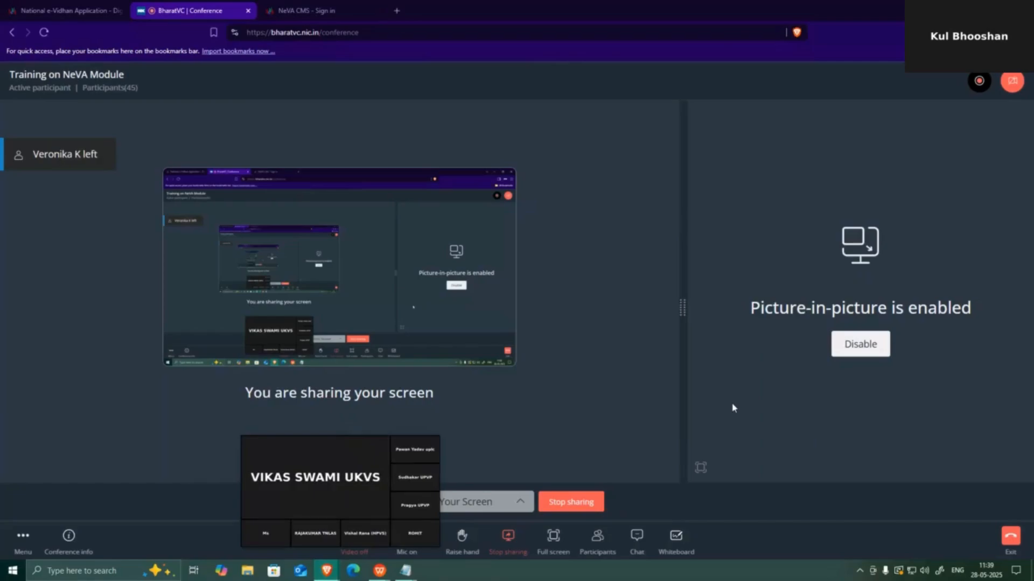
Log in to NeVA CMS on the Lok Sabha unit with the user ID, password and captcha
click(310, 7)
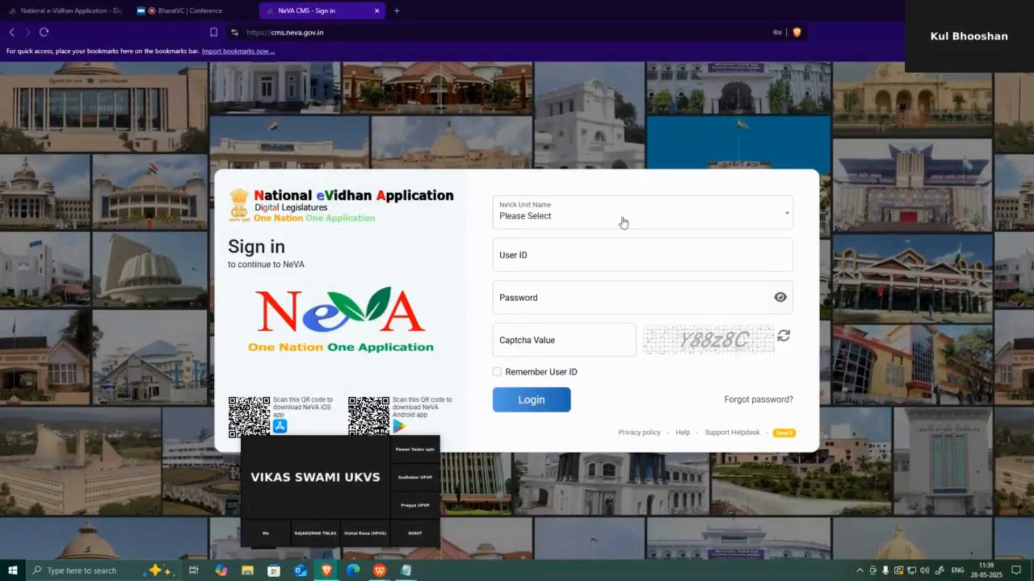
click(623, 222)
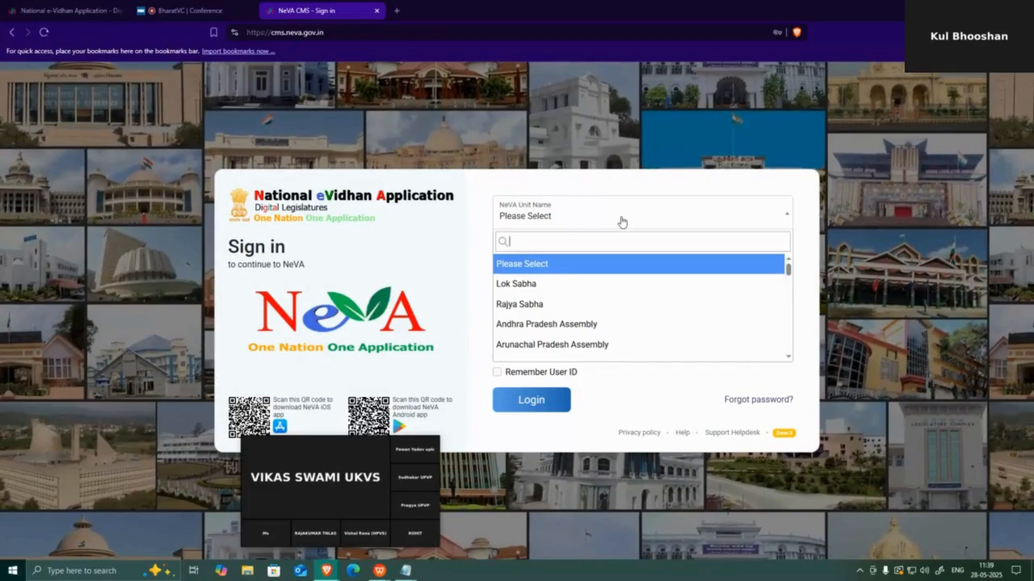
click(538, 285)
click(532, 260)
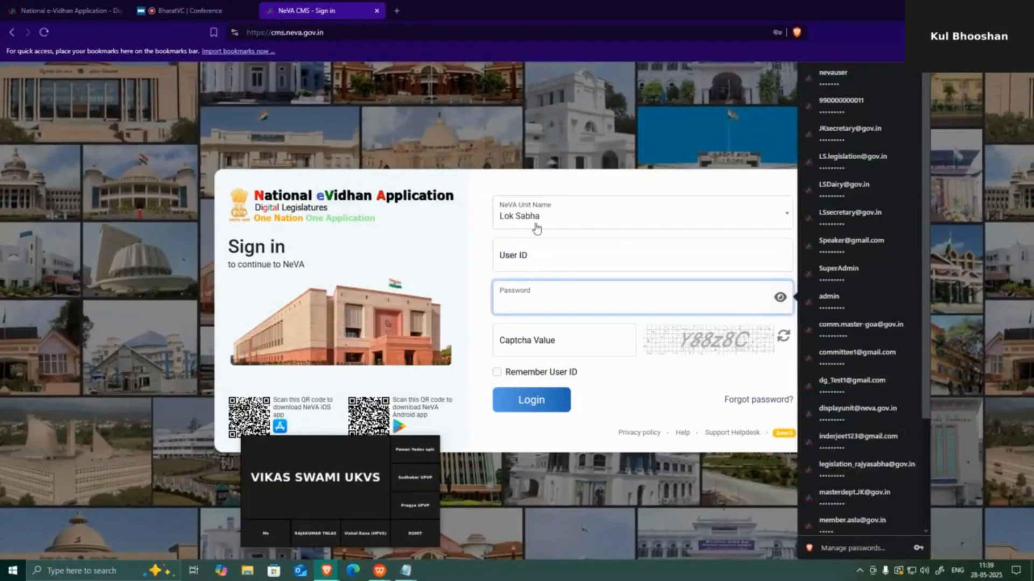
text(n)
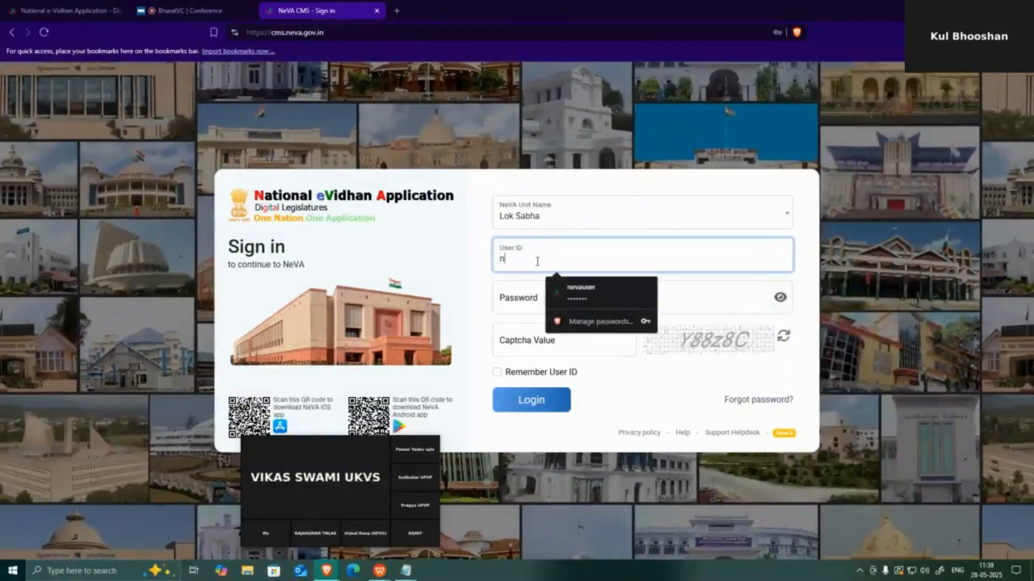
text(evauser)
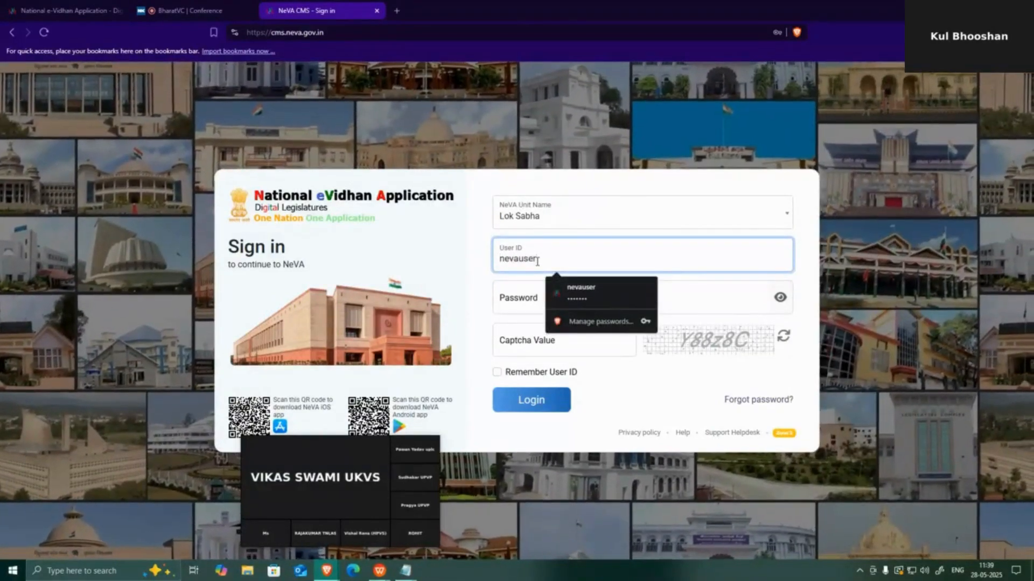
click(528, 307)
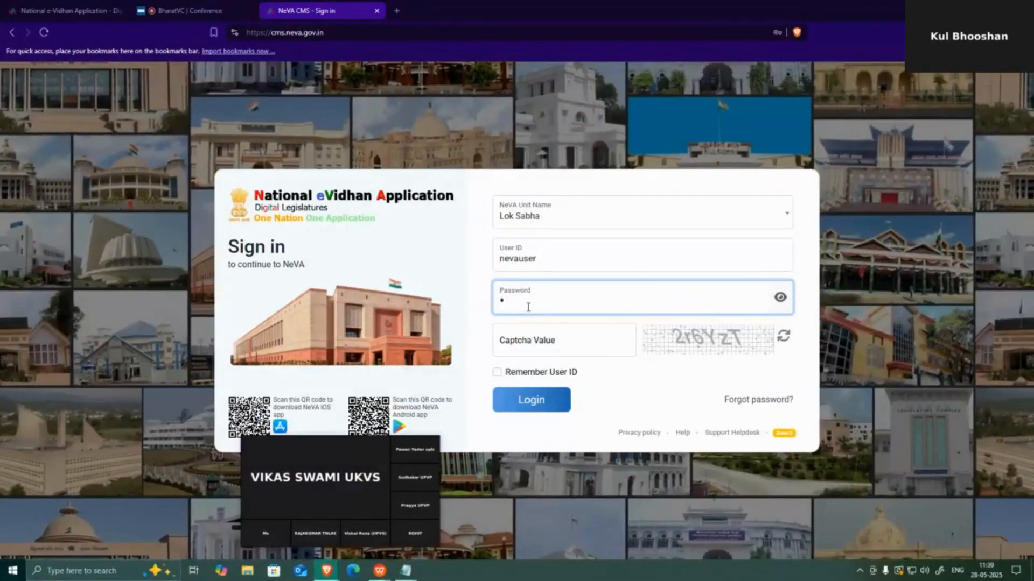
text(•)
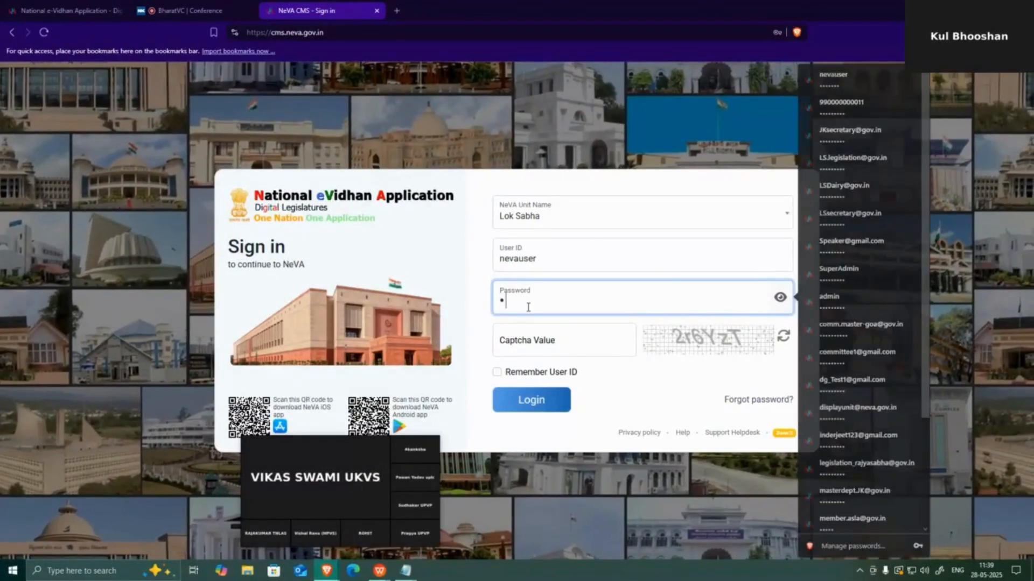
text(•••••••)
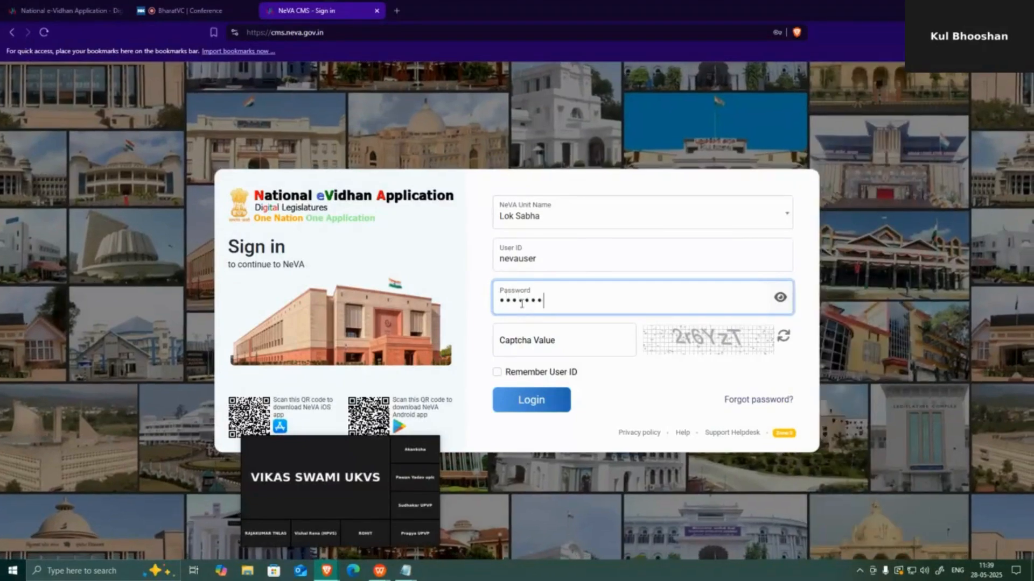
click(528, 341)
text(2r)
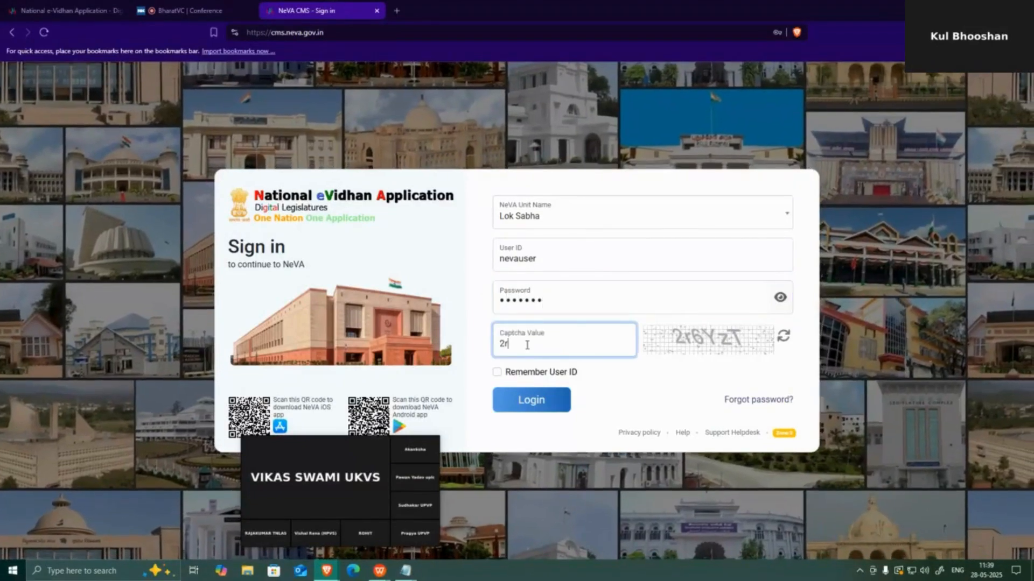
text(6)
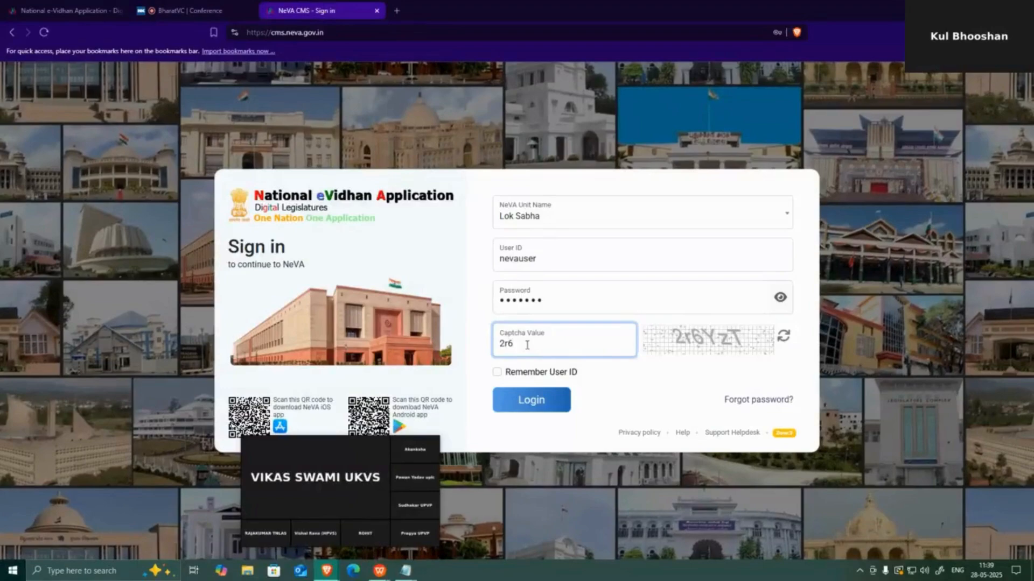
text(YzT)
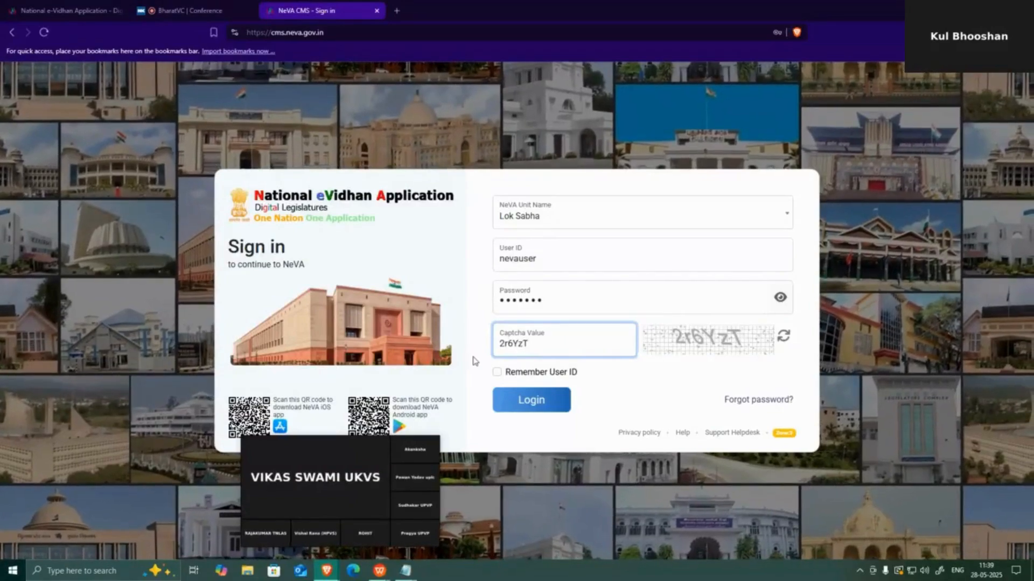
click(550, 403)
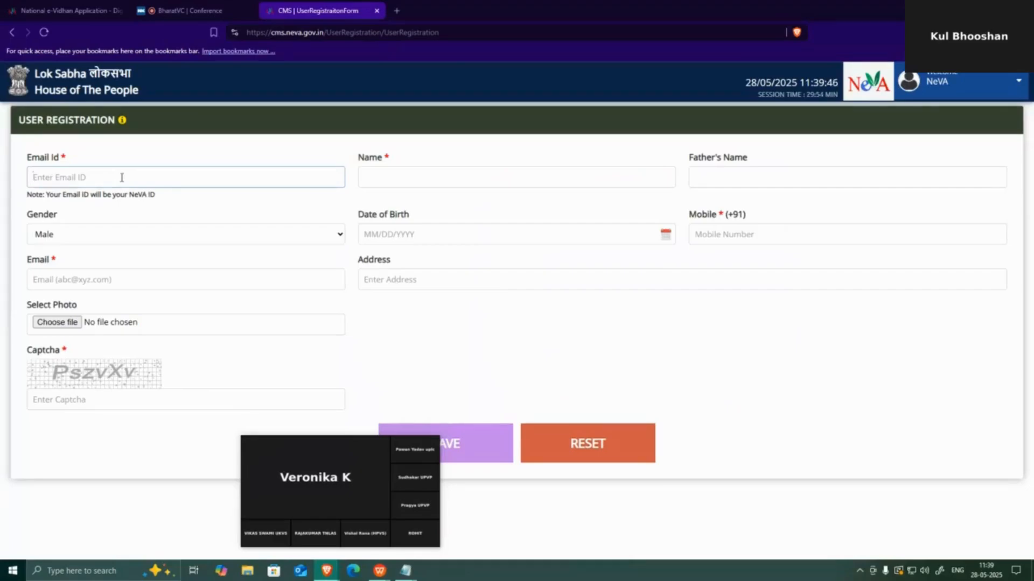
Enter the department head's e-mail ID and the name 'Agriculture Dept Head'
text(k)
key(BackSpace)
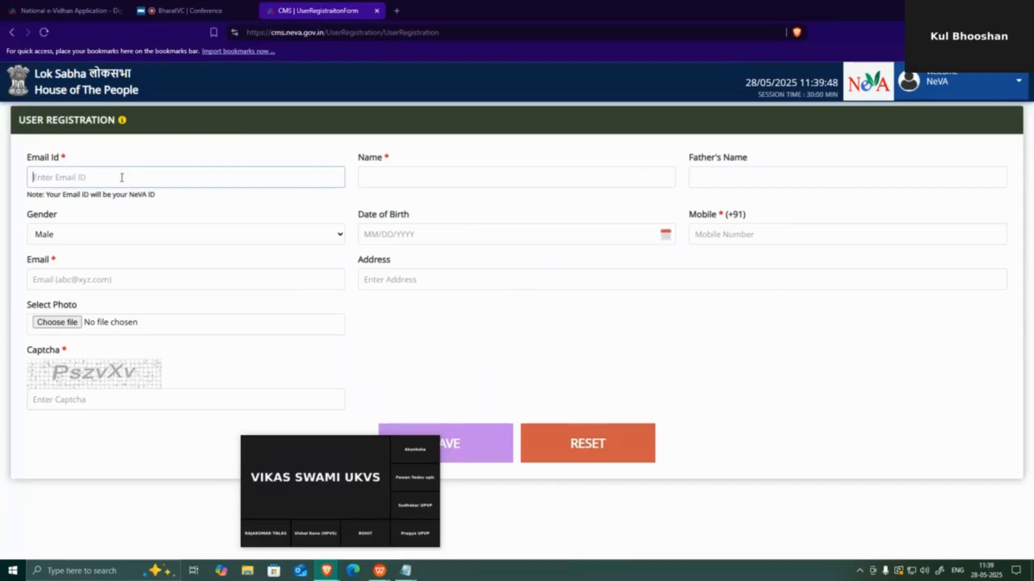
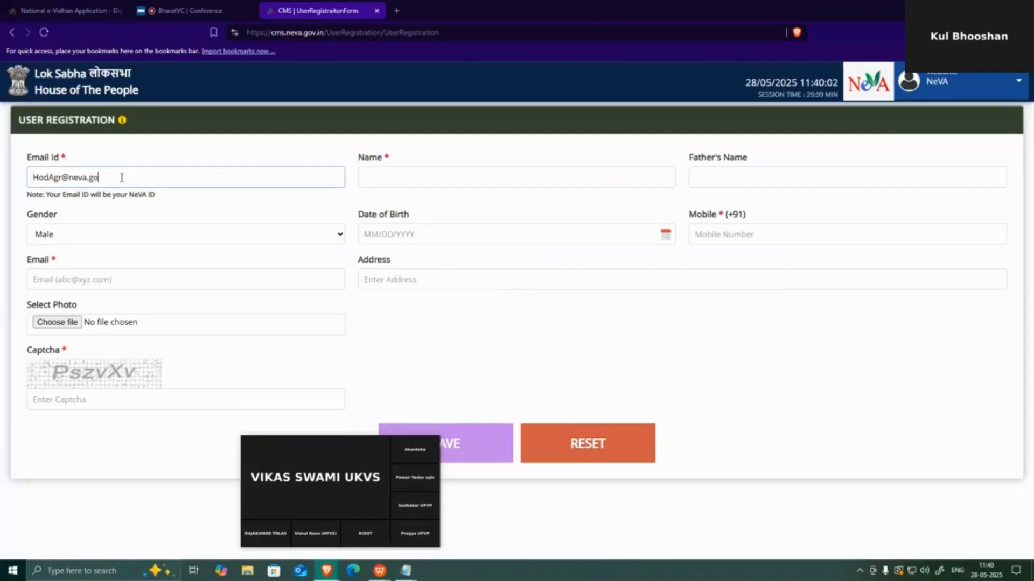
click(425, 181)
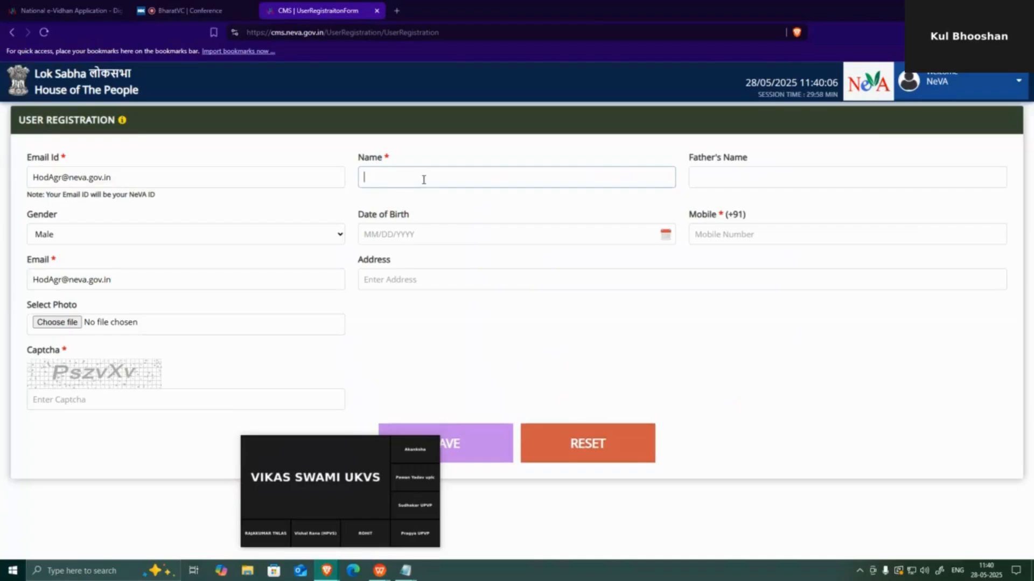
text(Agr)
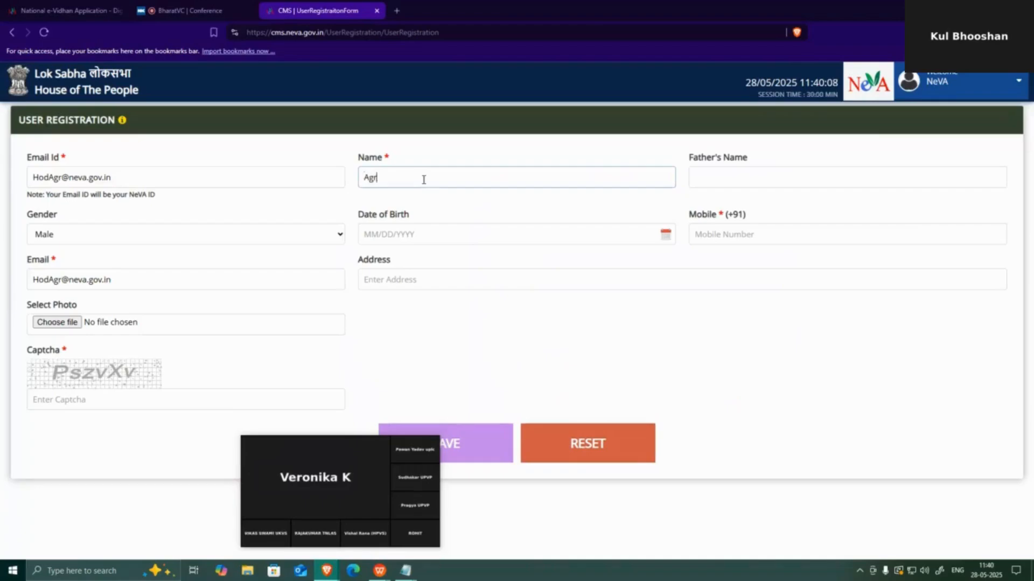
text(iculture Dept Head)
click(231, 178)
double_click(446, 178)
Add the mobile number and the captcha value to the registration form
click(809, 232)
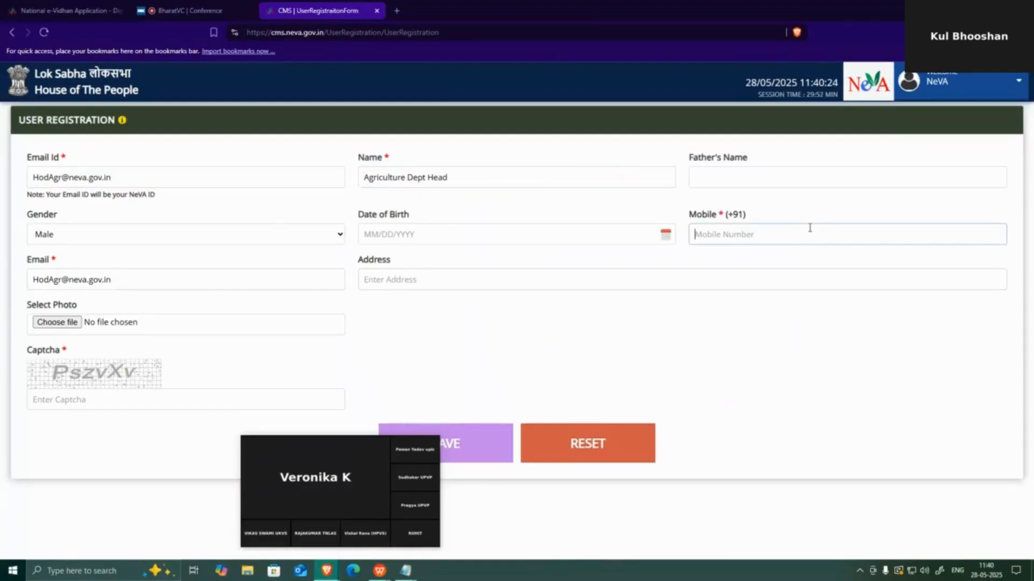
mouse_move(317, 437)
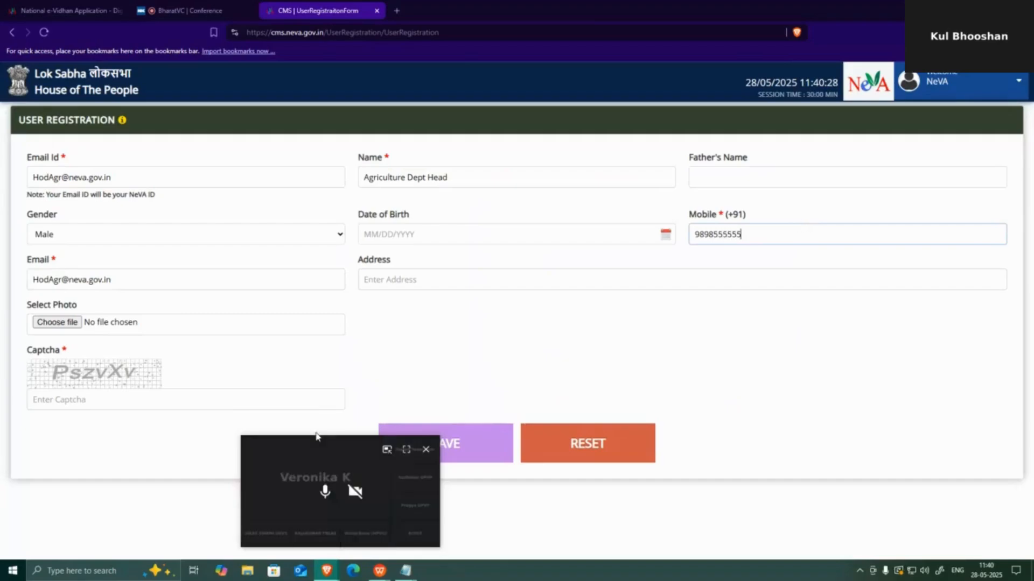
click(79, 400)
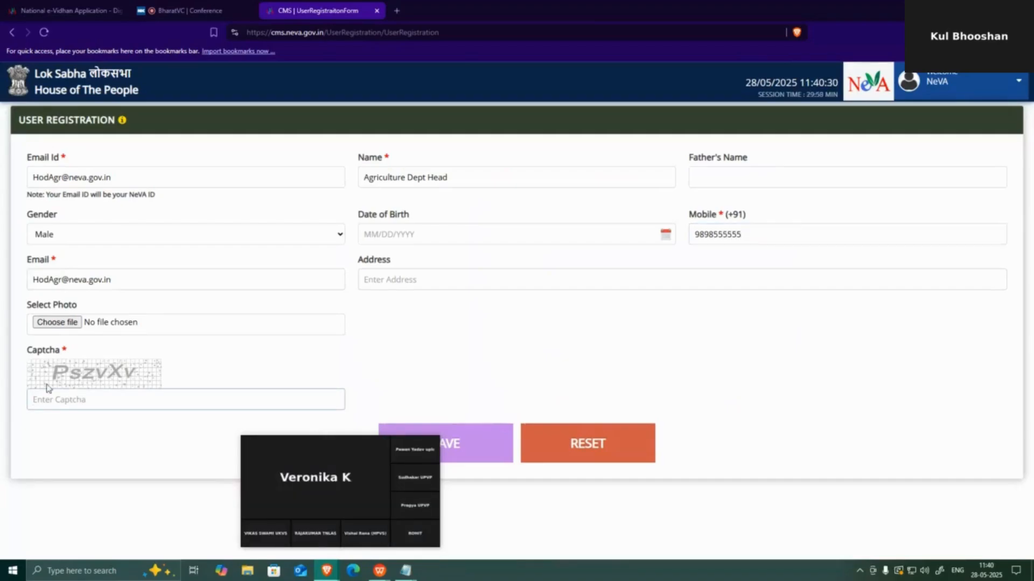
text(PszvXv)
Save the registration and paste its confirmation message with the new ID and password into Notepad
click(456, 450)
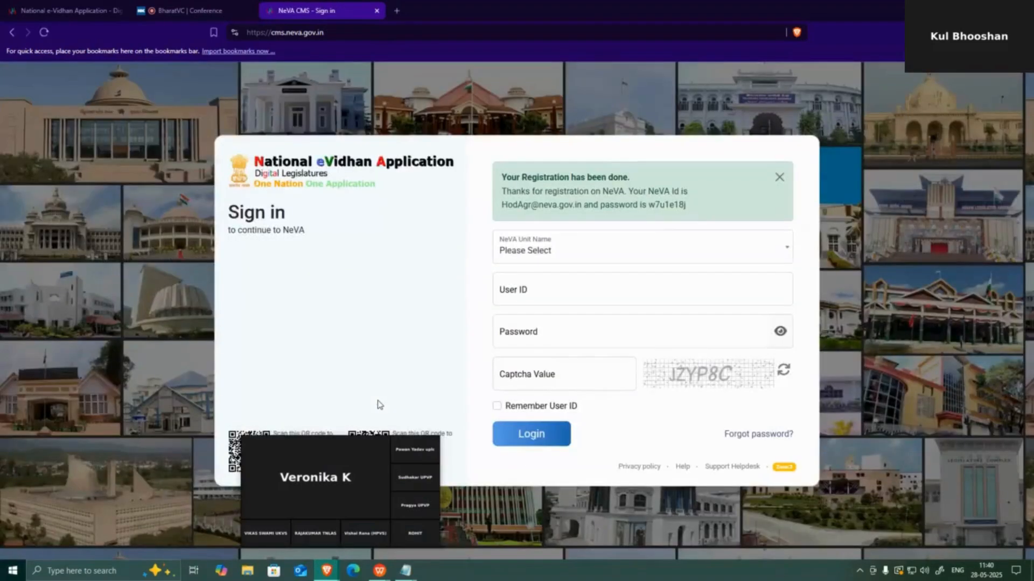
drag(686, 206, 502, 173)
key(ctrl+c)
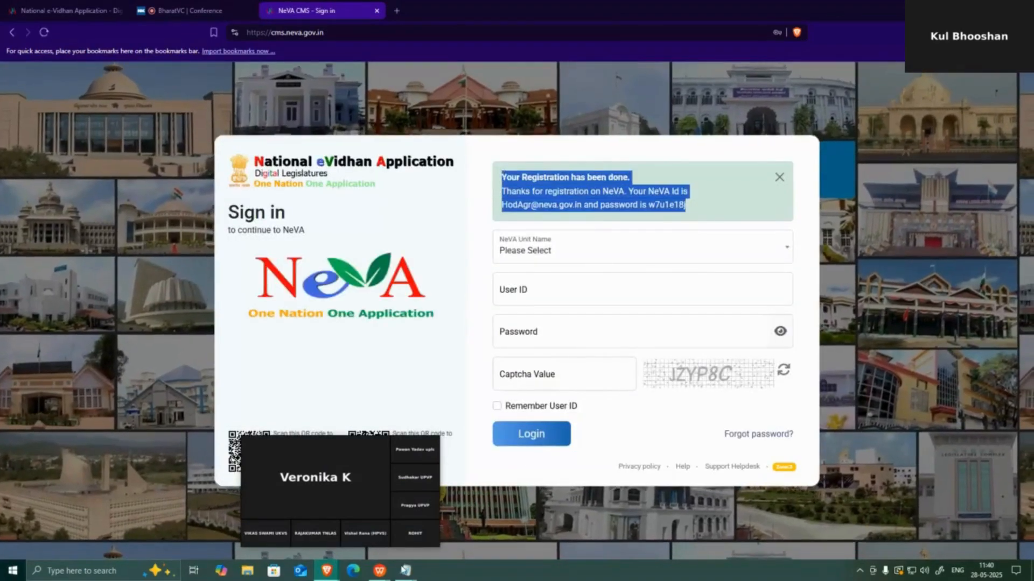
click(405, 571)
click(641, 422)
click(605, 408)
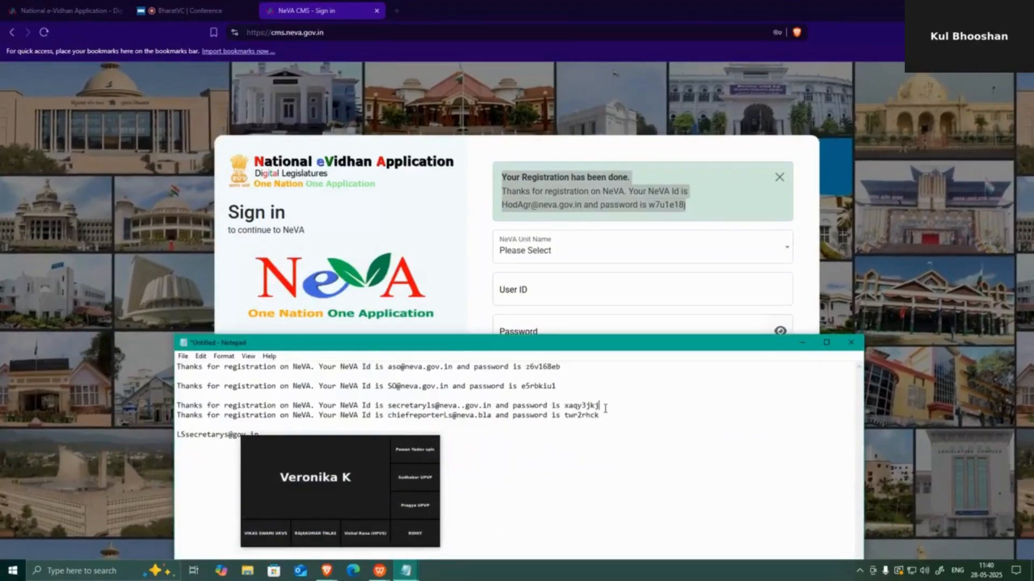
click(612, 421)
key(Return)
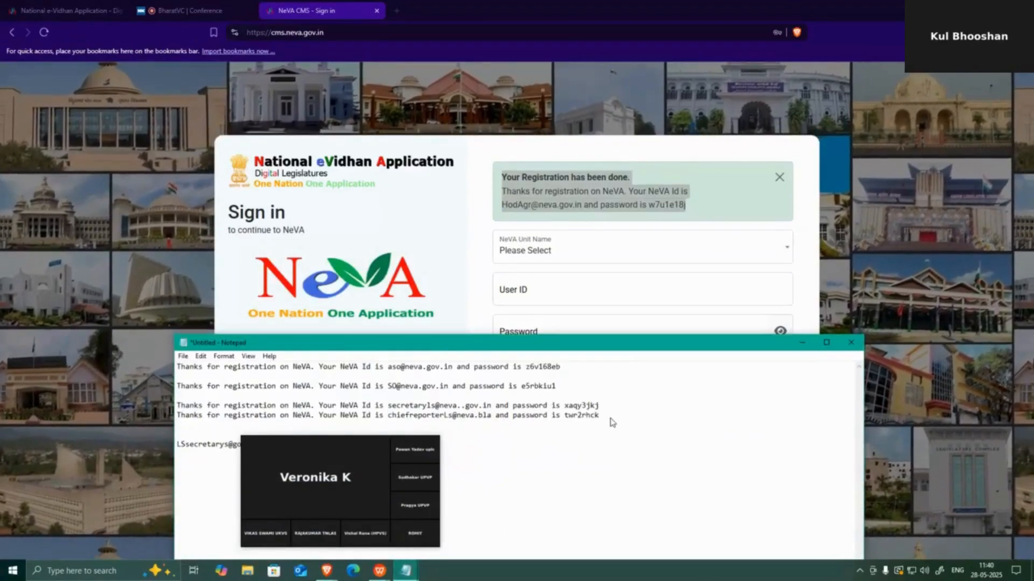
key(ctrl+v)
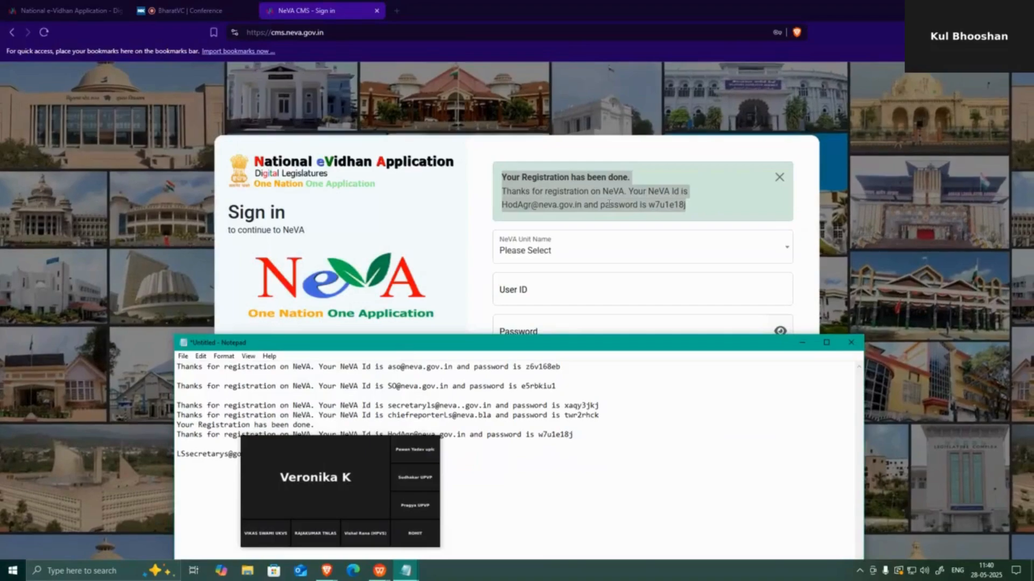
click(608, 204)
Log in to the Lok Sabha unit using the new NeVA ID and password from the confirmation message
click(554, 249)
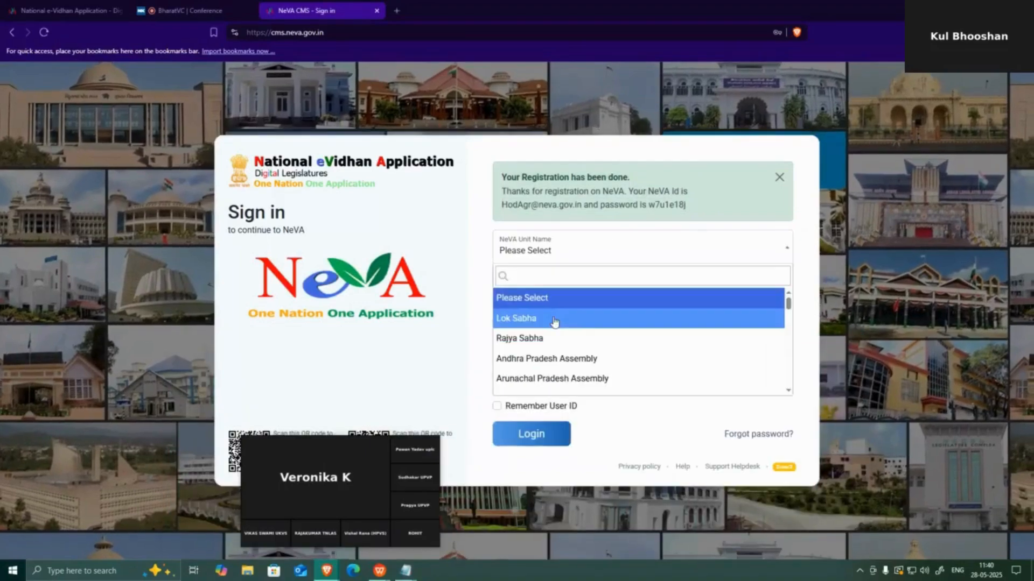
click(554, 318)
drag(502, 205, 582, 207)
key(ctrl+c)
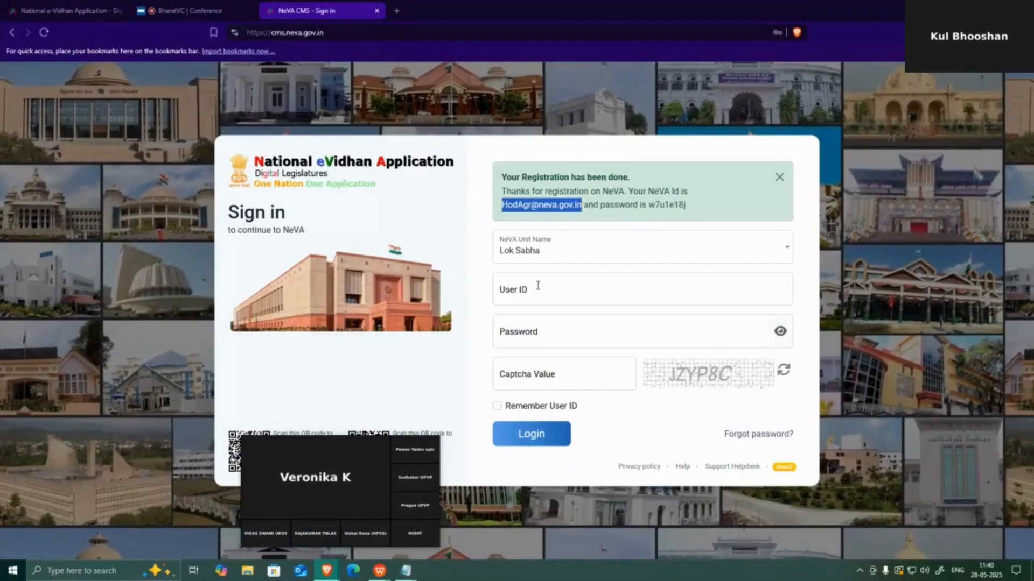
click(536, 285)
key(ctrl+v)
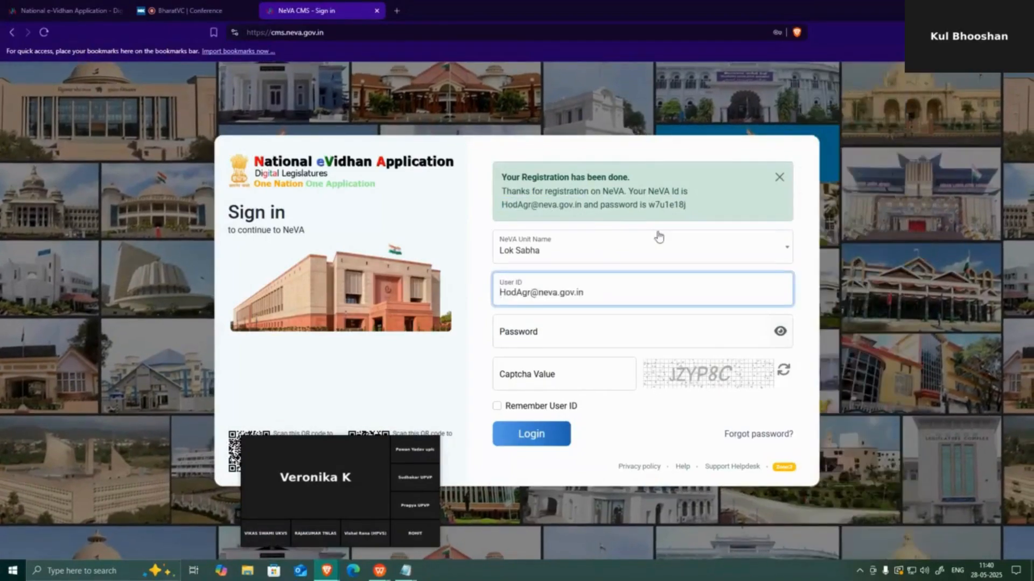
drag(650, 205, 689, 208)
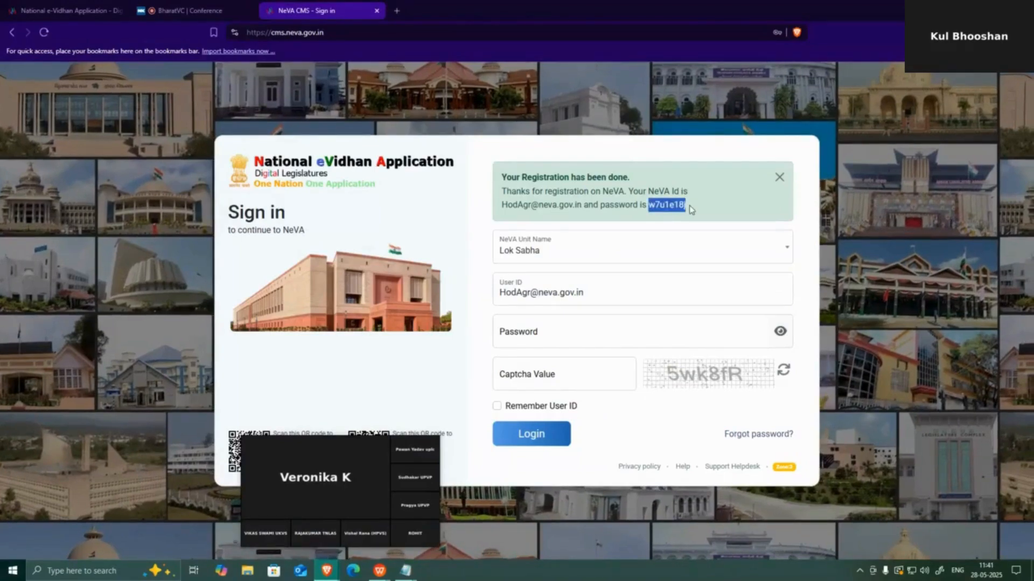
click(551, 331)
key(ctrl+v)
click(542, 376)
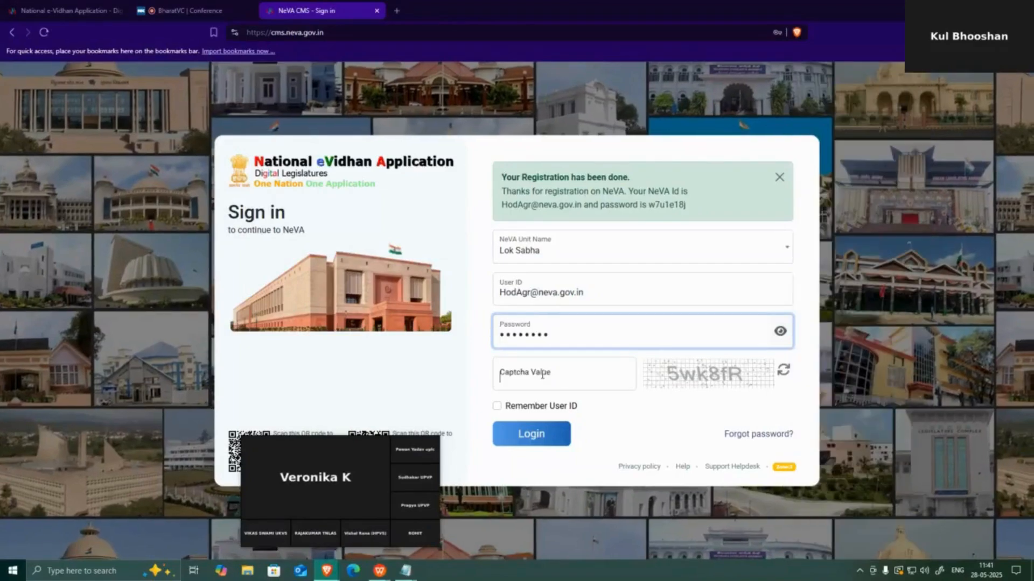
text(5wk)
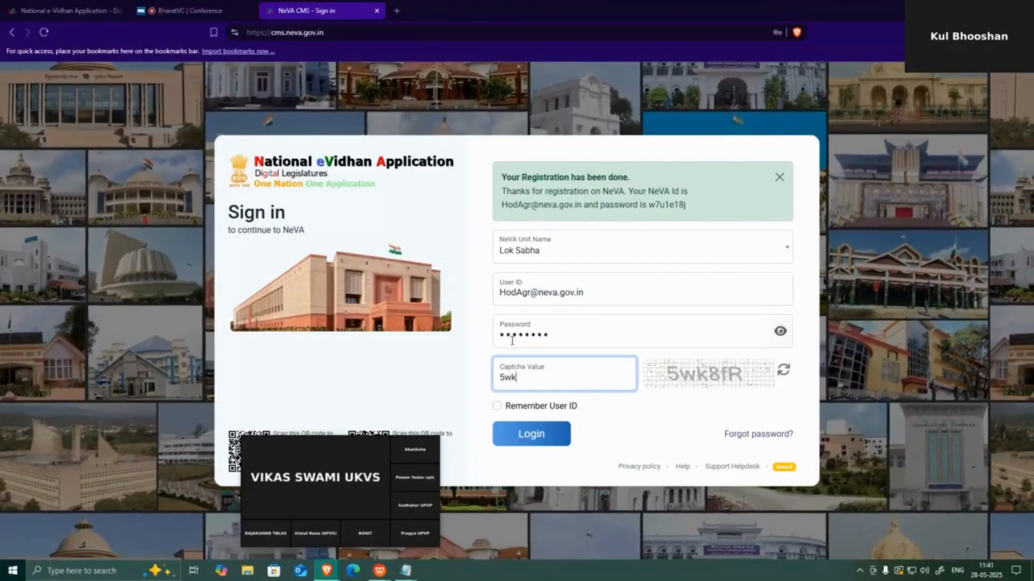
text(8f)
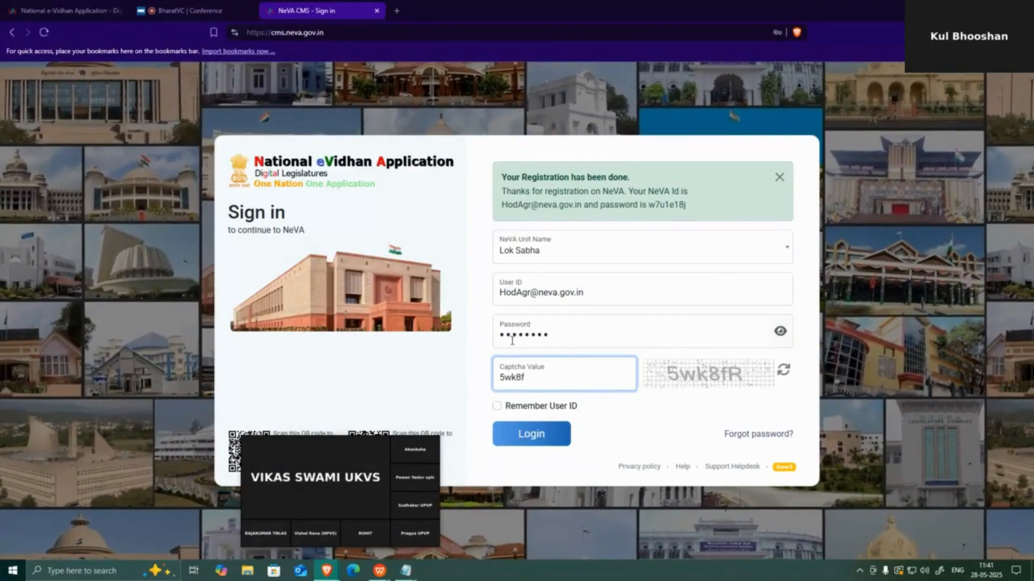
text(R)
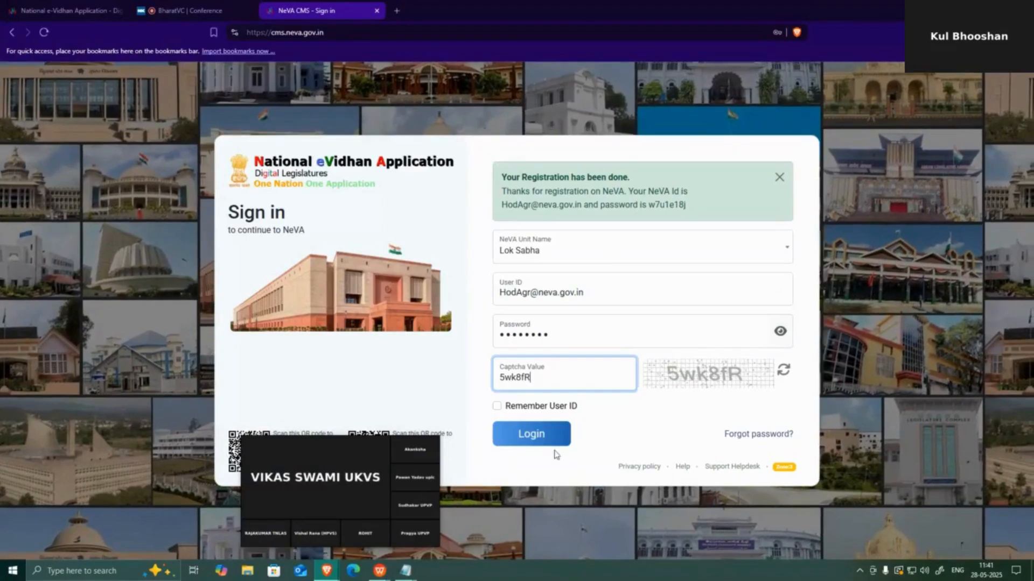
click(549, 432)
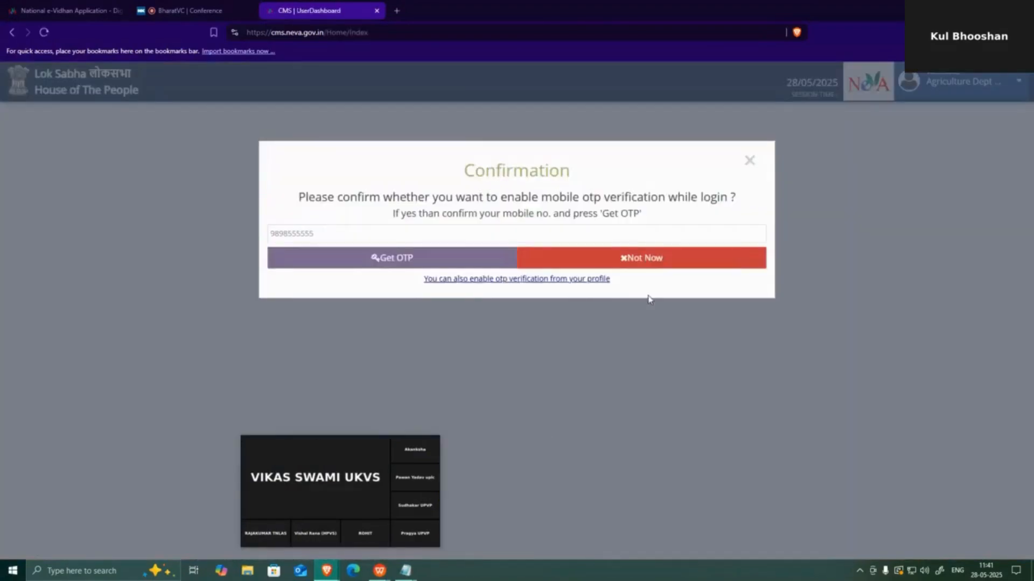
Decline mobile OTP verification and open the account menu
click(655, 259)
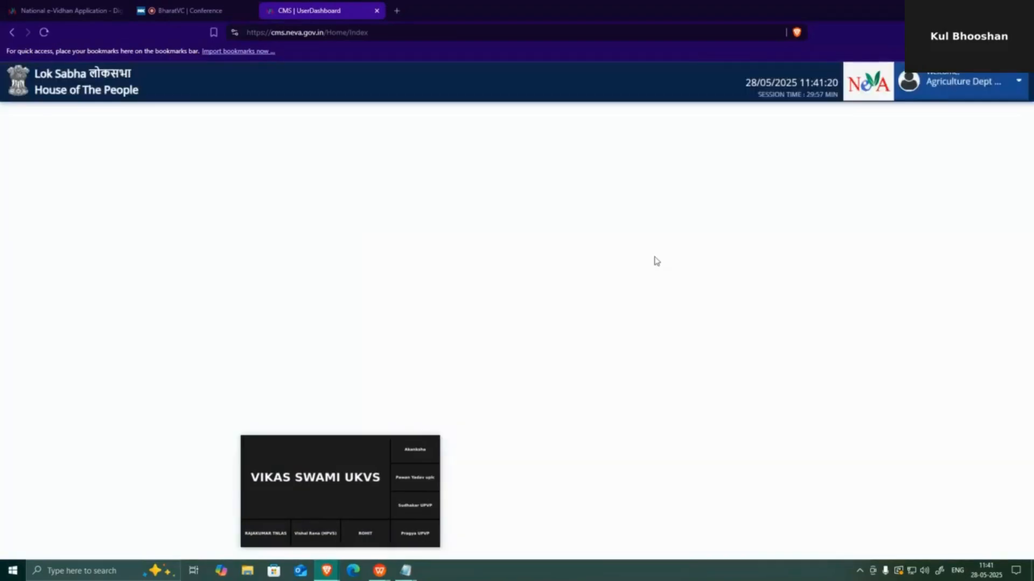
click(980, 92)
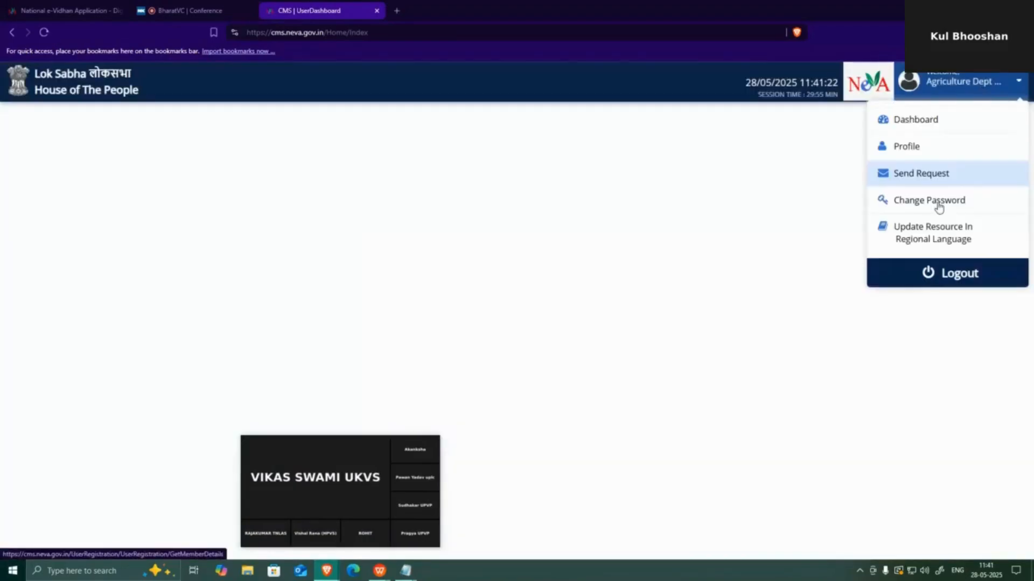
On the Profile page, set User Type to Government Secretariat and Sub User Type to Administrative Secretary (Head)
click(916, 153)
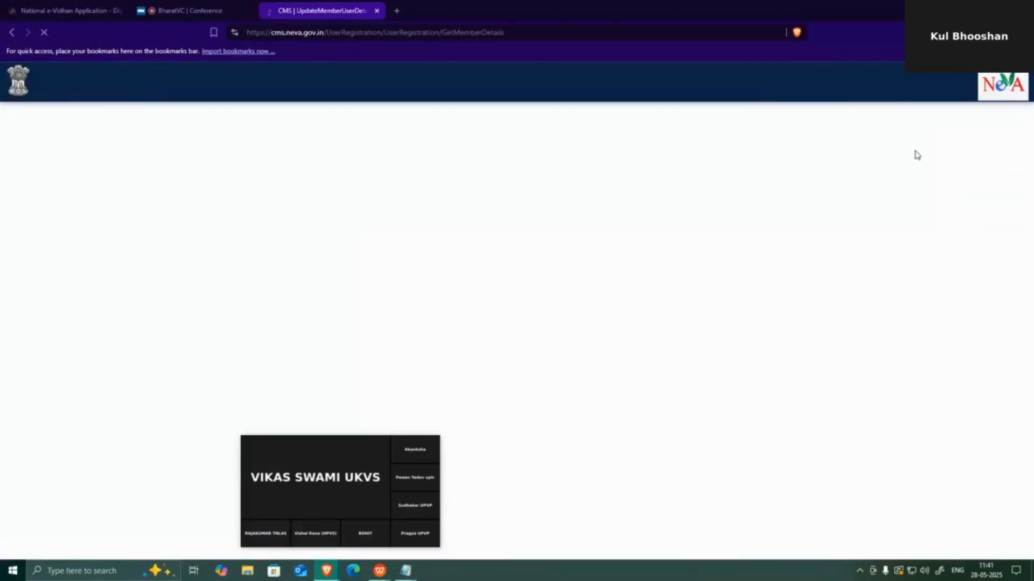
scroll(893, 308, down, 3)
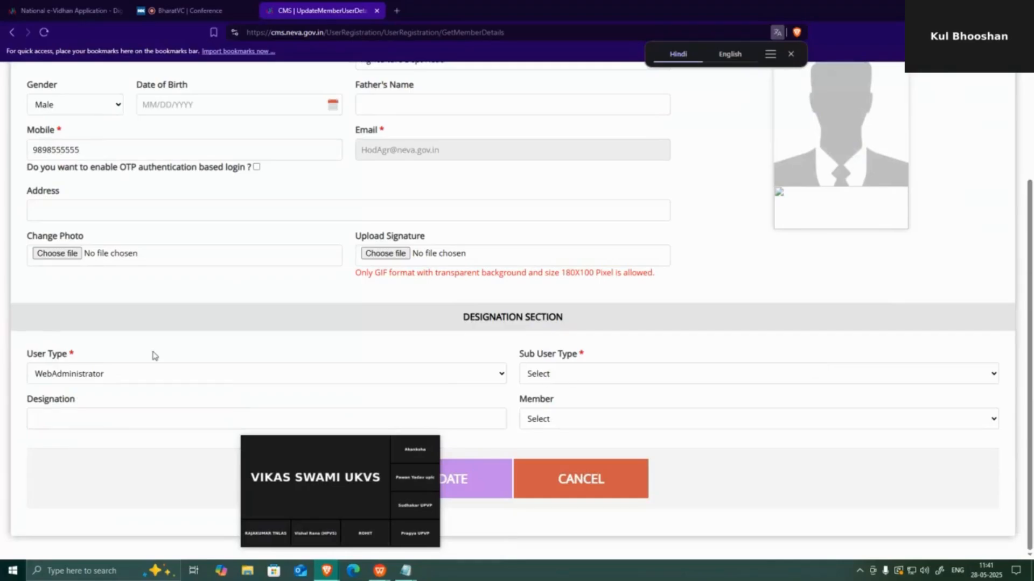
click(177, 379)
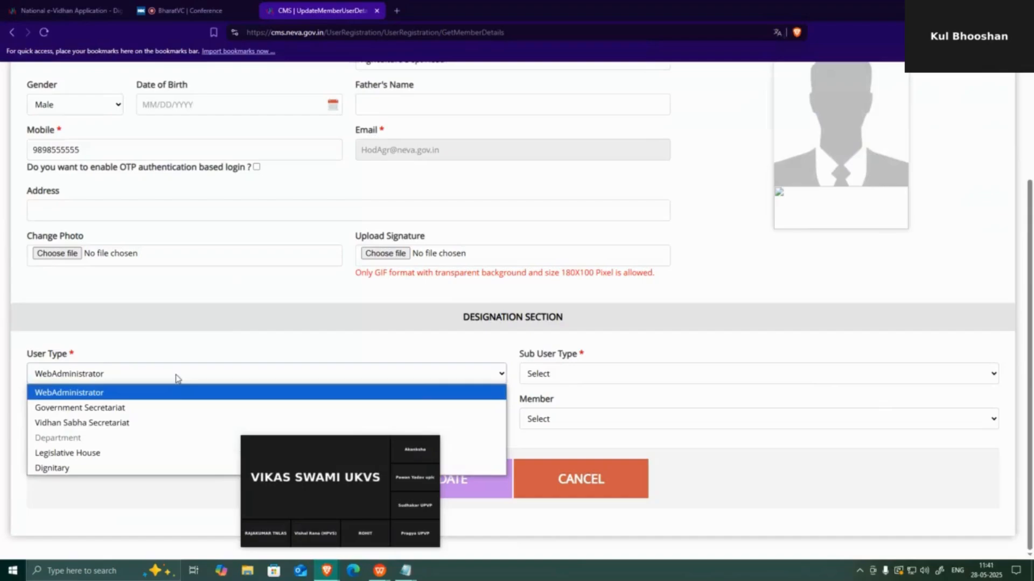
click(154, 409)
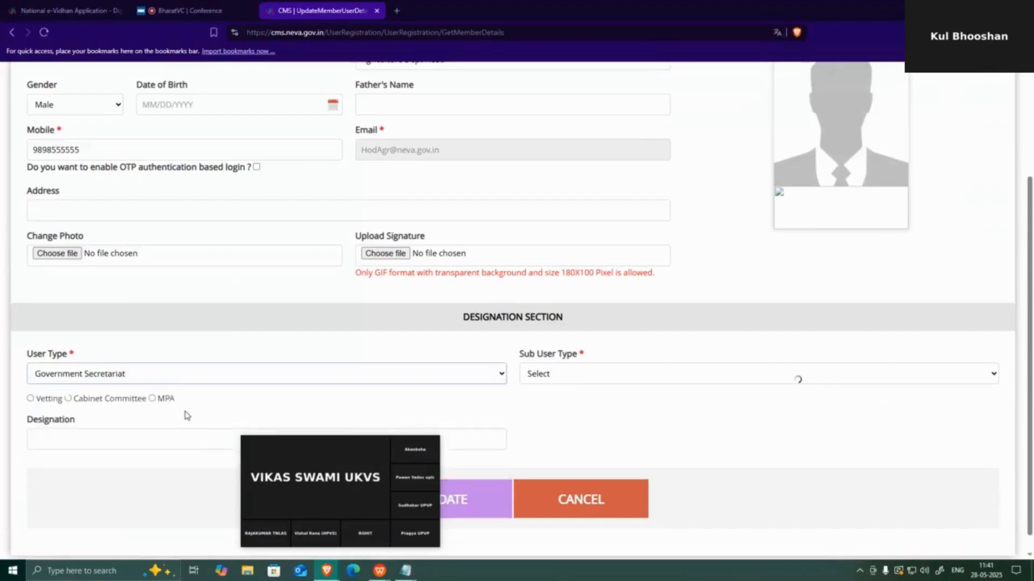
click(689, 377)
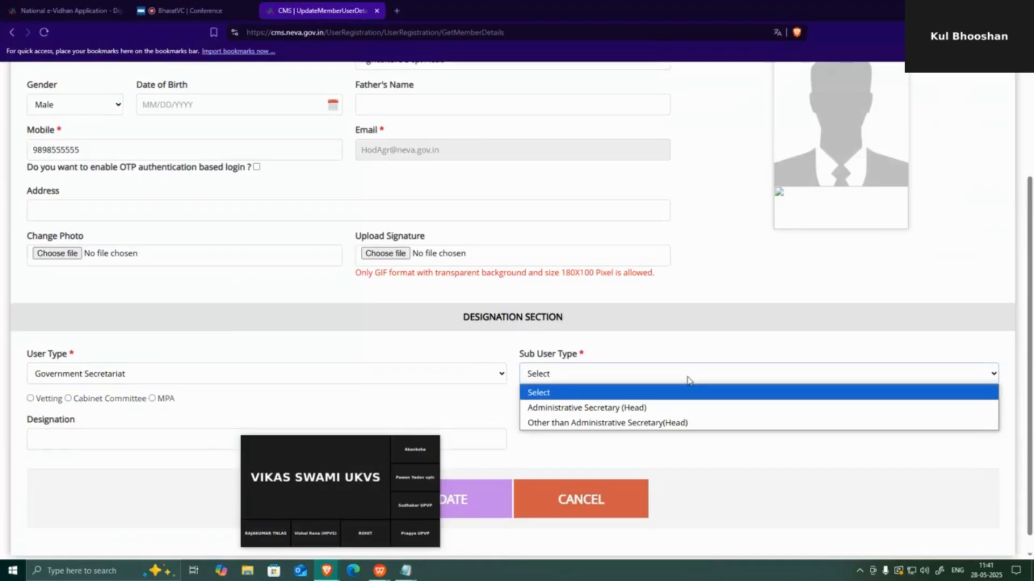
click(639, 409)
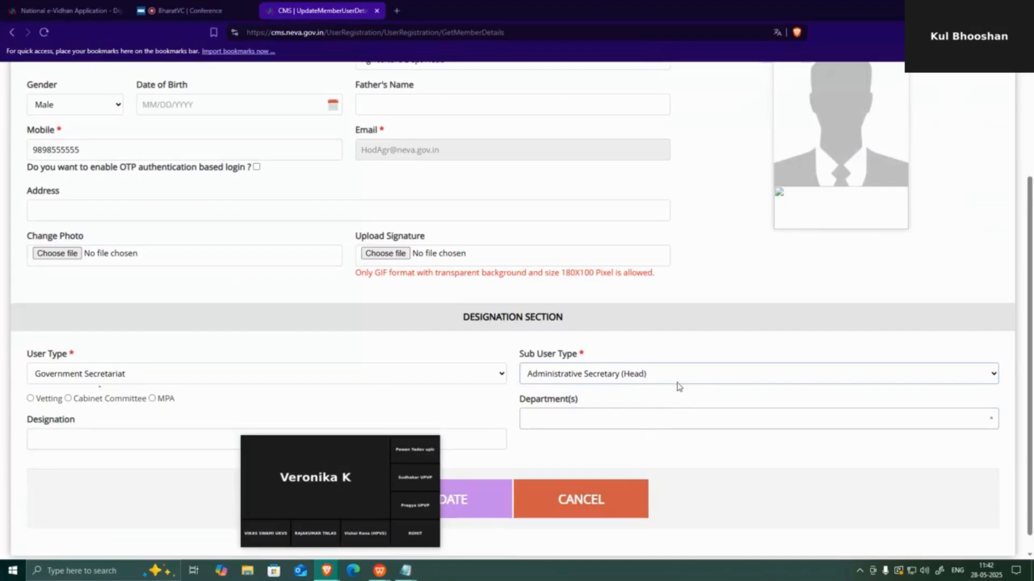
Select all departments in Department(s) and submit the profile update
click(623, 425)
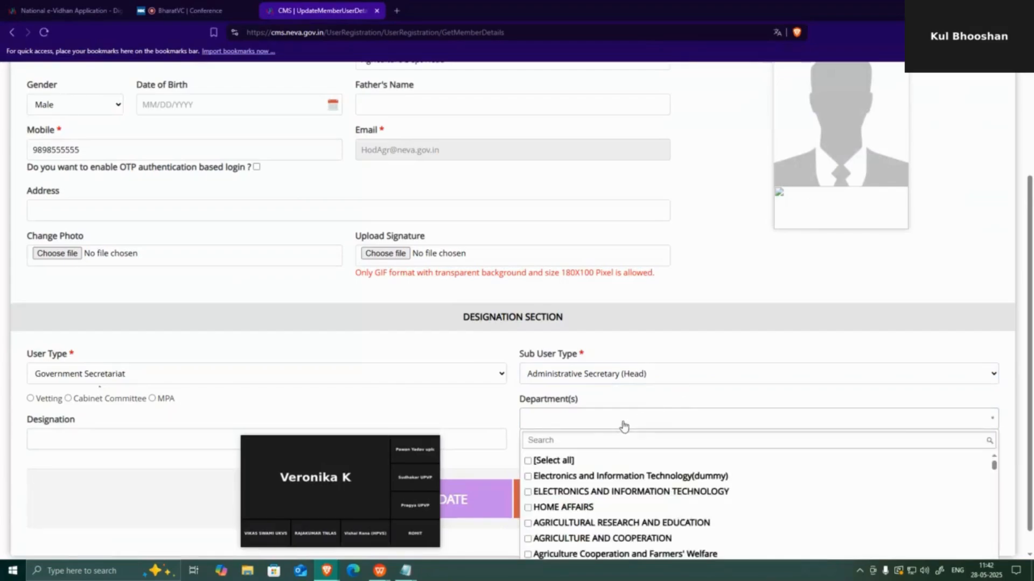
click(580, 443)
scroll(670, 448, down, 1)
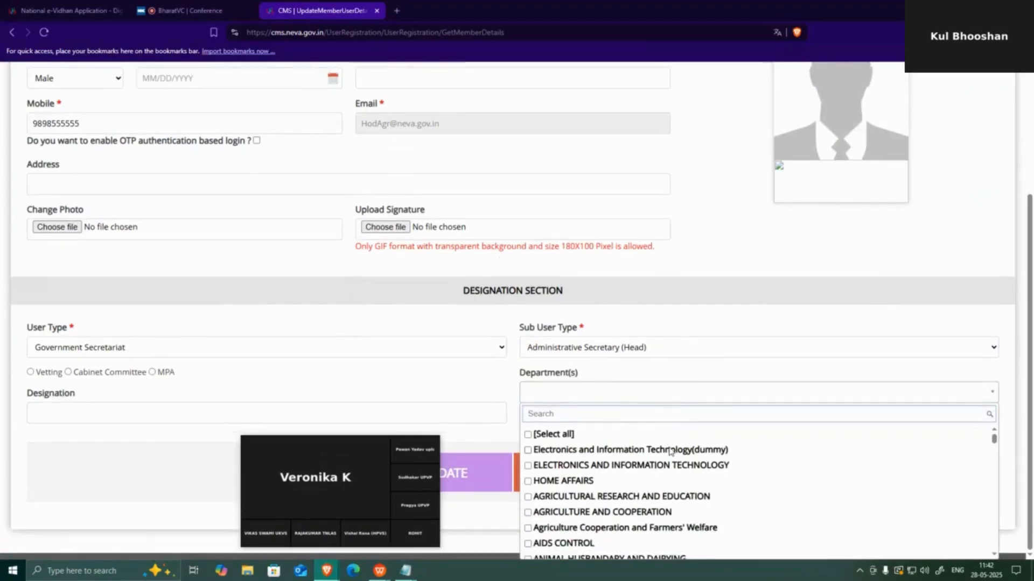
click(529, 435)
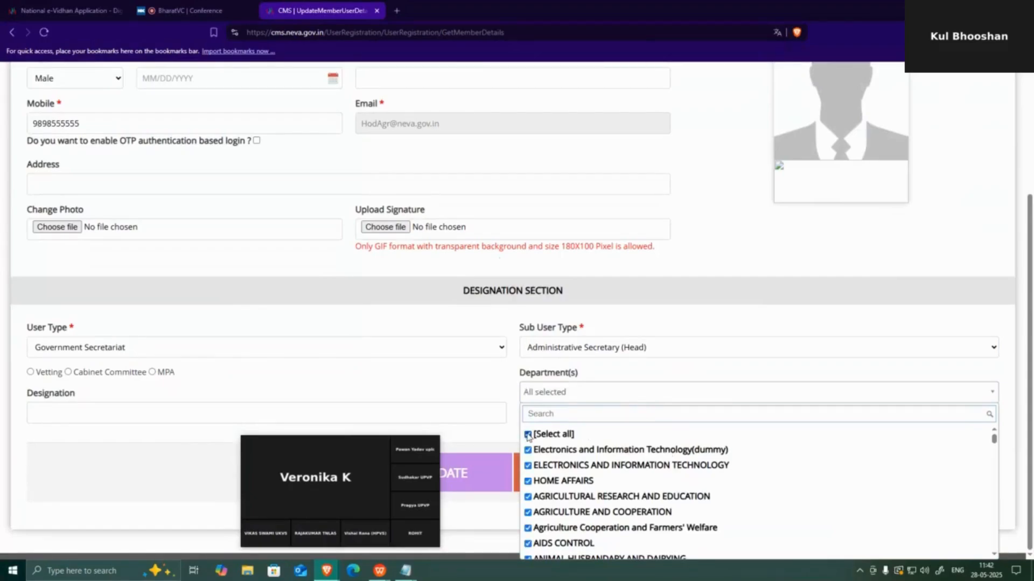
click(467, 383)
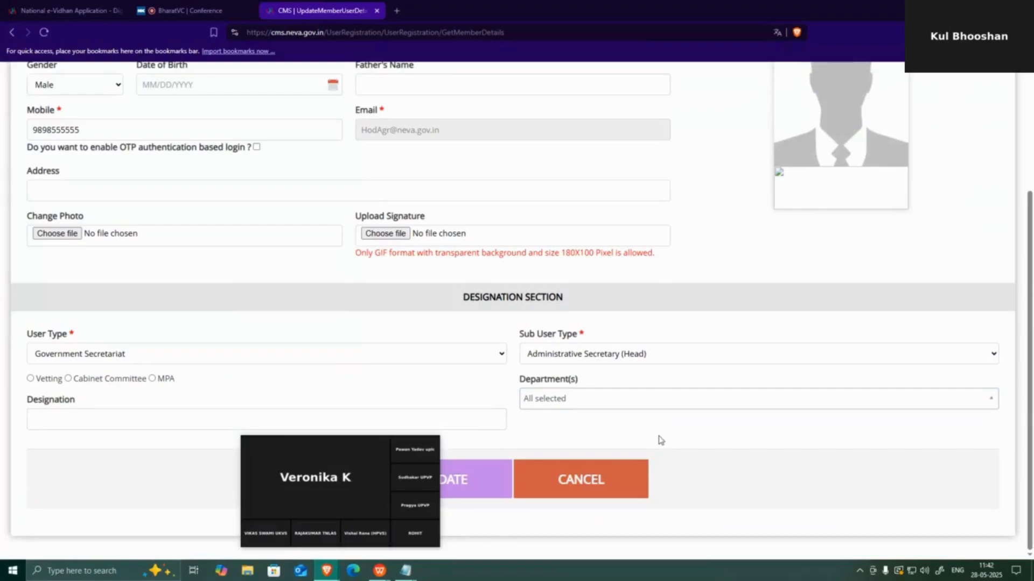
mouse_move(262, 454)
drag(268, 446, 180, 517)
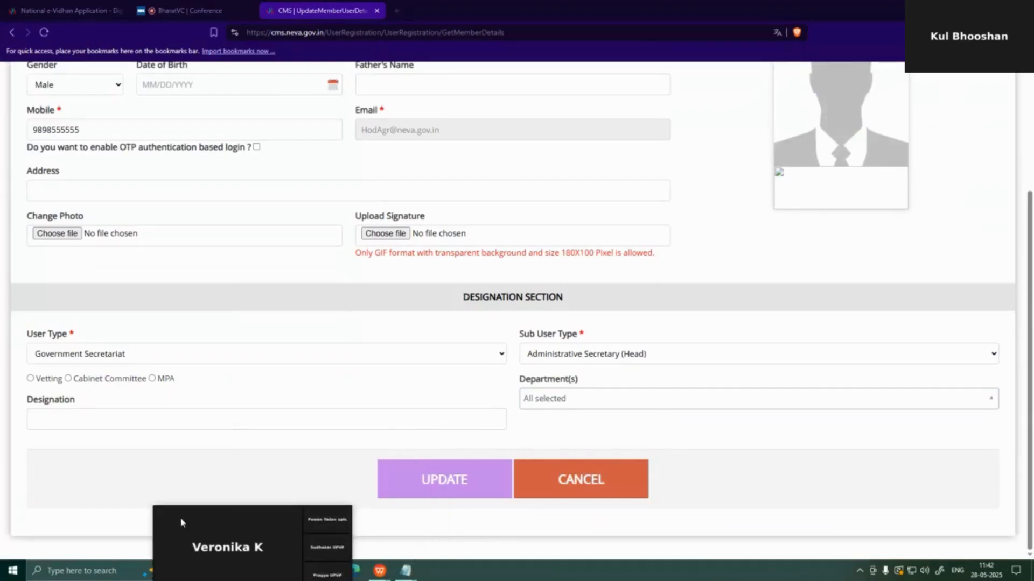
click(471, 488)
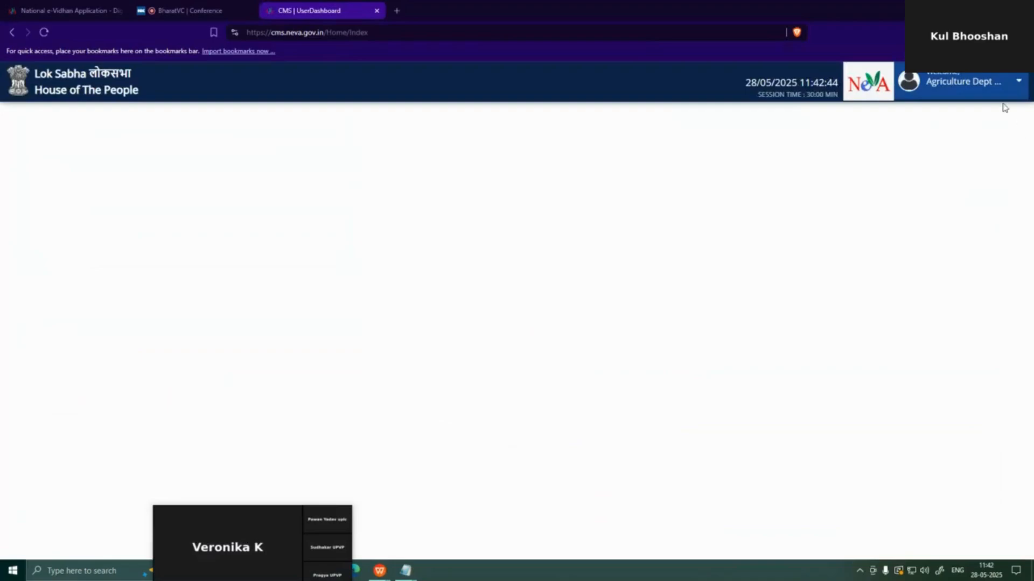
Open the Send Request page from the account menu and look over the Access Control List
click(996, 90)
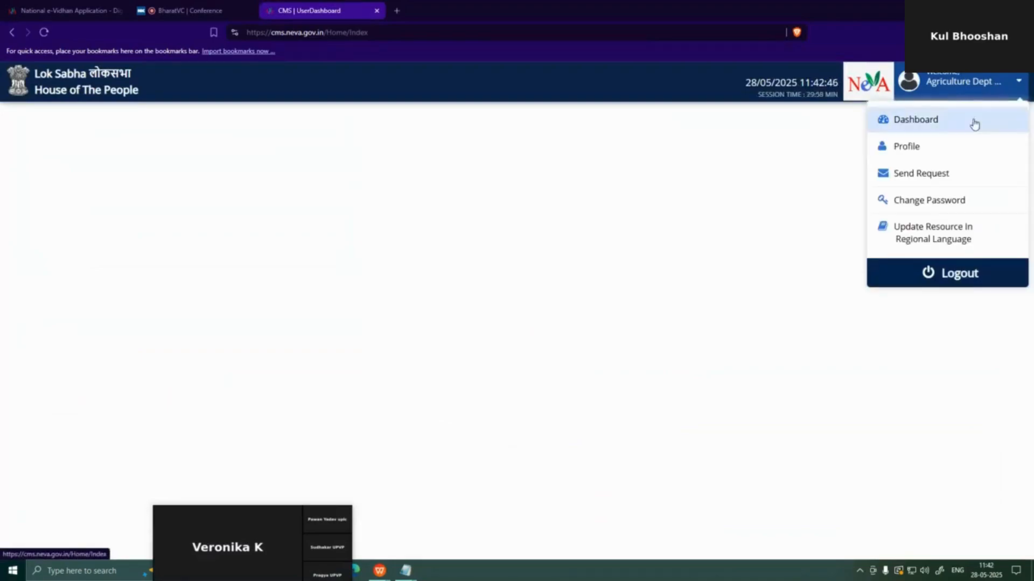
click(918, 186)
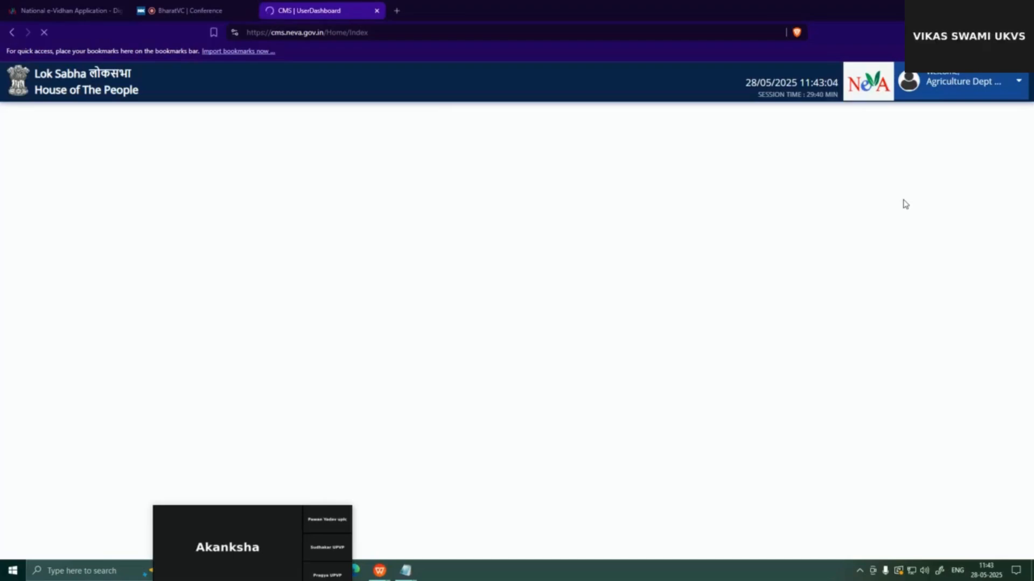
scroll(848, 268, down, 2)
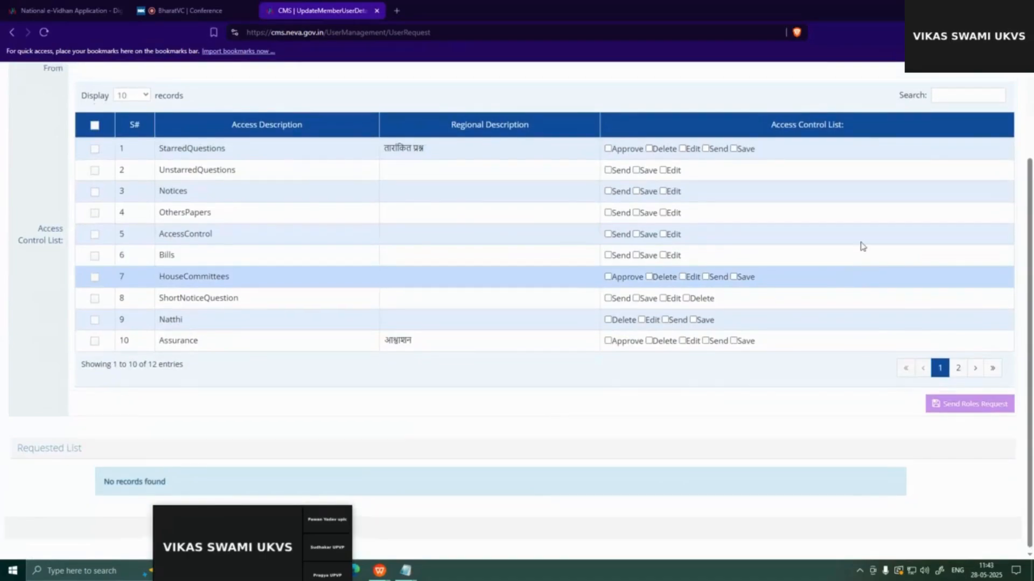
scroll(858, 244, up, 2)
click(979, 97)
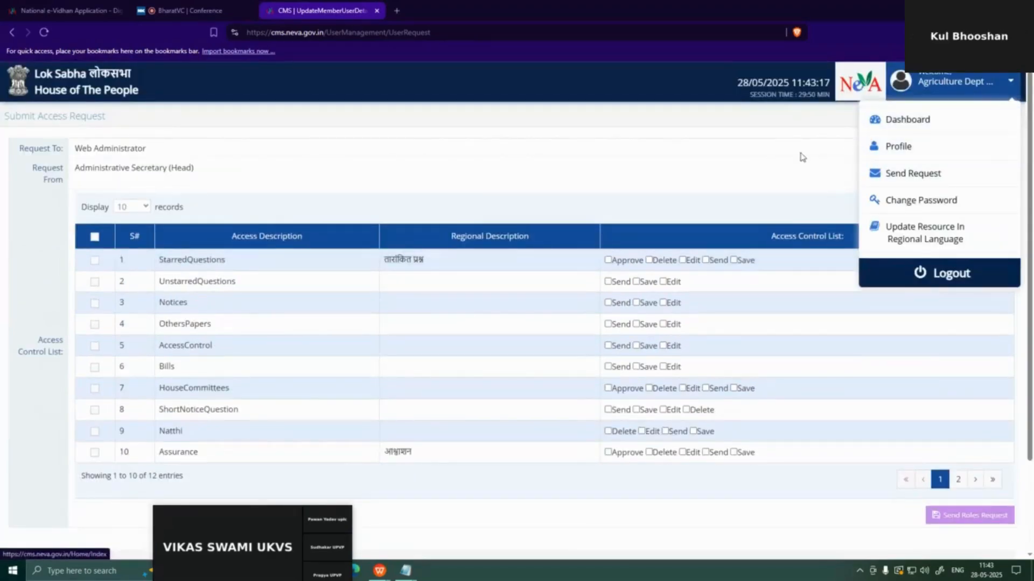
click(738, 160)
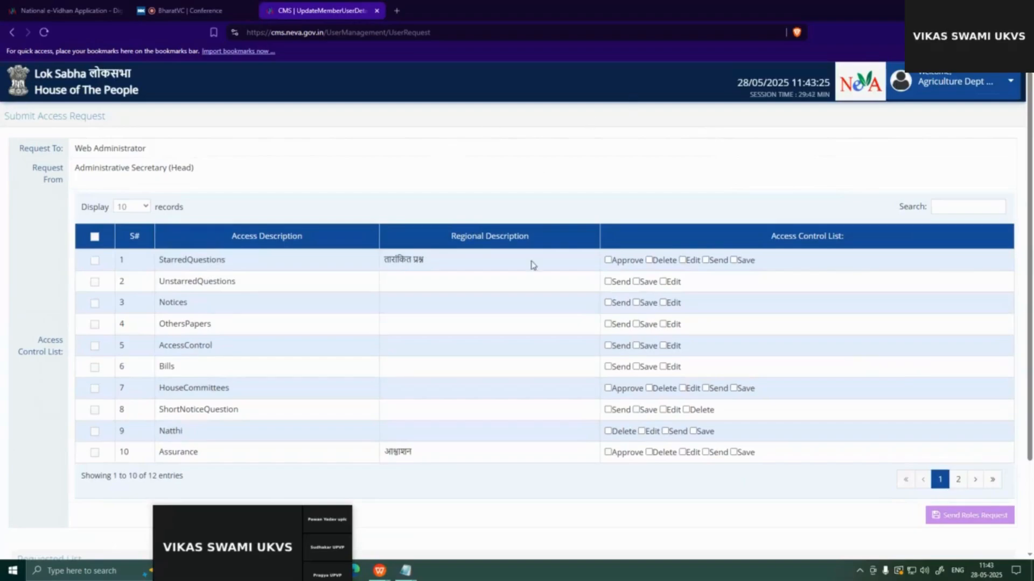
Tick StarredQuestions, UnstarredQuestions, then all access modules, and send the roles request
click(95, 263)
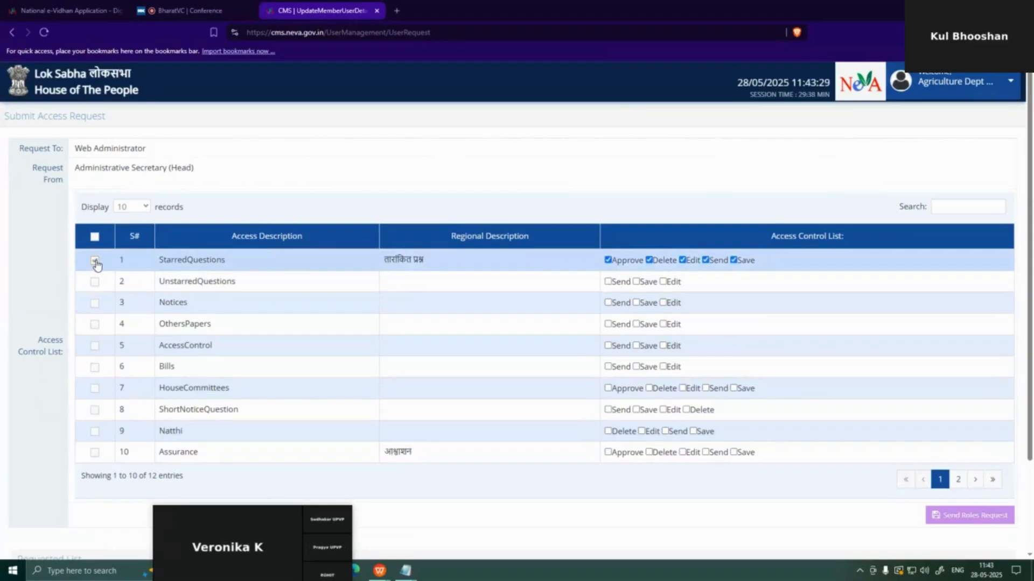
click(95, 285)
click(94, 239)
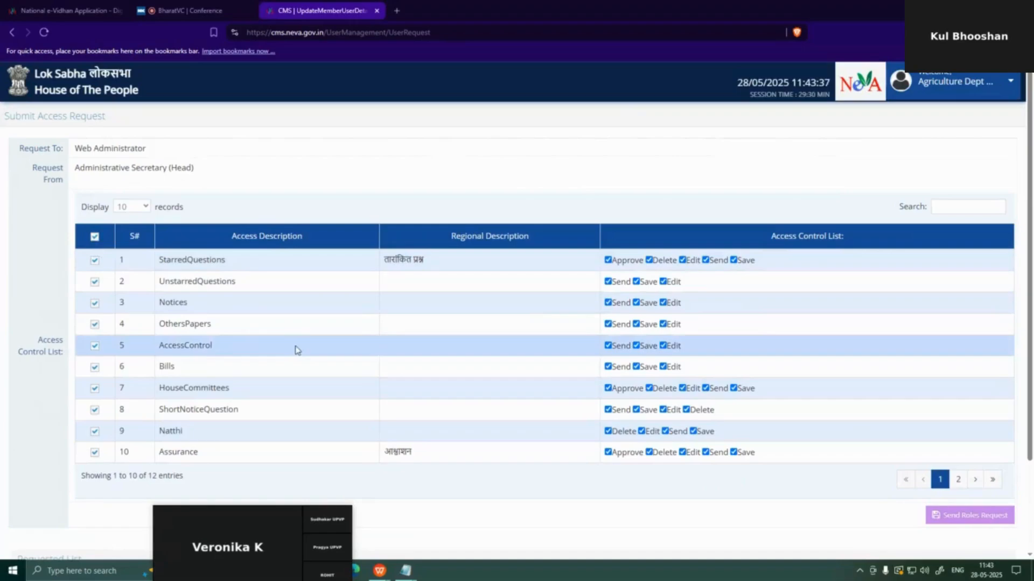
scroll(295, 353, down, 2)
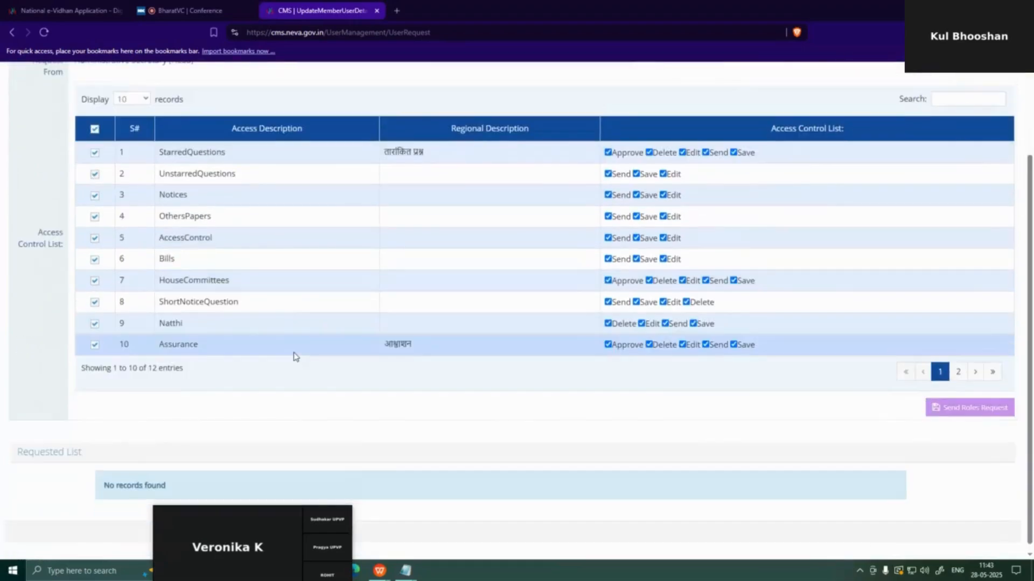
click(969, 410)
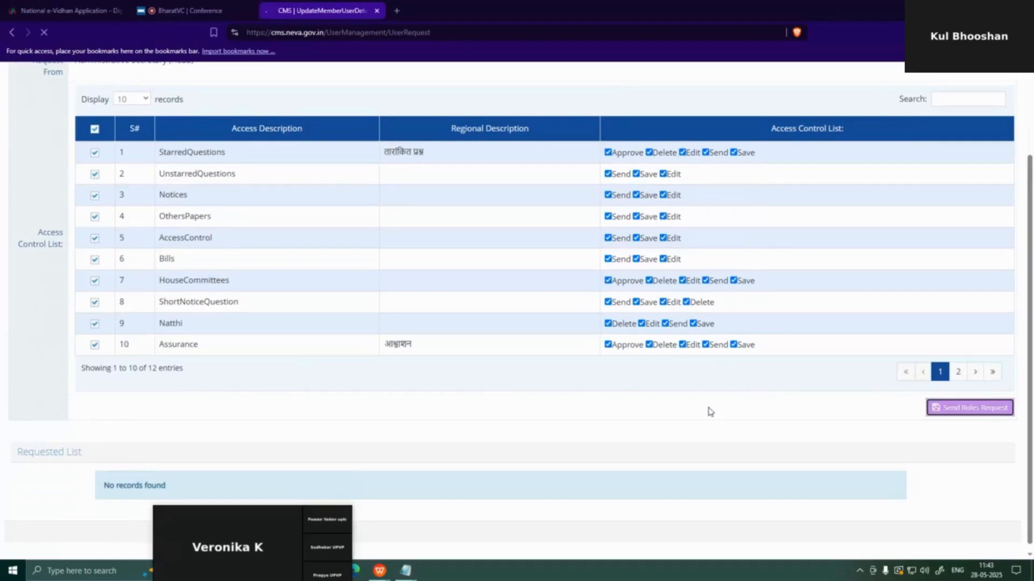
Scroll down to the Requested List showing the 12 Pending access requests to Web Administrator
scroll(712, 429, down, 1)
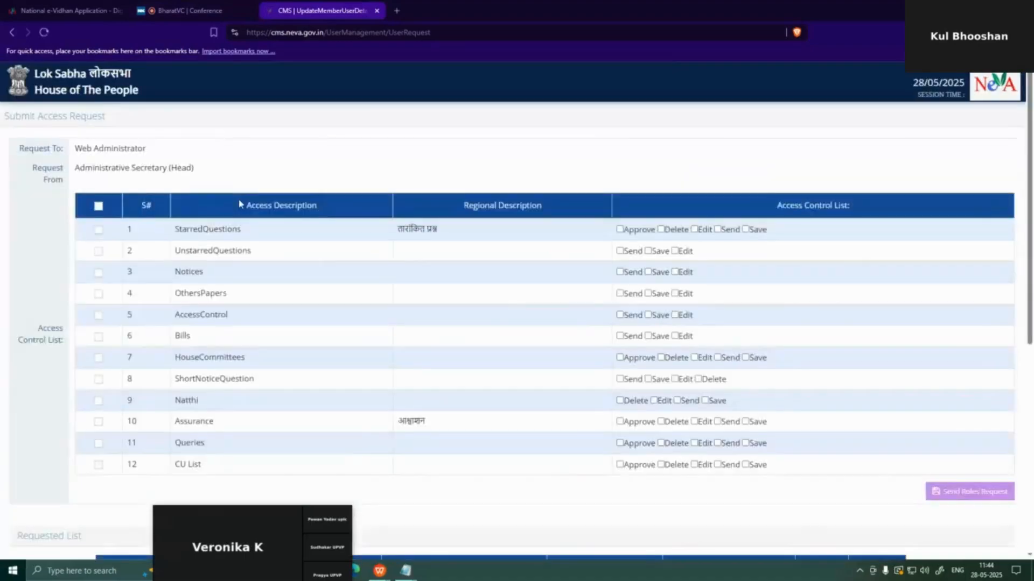
scroll(555, 326, down, 6)
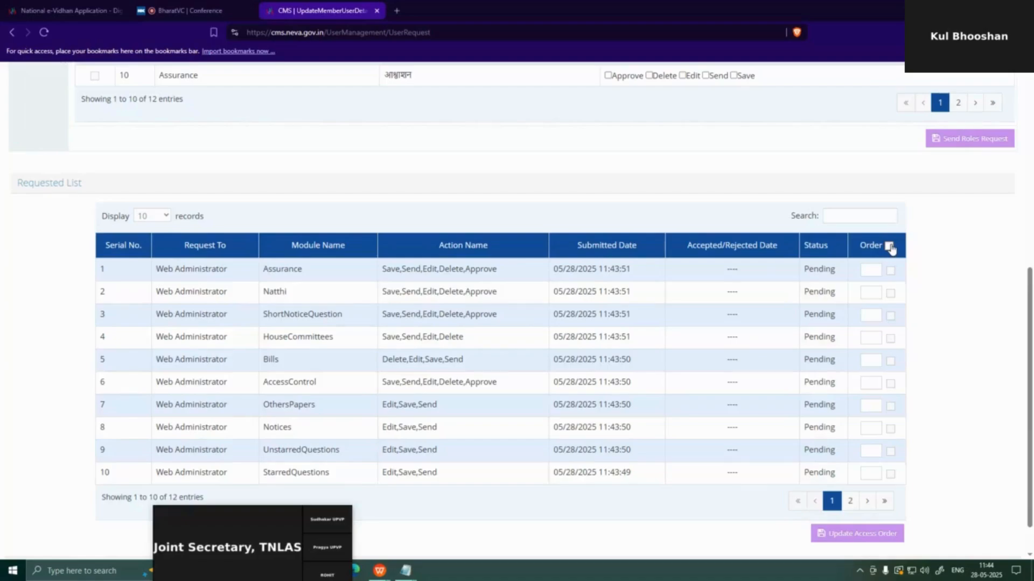
Give StarredQuestions, UnstarredQuestions, Notices and OthersPapers orders 1–4 and tick them, plus Assurance
scroll(890, 248, down, 1)
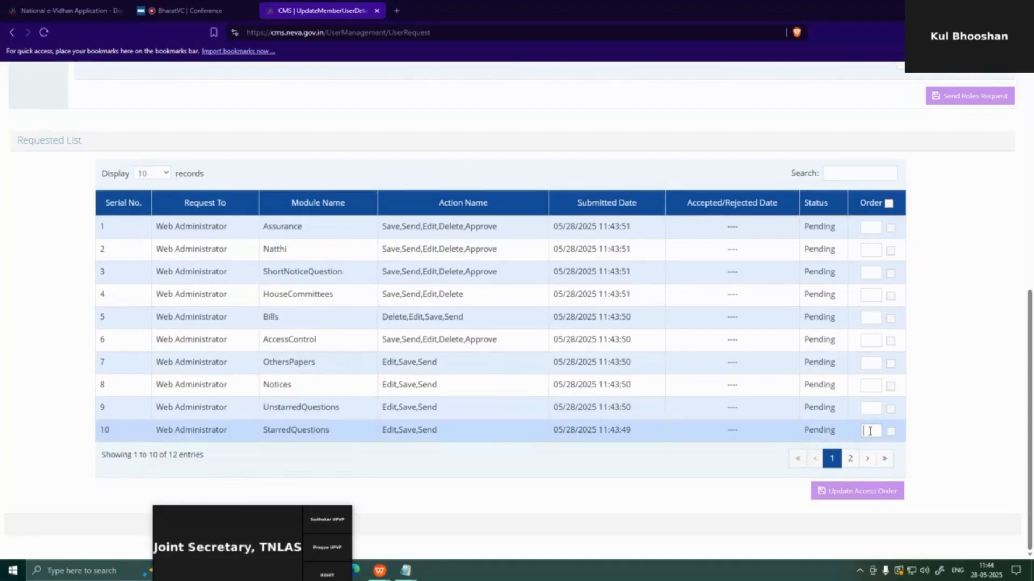
click(870, 430)
text(1)
click(872, 410)
text(2)
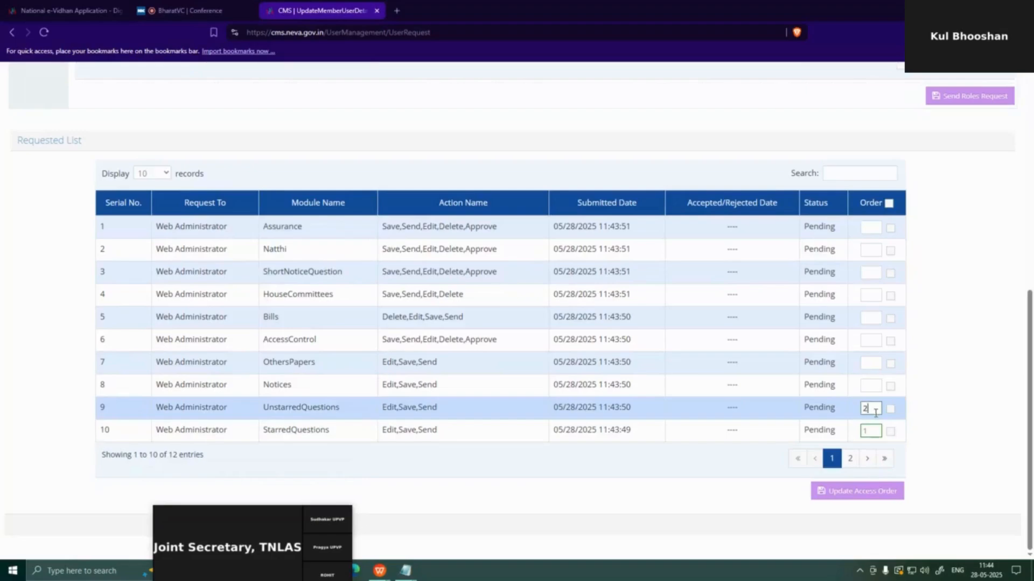
click(889, 227)
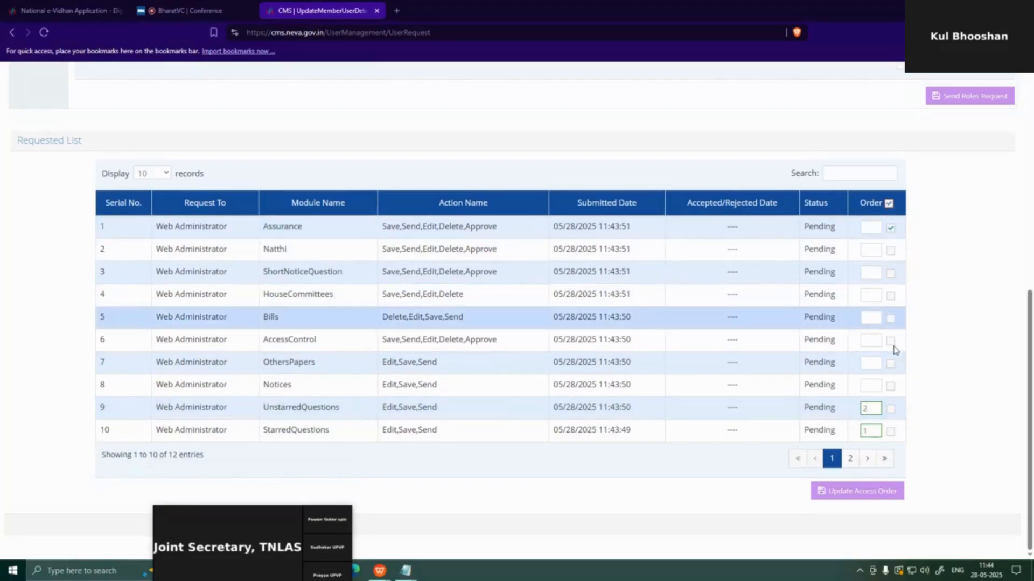
click(890, 409)
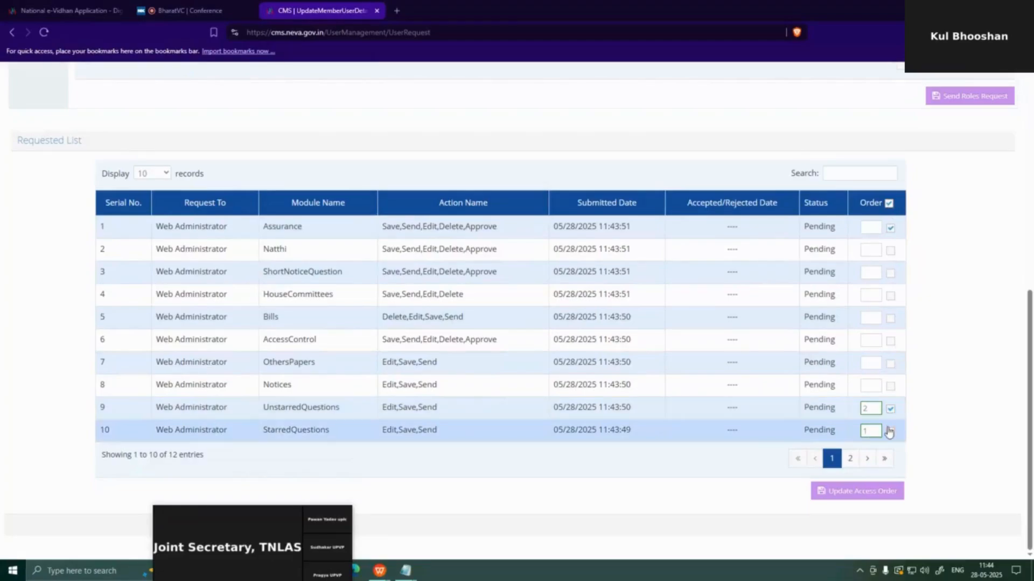
click(890, 431)
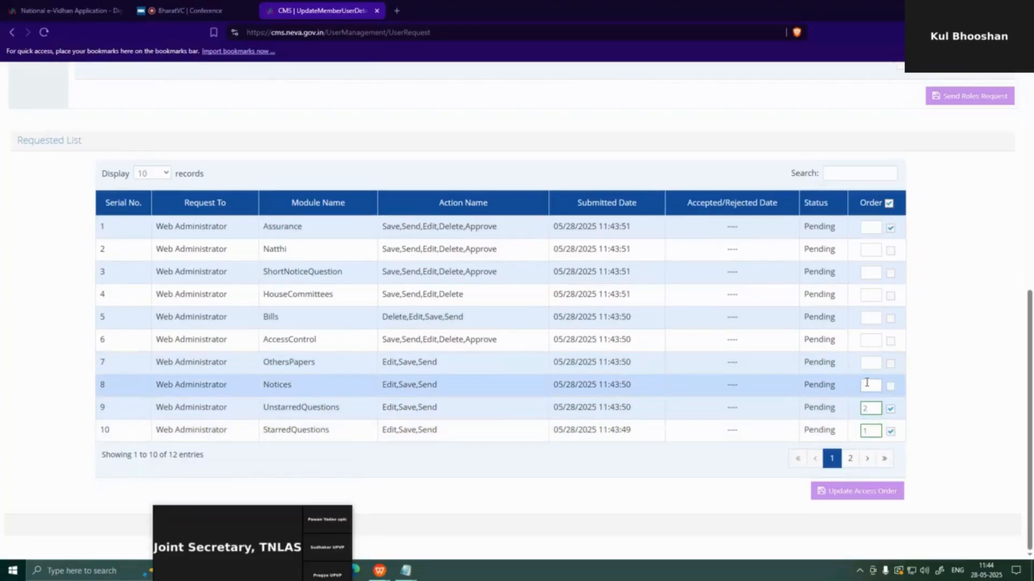
click(867, 384)
text(3)
click(891, 387)
click(870, 365)
text(4)
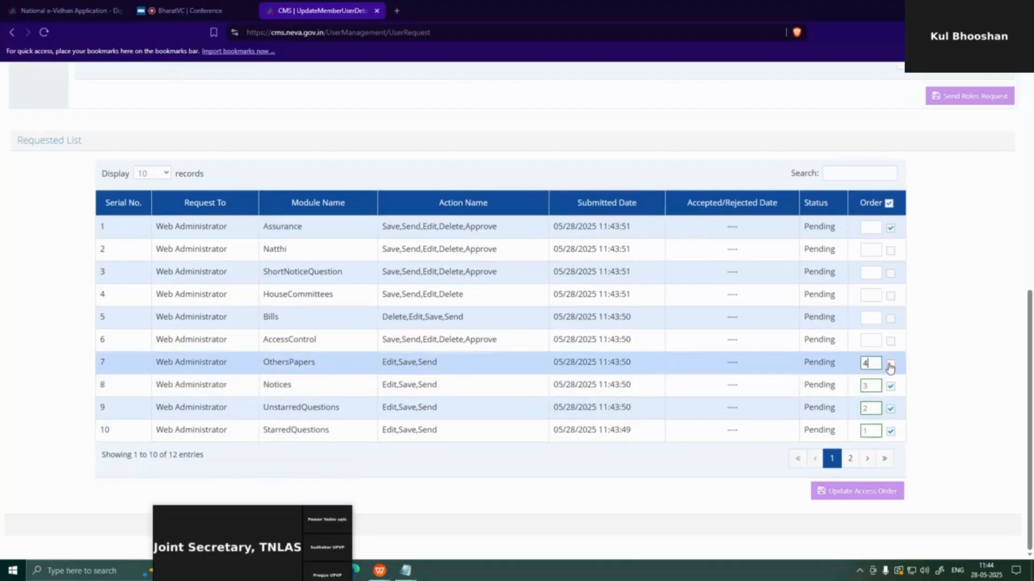
click(891, 364)
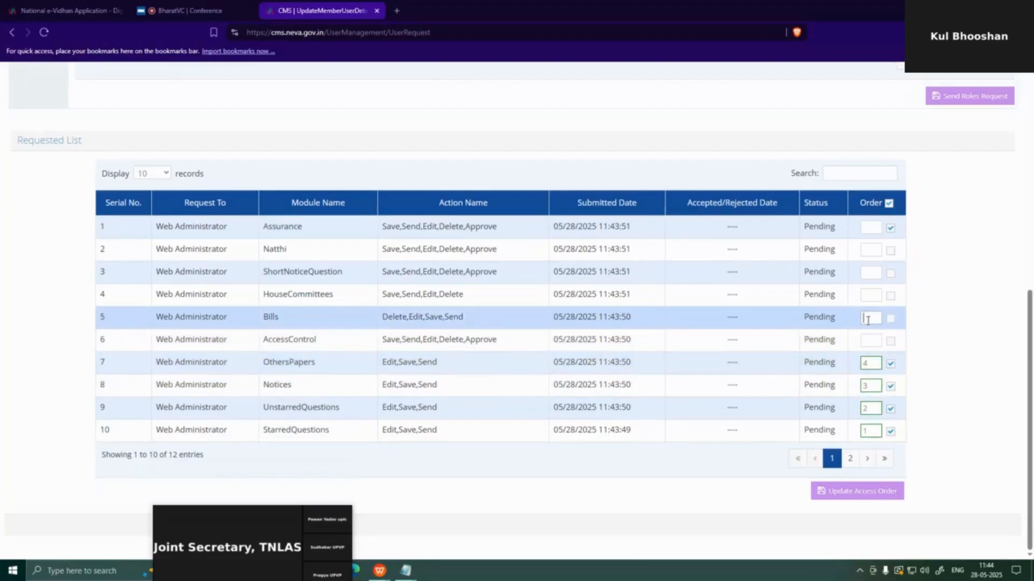
Assign orders 5–10 to Bills through Assurance, ticking each, and save with Update Access Order
click(868, 319)
text(5)
click(891, 319)
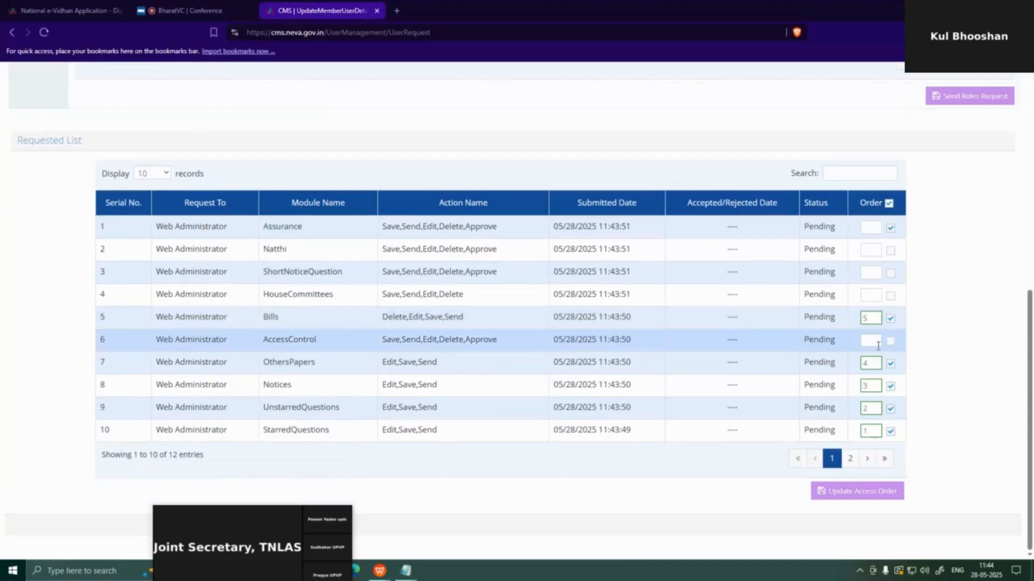
click(868, 274)
text(6)
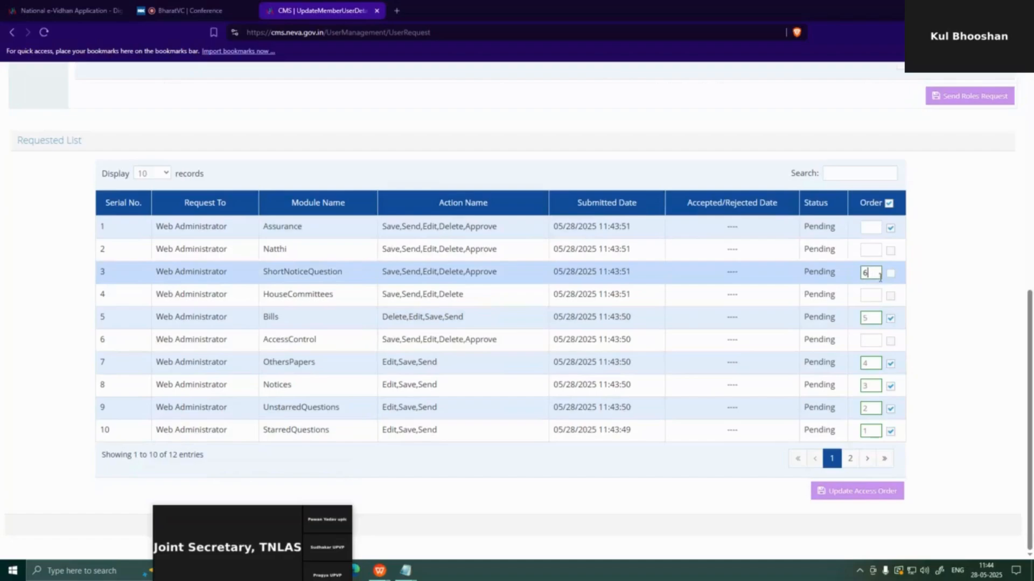
click(891, 273)
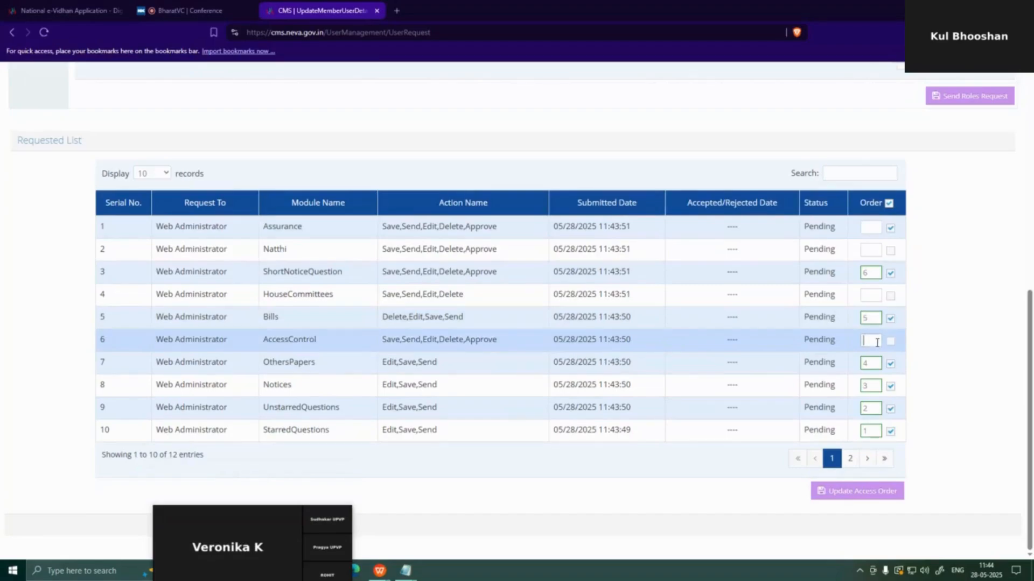
text(7)
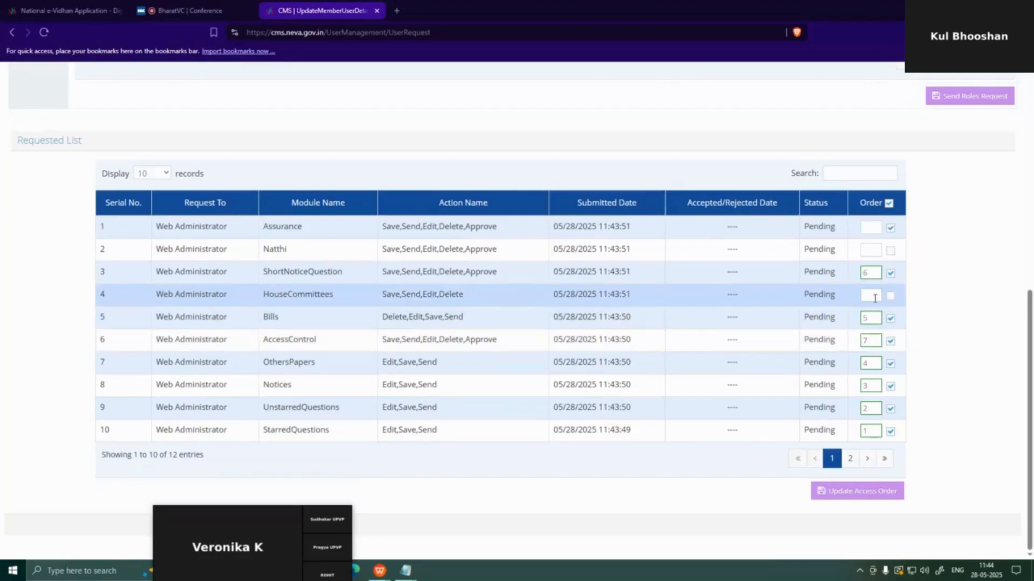
text(8)
click(877, 255)
text(9)
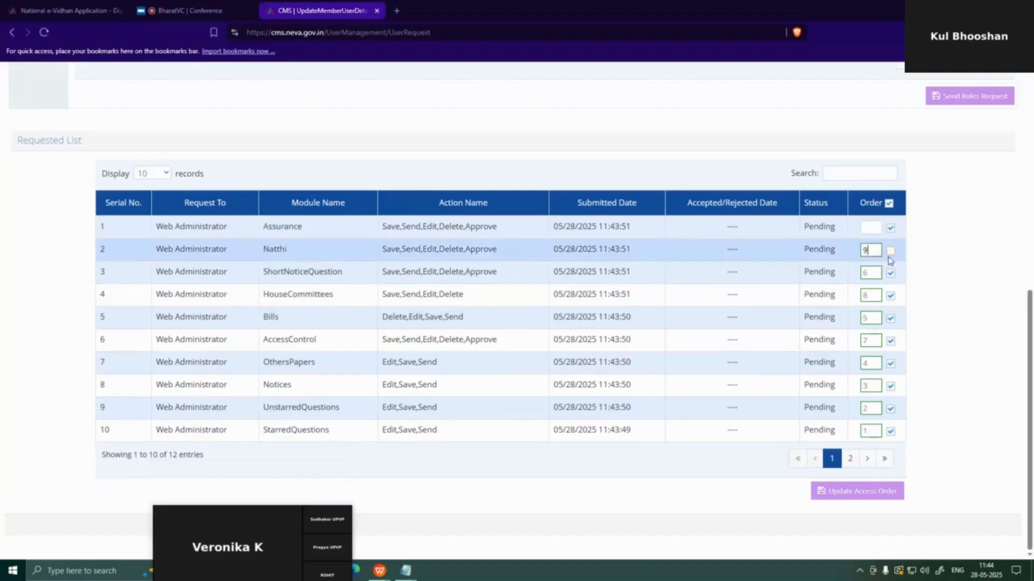
click(868, 228)
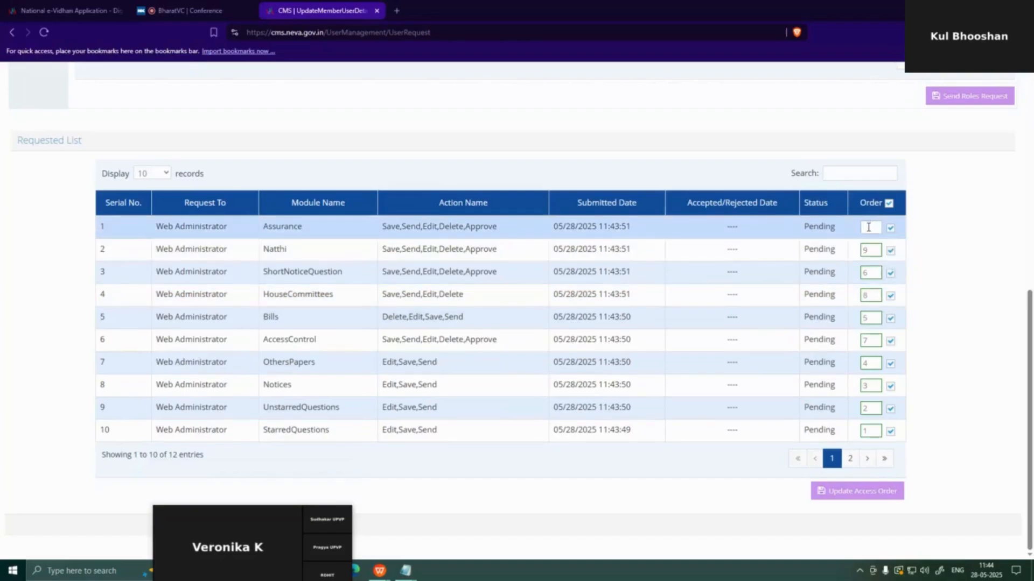
text(10)
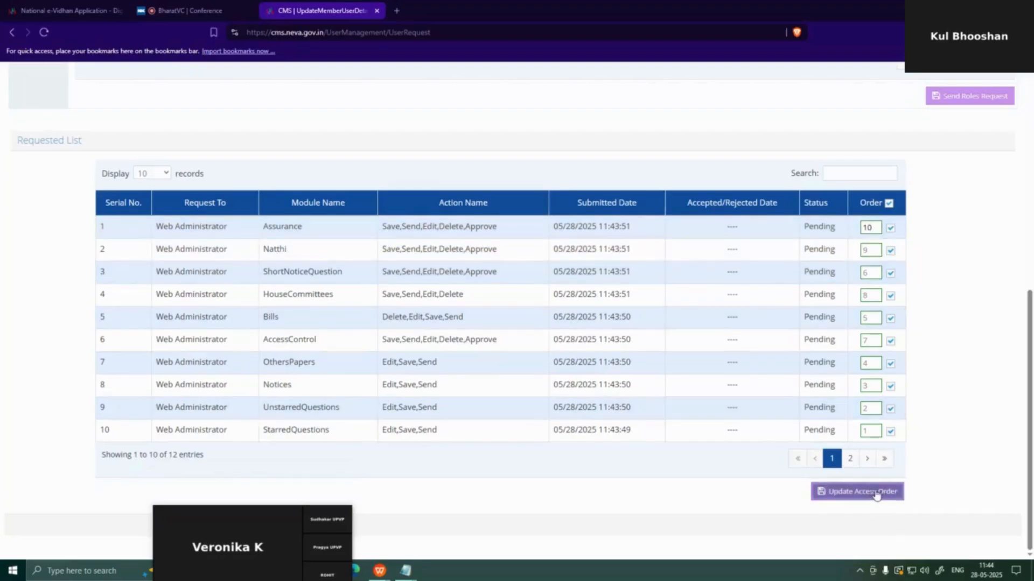
click(876, 493)
Confirm and dismiss the access order update message, then review the Requested List
click(648, 138)
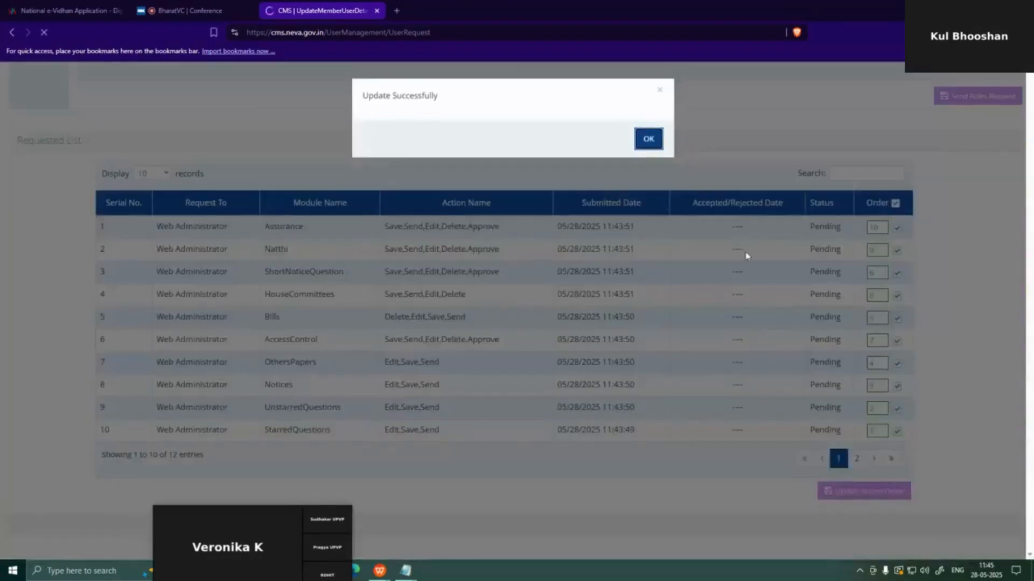
click(649, 139)
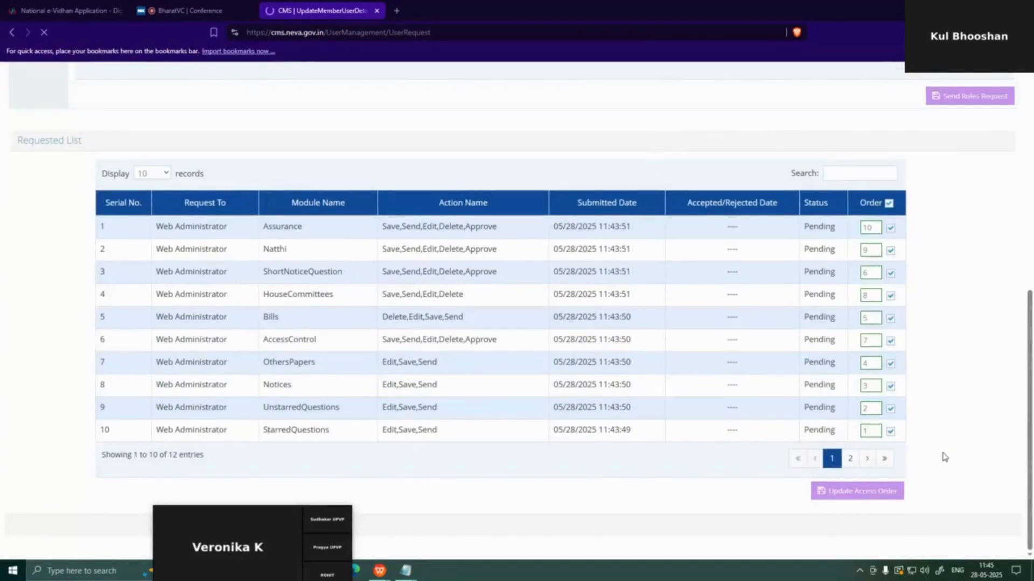
scroll(944, 457, up, 6)
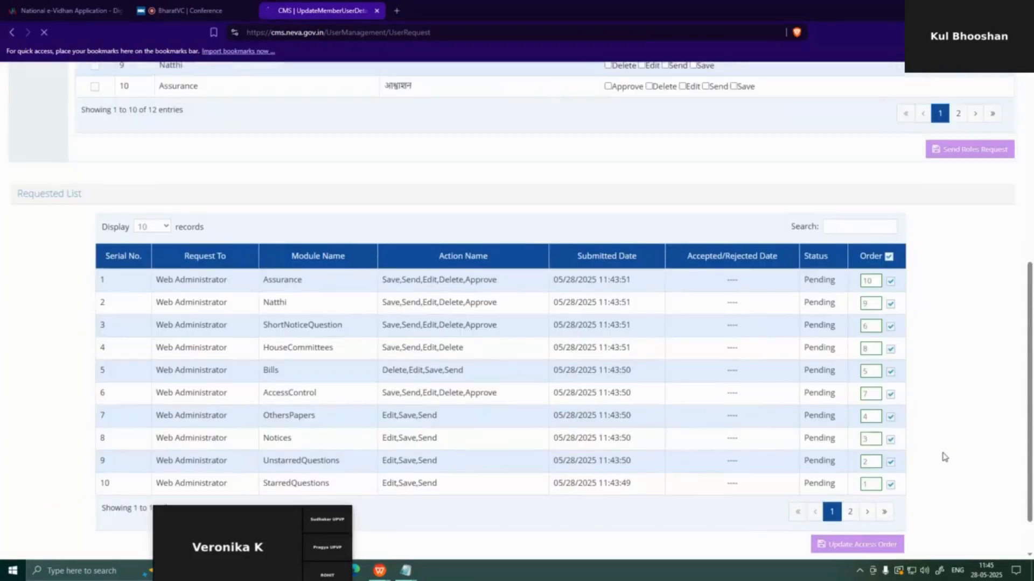
scroll(857, 352, up, 2)
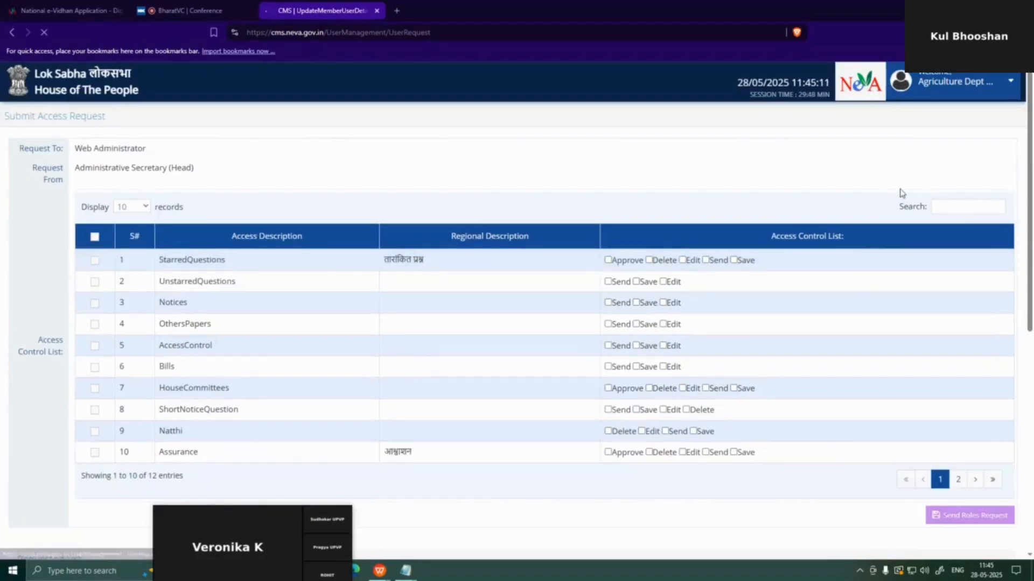
scroll(900, 196, down, 6)
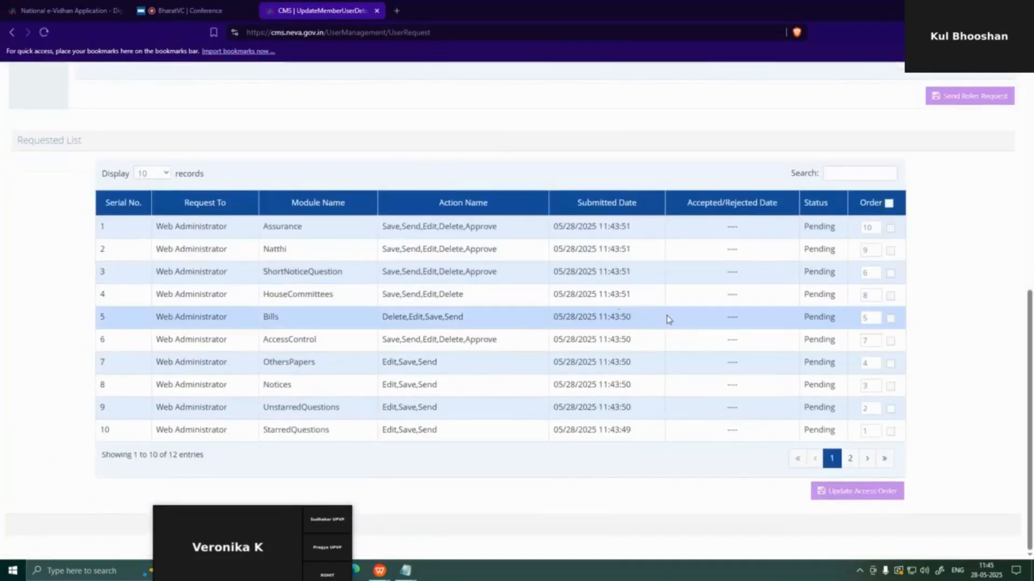
scroll(667, 318, up, 7)
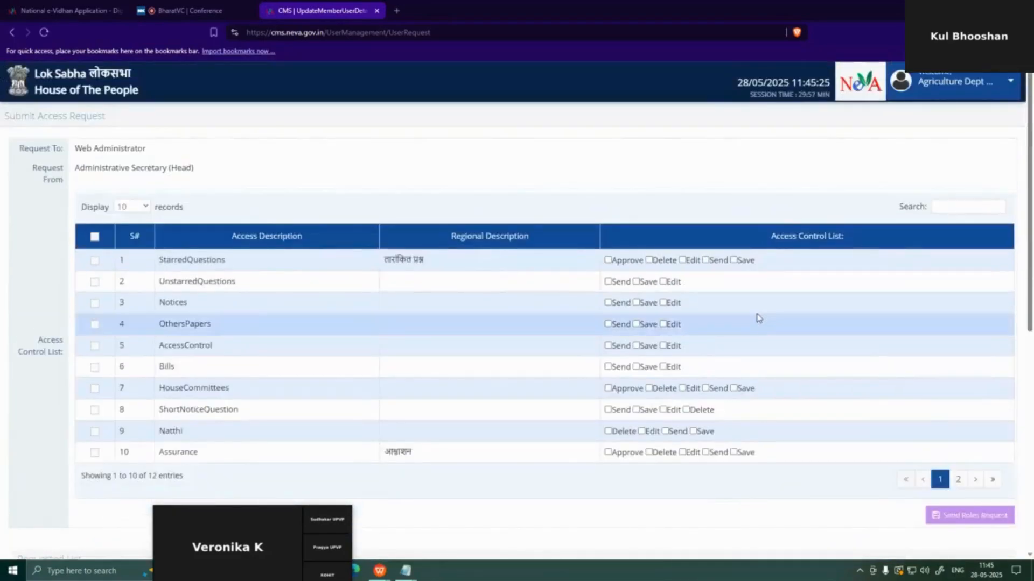
Log out, choose Lok Sabha as the NeVA unit, and bring the Notepad credentials forward
click(976, 81)
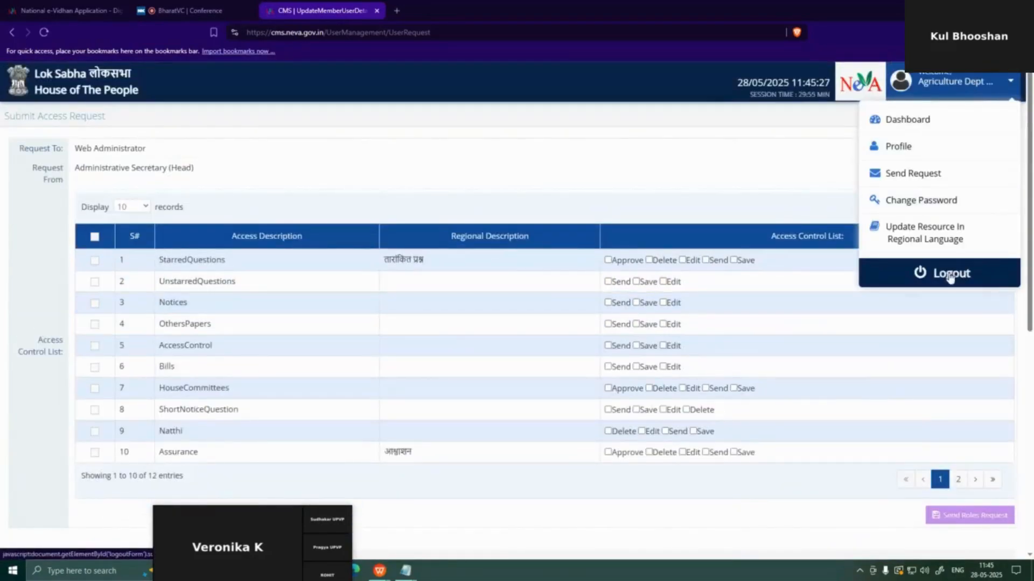
click(950, 275)
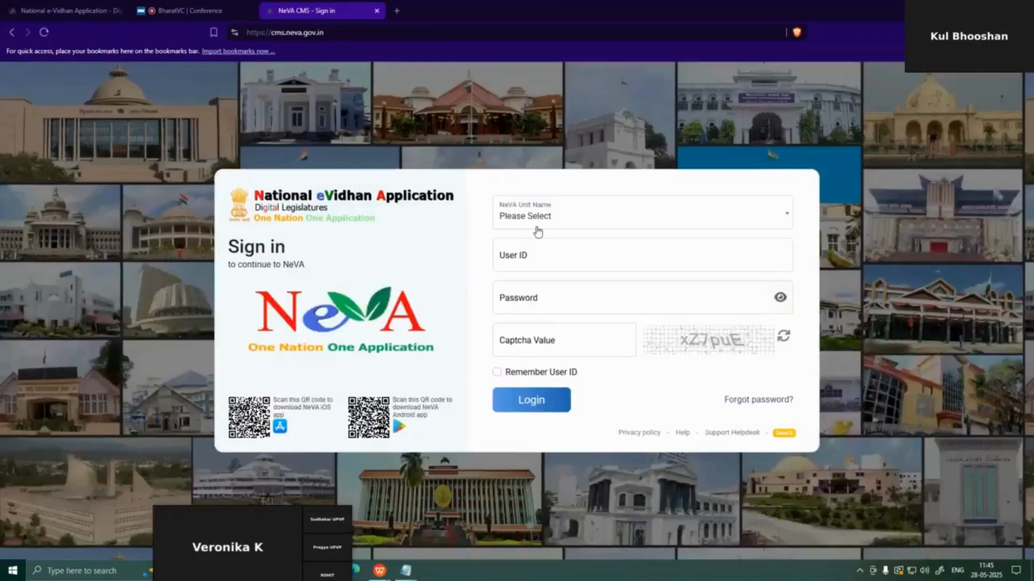
click(547, 211)
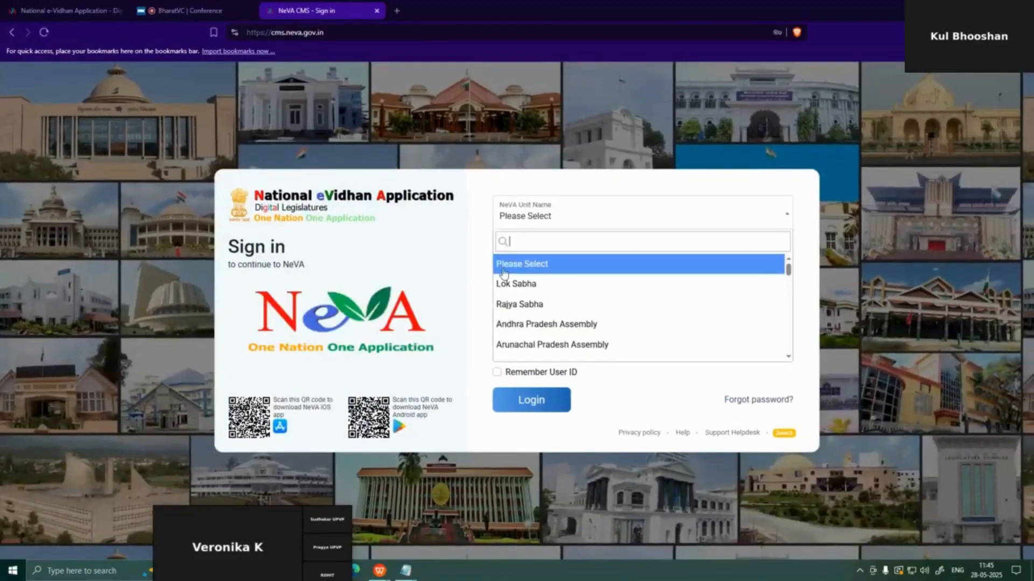
click(515, 285)
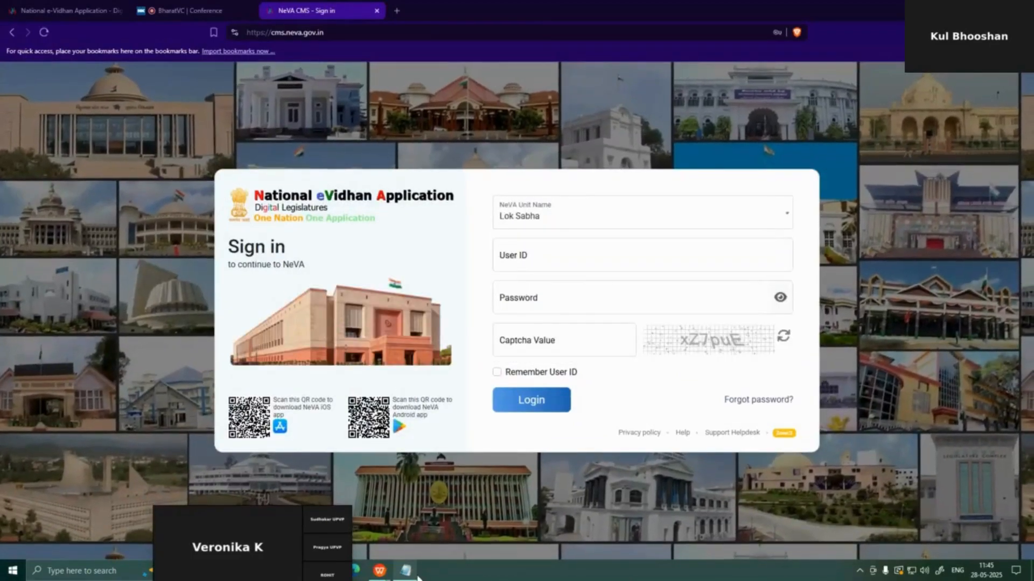
click(448, 534)
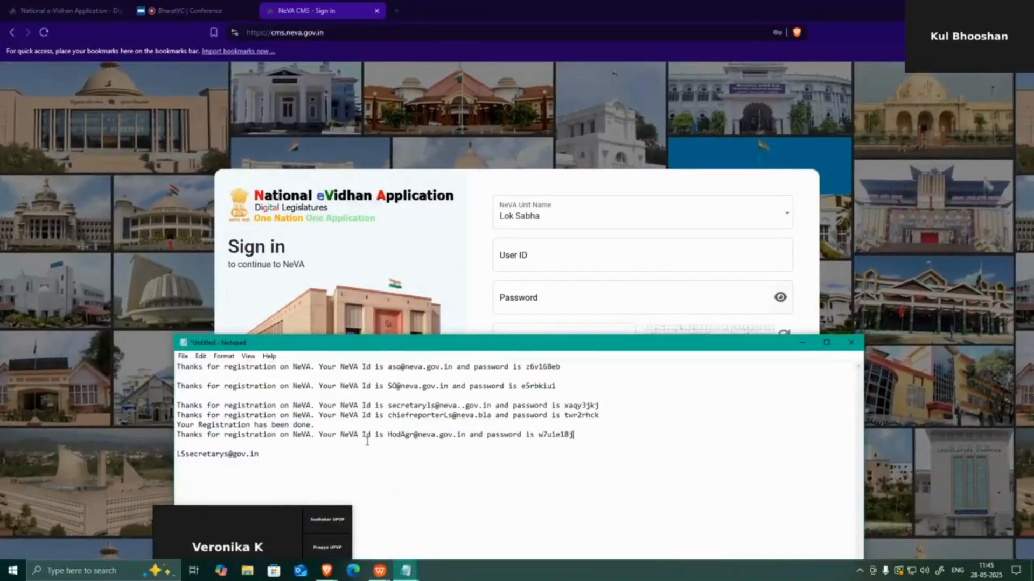
Sign in to Lok Sabha as SuperAdmin with the account password and the captcha value
click(553, 249)
text(S)
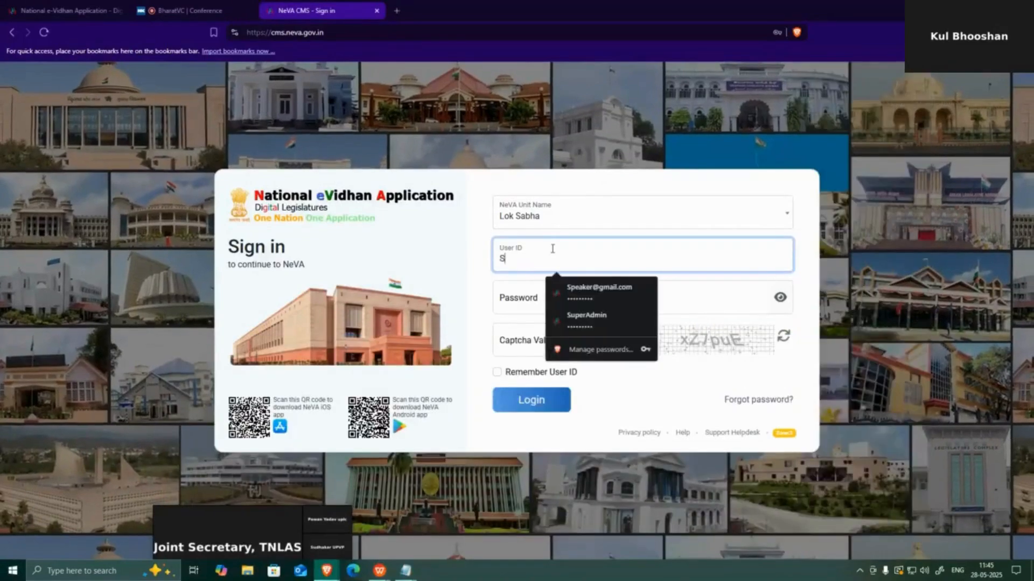
text(uperA)
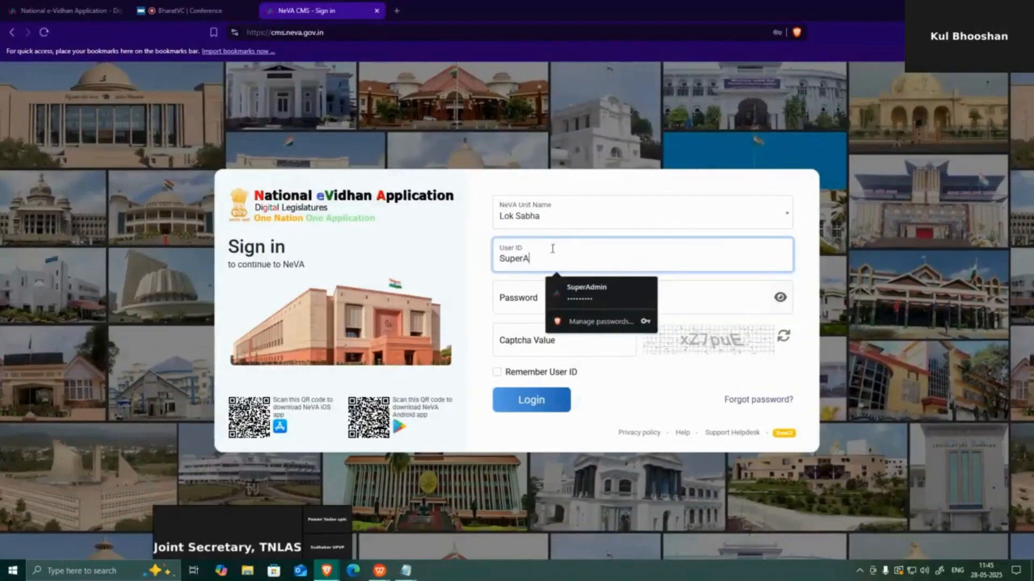
text(dmin)
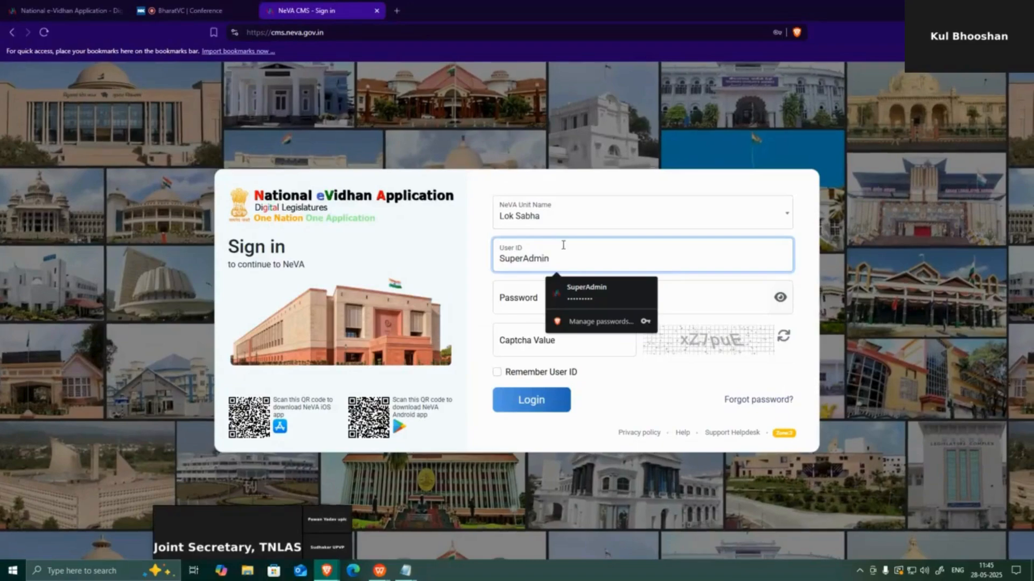
click(505, 294)
text(•••••••)
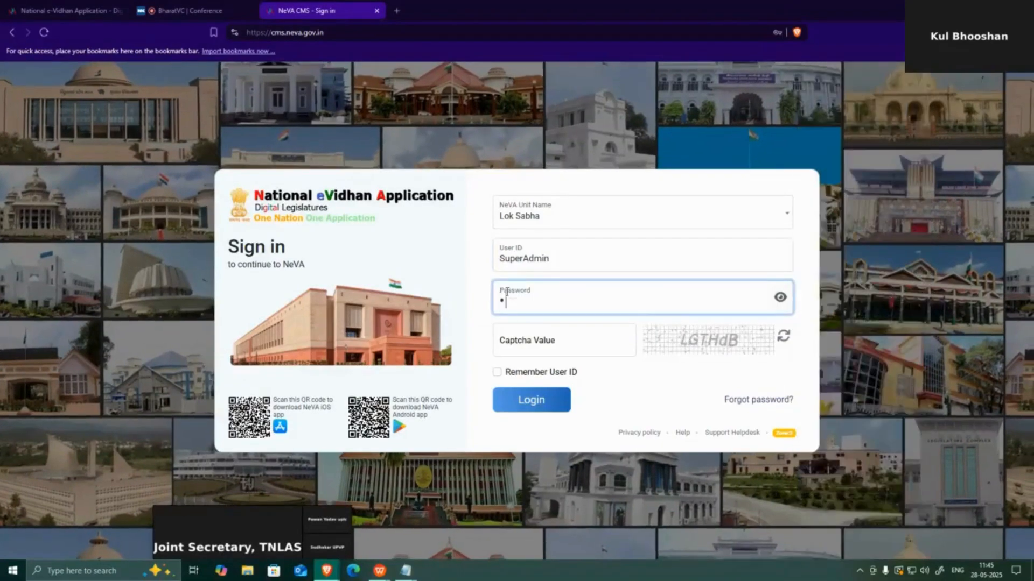
text(••••)
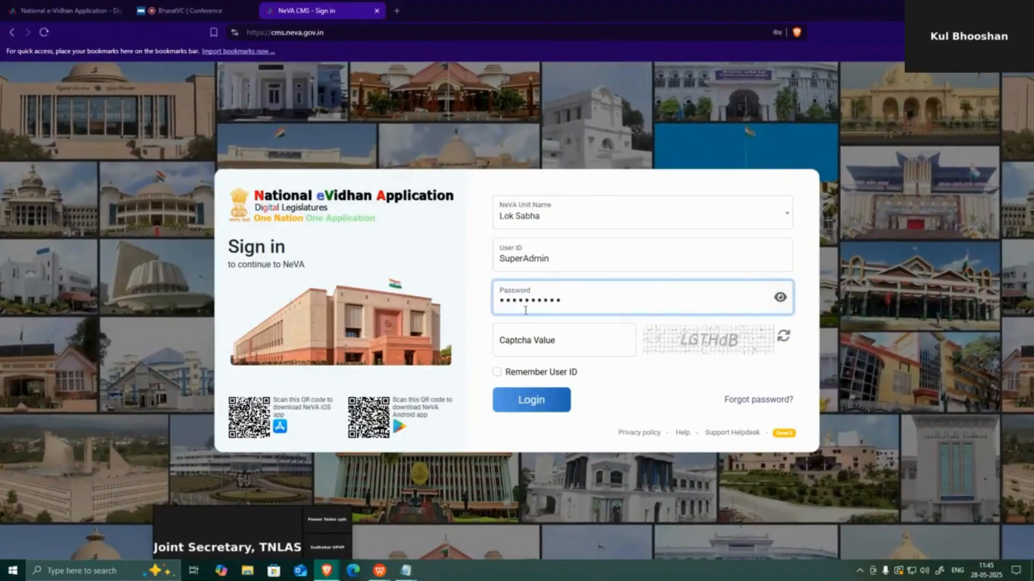
click(517, 338)
text(LG)
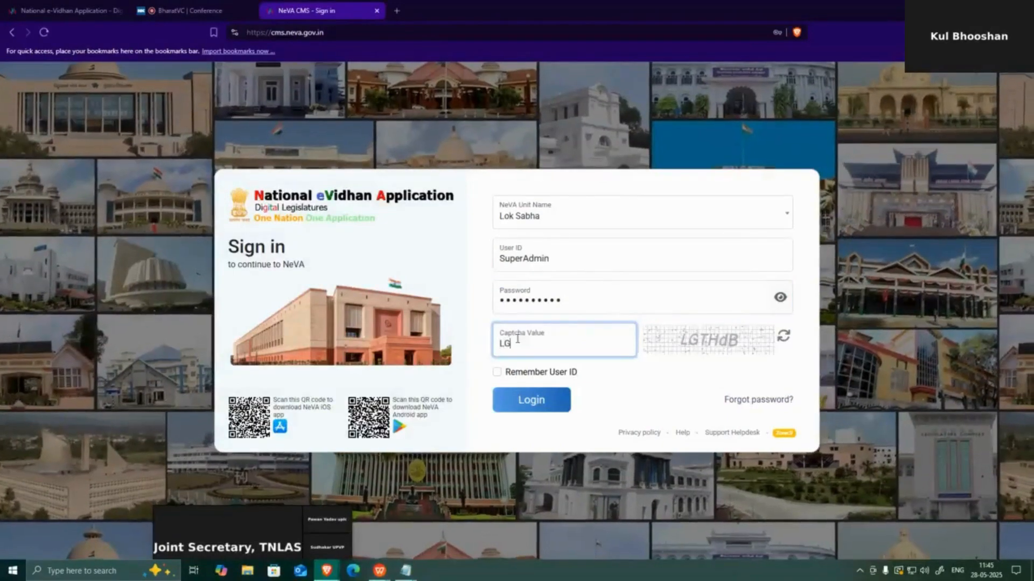
text(THd)
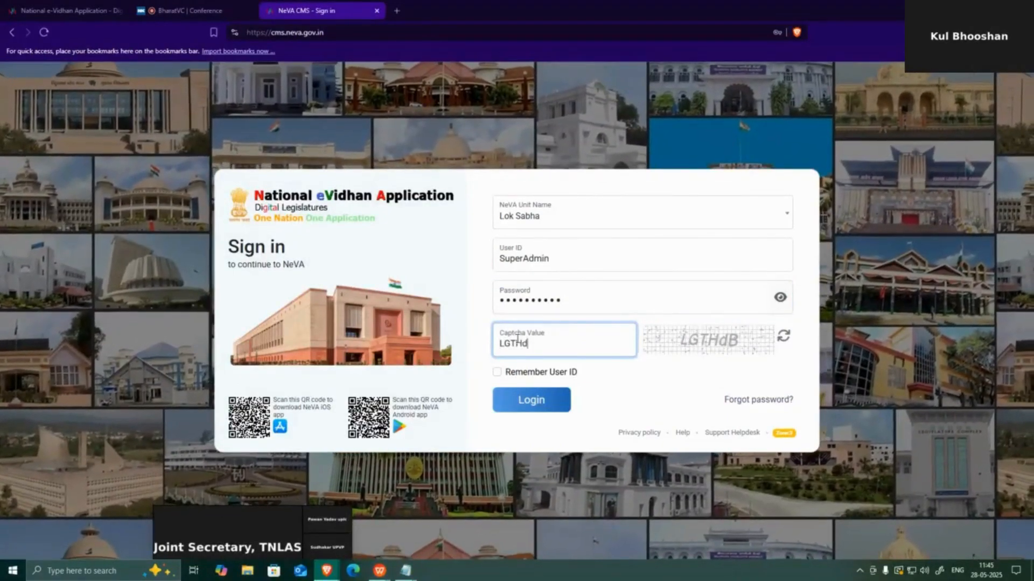
text(B)
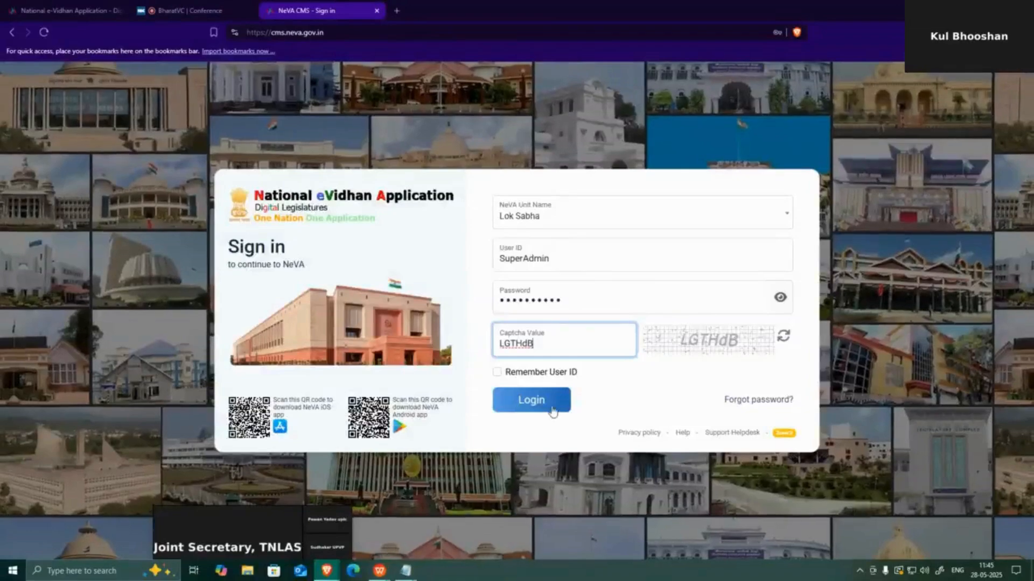
click(548, 408)
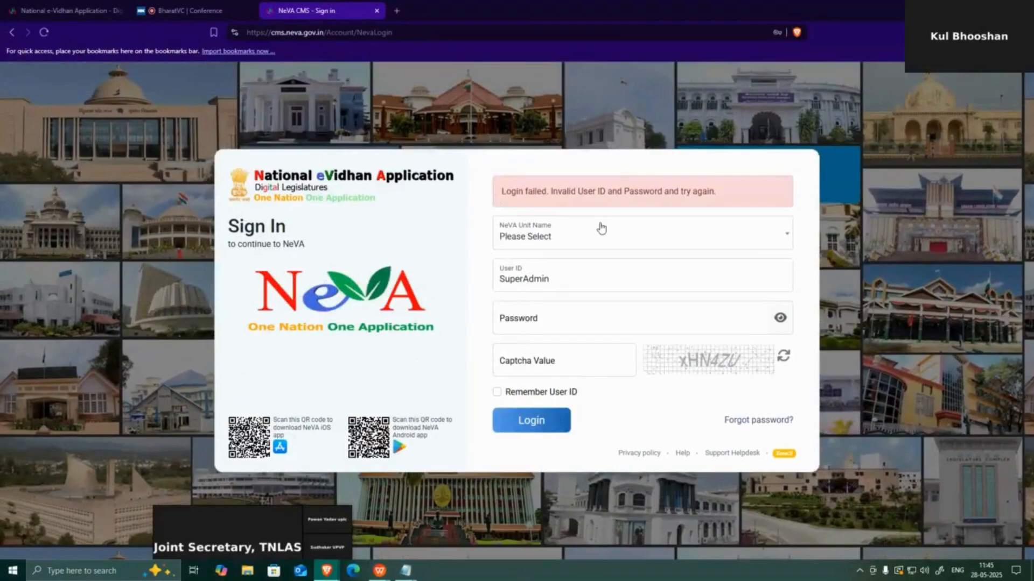
After the invalid-login error, reselect the NeVA unit and clear and re-enter the password
click(601, 229)
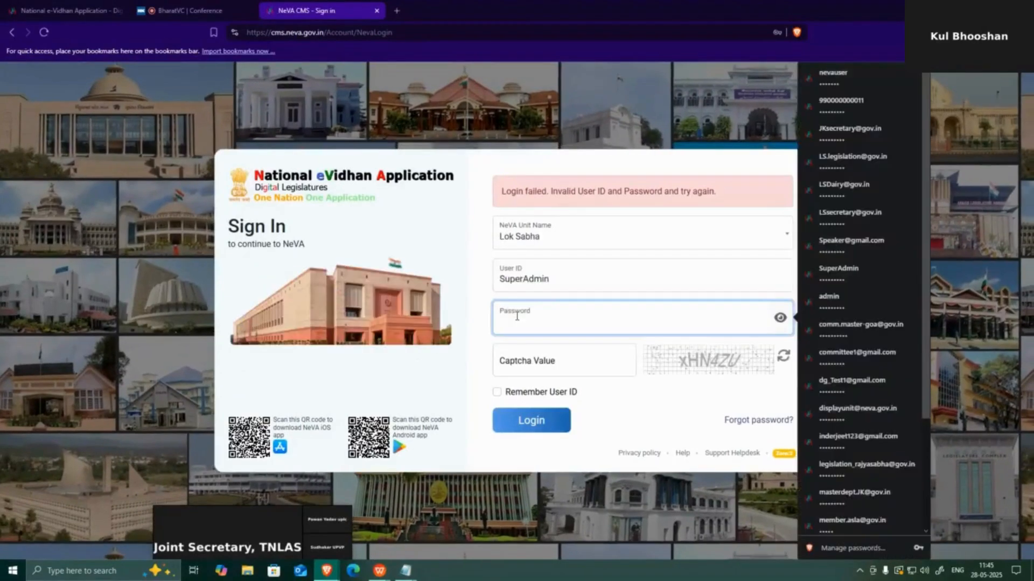
text(••••)
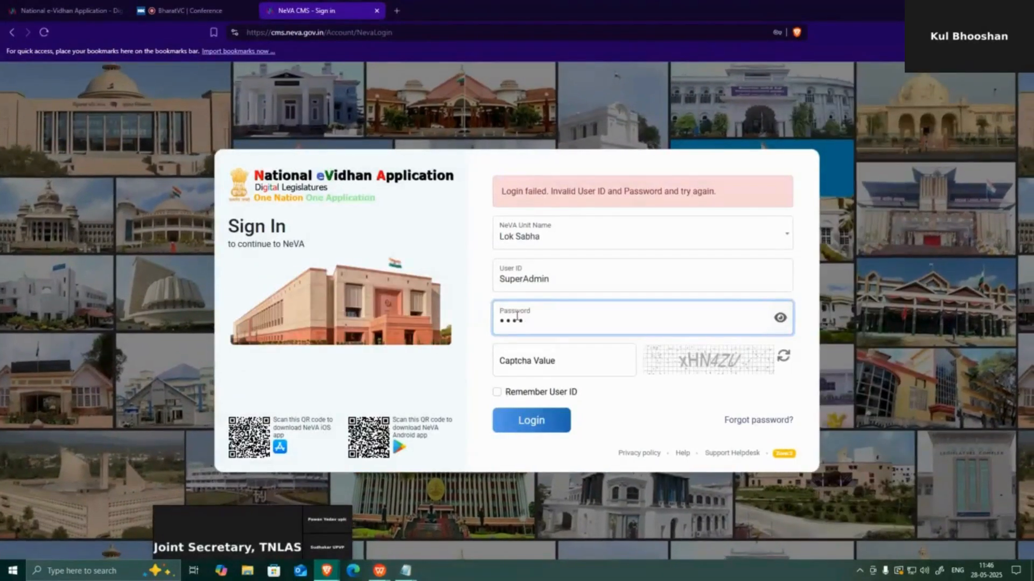
key(BackSpace)
key(BackSpace)
key(BackSpace)
text(••)
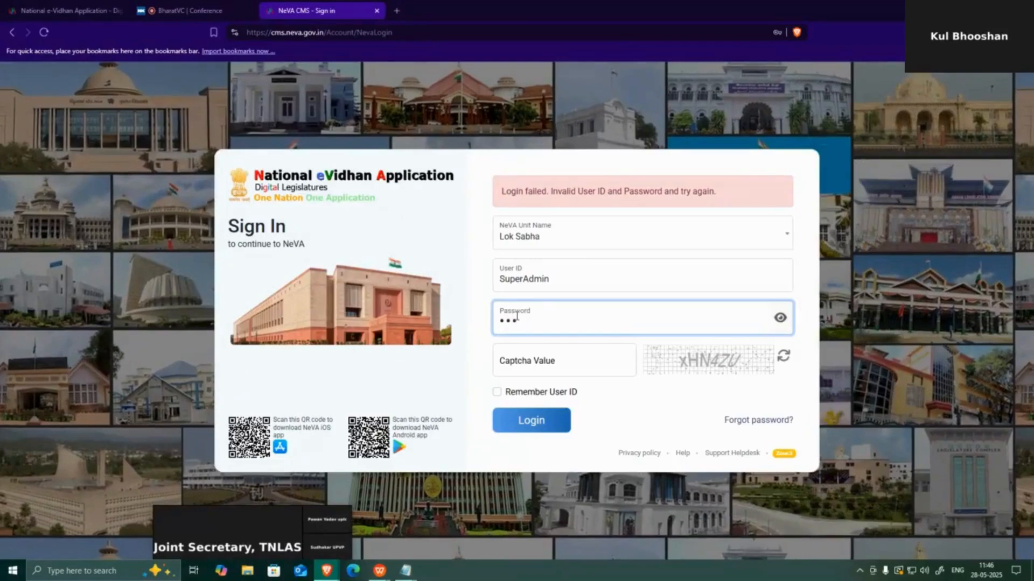
key(BackSpace)
key(BackSpace)
key(BackSpace)
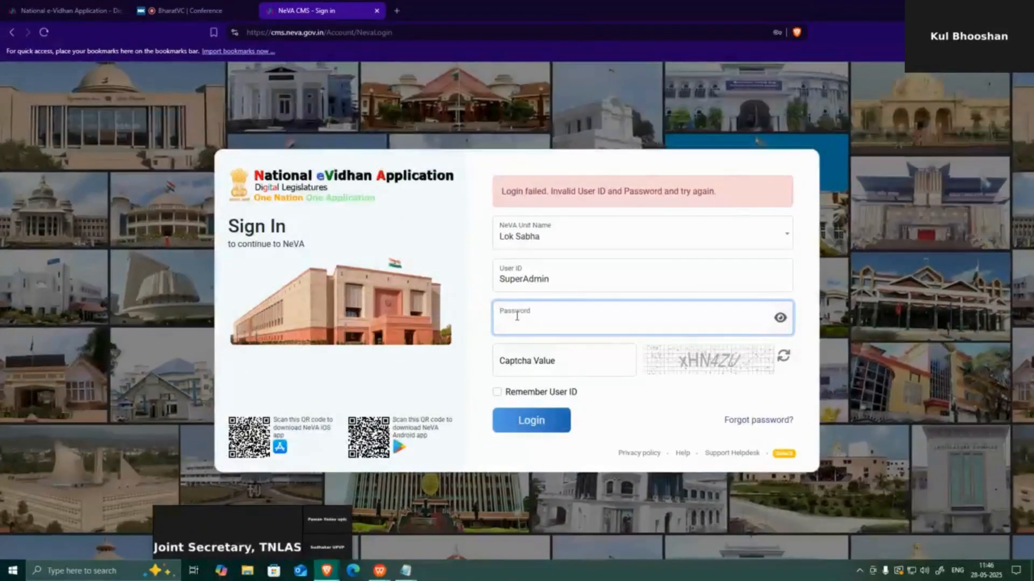
click(516, 316)
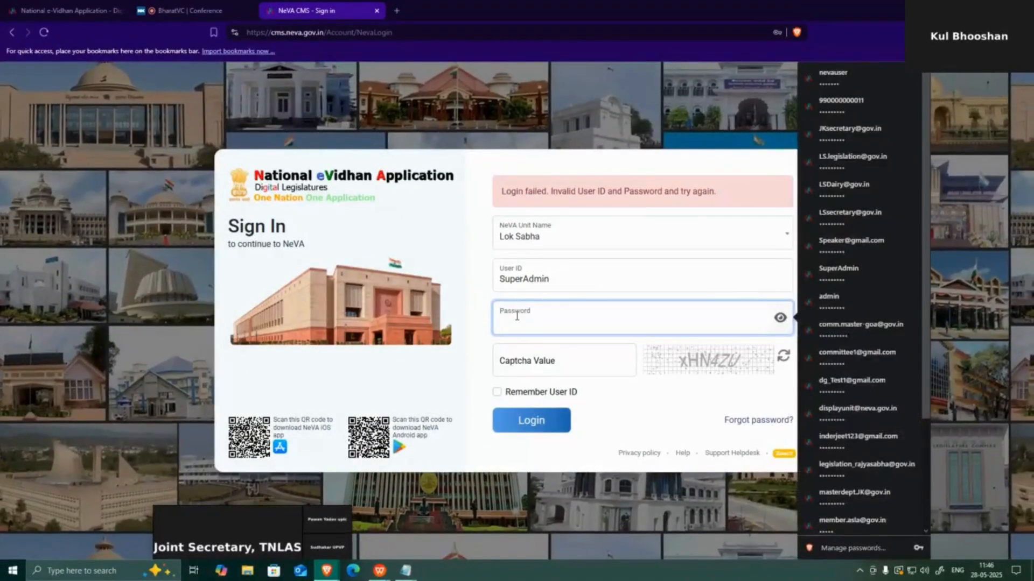
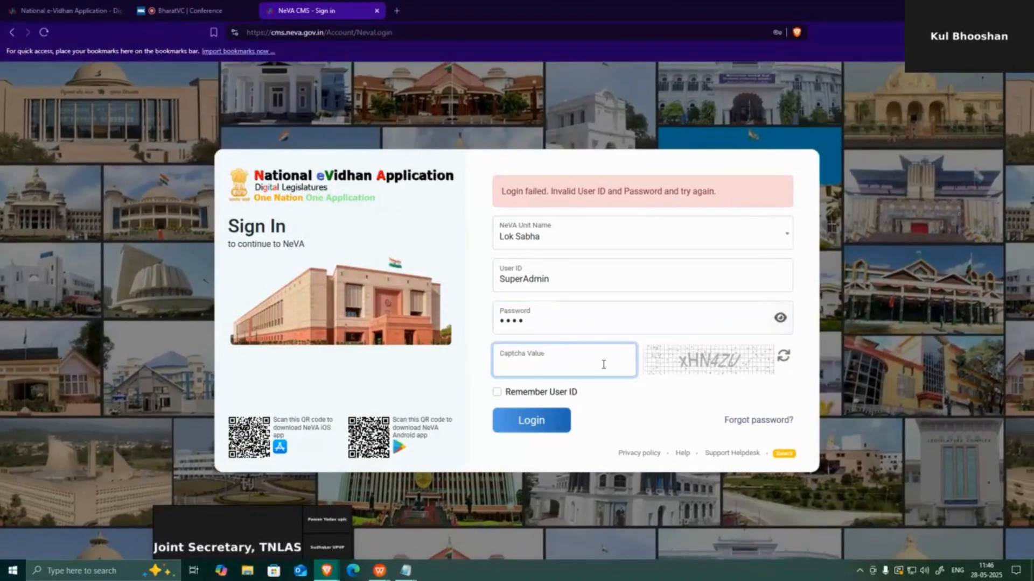
Enter the captcha value and submit the SuperAdmin login for Lok Sabha
text(xHN)
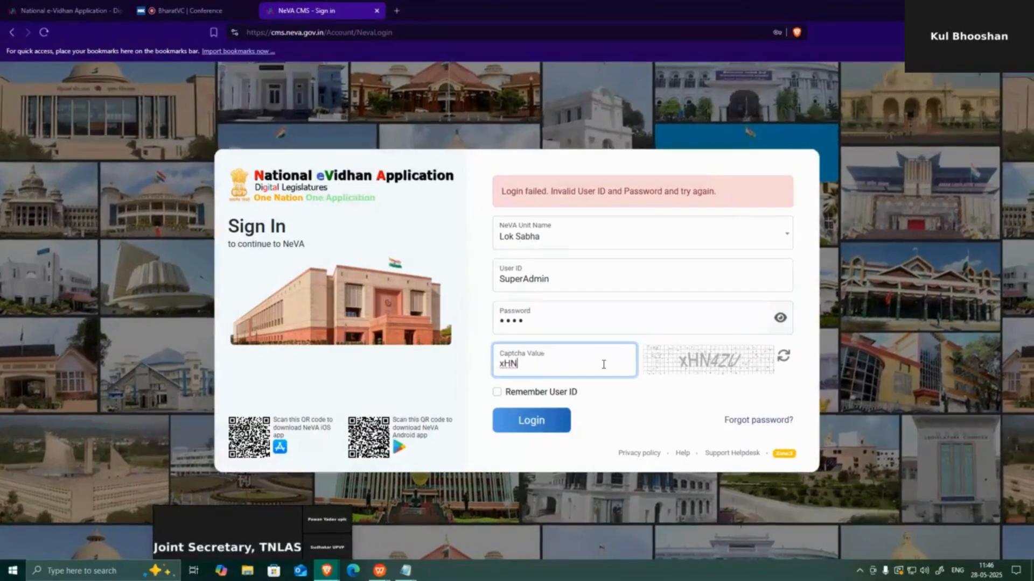
text(4Z)
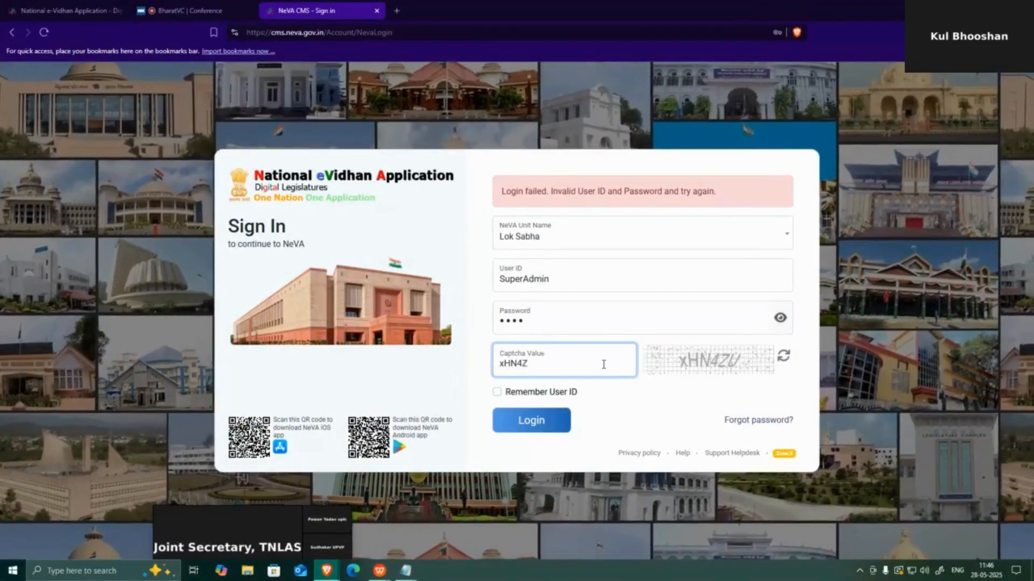
text(U)
key(Return)
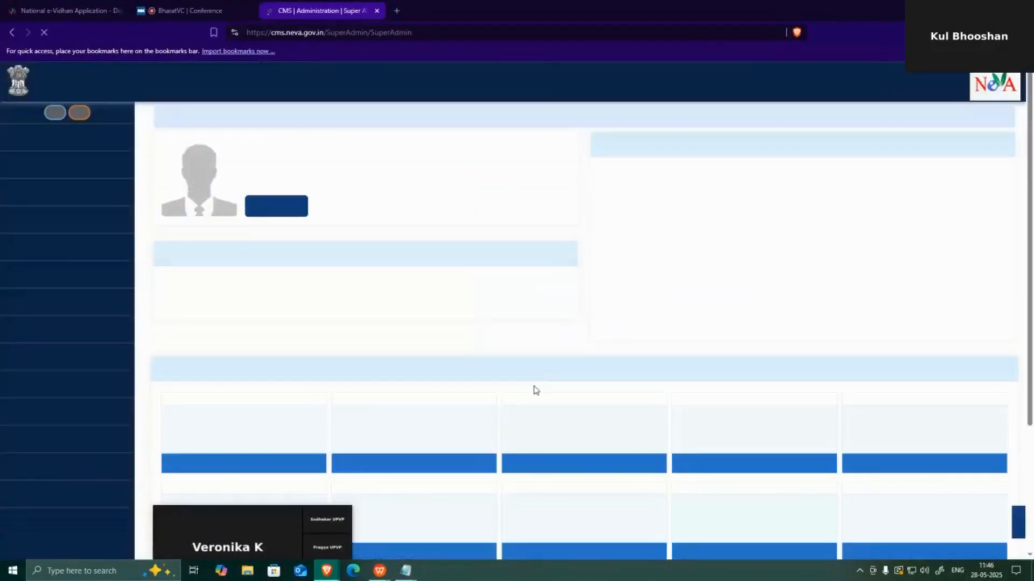
Open Access Control > Pending Request and expand the Agriculture Dept Head request
click(128, 385)
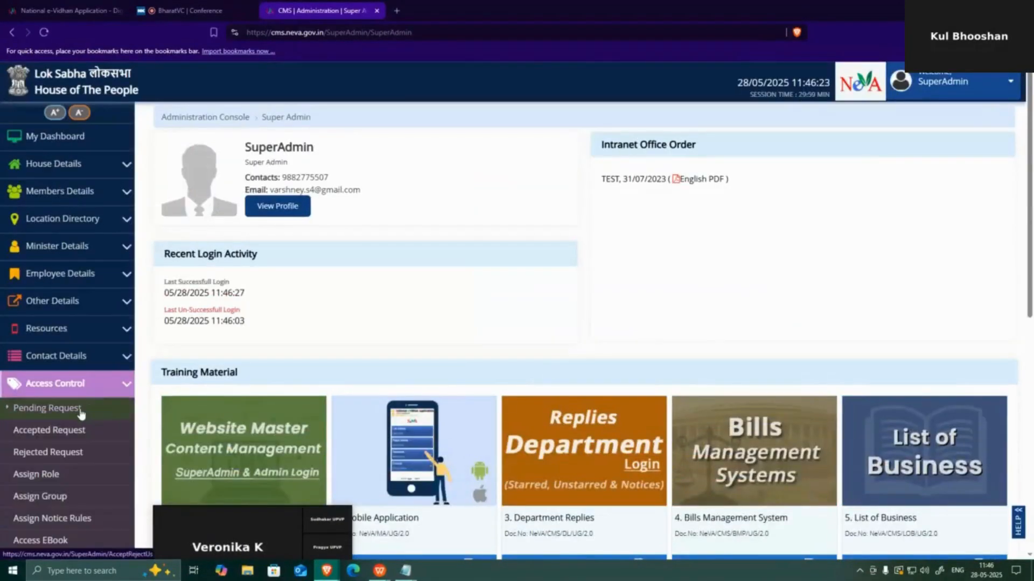
click(81, 410)
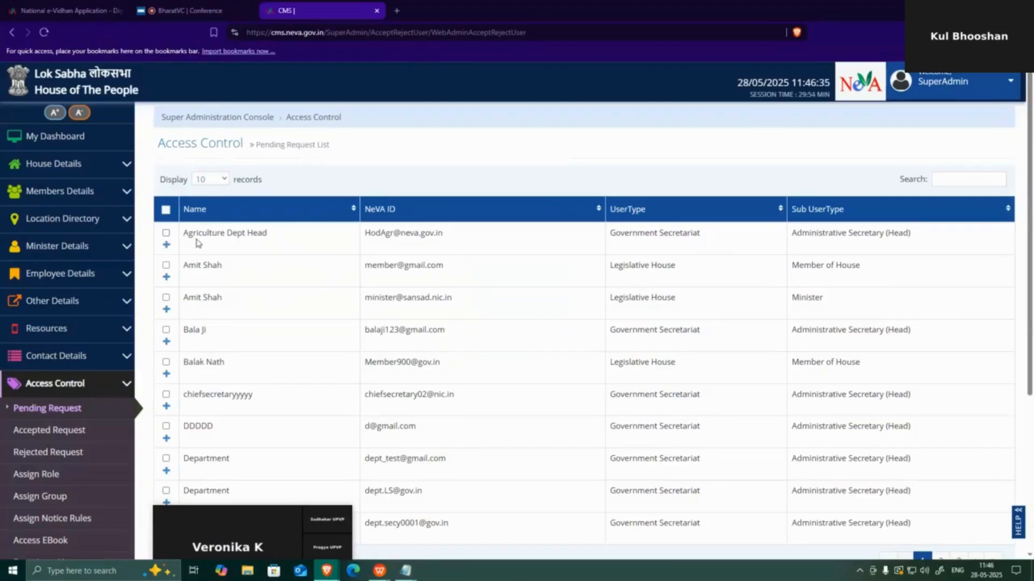
click(166, 244)
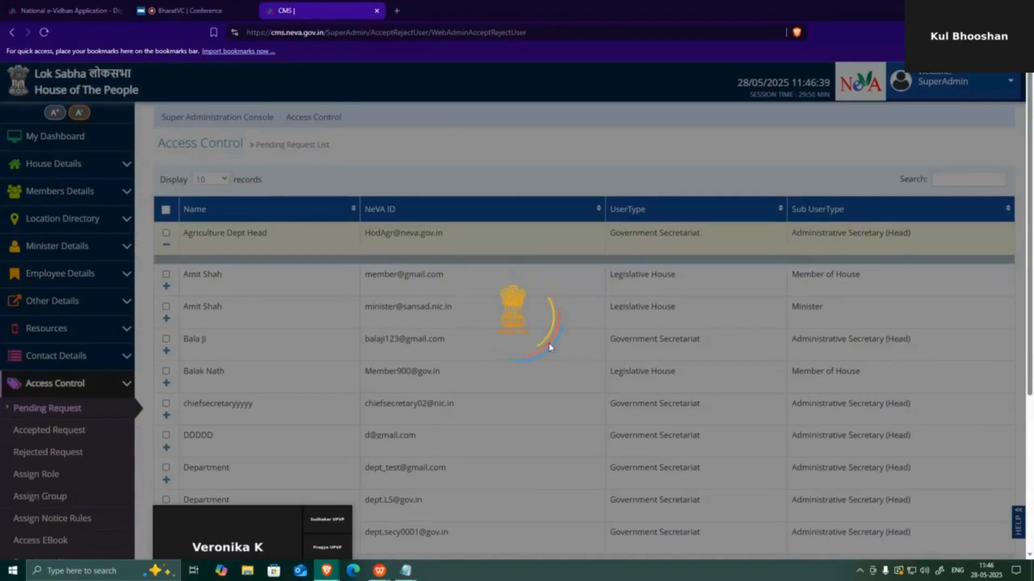
Review the Agriculture Dept Head request's departments and access rights, then collapse the row
scroll(627, 356, down, 5)
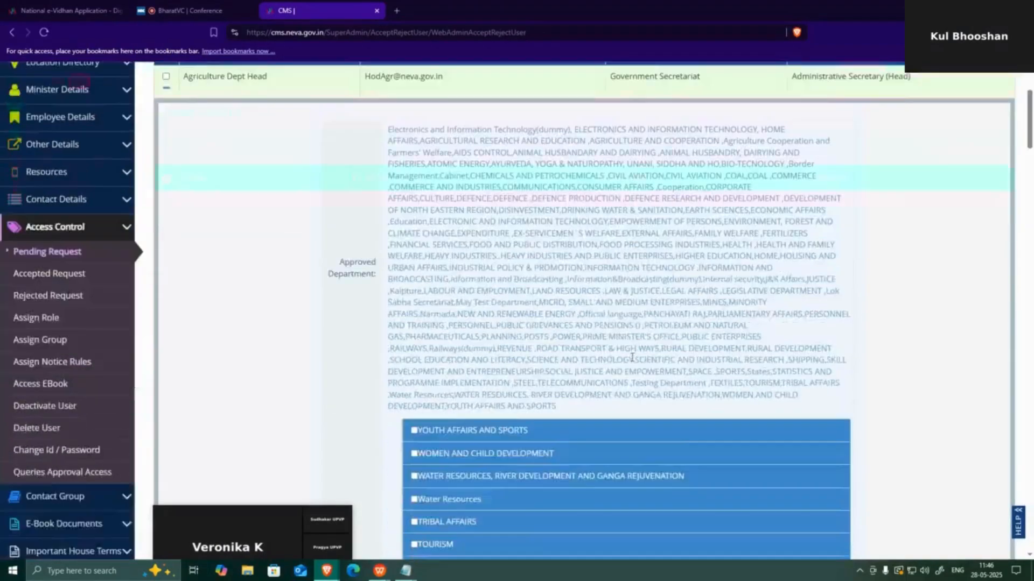
scroll(631, 357, up, 2)
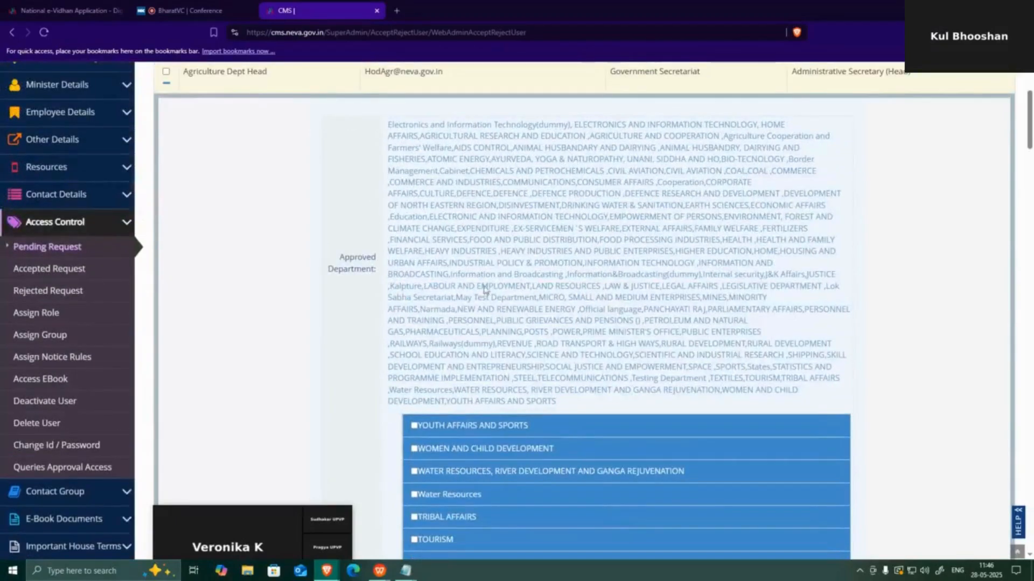
scroll(574, 205, down, 13)
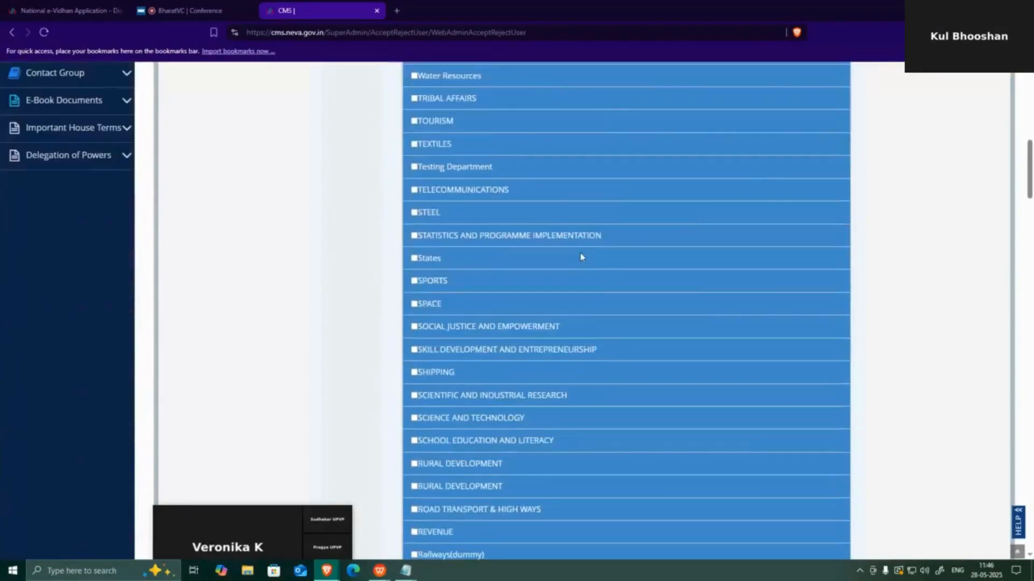
scroll(575, 262, down, 20)
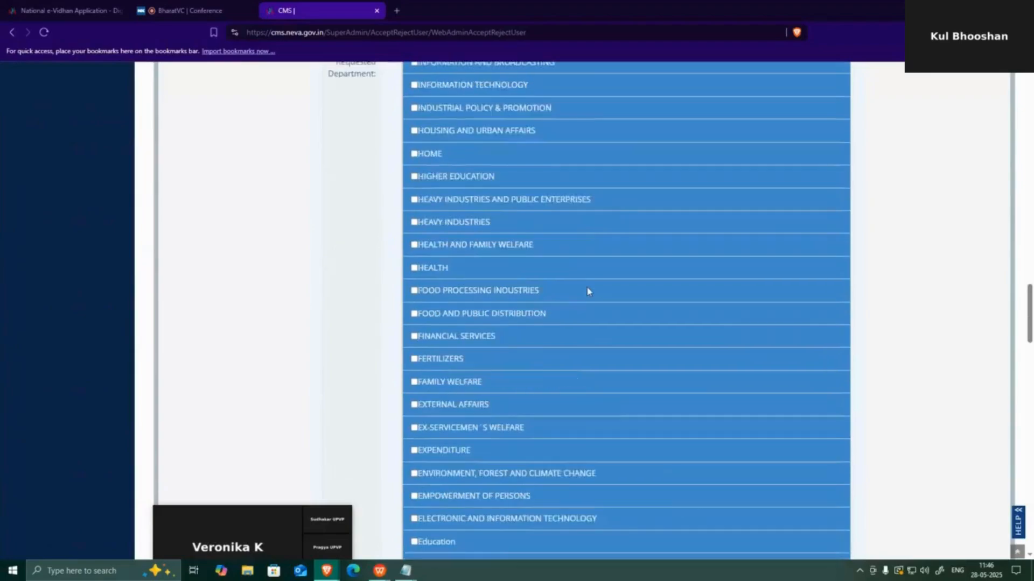
scroll(597, 326, down, 3)
scroll(603, 323, up, 2)
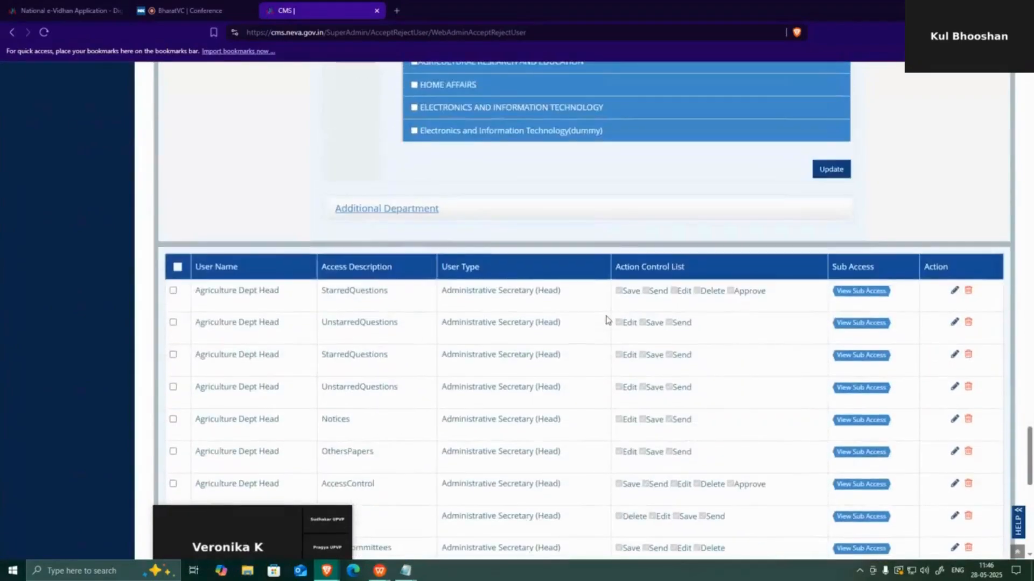
scroll(608, 320, down, 6)
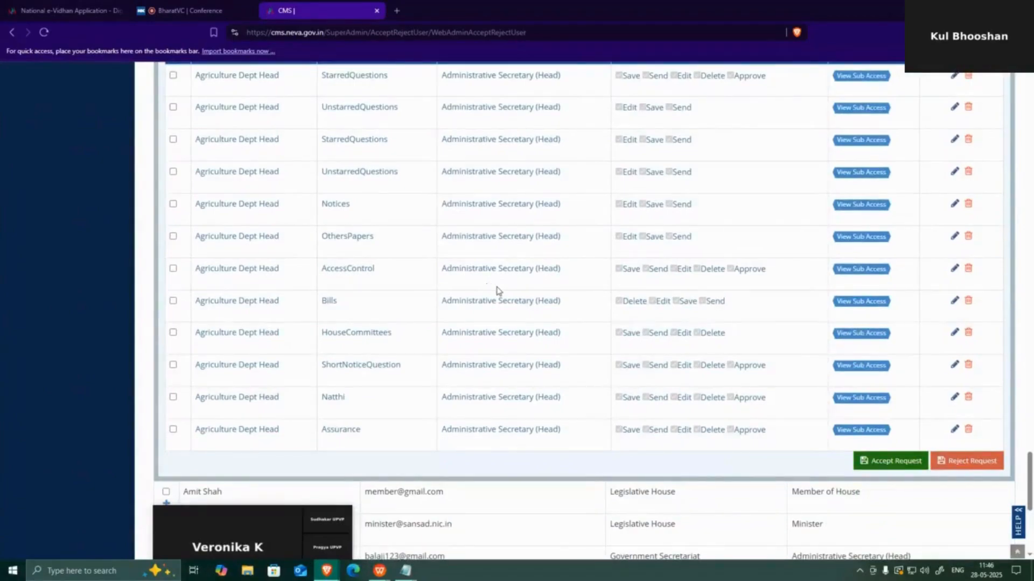
scroll(511, 294, up, 3)
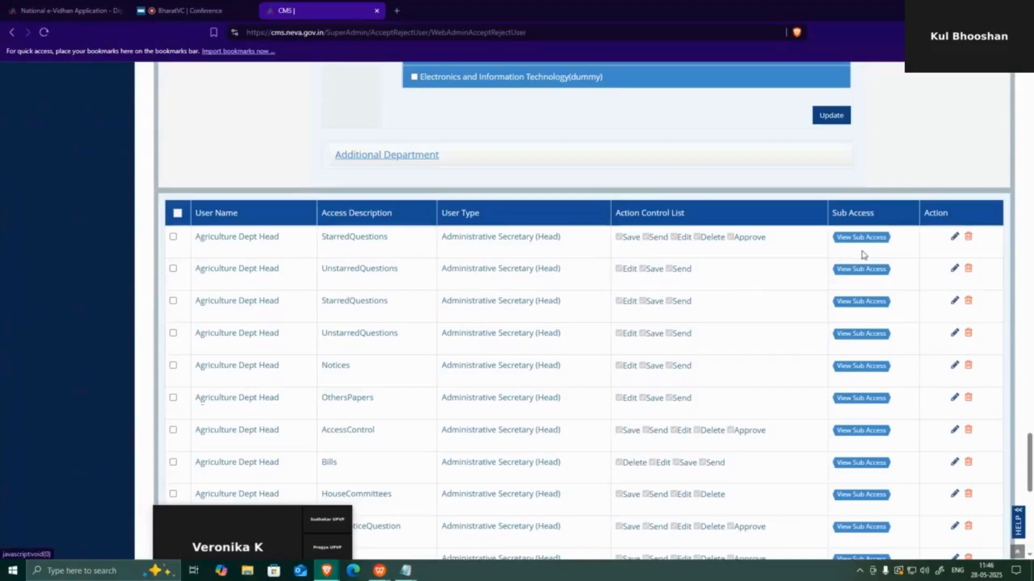
scroll(893, 283, down, 4)
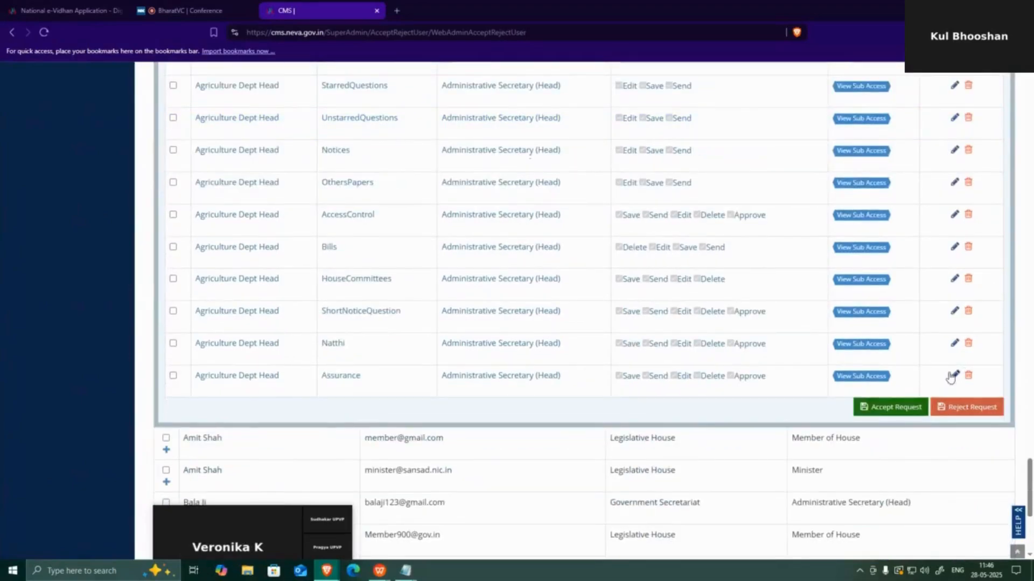
scroll(808, 300, up, 15)
scroll(802, 253, up, 20)
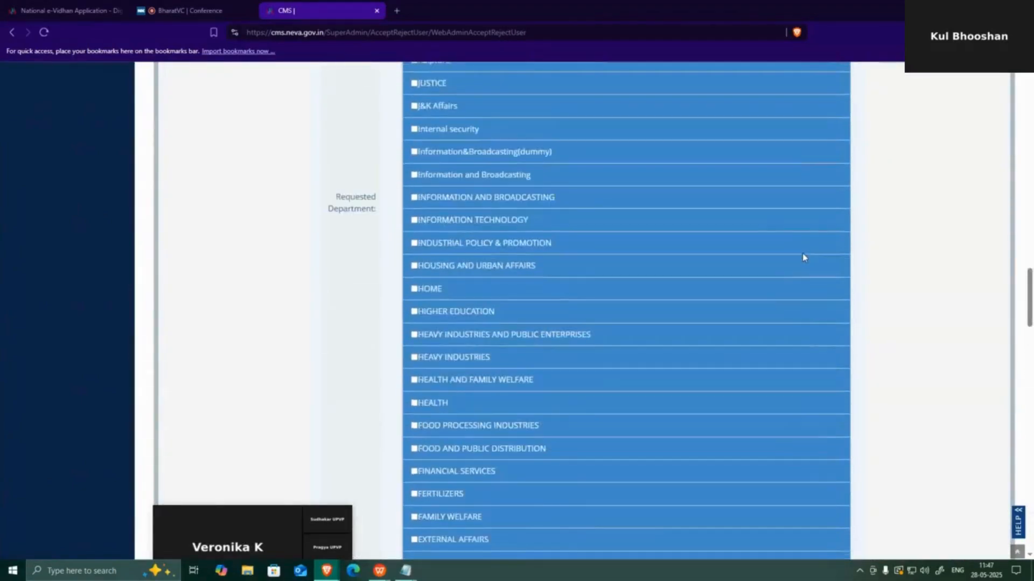
scroll(791, 233, up, 8)
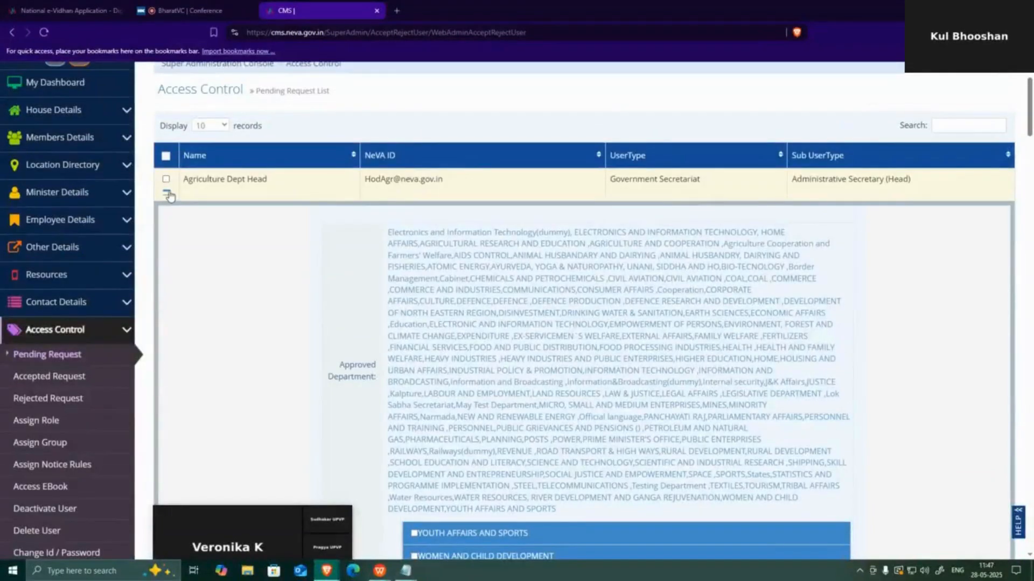
click(167, 192)
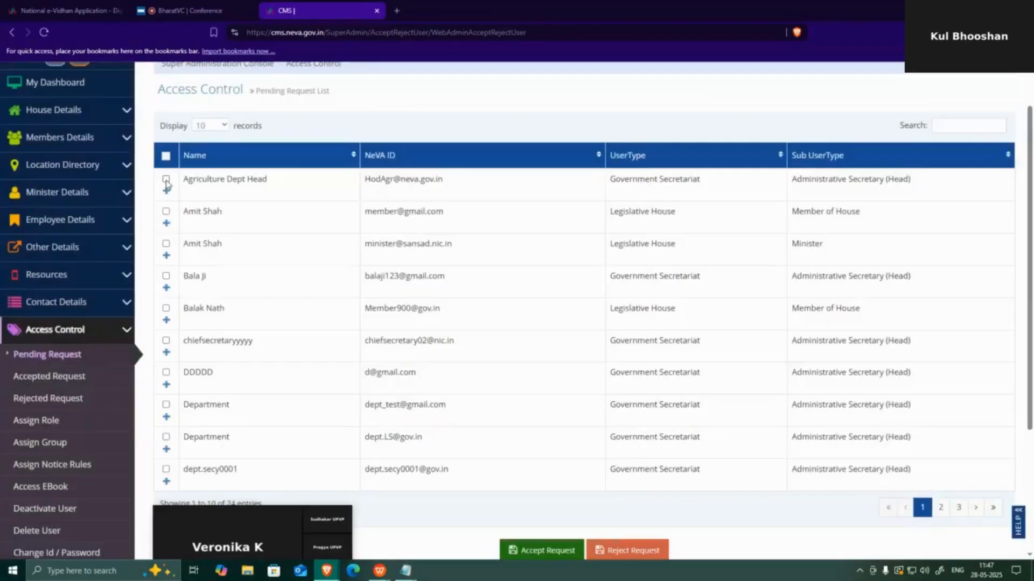
Tick and accept the Agriculture Dept Head request, confirming and dismissing the success message
click(166, 179)
scroll(548, 403, down, 3)
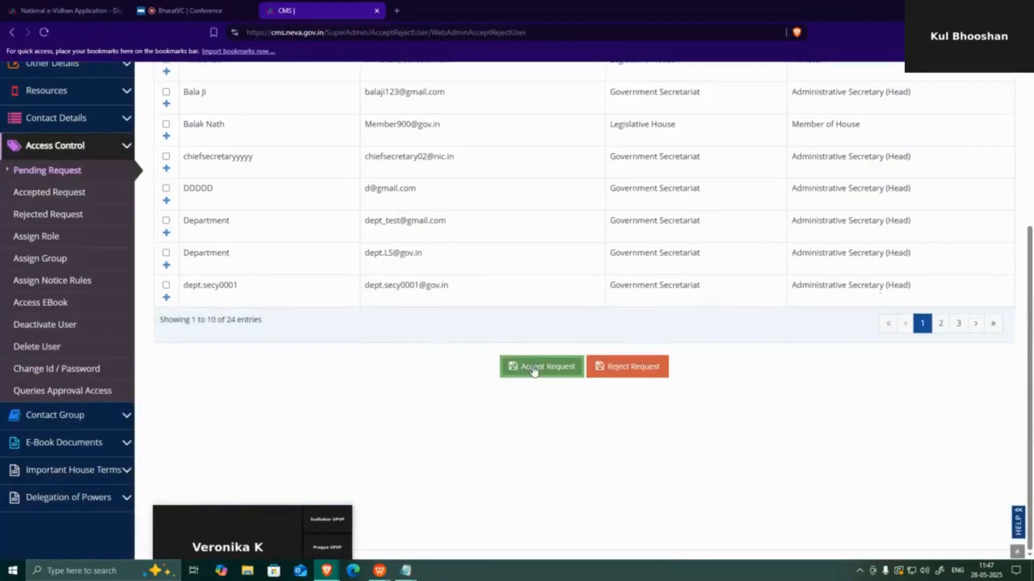
click(534, 369)
click(649, 139)
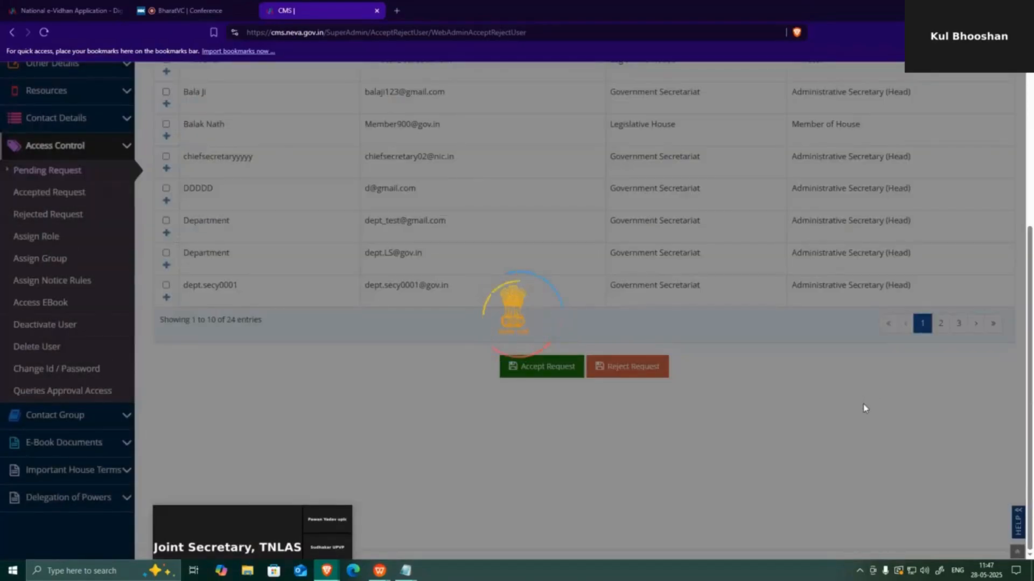
scroll(864, 408, up, 1)
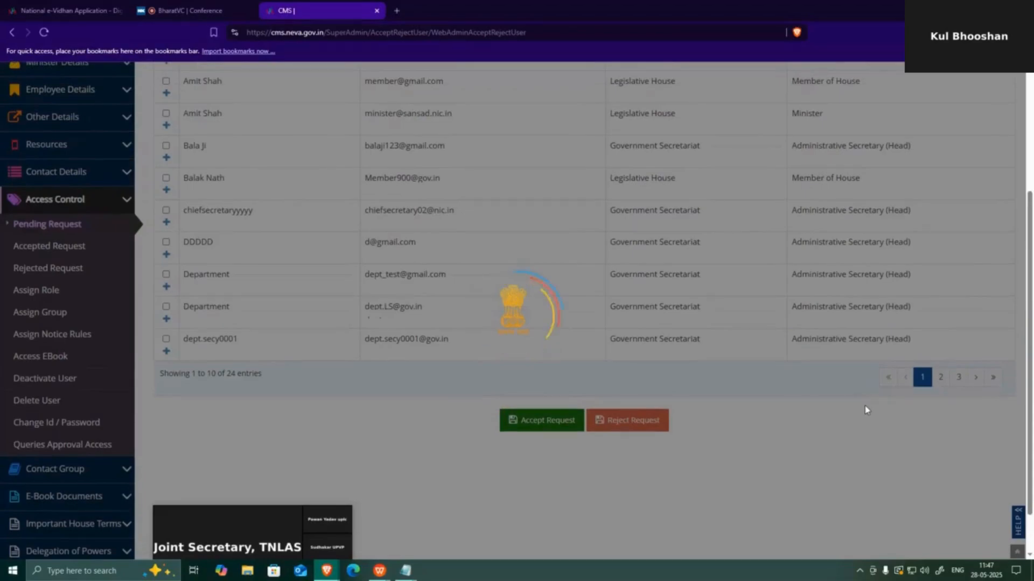
scroll(866, 409, up, 3)
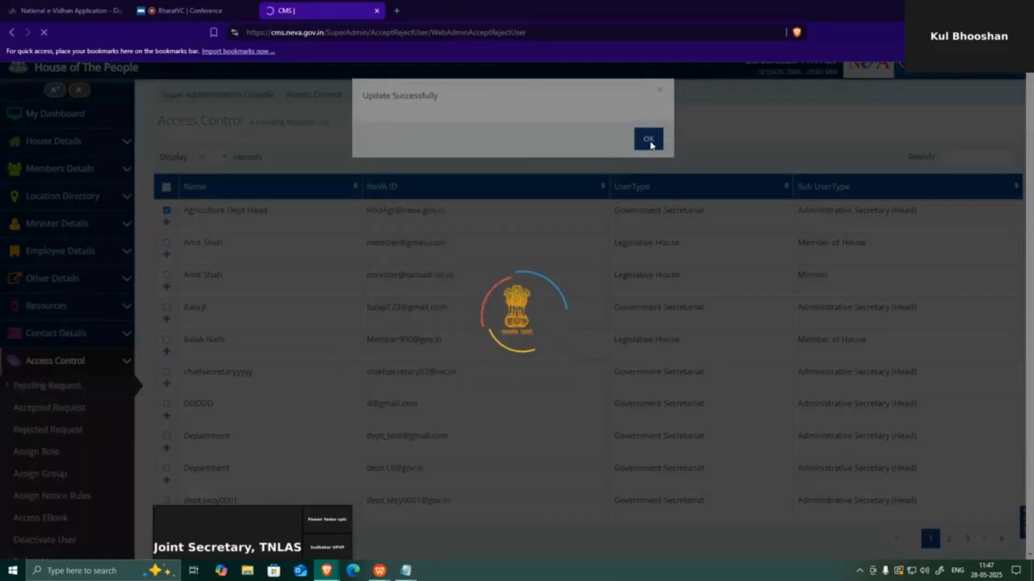
click(649, 140)
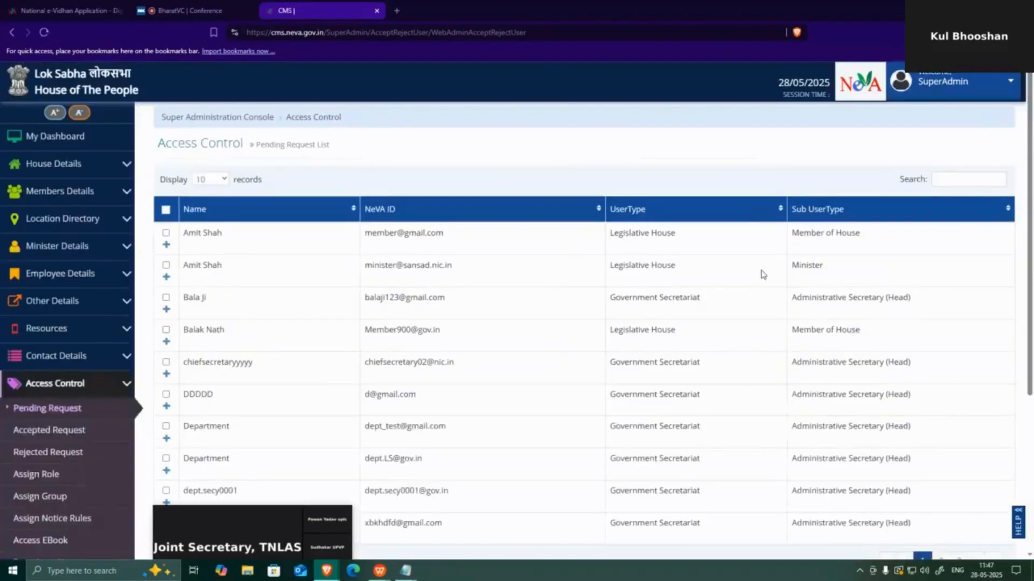
Sign out of the SuperAdmin account and copy the new user's NeVA ID from Notepad
click(956, 86)
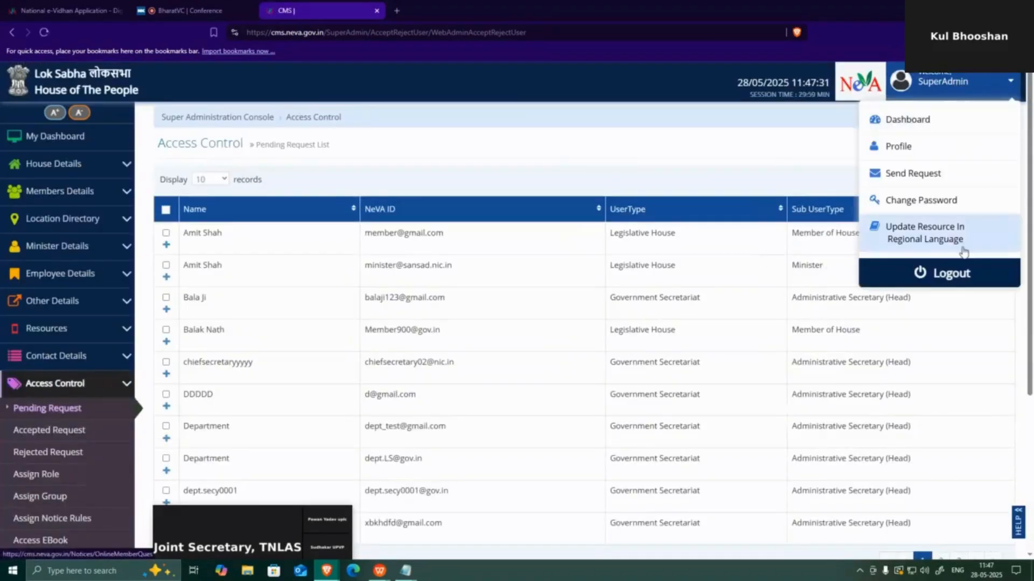
click(952, 275)
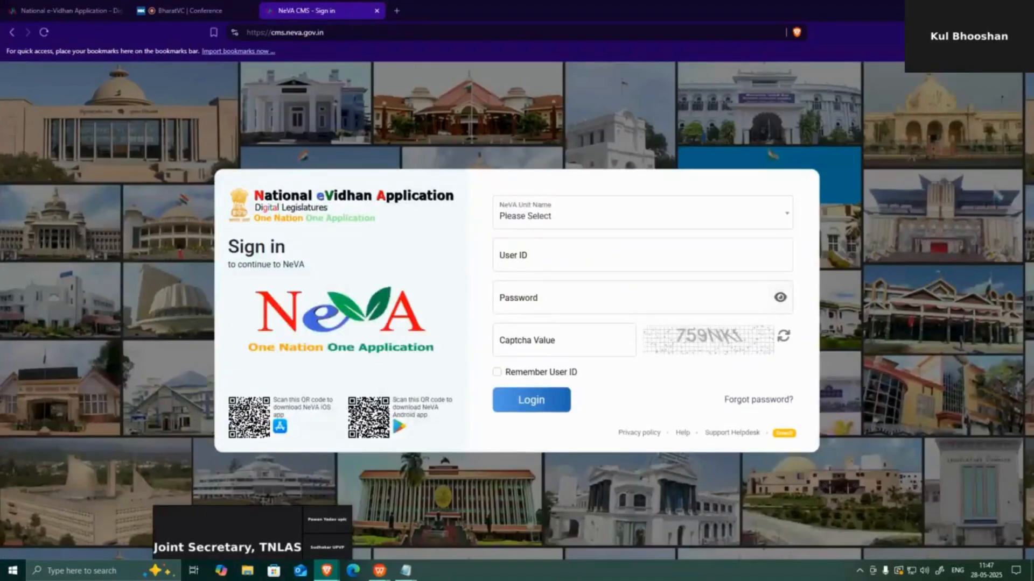
click(405, 571)
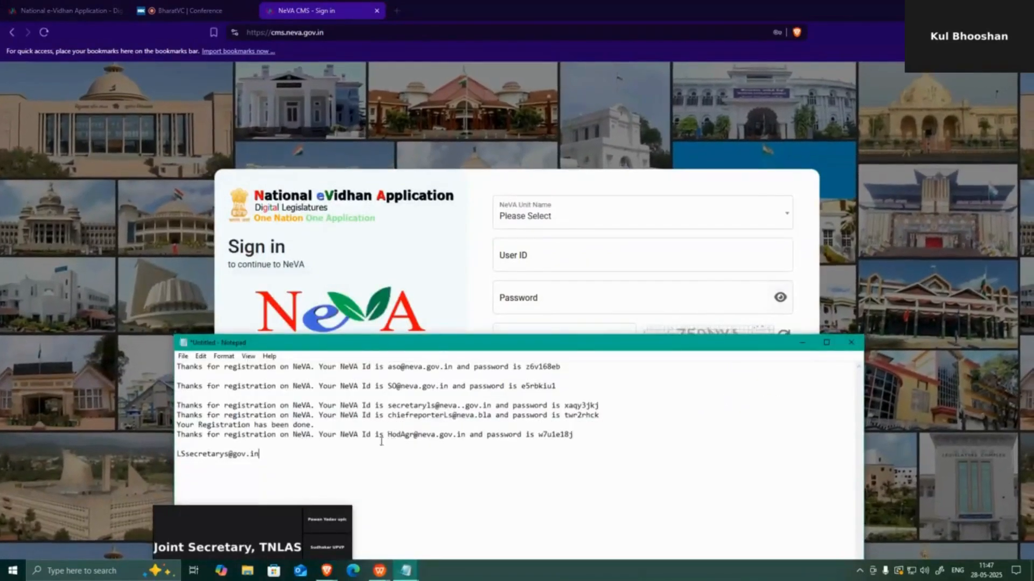
drag(389, 435, 464, 437)
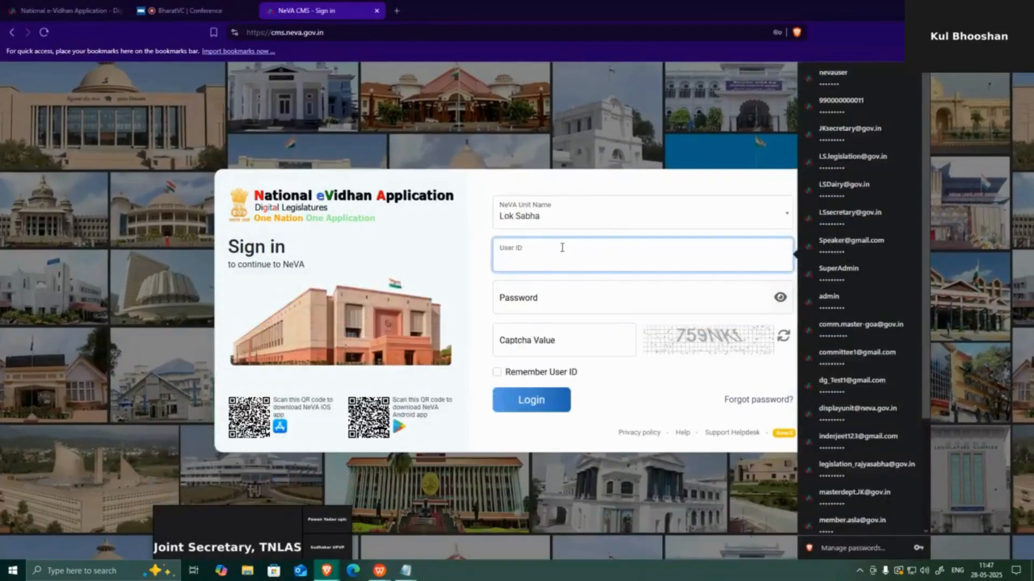
Sign in as the Agriculture Dept Head using the saved ID, password and captcha value
key(ctrl+v)
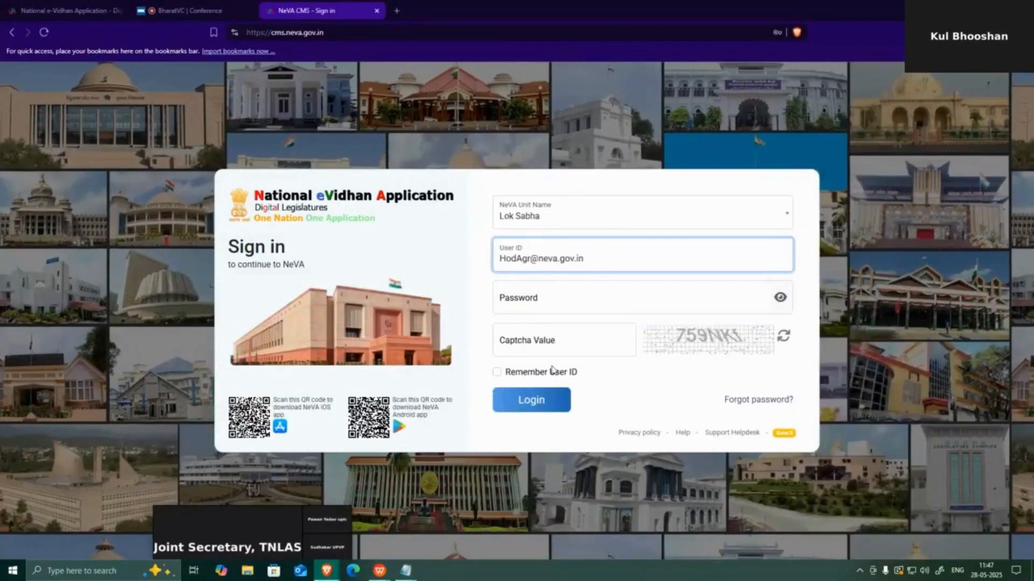
mouse_move(405, 570)
click(464, 525)
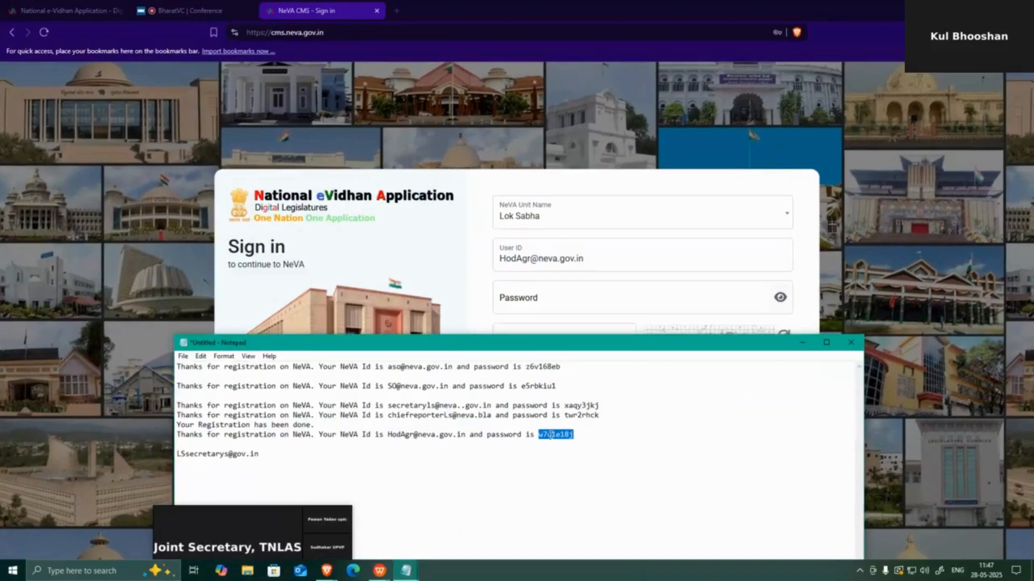
key(alt+Tab)
key(ctrl+v)
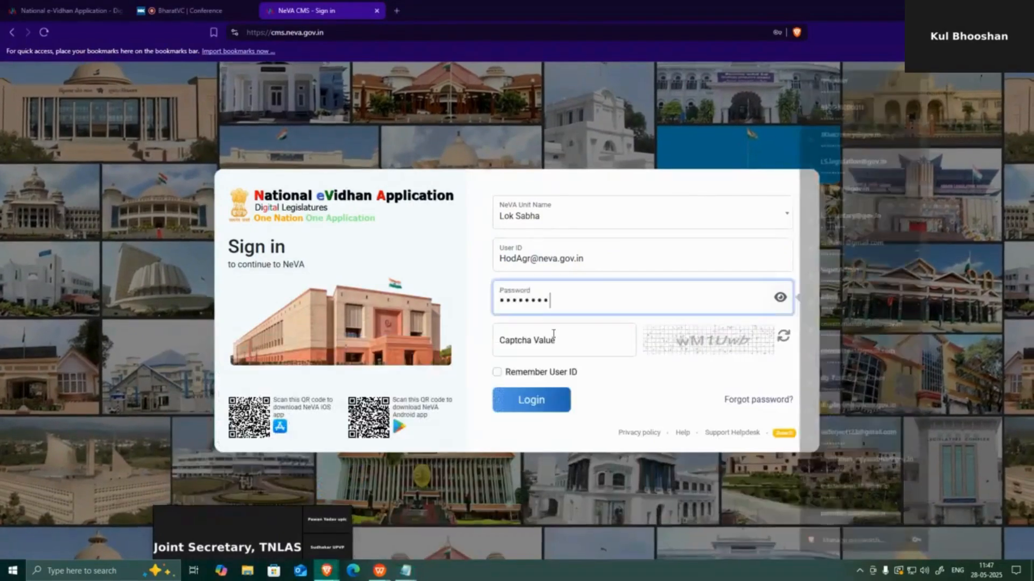
click(553, 346)
text(w)
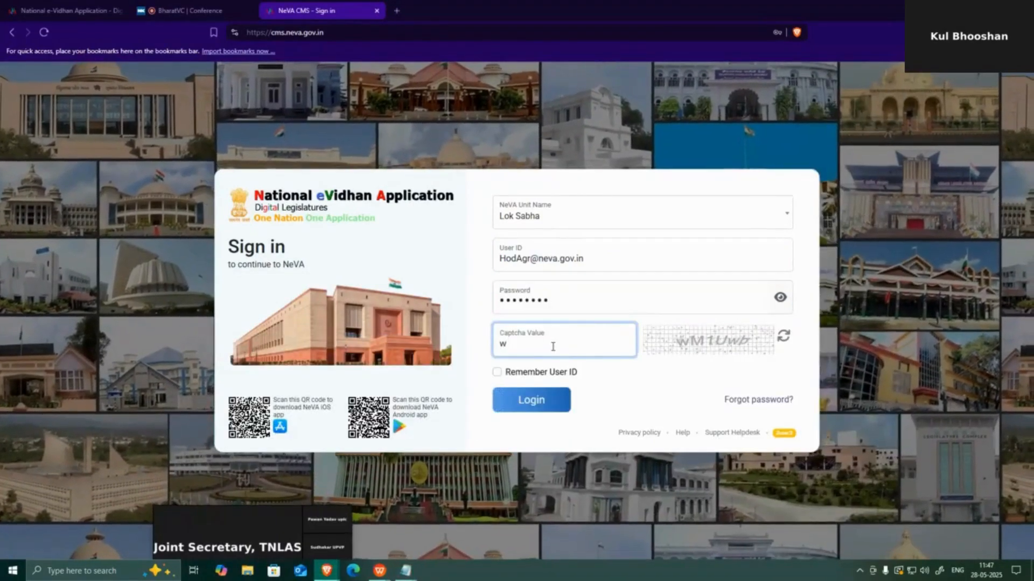
text(M1)
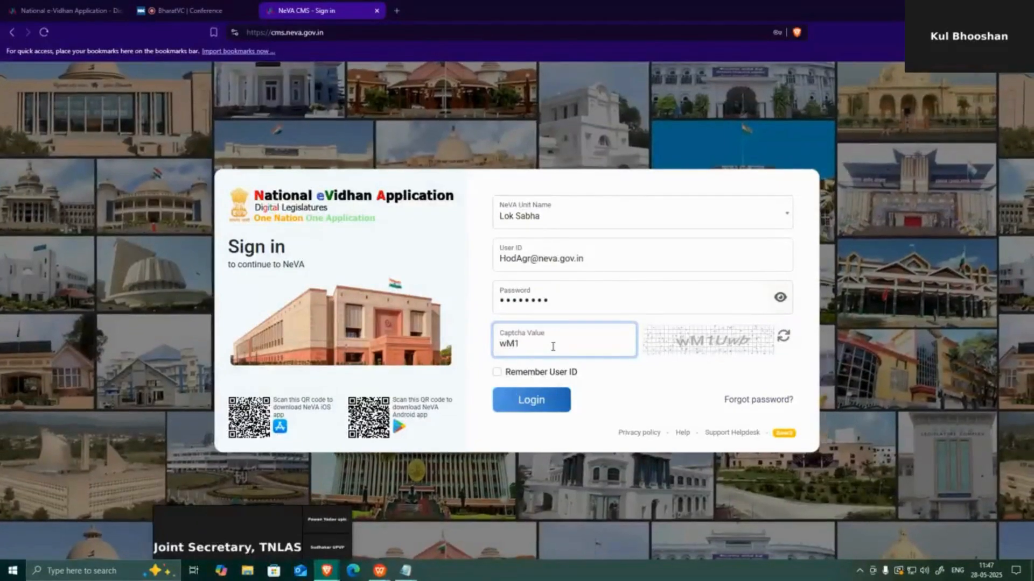
text(Ue)
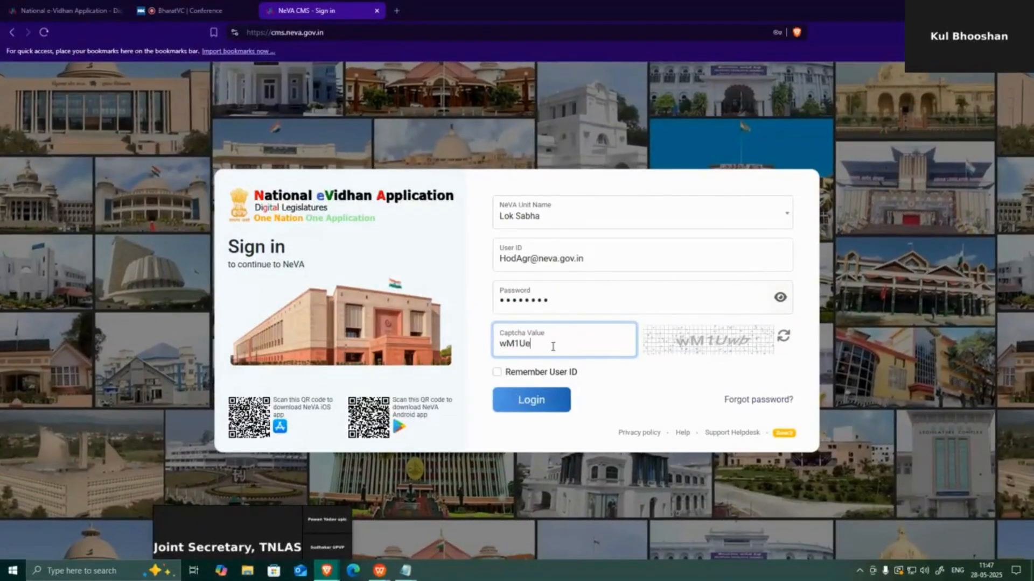
key(BackSpace)
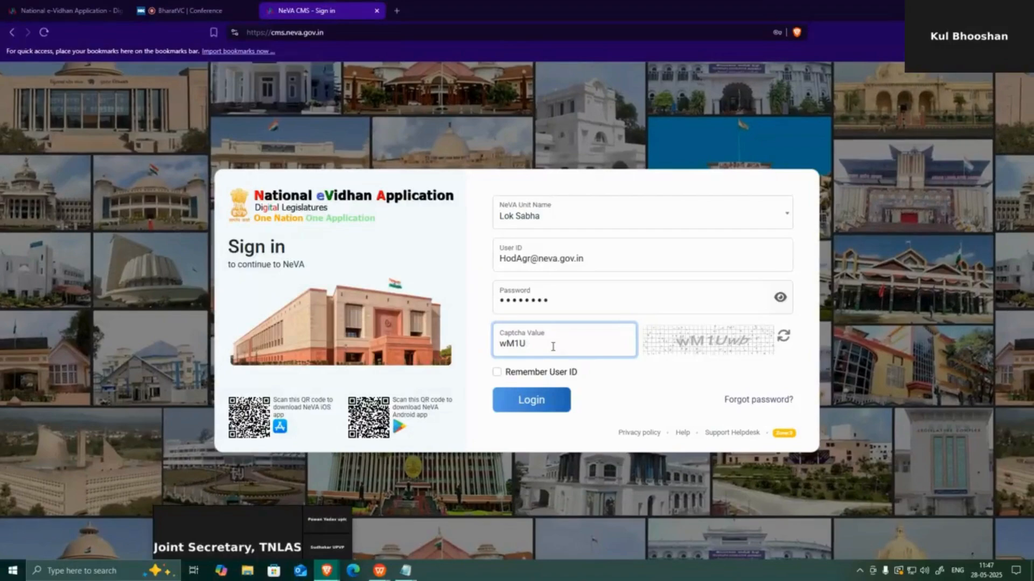
text(w)
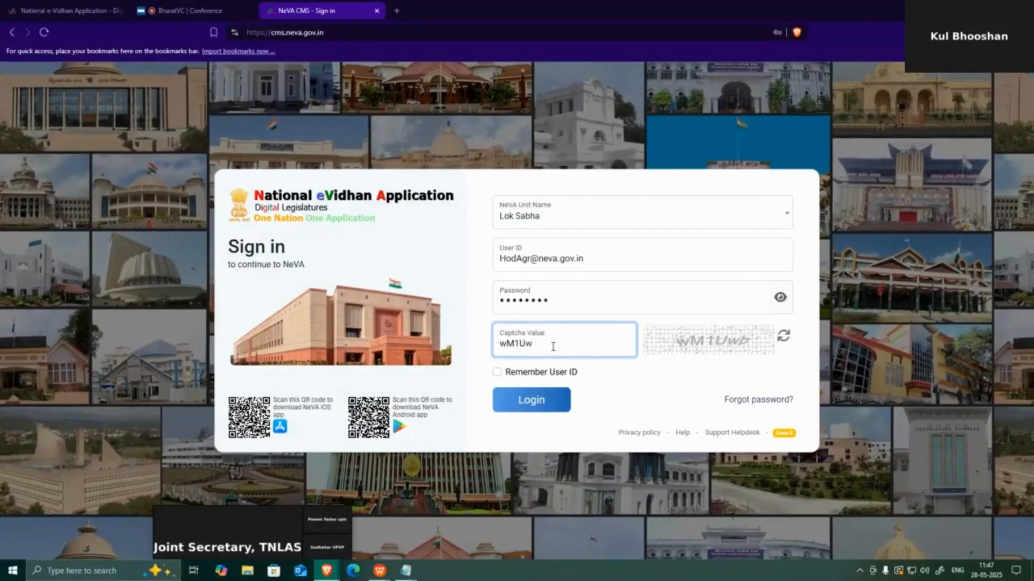
text(b)
click(538, 404)
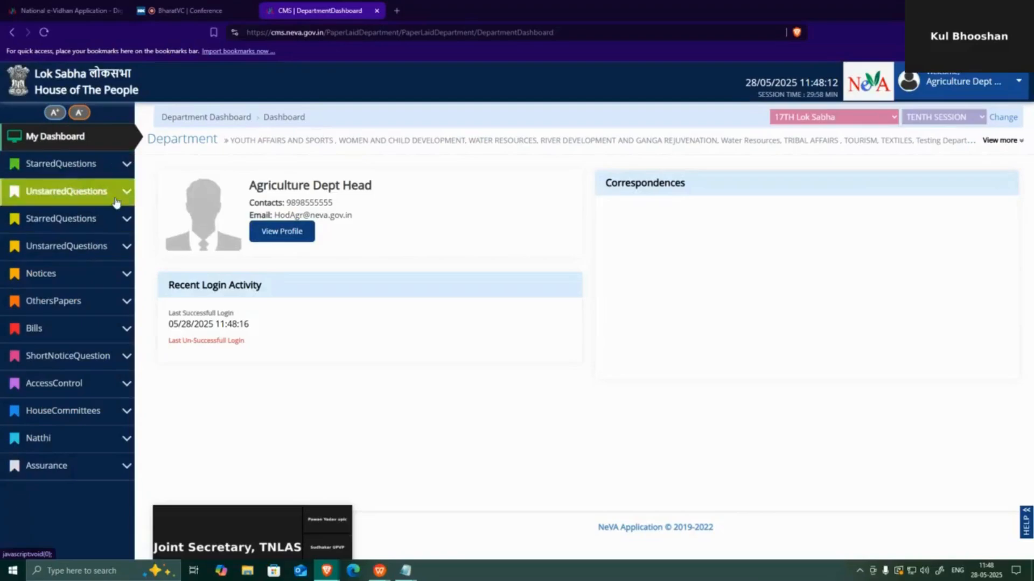
Open the Agriculture Dept user menu at the top right
click(951, 86)
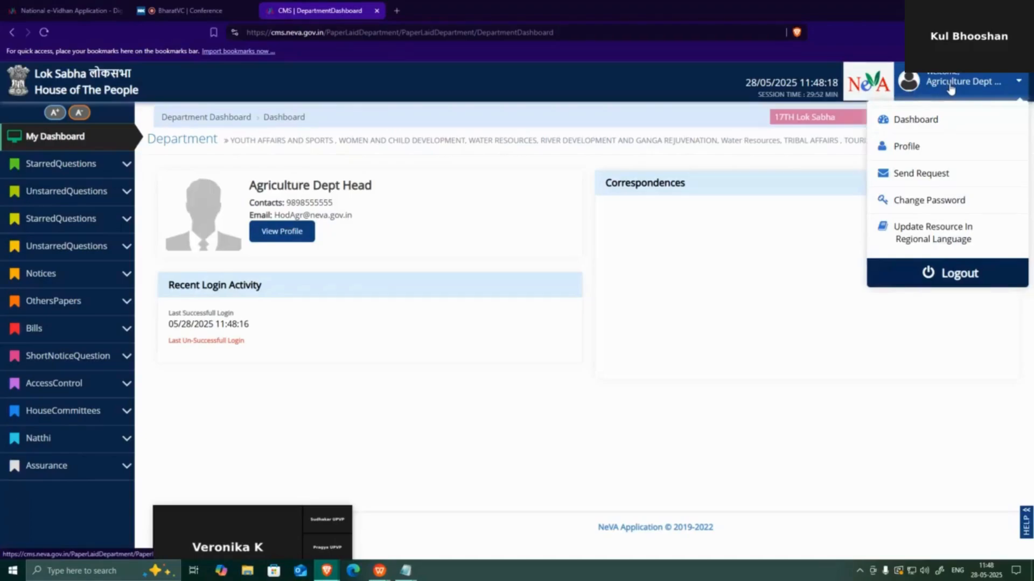
Open Profile and review the Personal Details and Designation Section of the Update Profile form
click(932, 152)
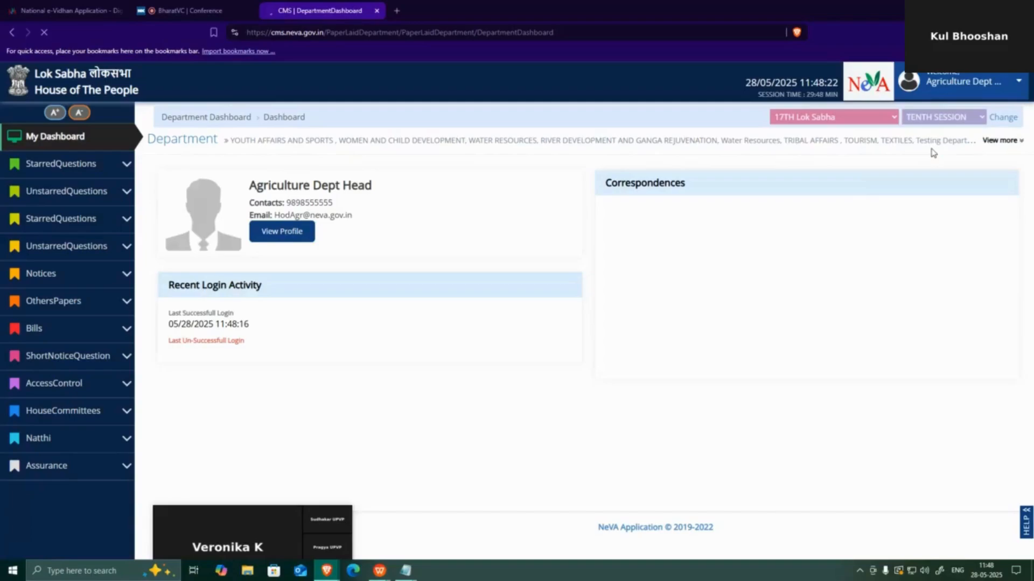
scroll(921, 301, down, 4)
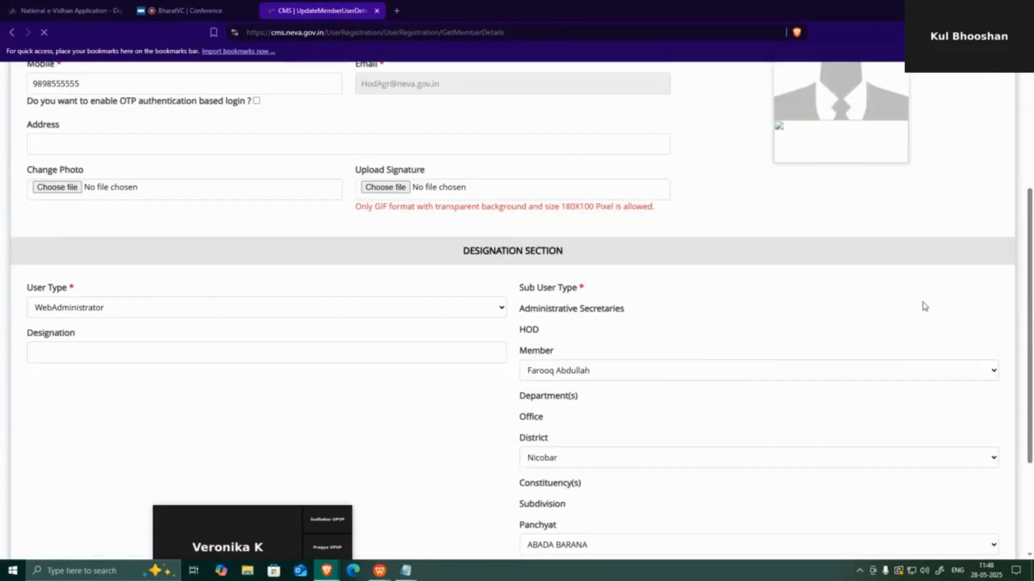
scroll(924, 305, down, 4)
scroll(616, 277, up, 3)
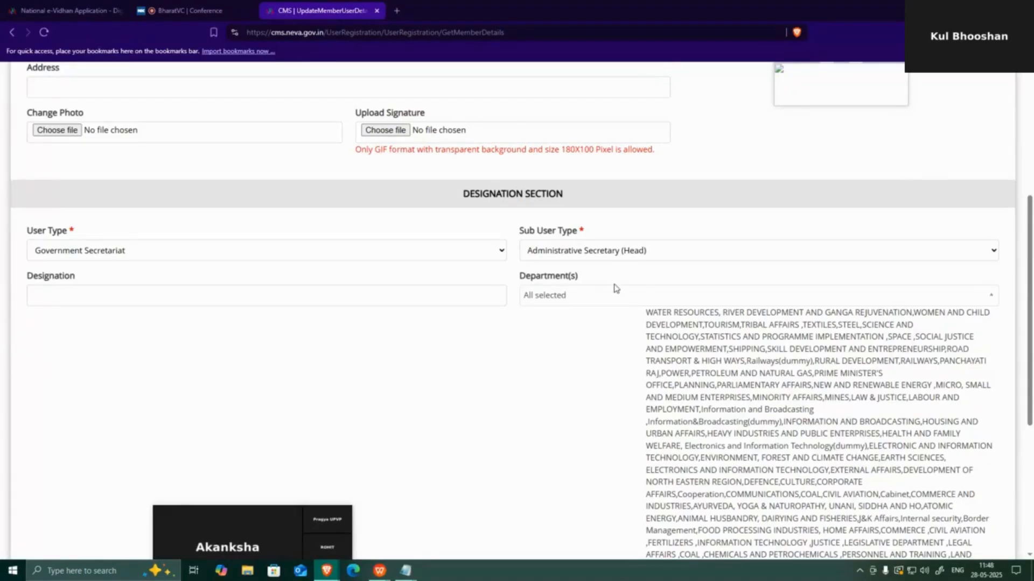
scroll(619, 291, up, 2)
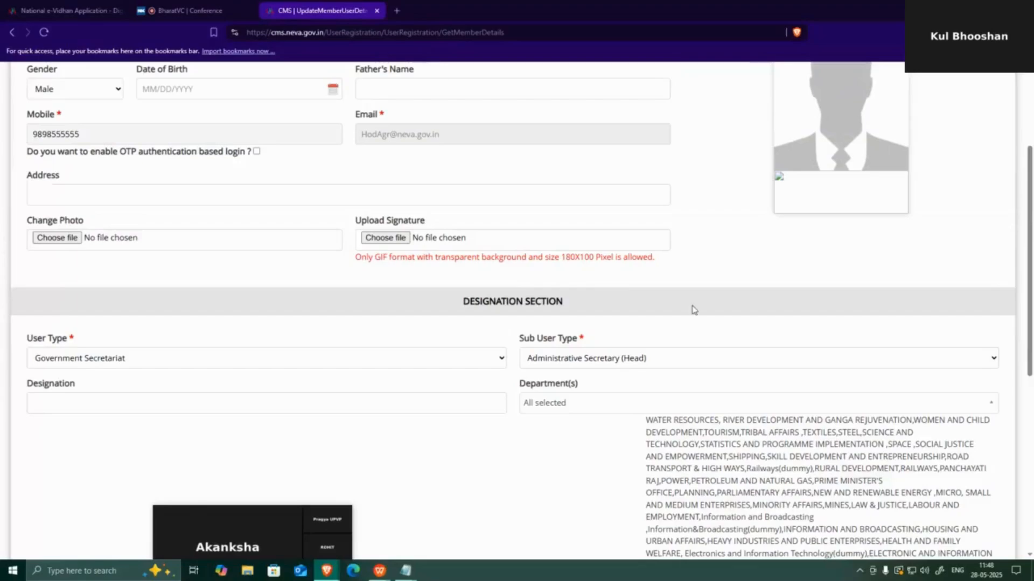
scroll(728, 336, down, 3)
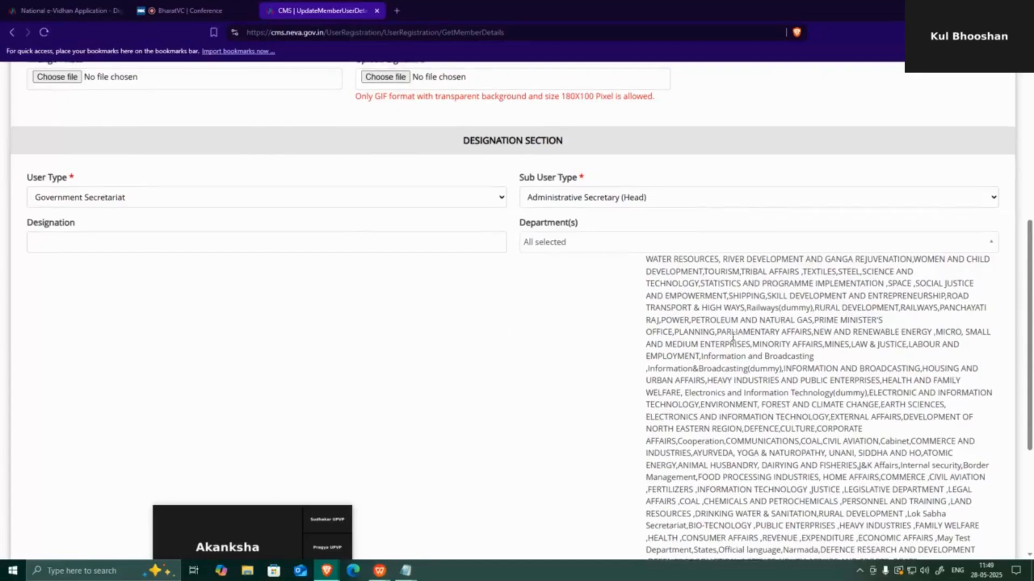
scroll(728, 336, up, 6)
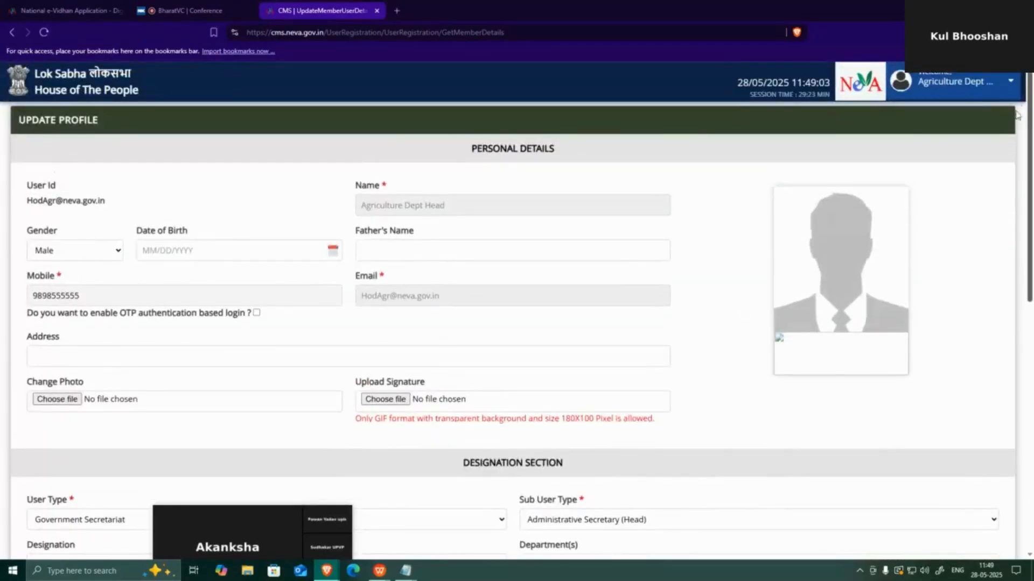
click(993, 85)
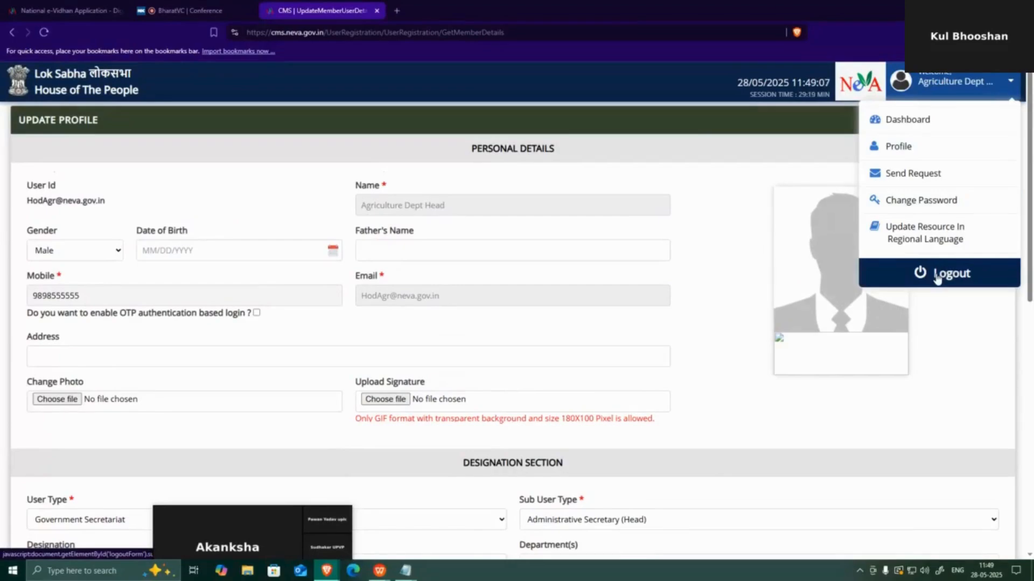
Log out of the Agriculture Dept Head account
click(937, 275)
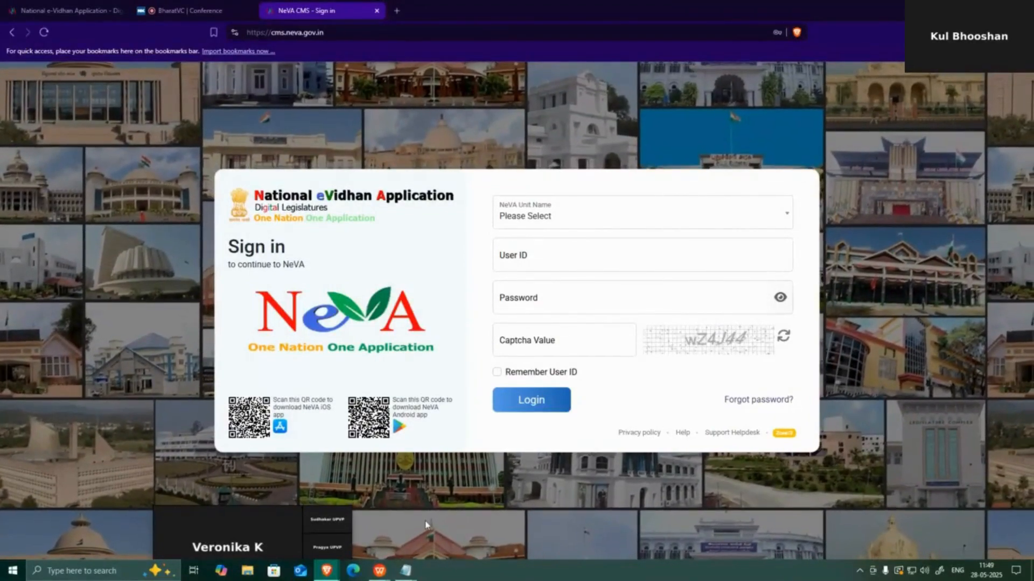
Minimize the Notepad notes and choose Lok Sabha as the NeVA unit
mouse_move(406, 570)
click(442, 548)
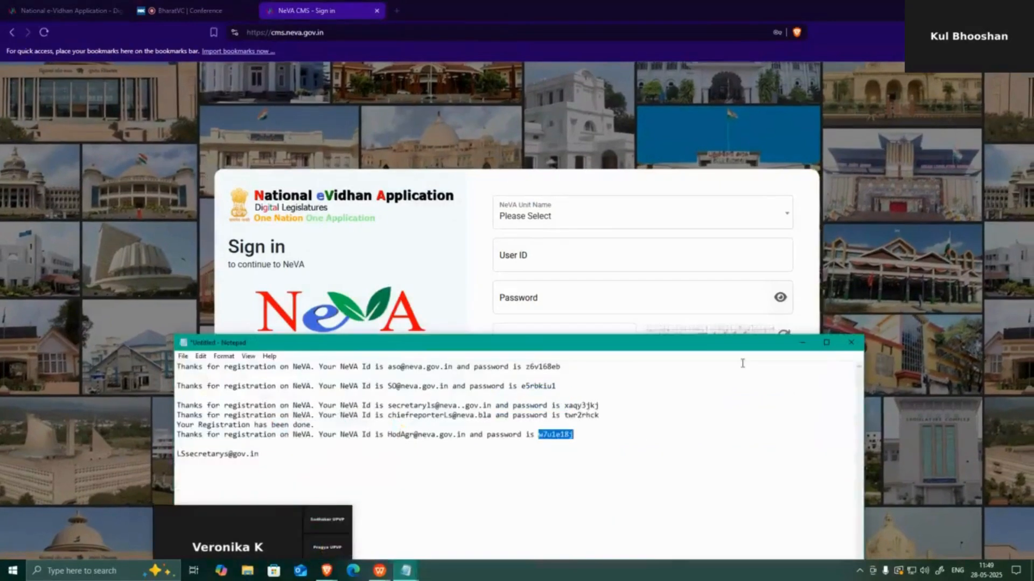
click(807, 345)
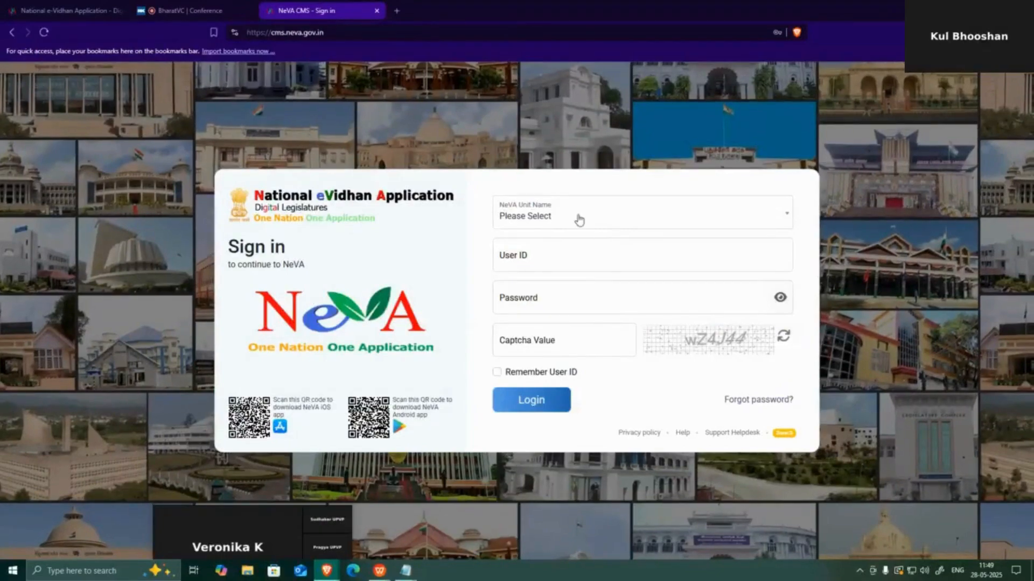
click(579, 220)
click(526, 291)
Sign in as the general NeVA user with its password and the captcha value
click(547, 253)
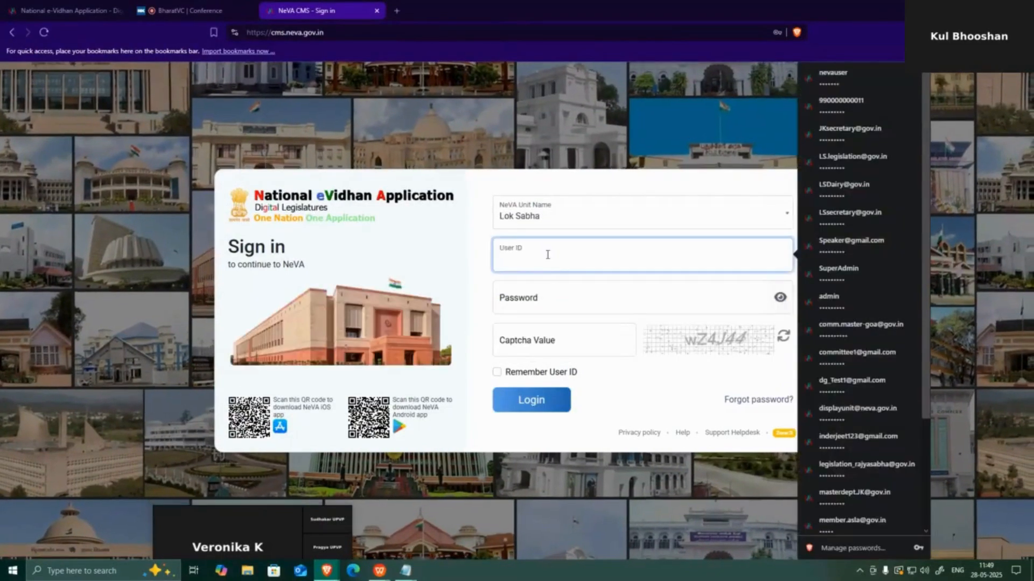
text(ne)
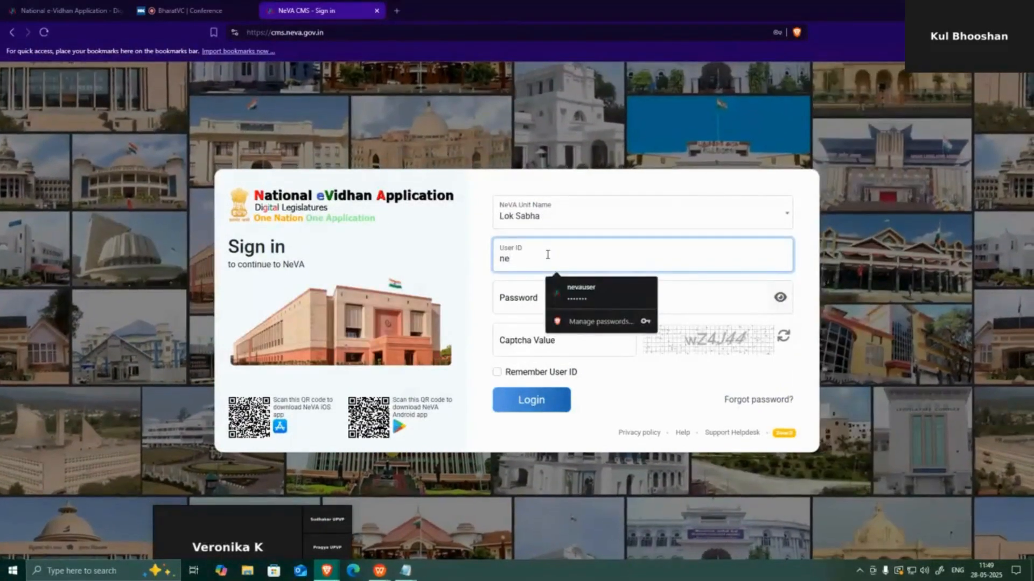
key(BackSpace)
key(BackSpace)
text(nevauser)
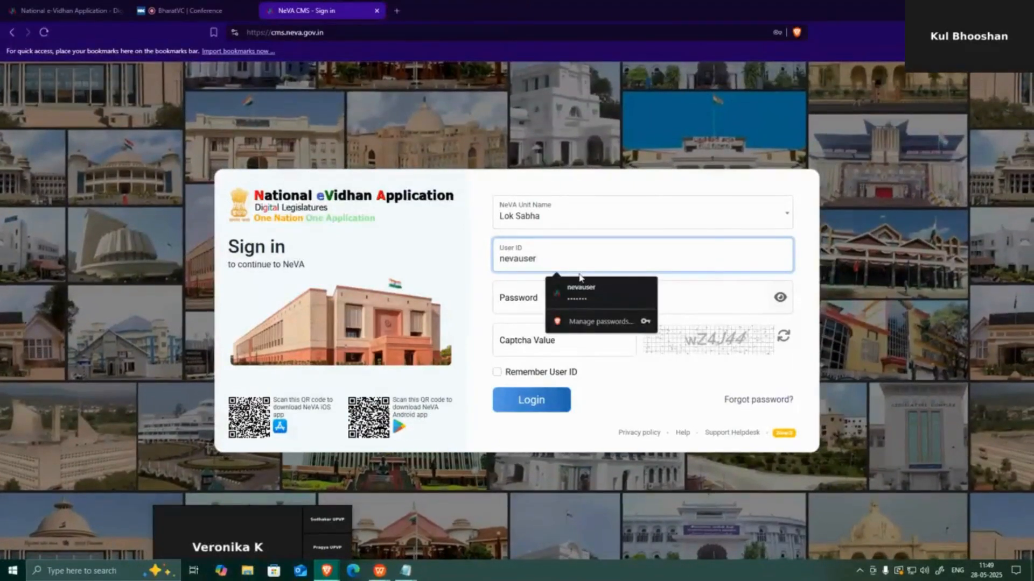
click(514, 304)
text(****)
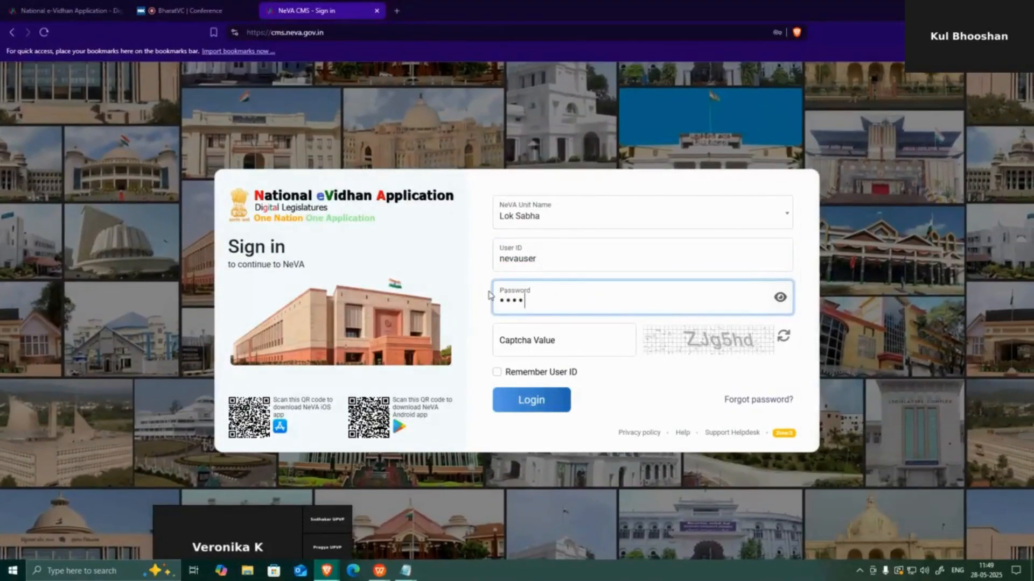
text(***)
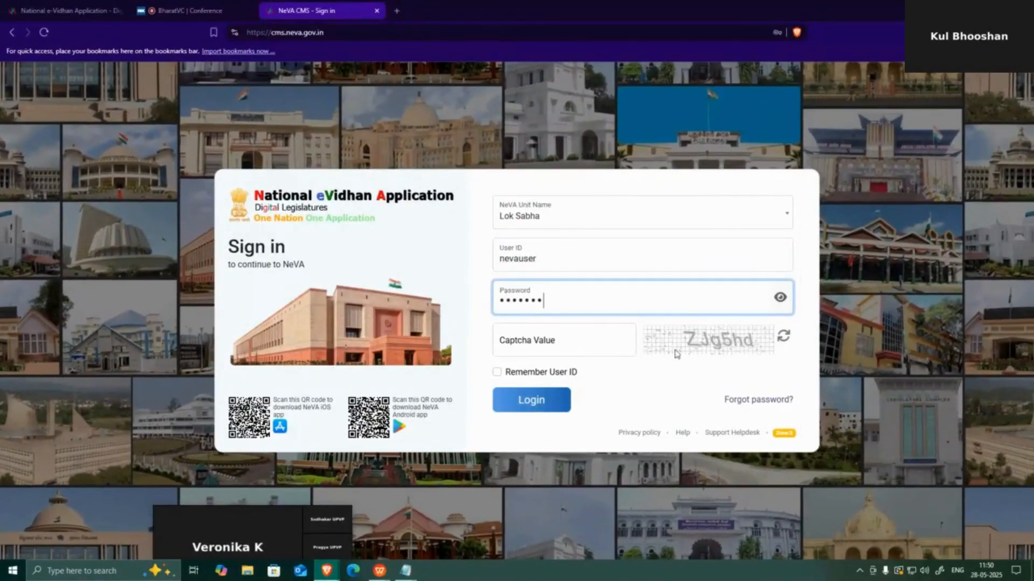
click(554, 345)
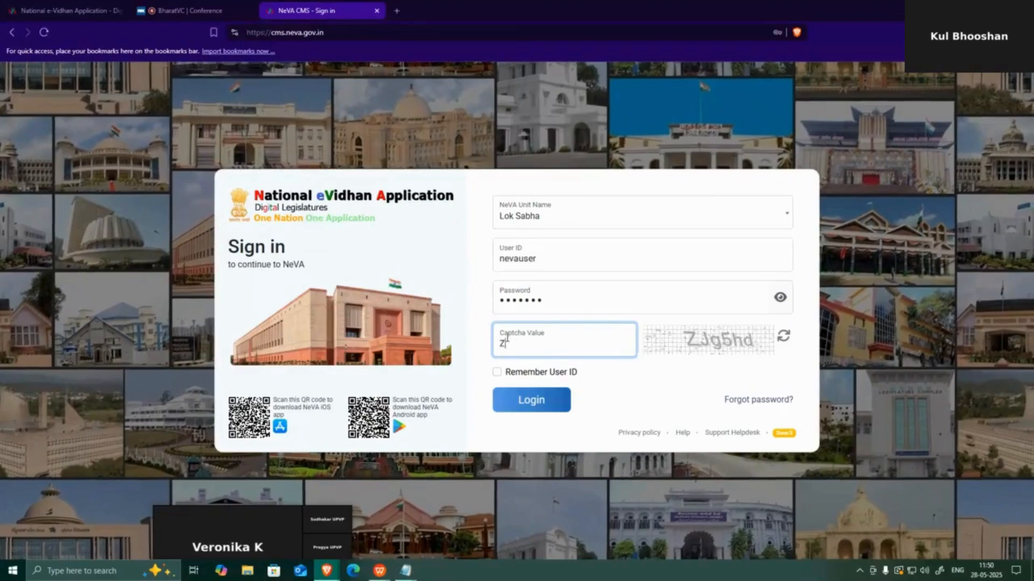
text(ZJ)
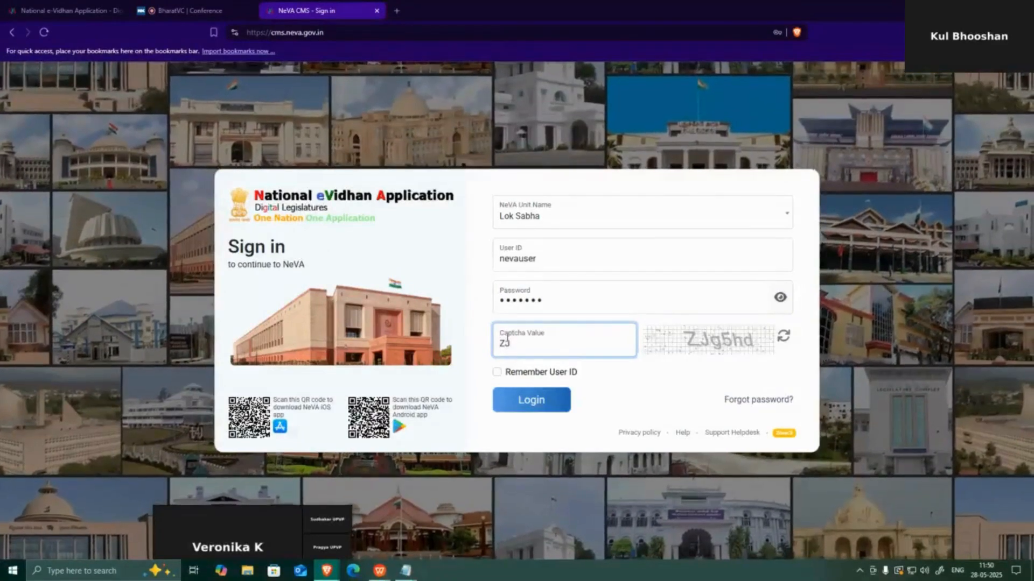
text(g5)
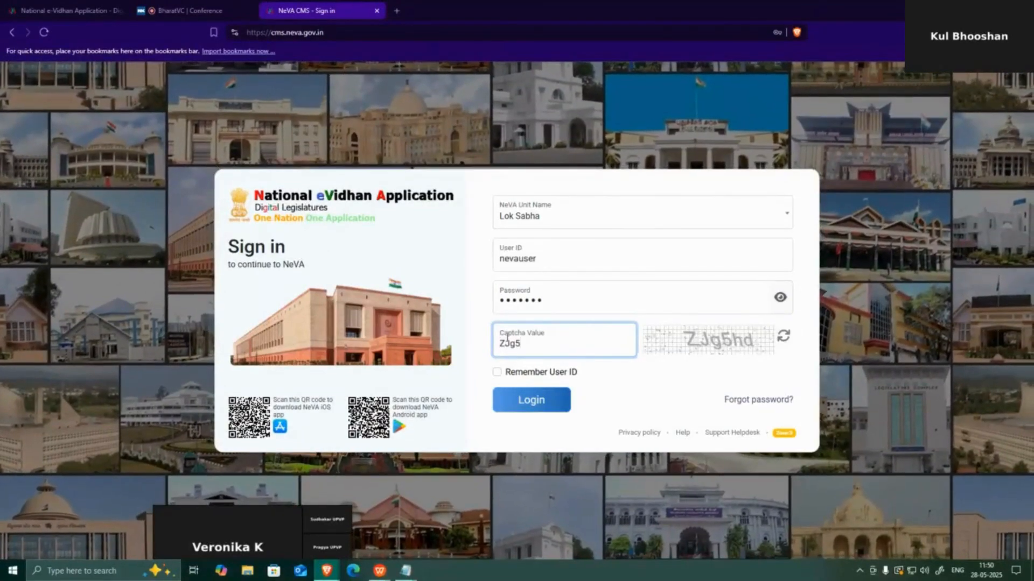
text(h)
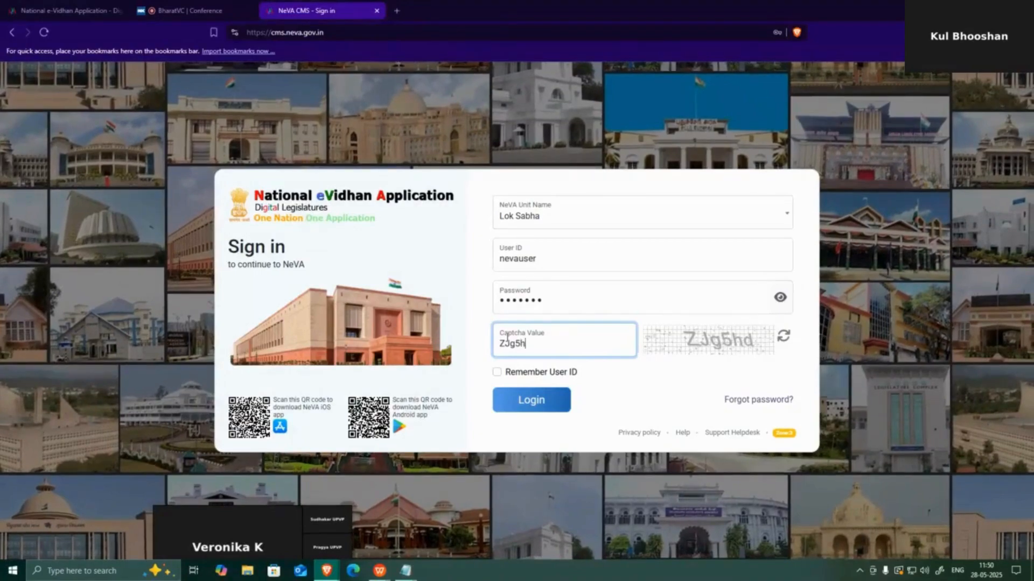
text(d)
key(Return)
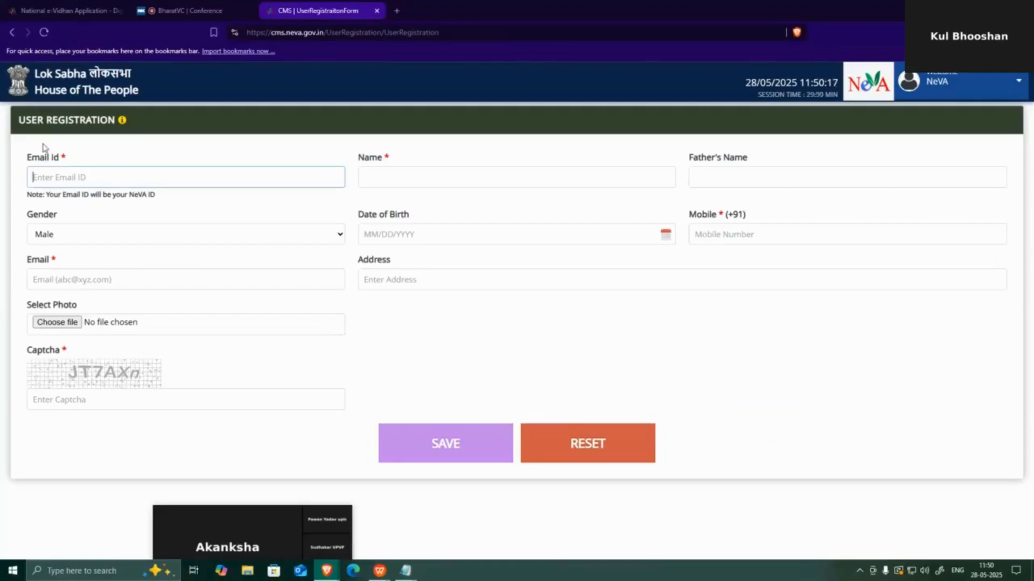
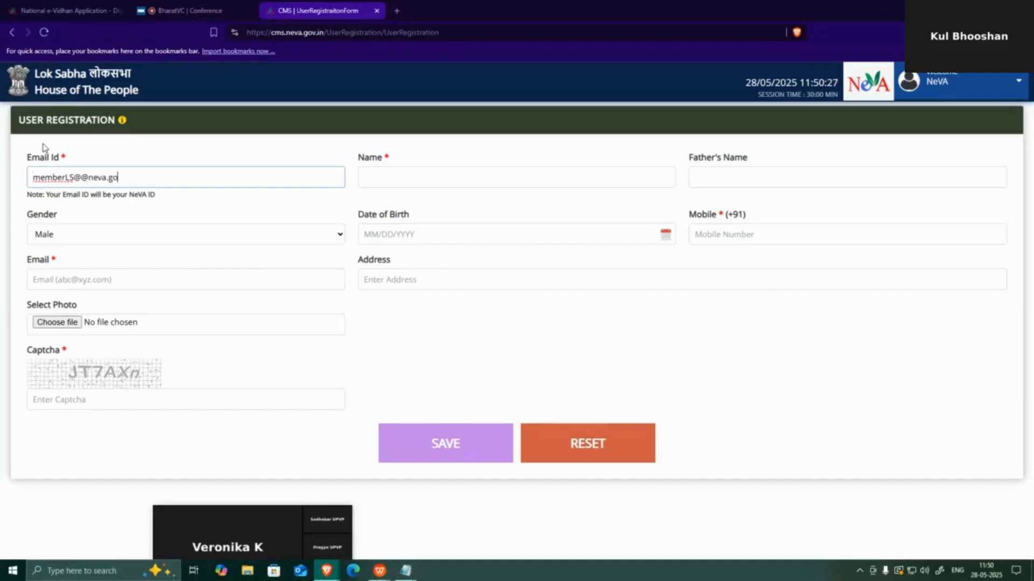
Fill in the member's e-mail ID and name, removing the duplicated @ from the e-mail
click(412, 173)
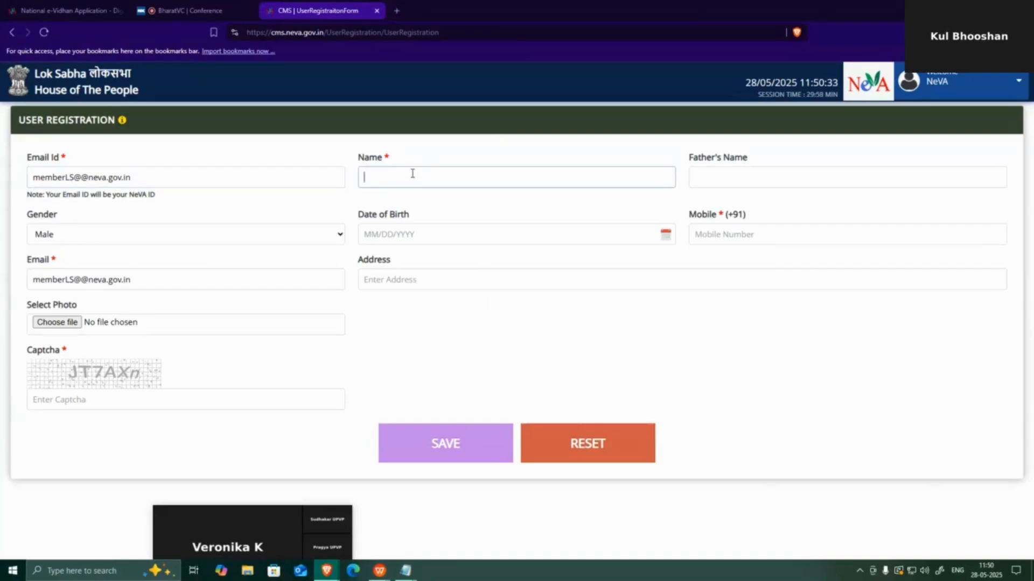
text(Member Lok Sabha)
click(80, 177)
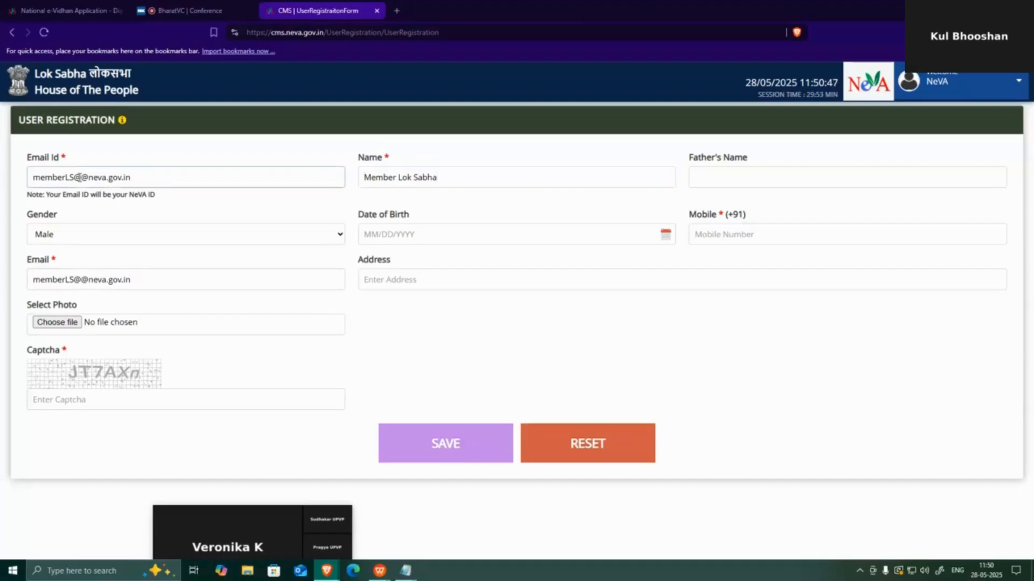
key(BackSpace)
click(289, 302)
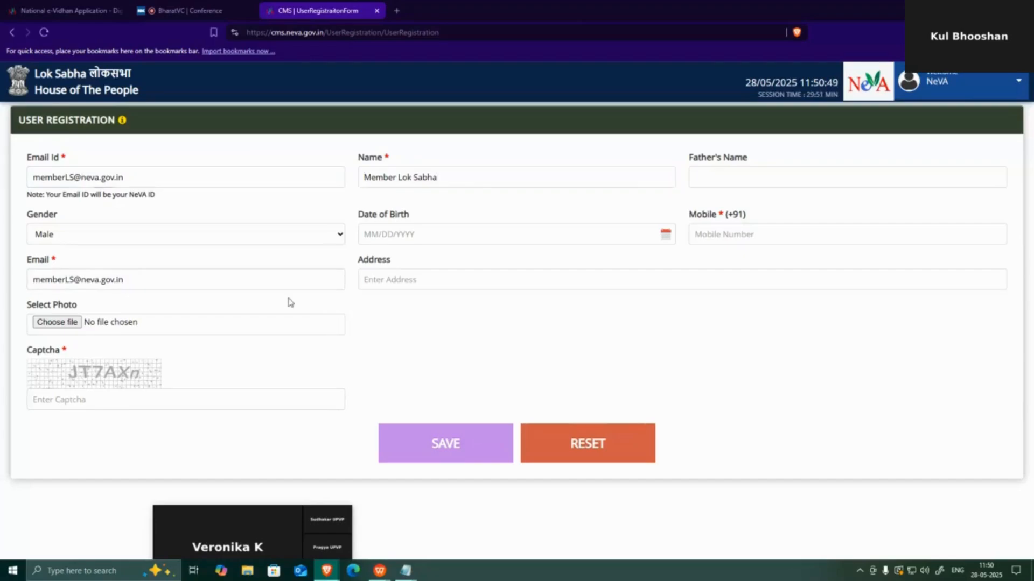
Add the mobile number and captcha, save the registration, and select the confirmation message
click(825, 232)
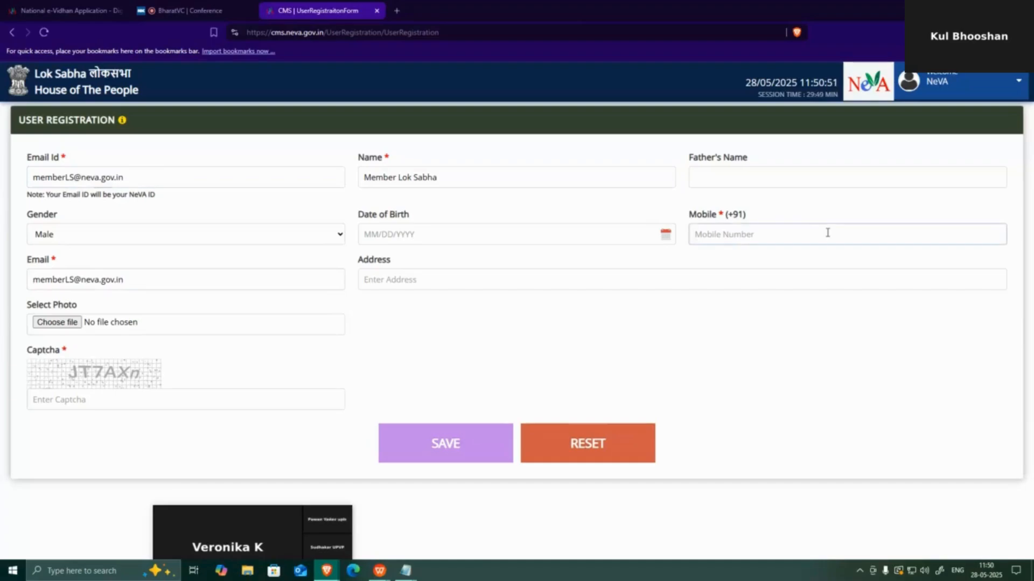
click(108, 401)
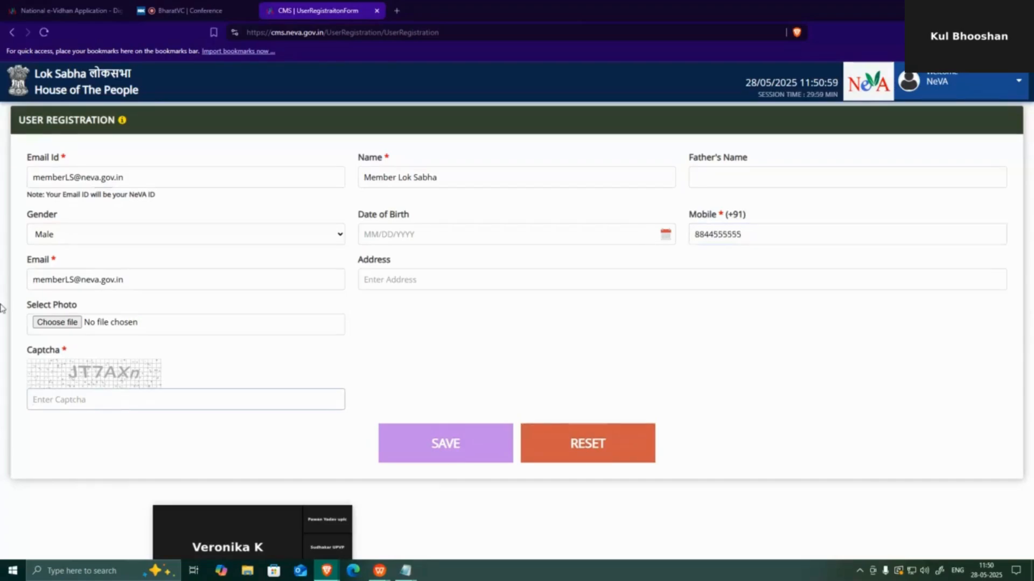
text(JT7AXn)
click(493, 450)
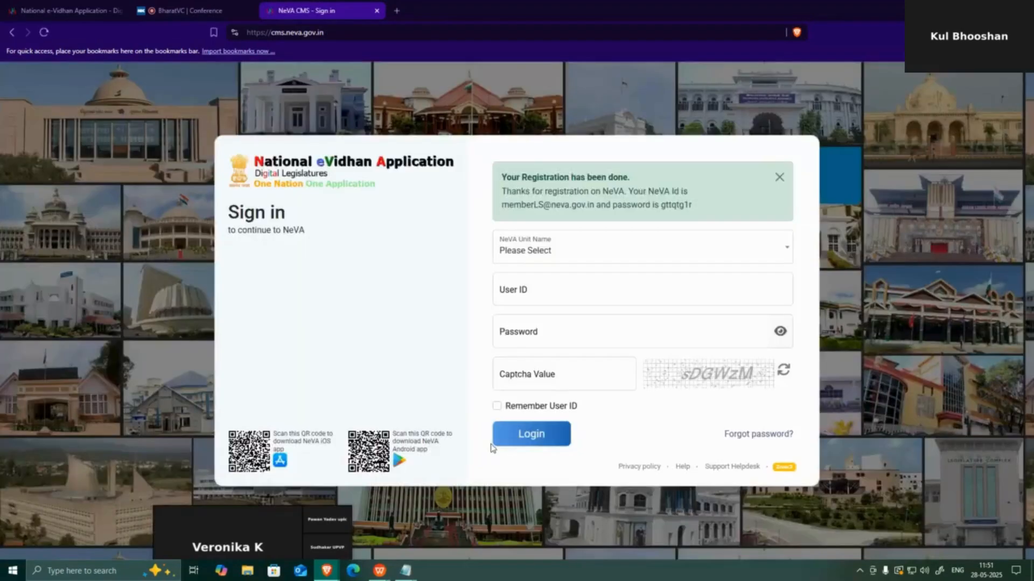
drag(501, 177, 637, 260)
key(ctrl+c)
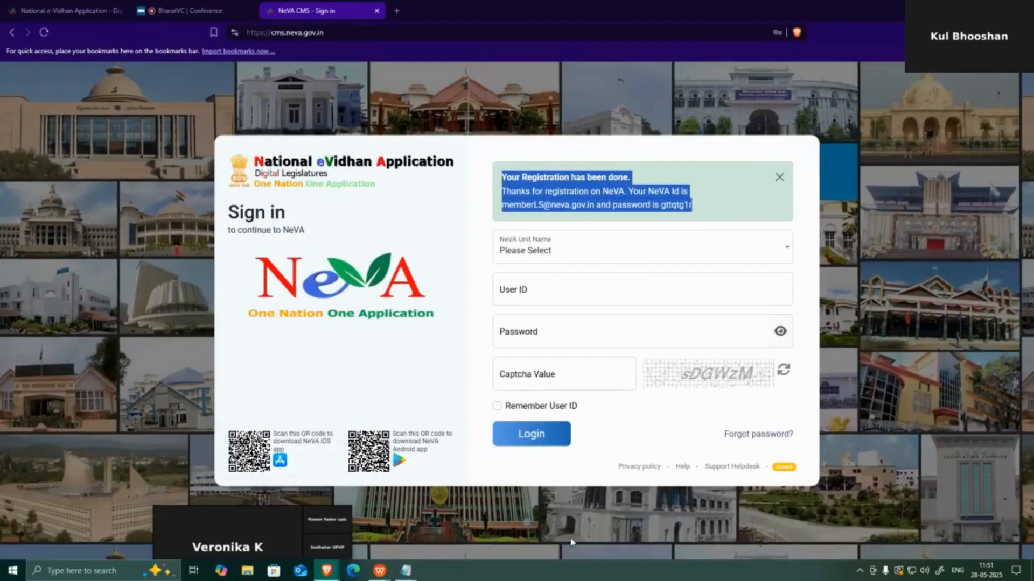
Paste the registration-done message with the new NeVA ID and password at the end of the Notepad notes
mouse_move(405, 571)
click(460, 522)
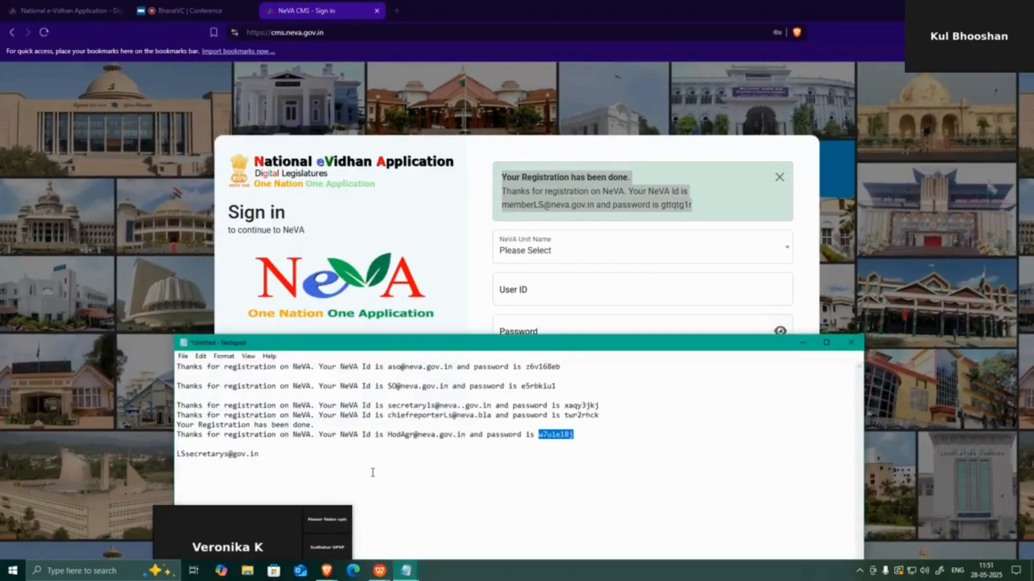
click(372, 472)
key(ctrl+v)
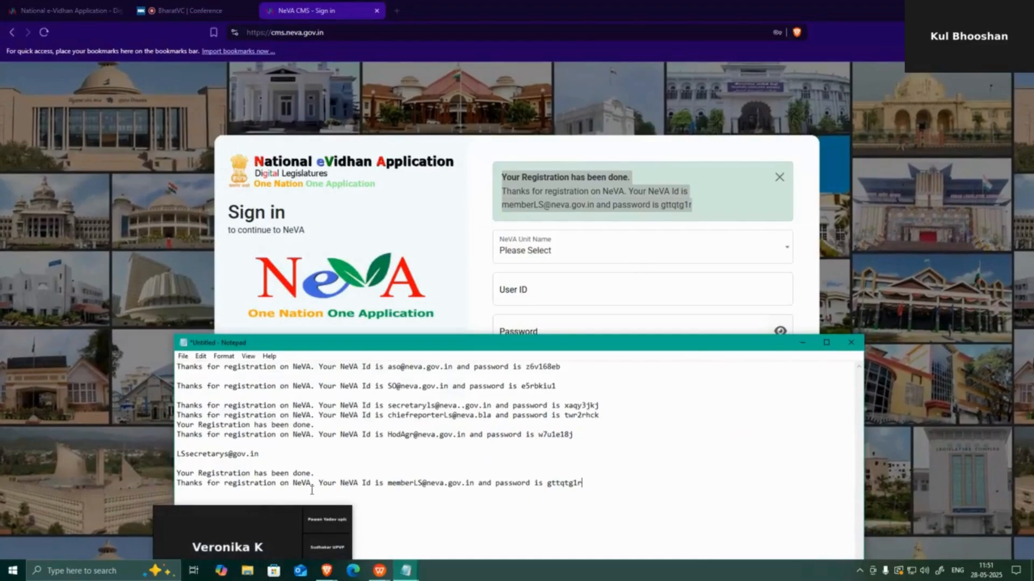
double_click(380, 482)
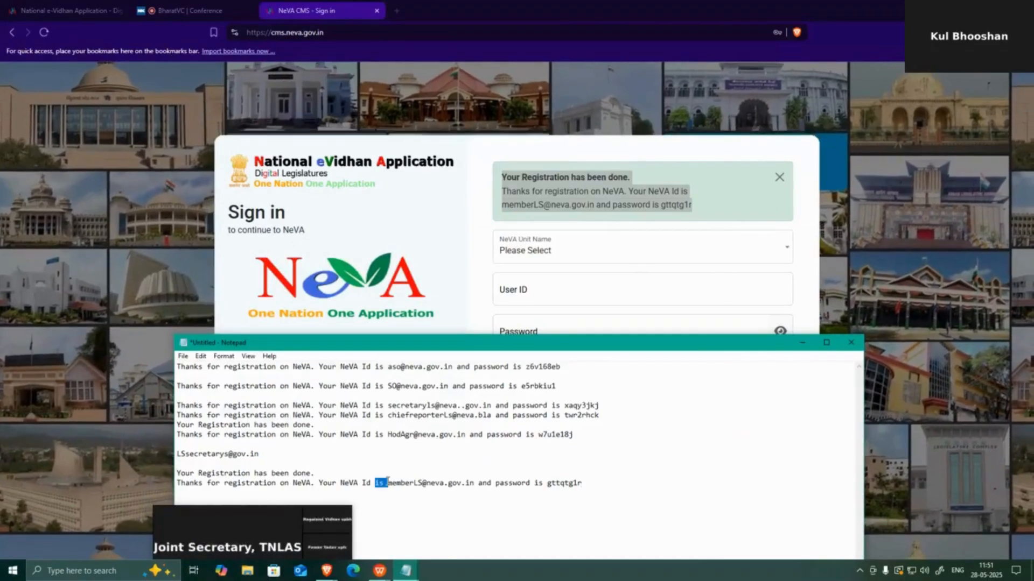
Choose Lok Sabha as the NeVA unit and paste the new NeVA ID as the User ID
click(642, 260)
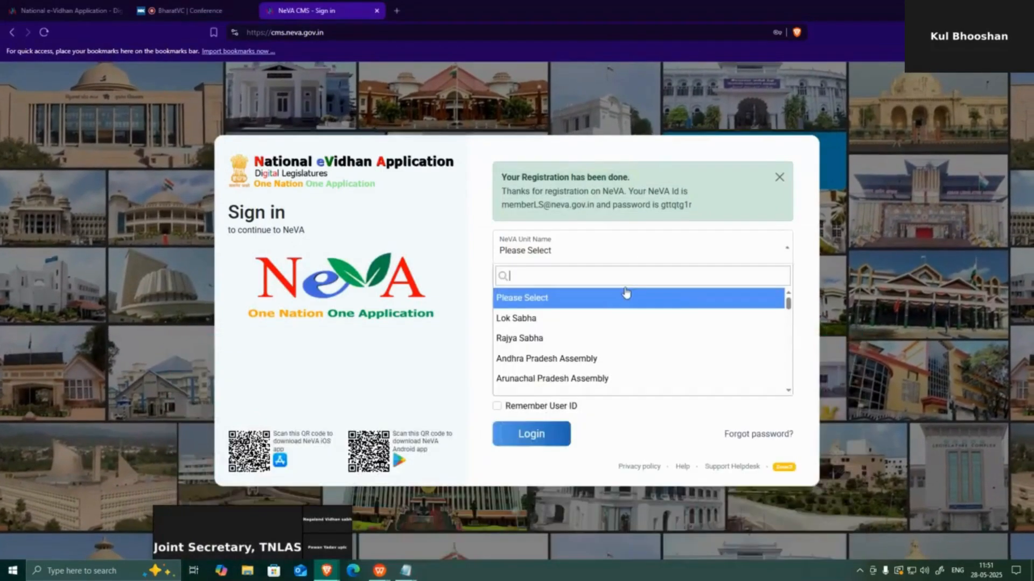
click(608, 319)
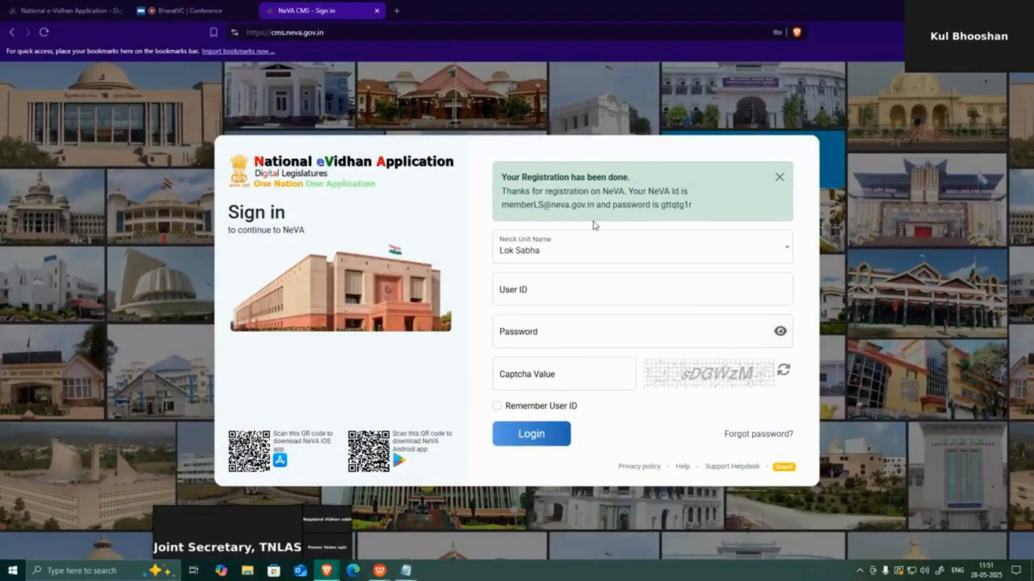
drag(595, 207, 669, 293)
click(676, 297)
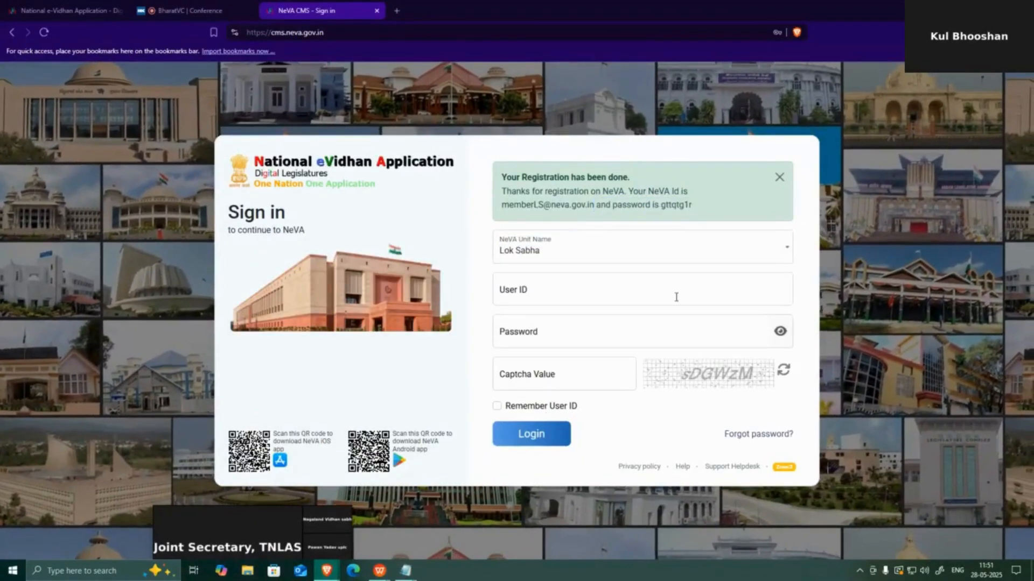
drag(498, 207, 594, 205)
key(ctrl+c)
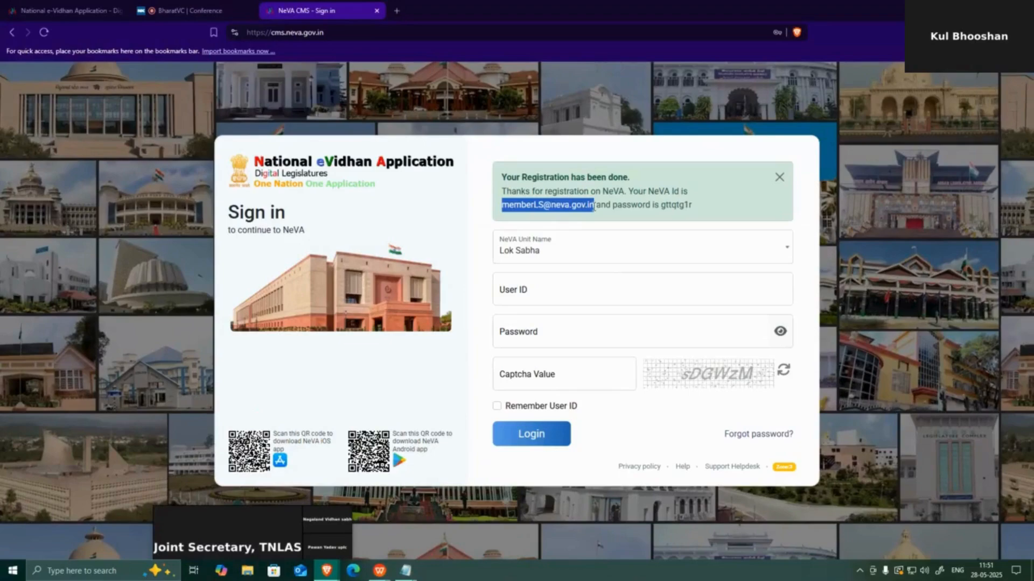
click(543, 299)
key(ctrl+v)
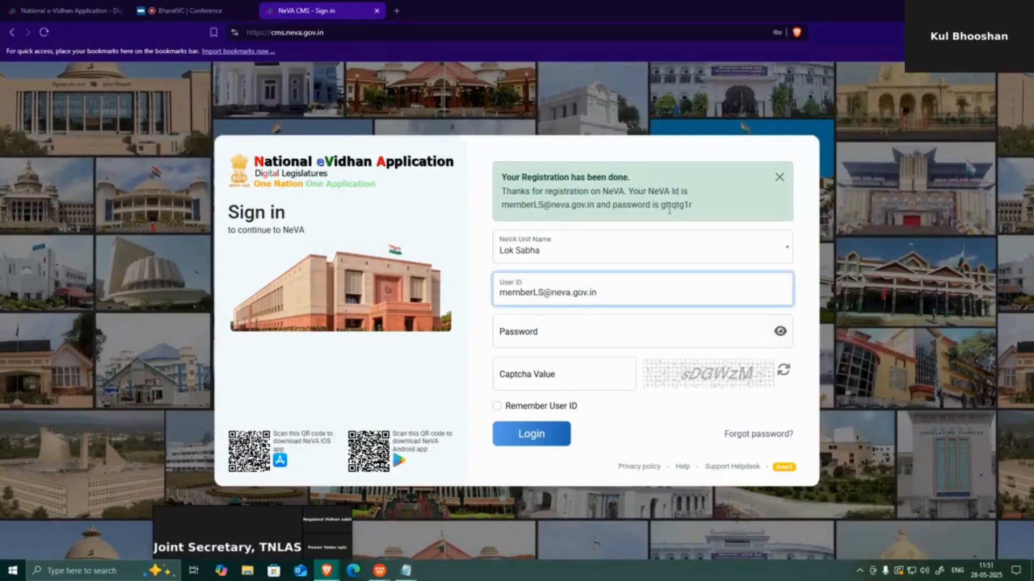
Paste the new password, enter the captcha, log in and choose Not Now on the prompt
double_click(670, 206)
click(525, 343)
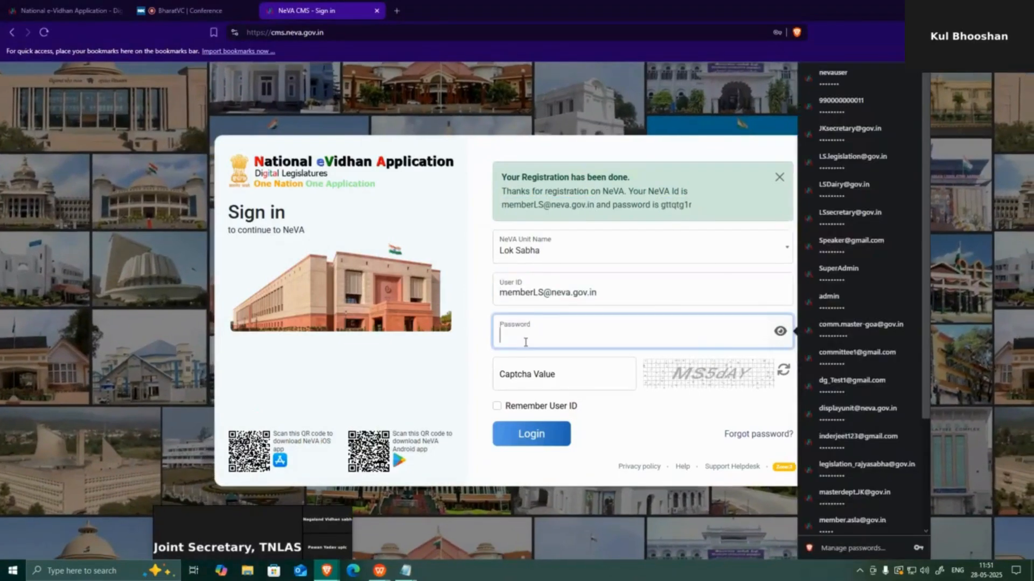
key(ctrl+v)
click(541, 380)
text(M)
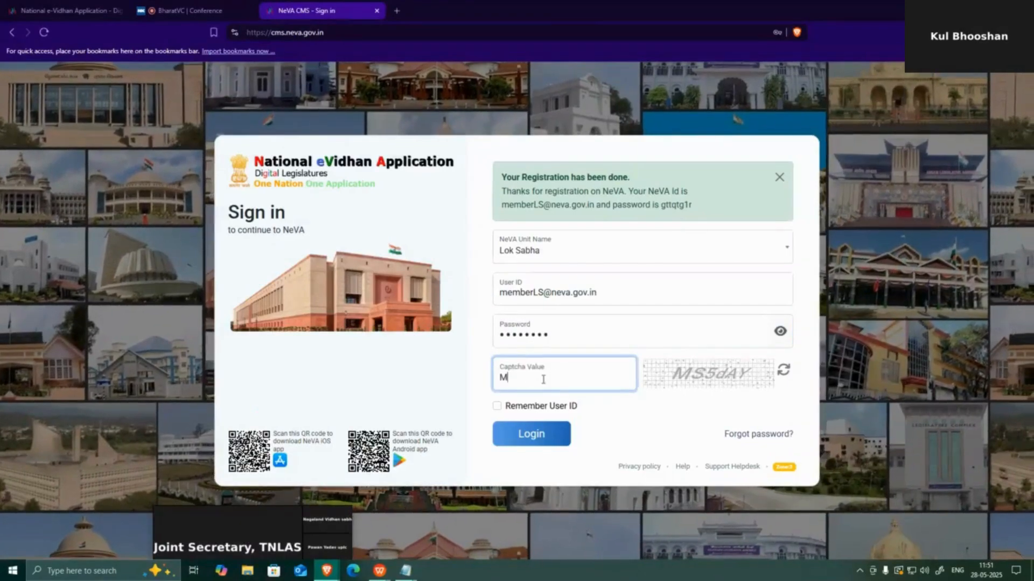
text(S5)
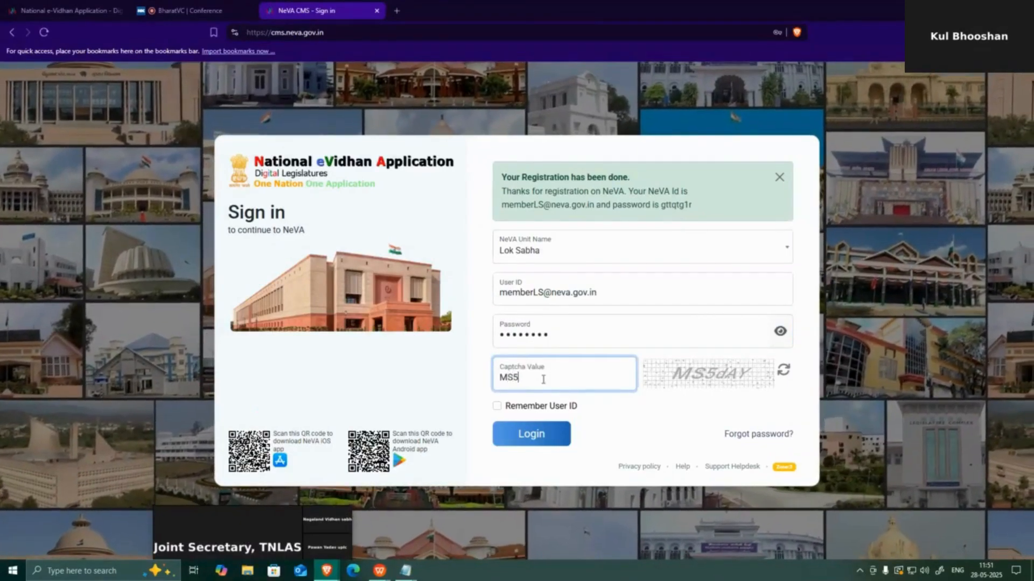
text(dA)
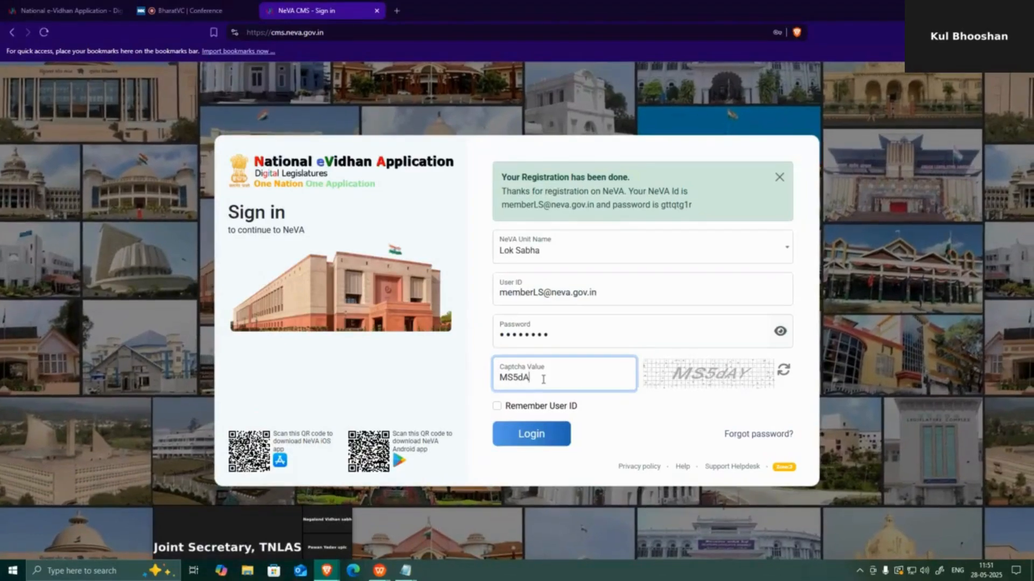
text(Y)
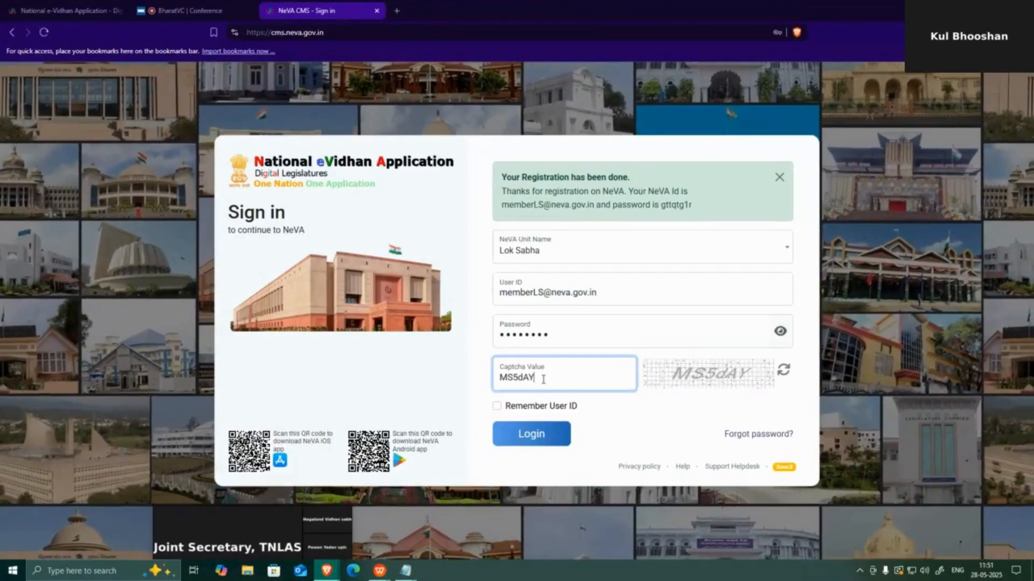
click(561, 431)
click(667, 261)
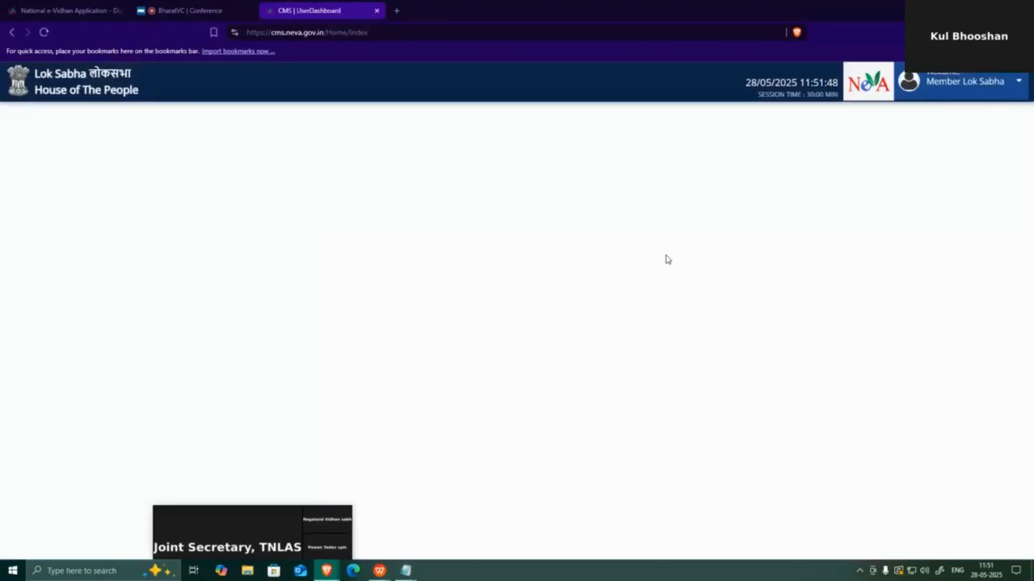
In the member's profile, set User Type to Legislative House and Sub User Type to Member of House
click(972, 88)
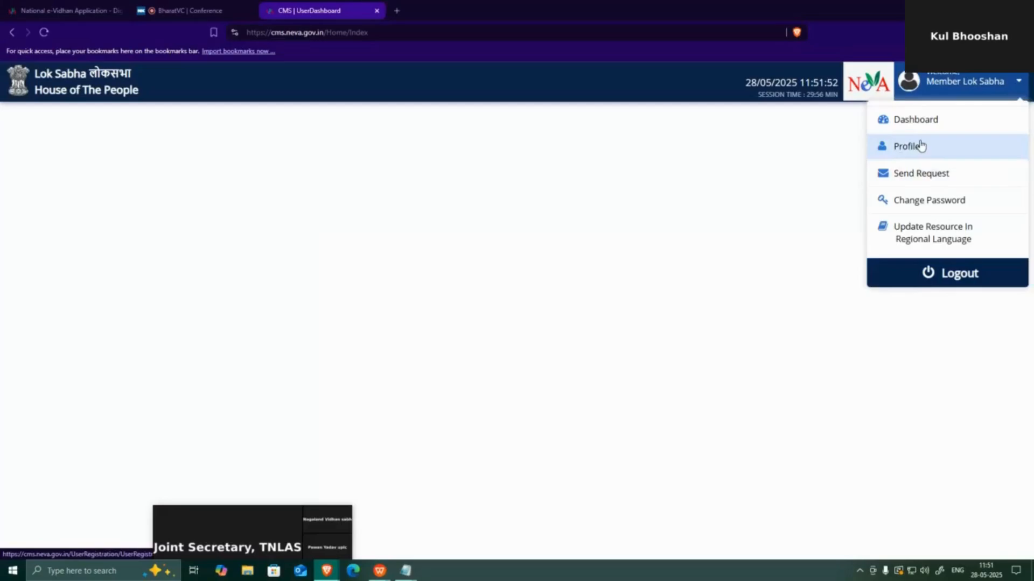
click(891, 146)
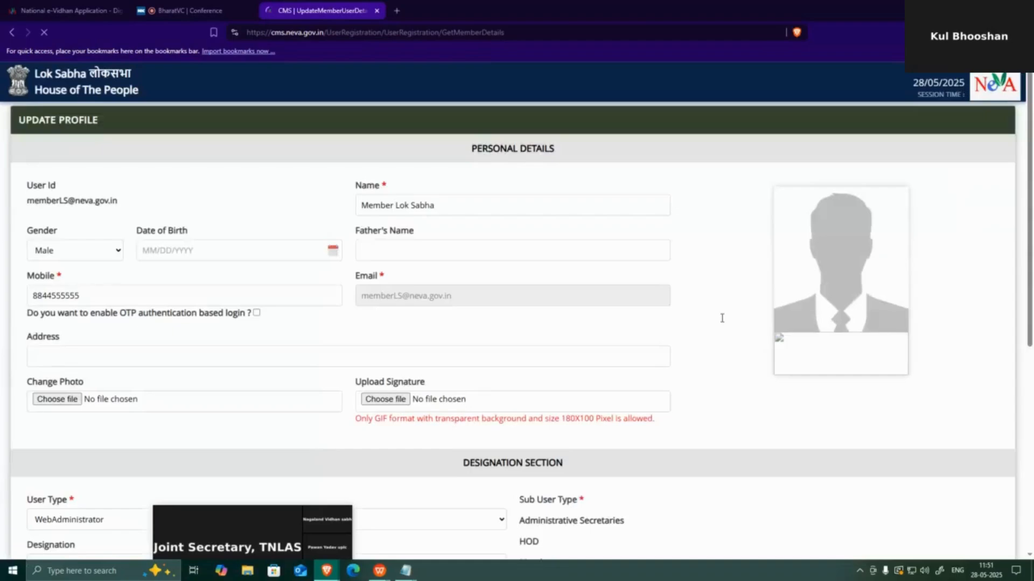
scroll(722, 316, down, 3)
click(327, 376)
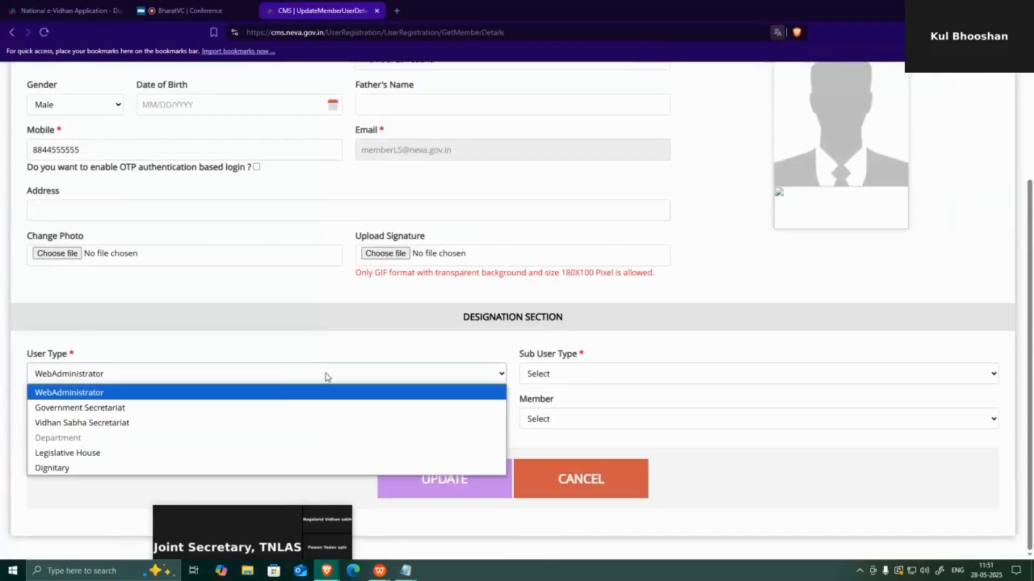
click(292, 454)
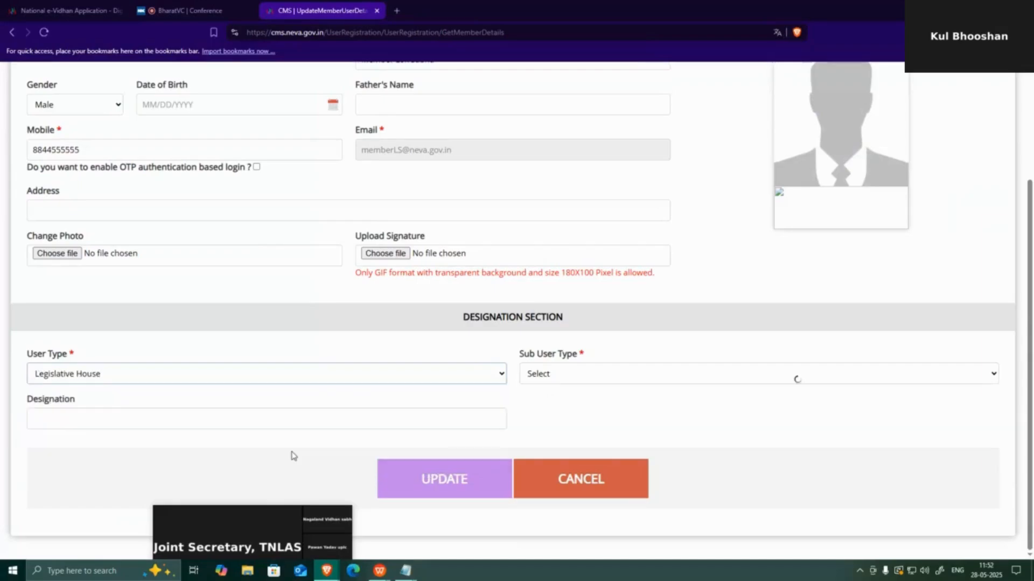
click(618, 380)
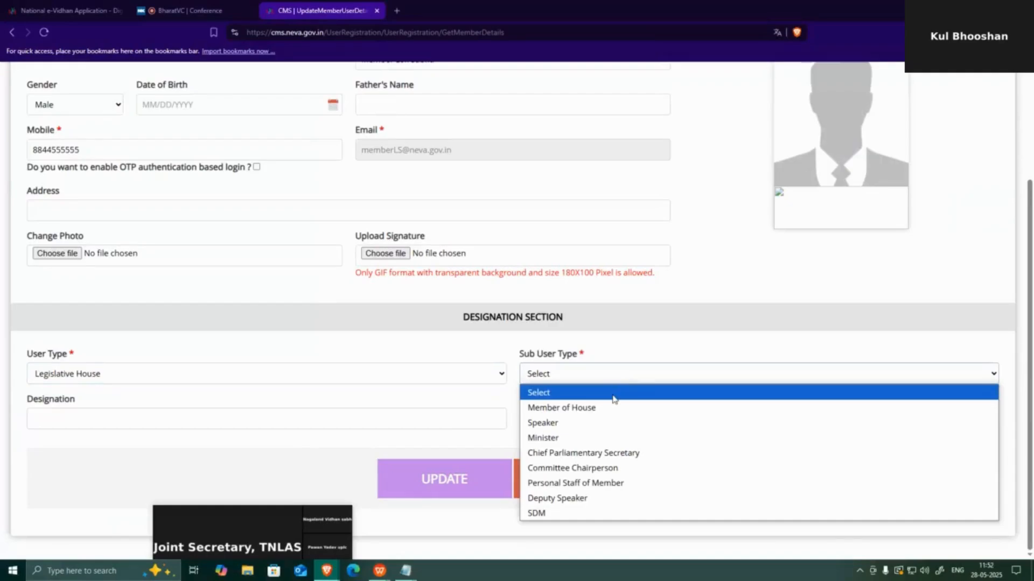
click(606, 410)
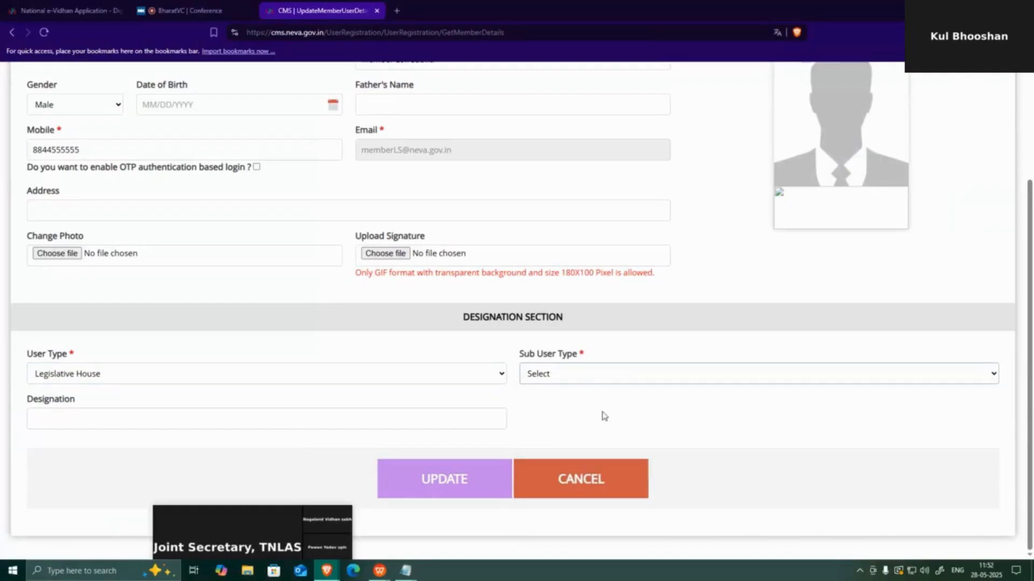
Pick the member from the Member list and enter 'Member of House' as the designation
click(608, 426)
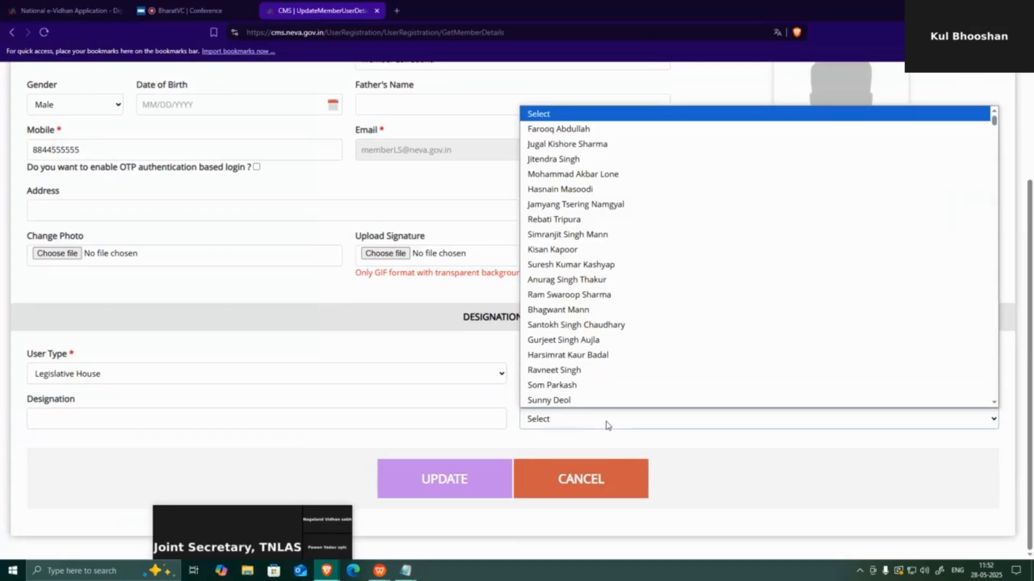
scroll(618, 298, down, 3)
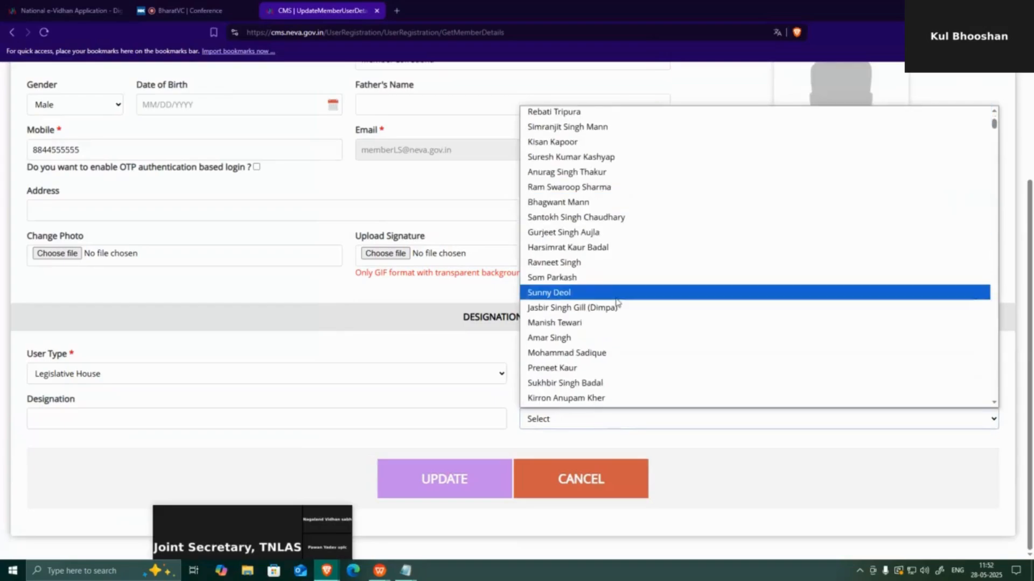
scroll(618, 304, up, 2)
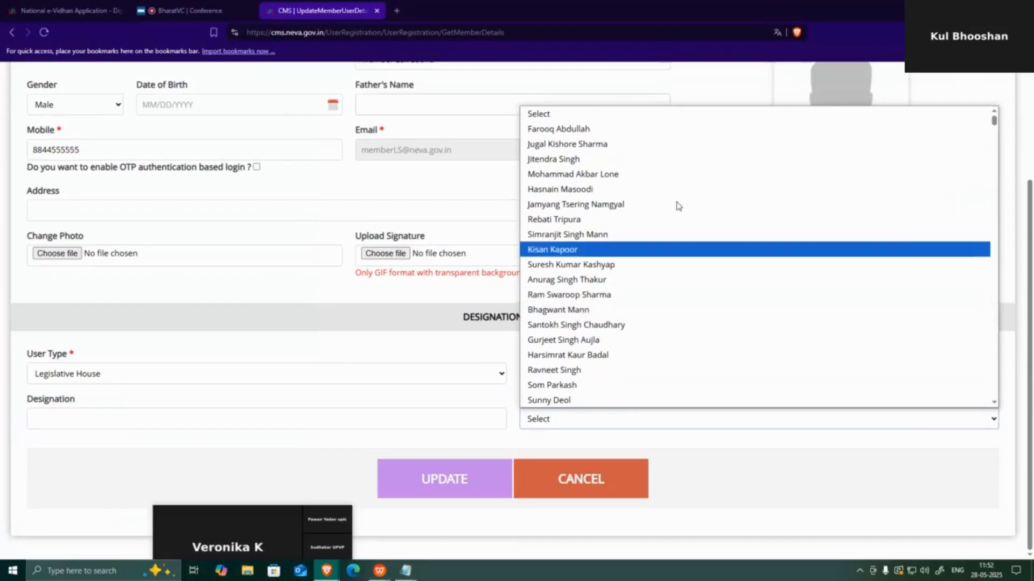
click(628, 159)
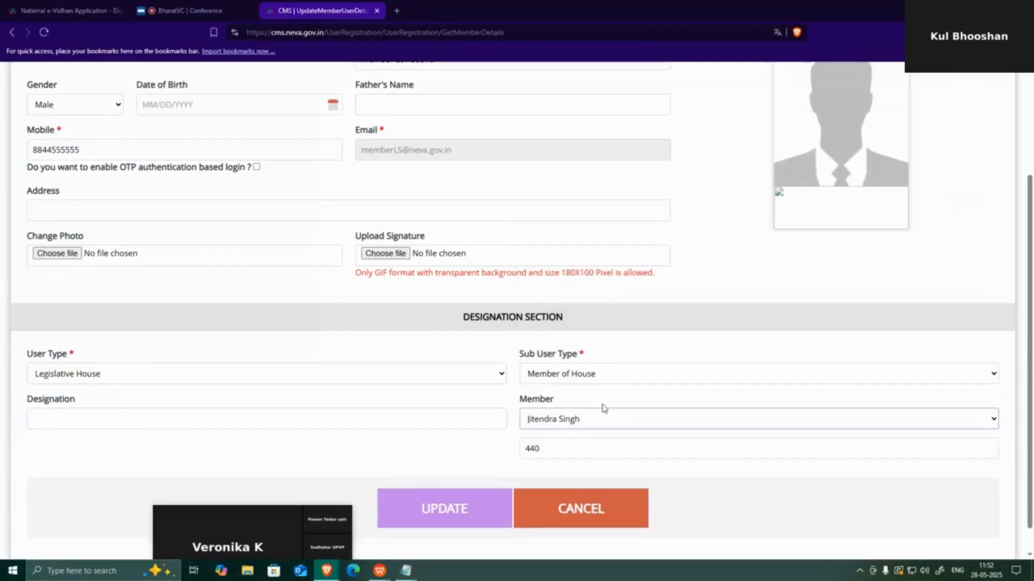
scroll(577, 387, down, 1)
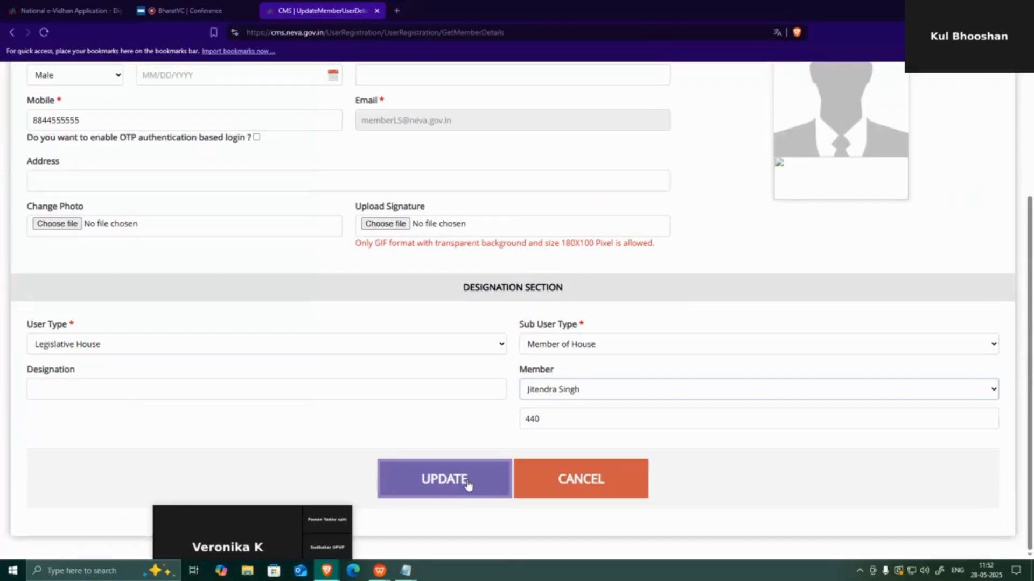
click(574, 348)
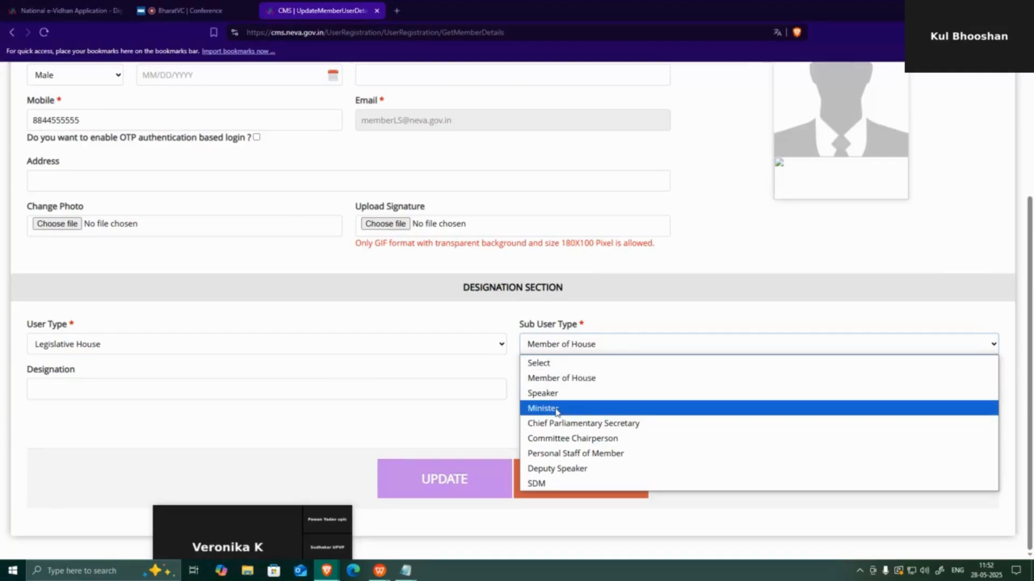
click(469, 417)
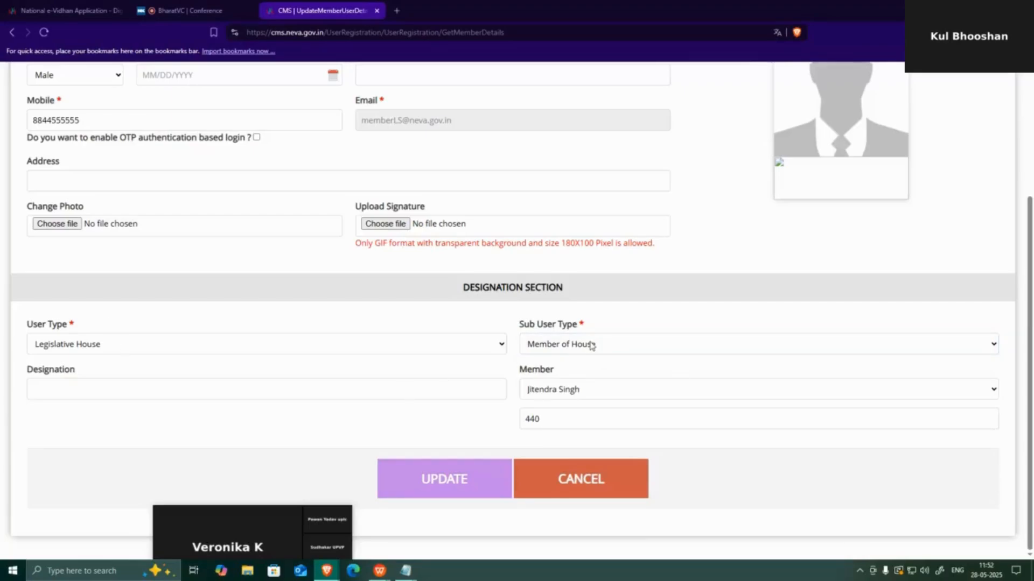
click(319, 385)
click(320, 385)
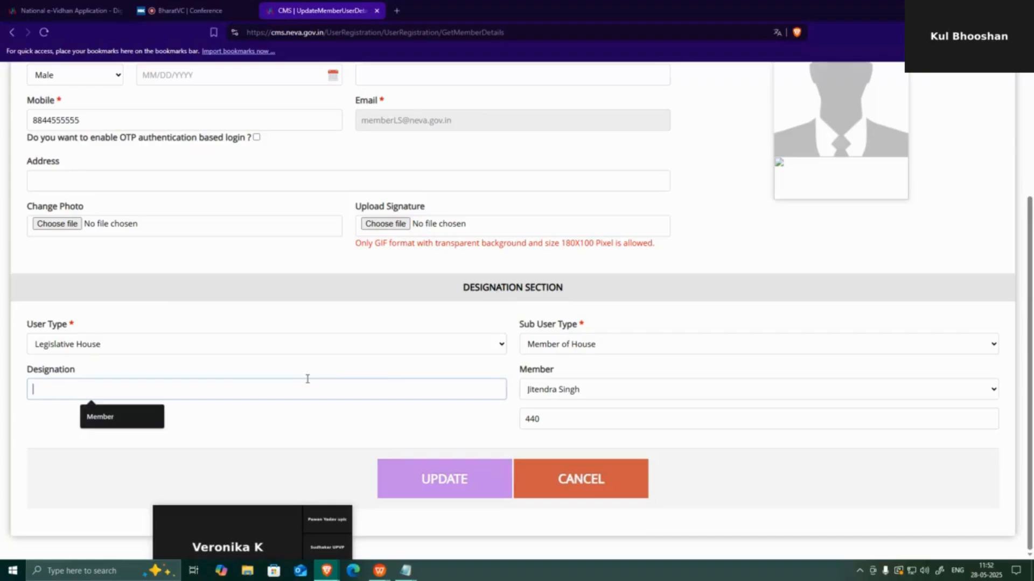
text(Member o)
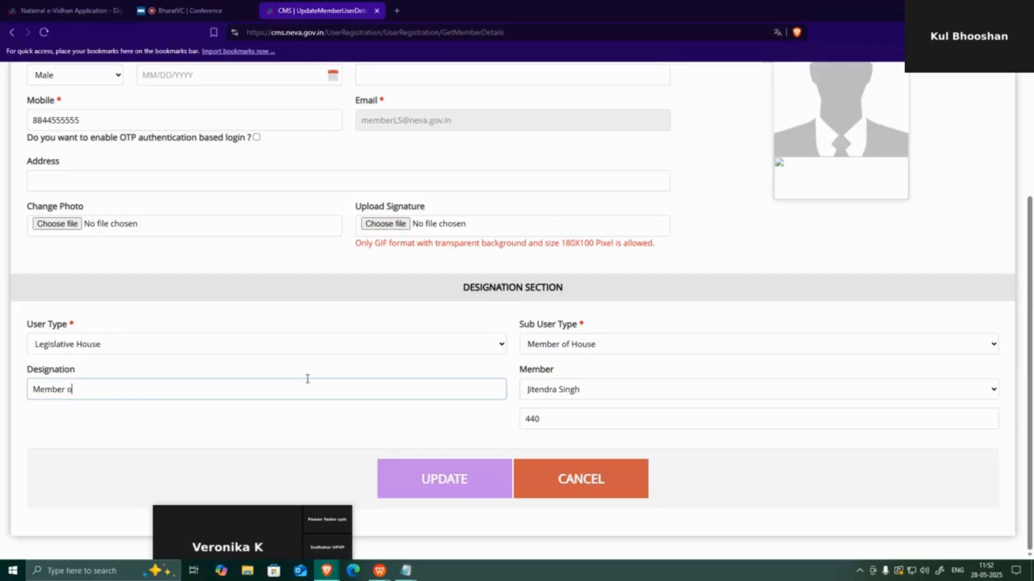
text(f House)
Save the updated profile, then go to Send Request from the account menu
click(482, 477)
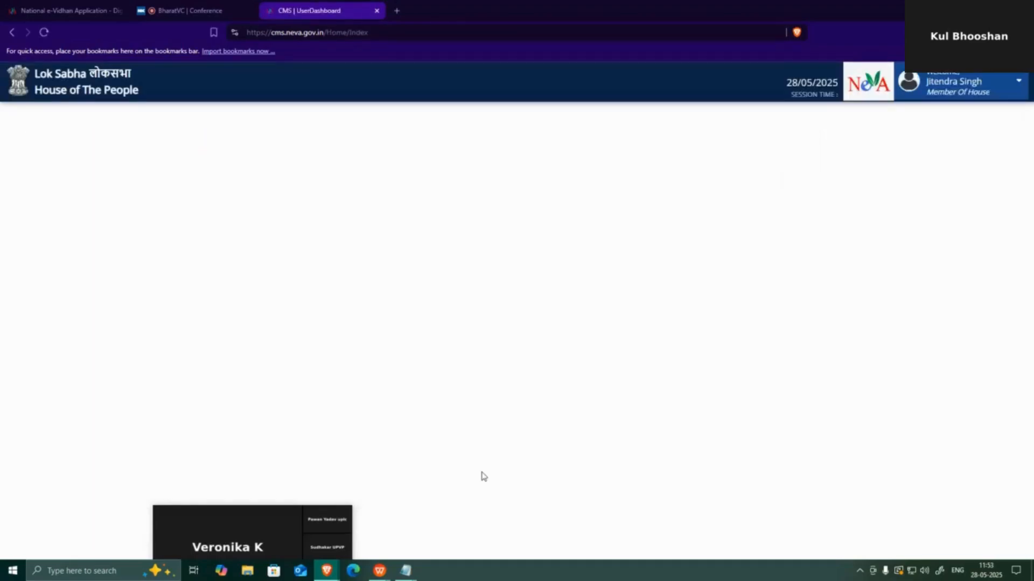
click(987, 90)
click(987, 91)
click(956, 88)
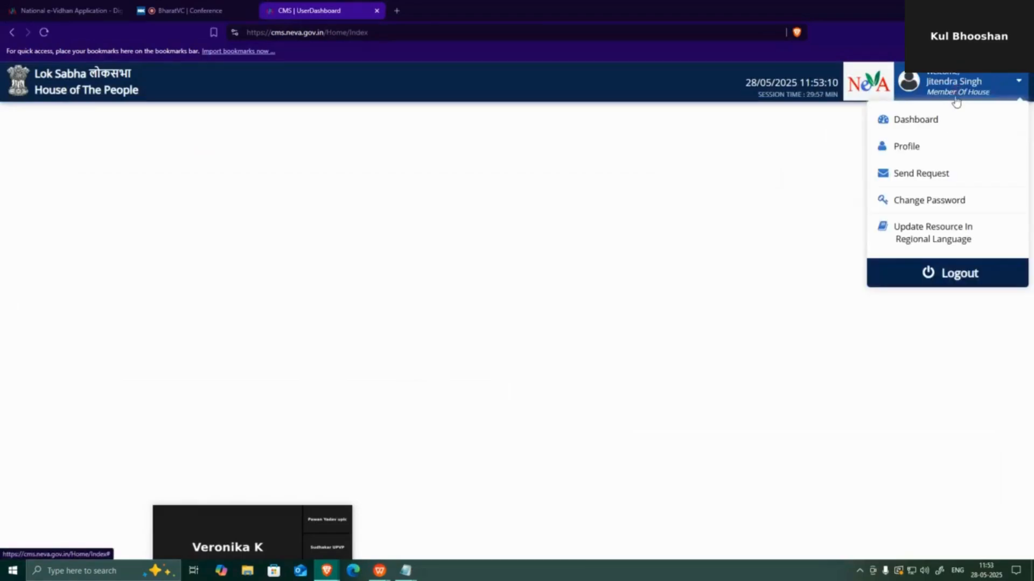
click(933, 181)
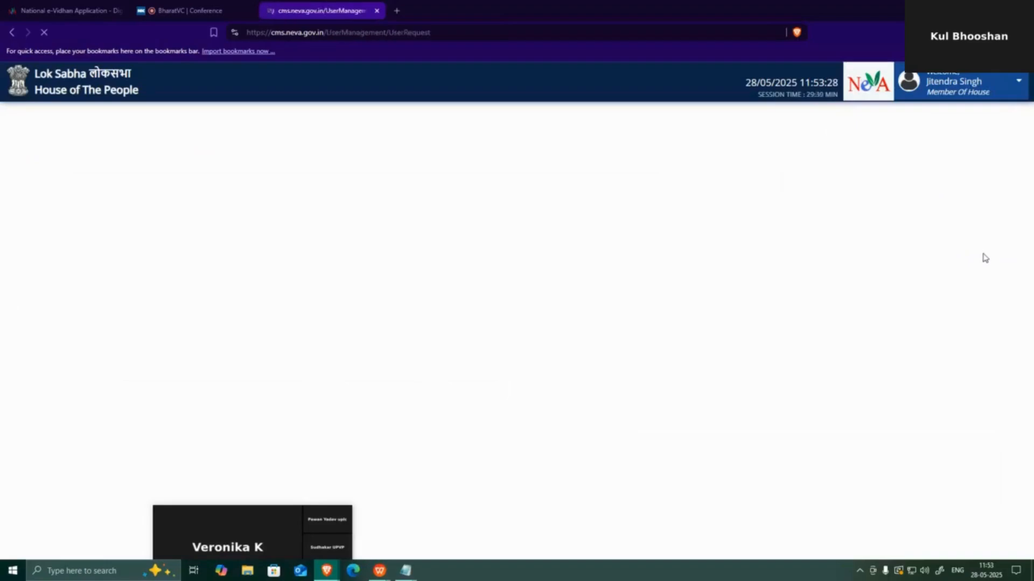
Select all seven access rights with every permission and send the roles request
scroll(123, 235, down, 1)
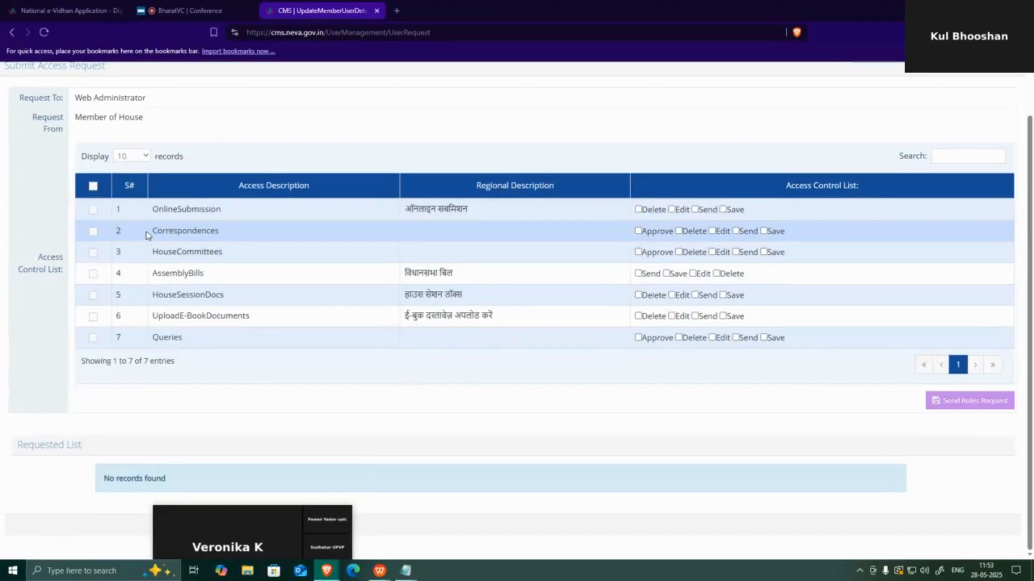
click(93, 187)
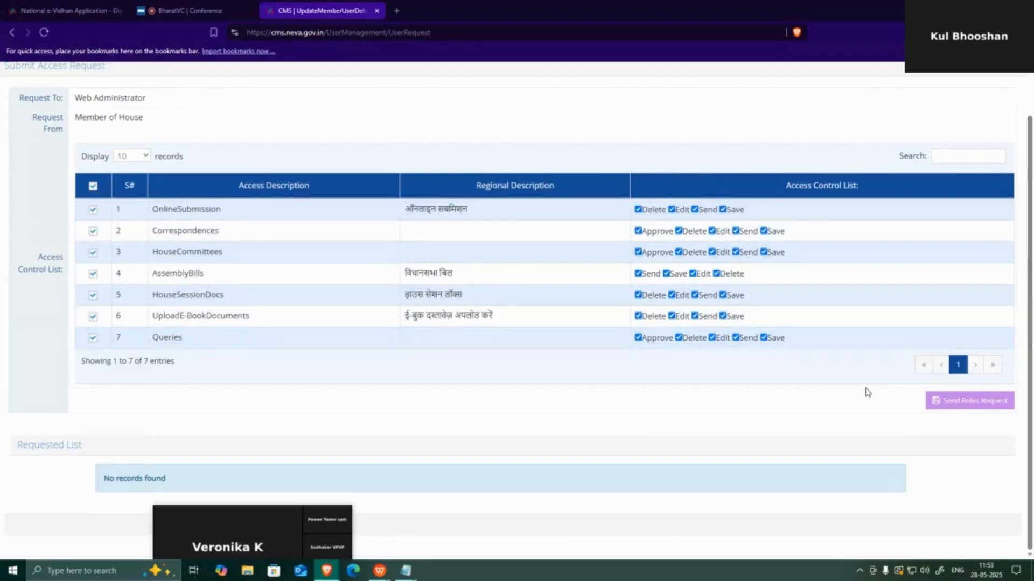
click(975, 402)
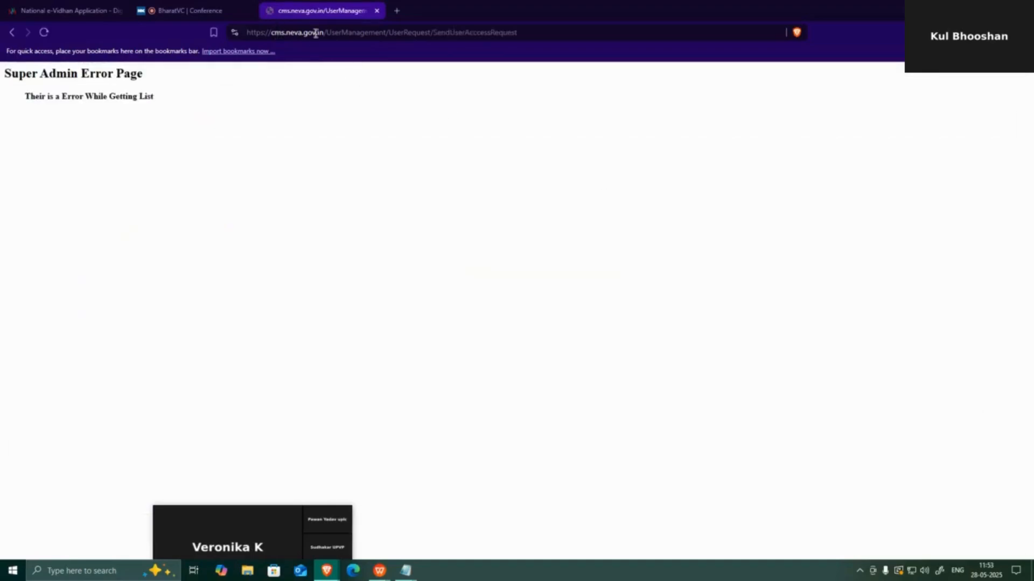
Delete the path after cms.neva.gov.in in the address bar and load the site root
click(377, 32)
click(406, 32)
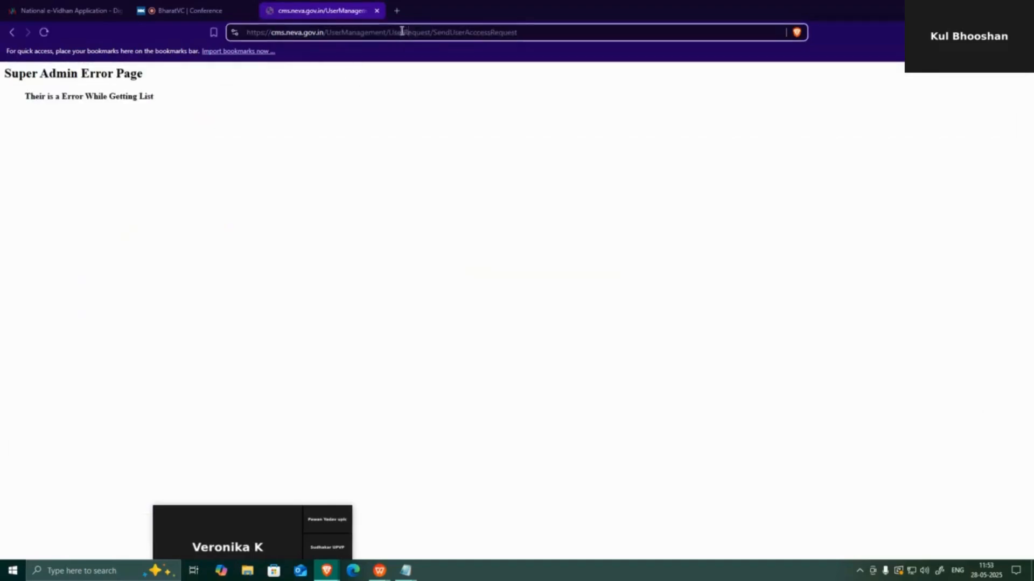
drag(327, 33, 616, 46)
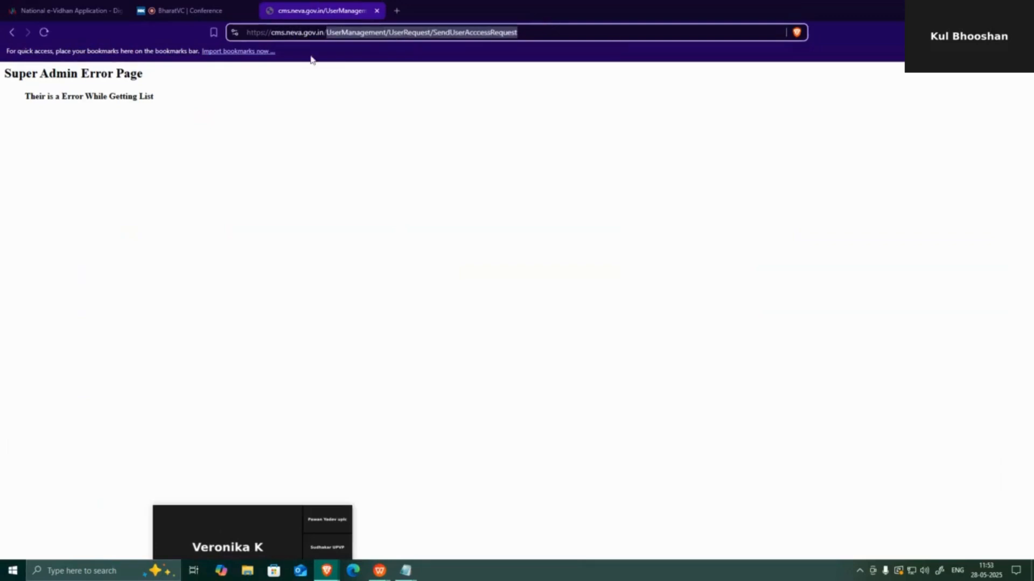
double_click(330, 32)
click(330, 32)
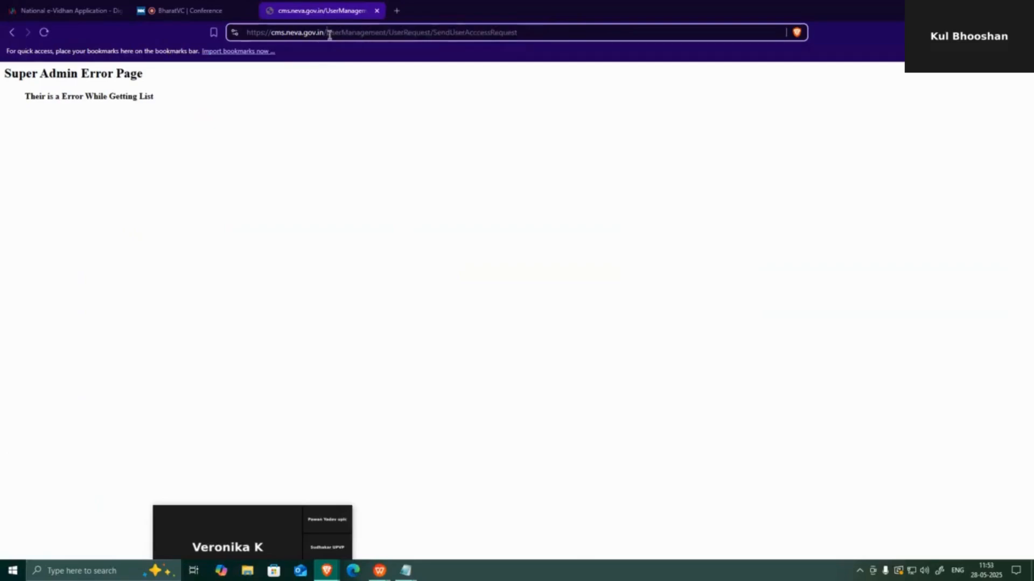
drag(327, 32, 616, 30)
key(BackSpace)
key(Return)
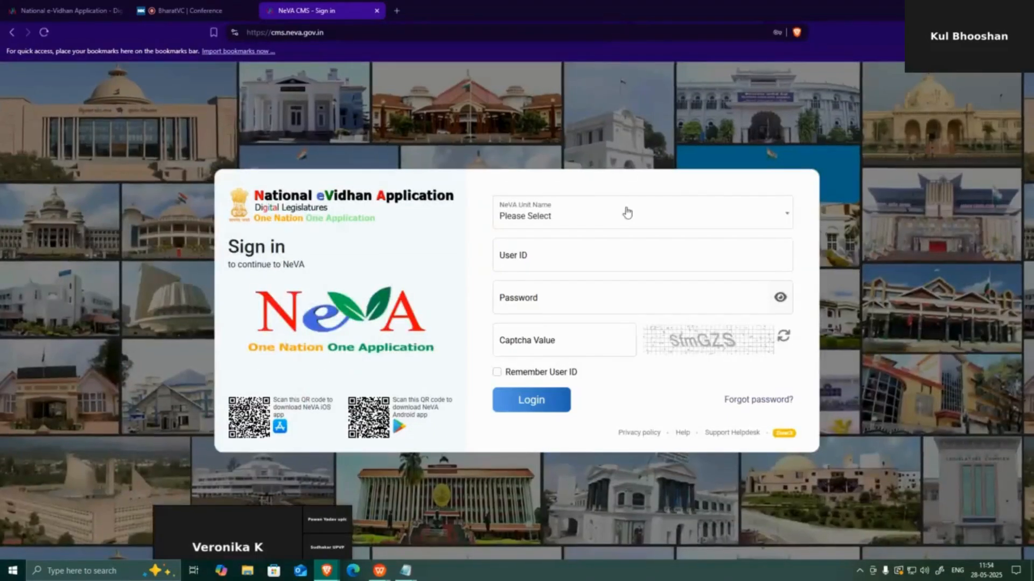
Choose Lok Sabha as the unit, paste the member's user ID from Notepad, and copy the password
click(620, 225)
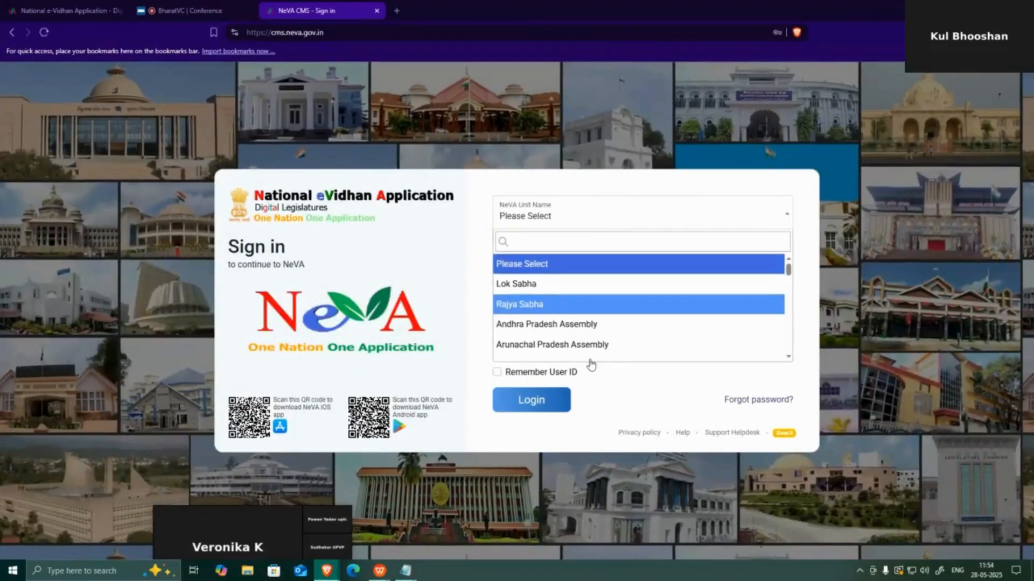
click(560, 284)
click(405, 570)
click(457, 509)
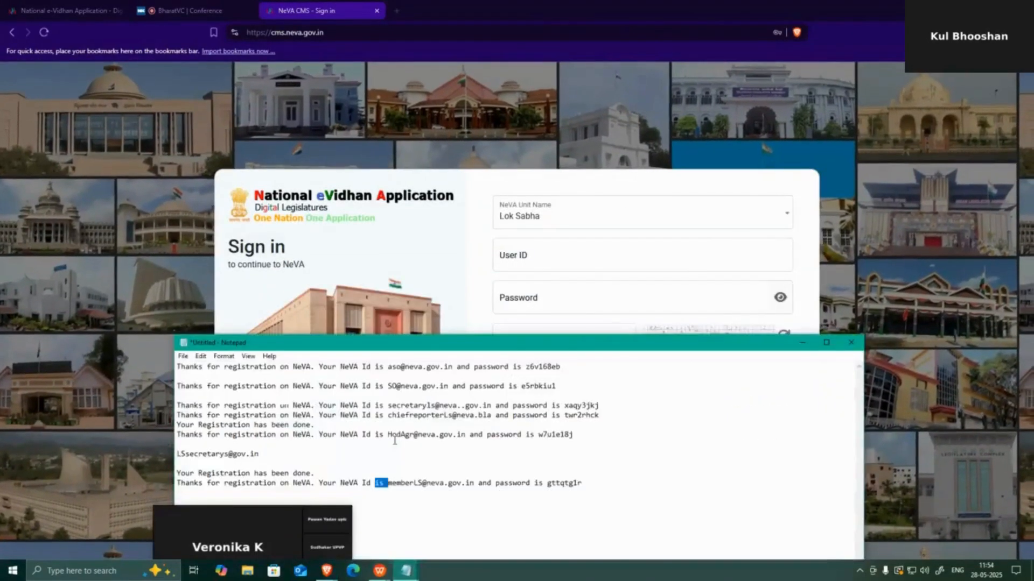
click(317, 464)
drag(388, 483, 473, 481)
key(ctrl+c)
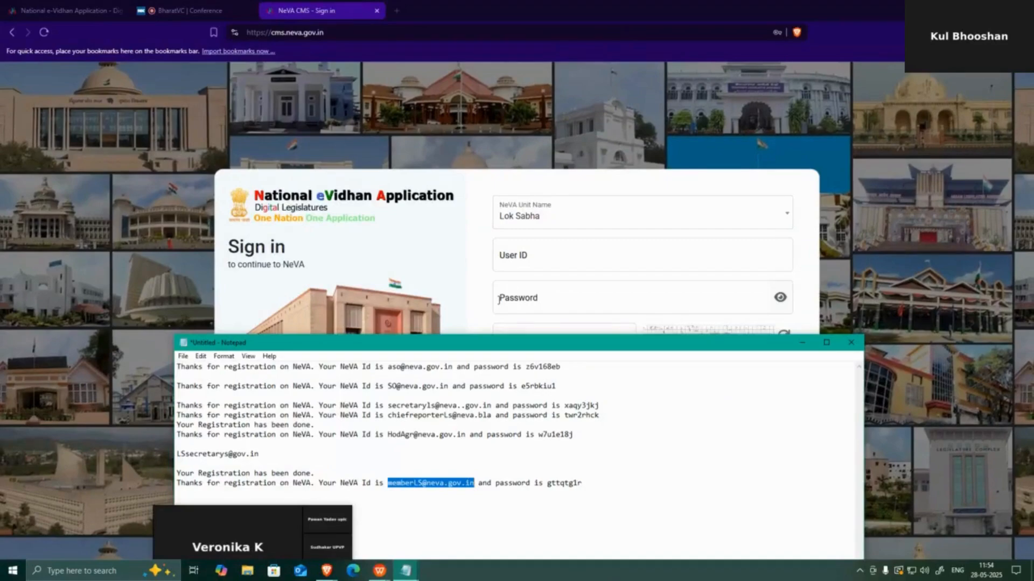
click(510, 258)
key(ctrl+v)
key(alt+Tab)
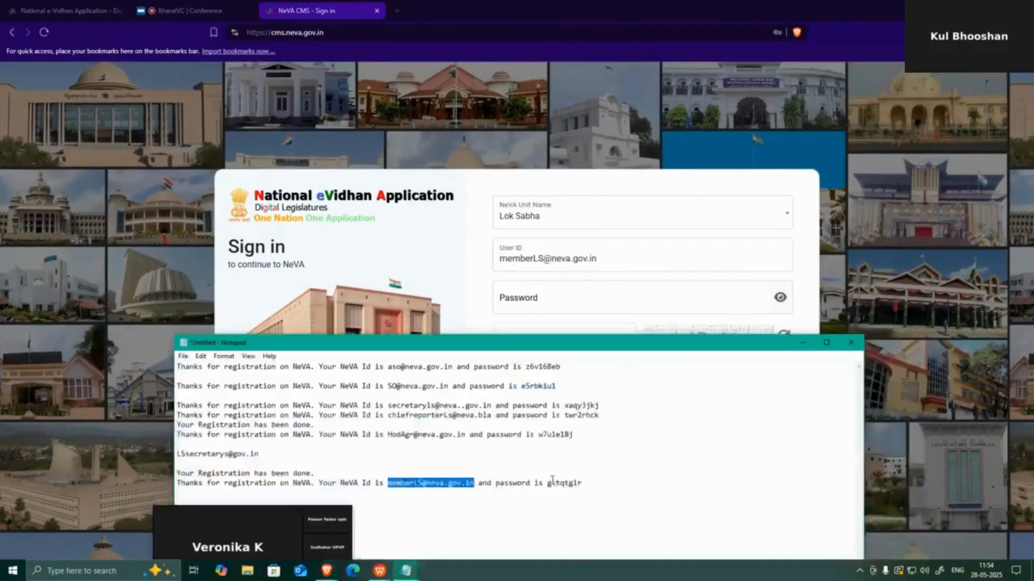
double_click(552, 481)
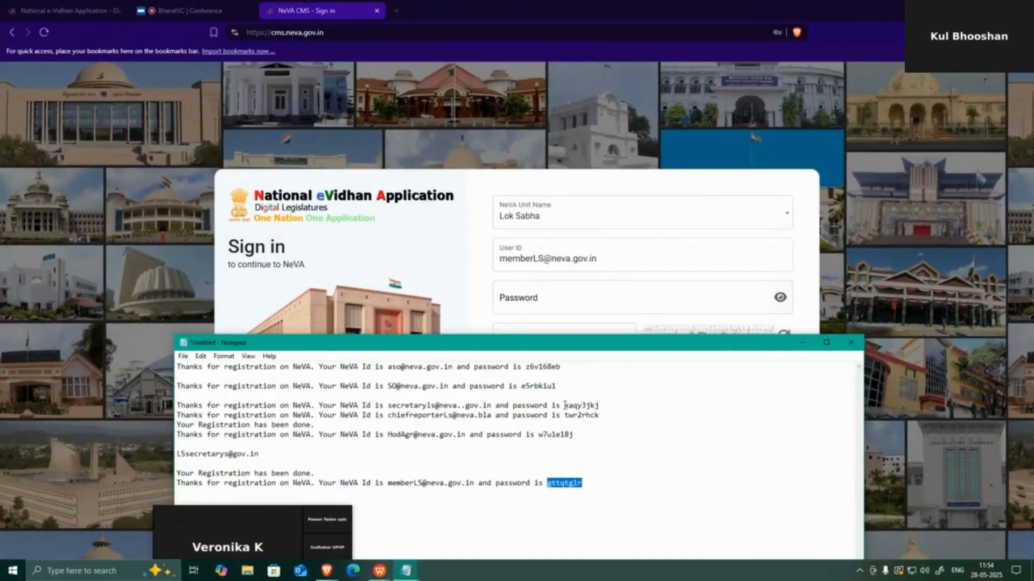
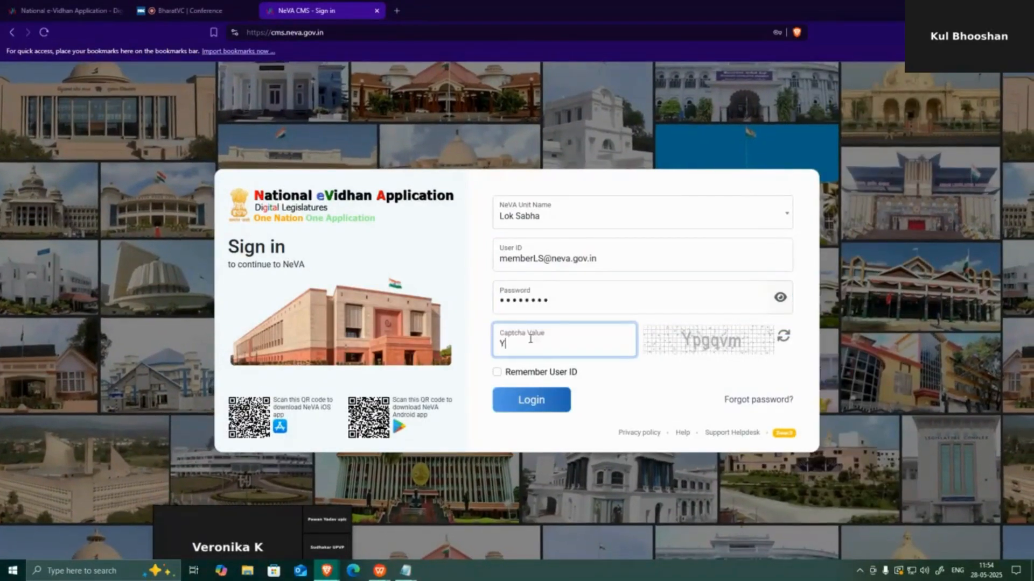
Submit the member sign-in with captcha Ypgqvm and continue past the active-session warning
text(p)
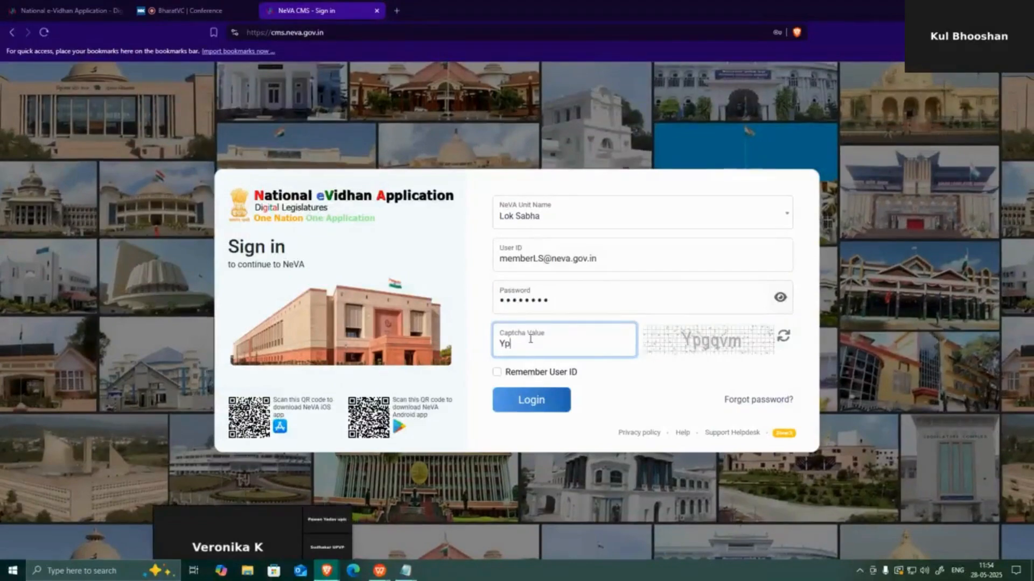
text(g)
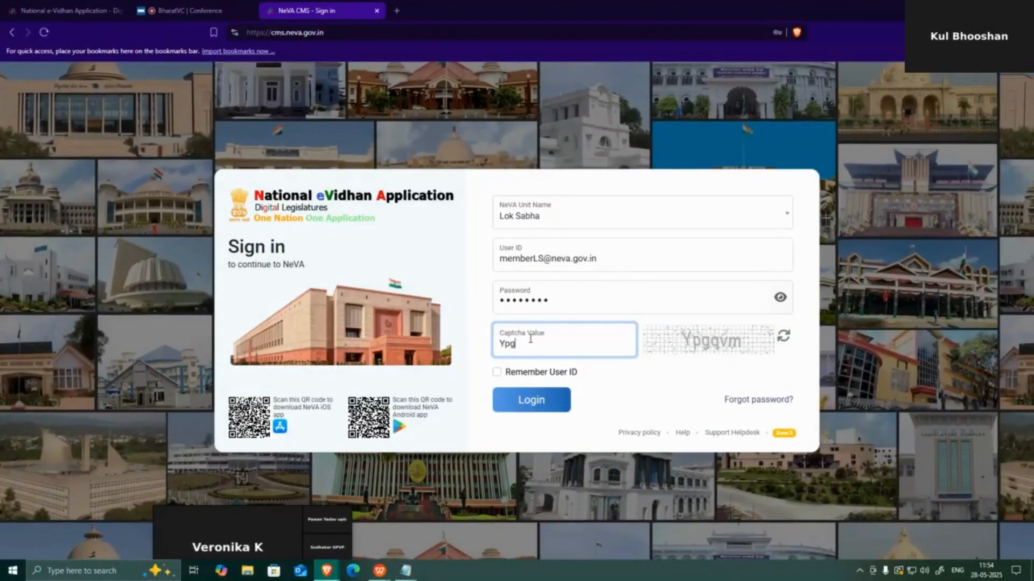
text(qvm)
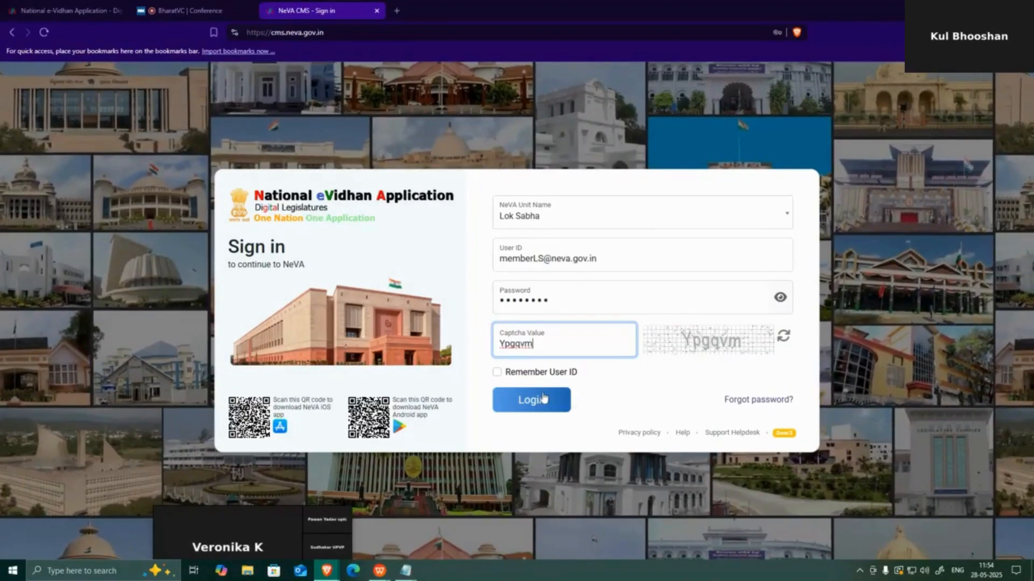
click(543, 397)
click(485, 346)
Reselect Lok Sabha as the unit and paste the member's user ID into the form again
click(563, 215)
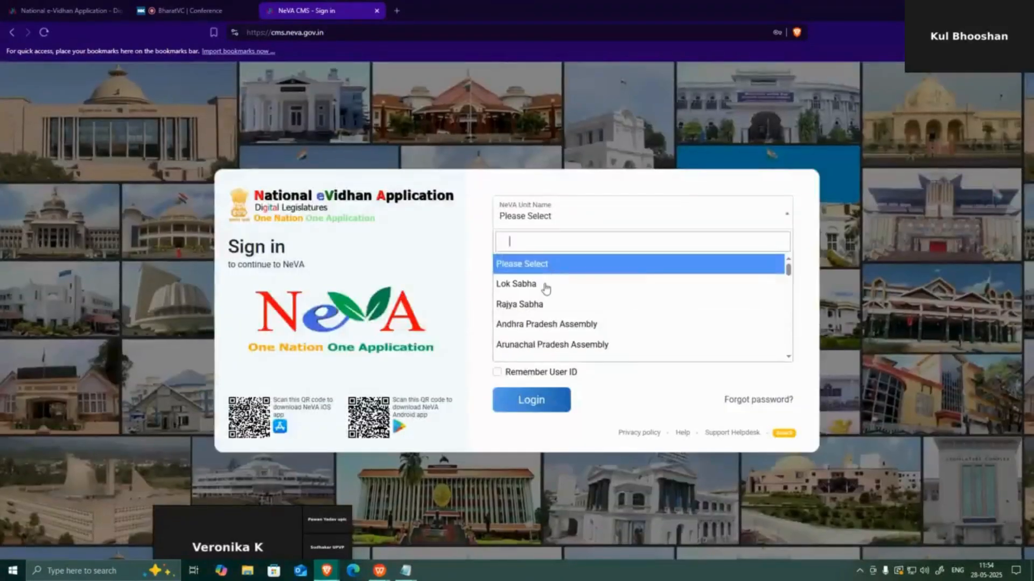
click(546, 289)
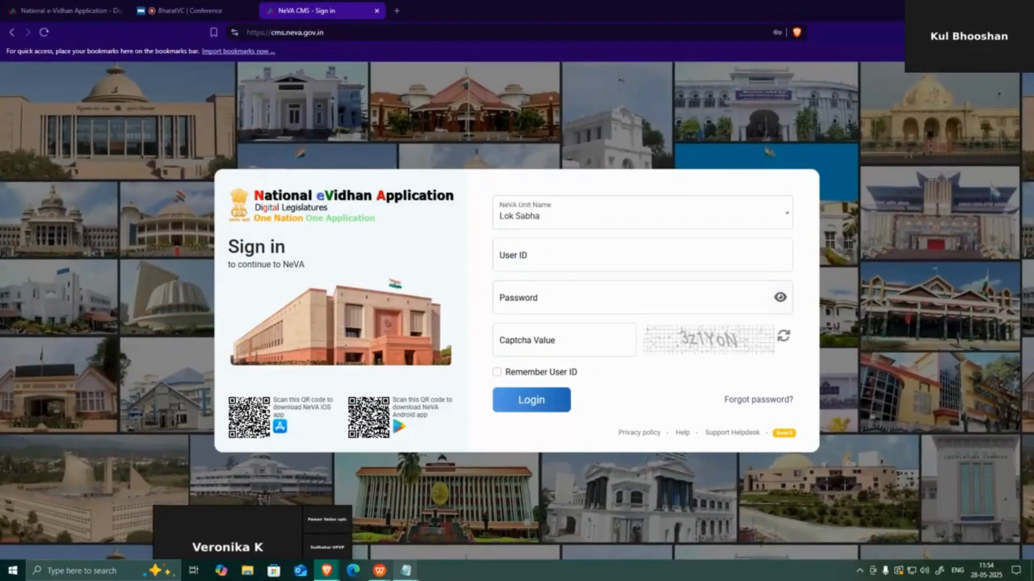
mouse_move(406, 570)
click(461, 525)
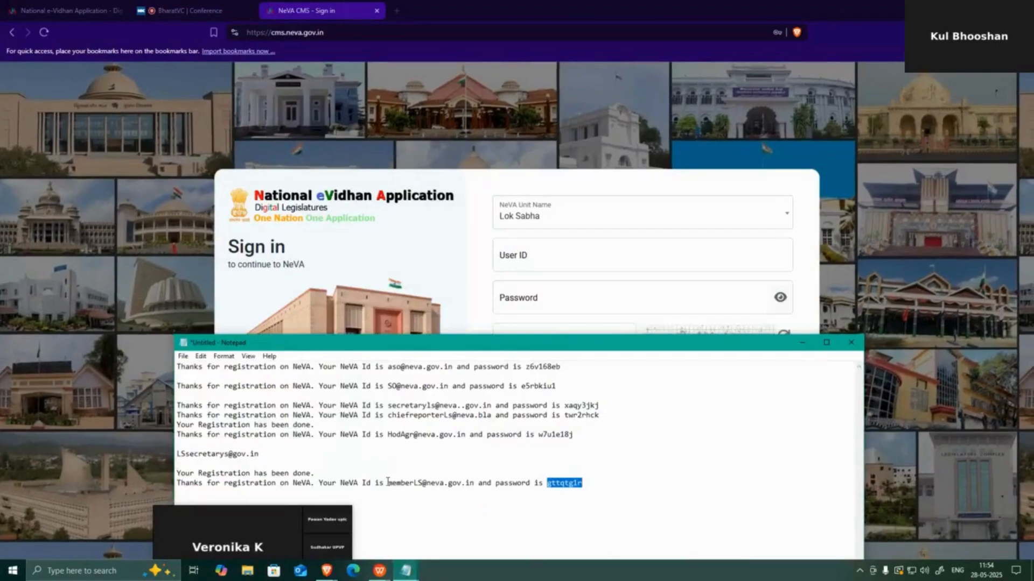
drag(387, 483, 474, 484)
key(ctrl+c)
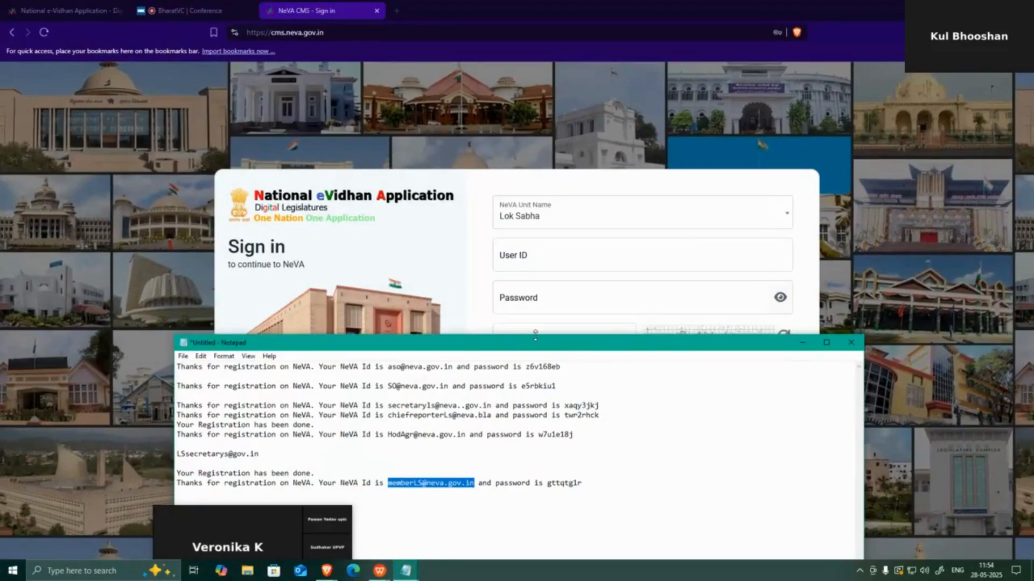
click(526, 260)
key(ctrl+v)
key(alt+Tab)
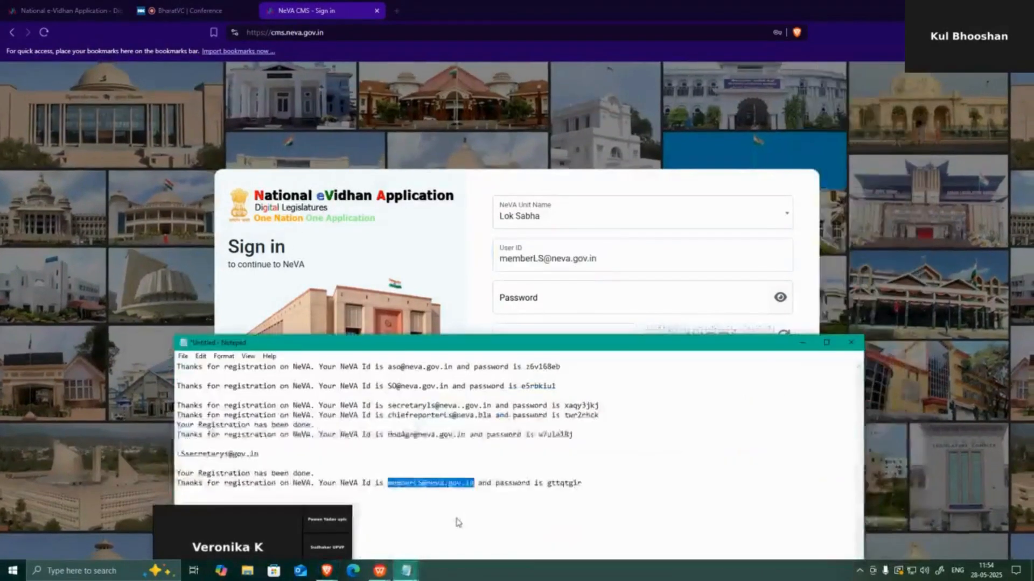
Paste the member's password from Notepad, enter captcha VqhG9V and log in
double_click(556, 482)
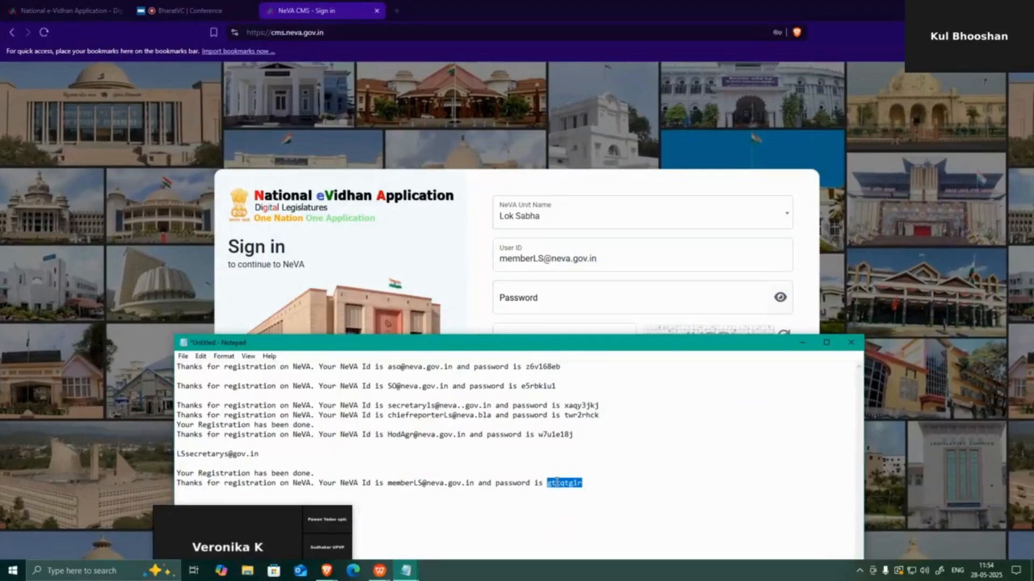
key(ctrl+c)
key(alt+Tab)
click(554, 297)
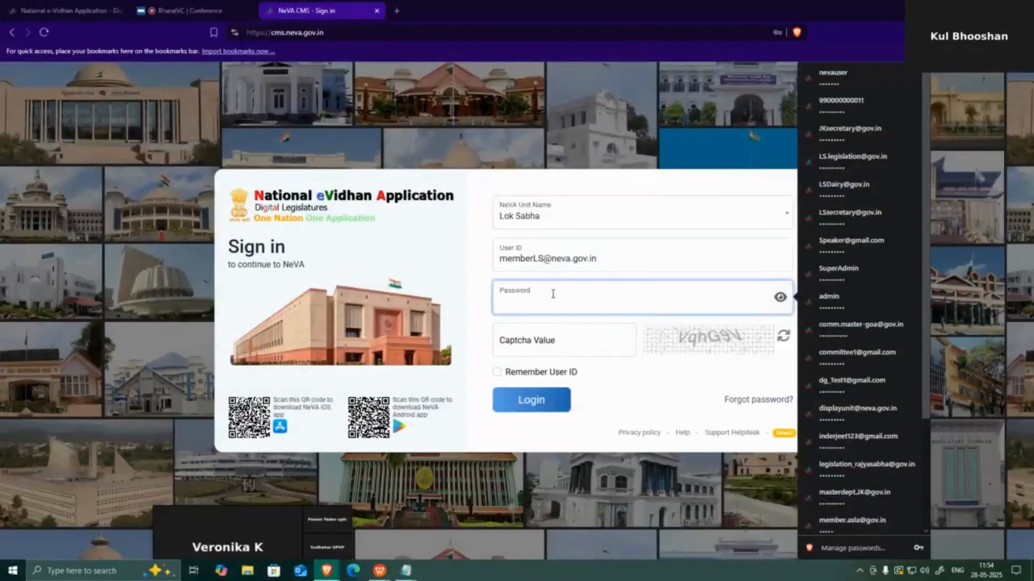
key(ctrl+v)
click(550, 347)
text(Vq)
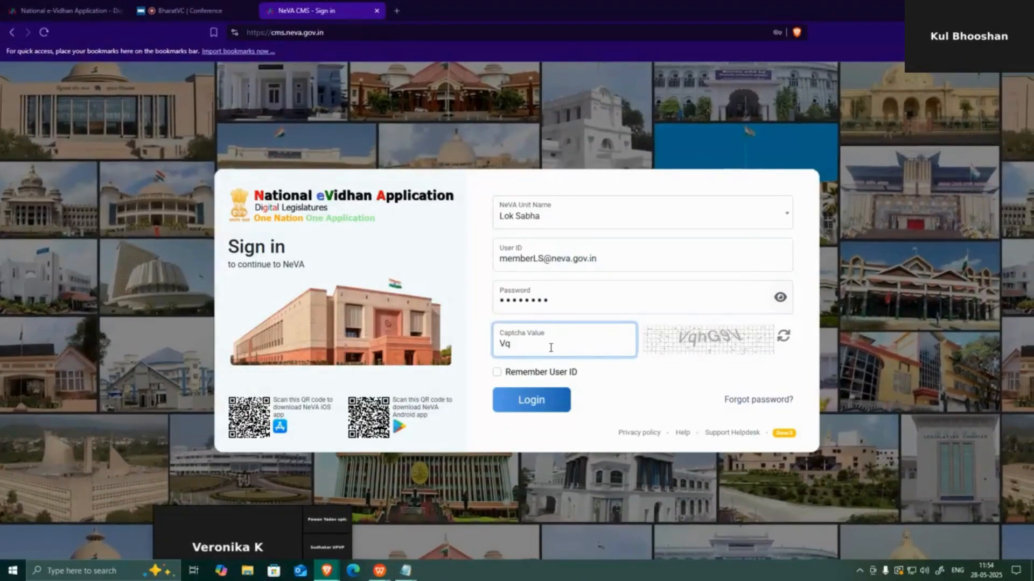
text(hG9)
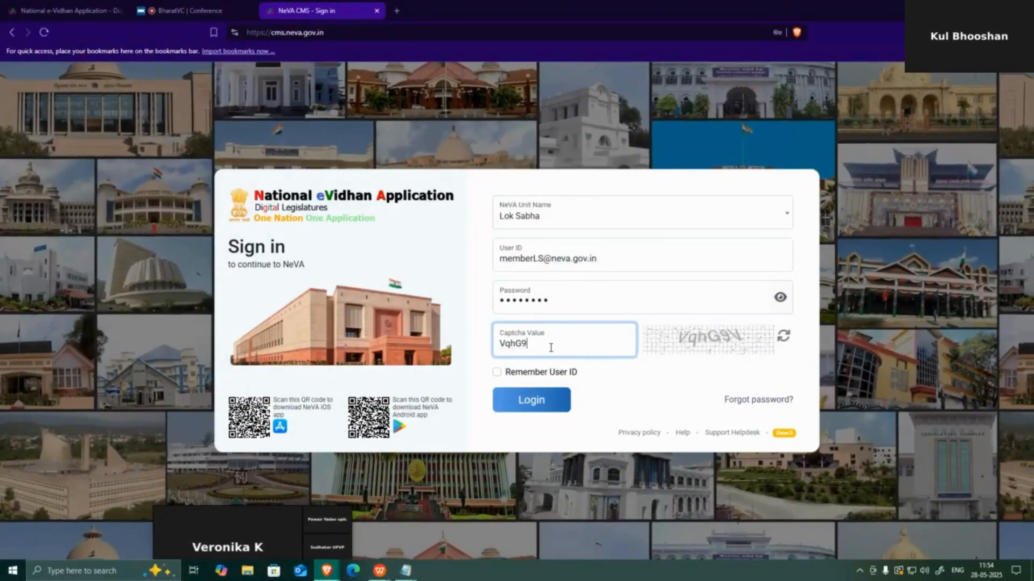
text(V)
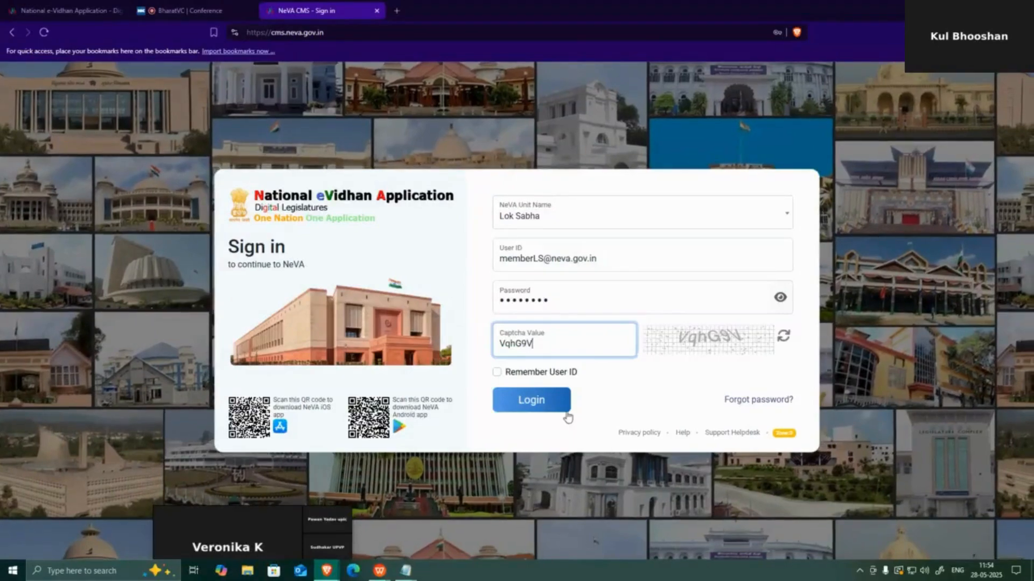
click(565, 411)
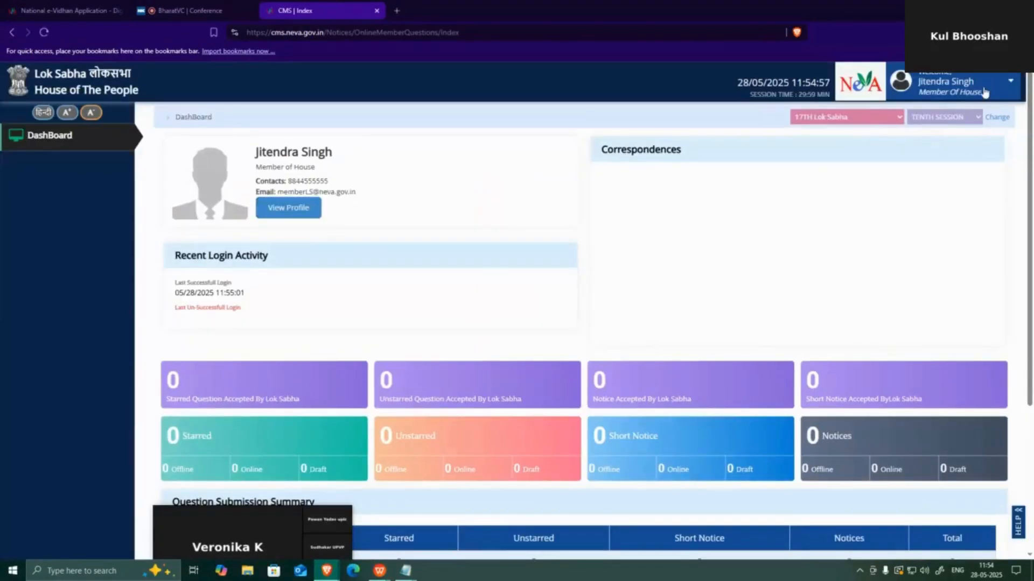
Request all OnlineSubmission permissions from the Web Administrator through Send Request
click(984, 92)
click(930, 185)
scroll(946, 276, down, 5)
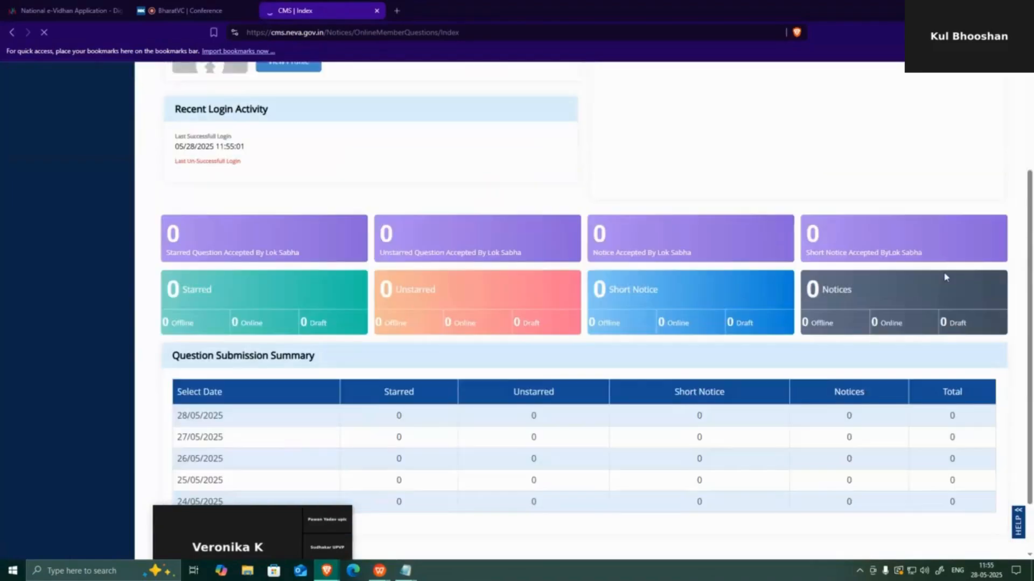
scroll(946, 276, up, 5)
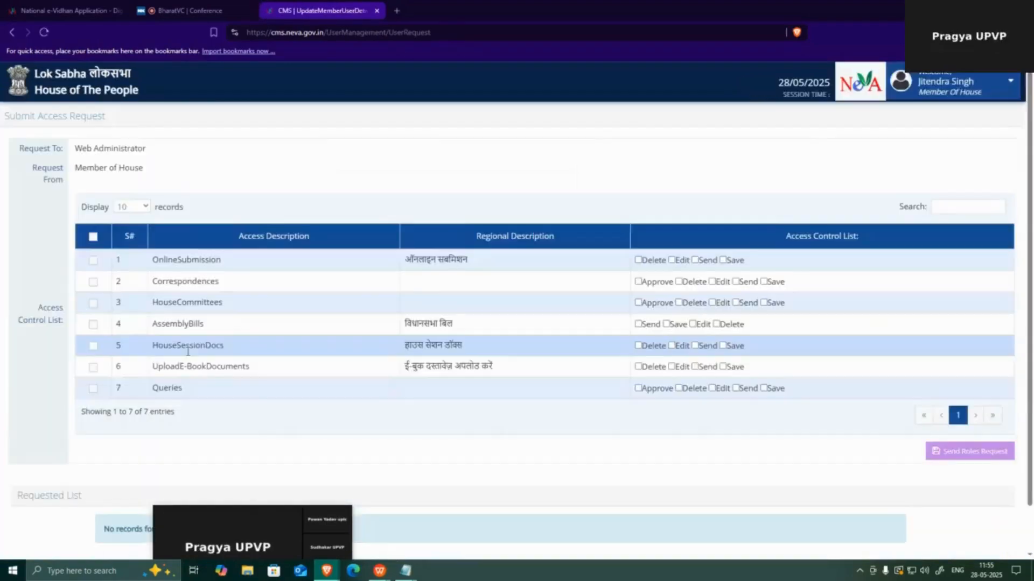
scroll(242, 386, down, 2)
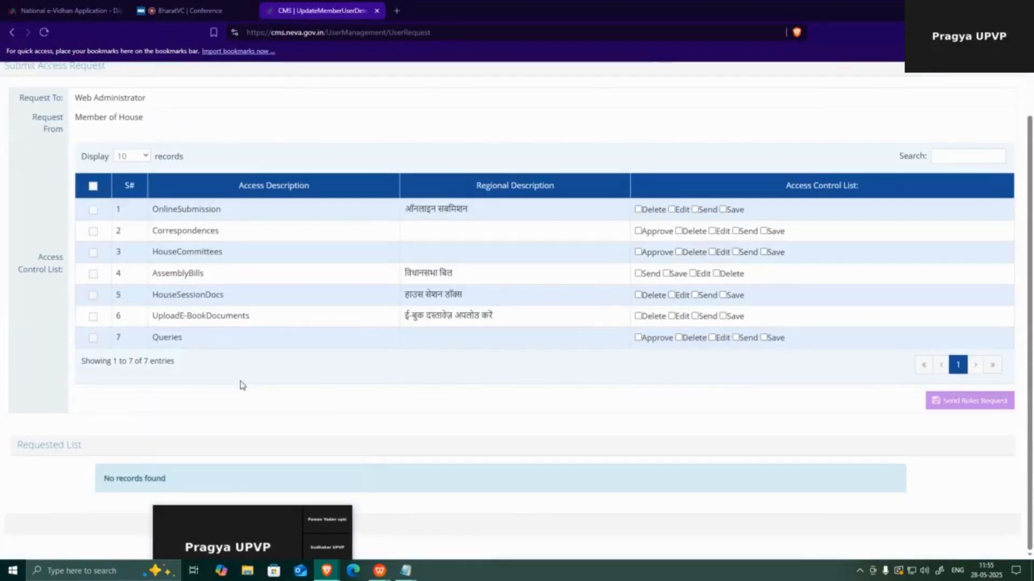
click(92, 211)
click(997, 411)
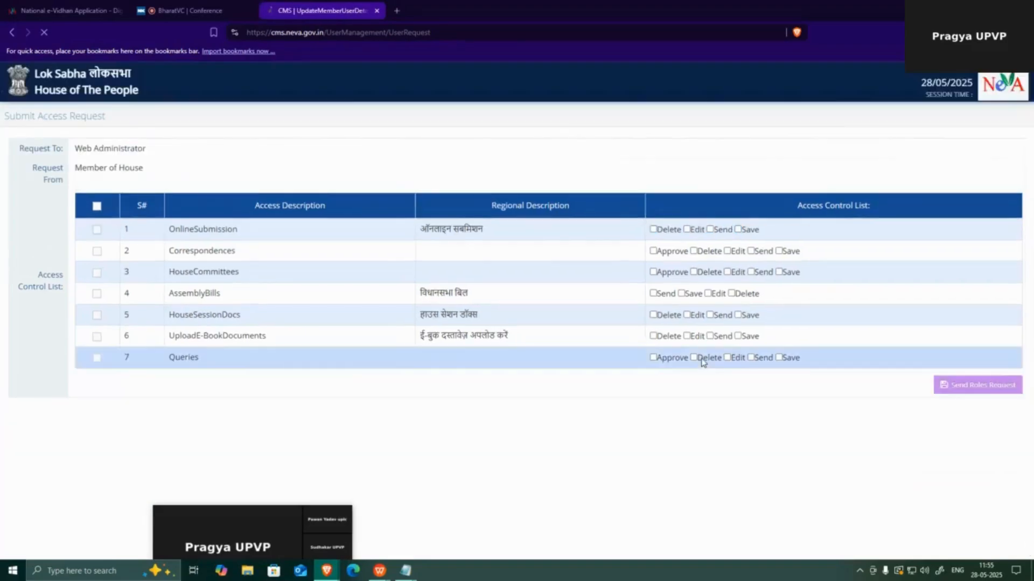
scroll(704, 365, down, 3)
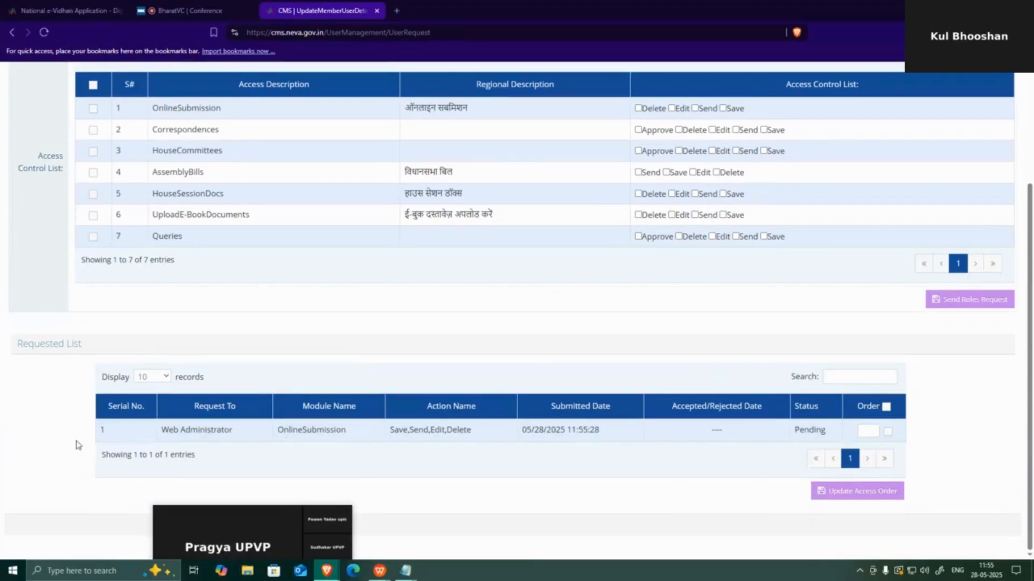
scroll(452, 447, up, 2)
scroll(452, 447, up, 2)
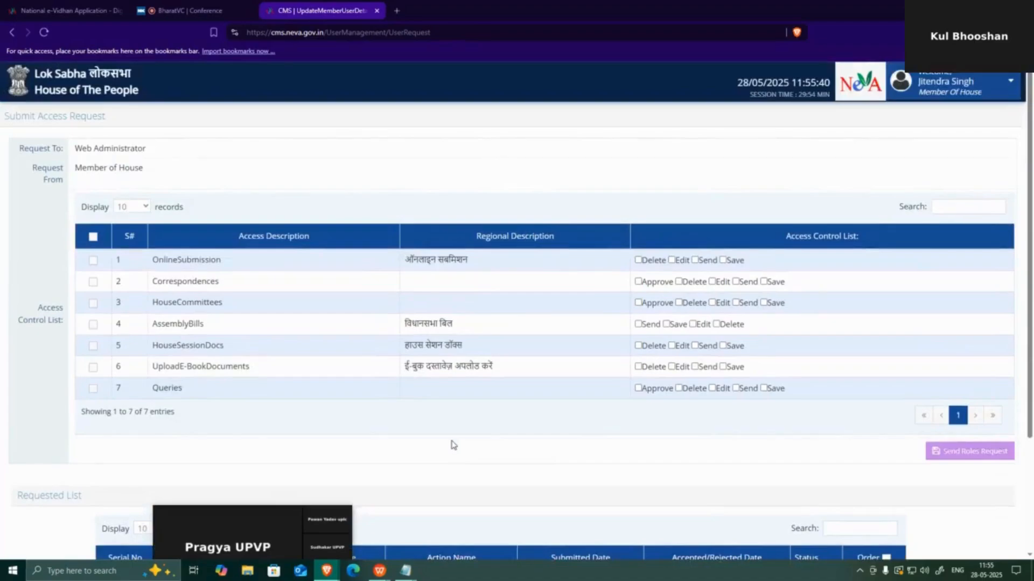
click(977, 95)
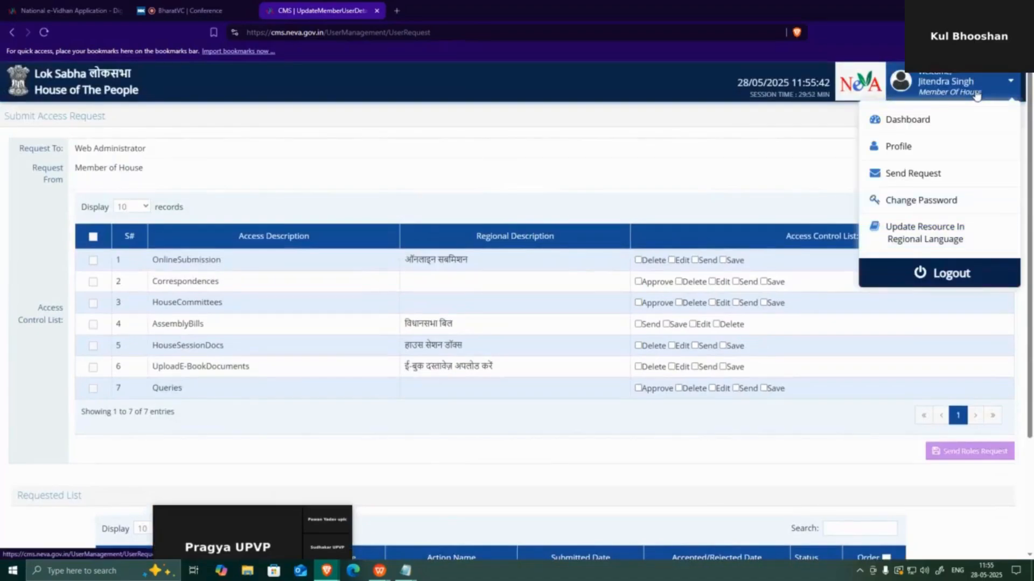
Sign out the member, choose Lok Sabha and enter user ID SuperAdmin
click(915, 276)
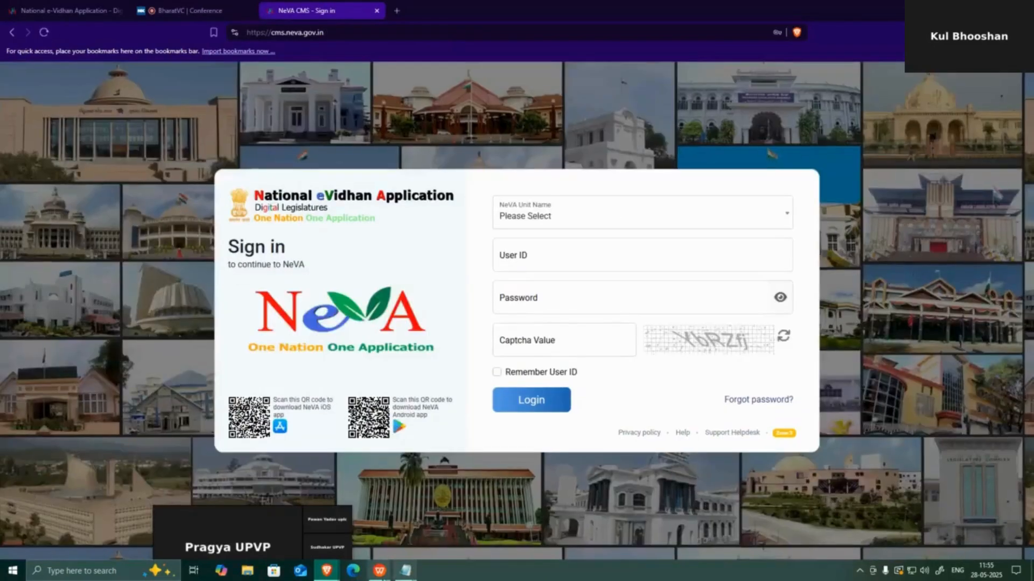
mouse_move(405, 569)
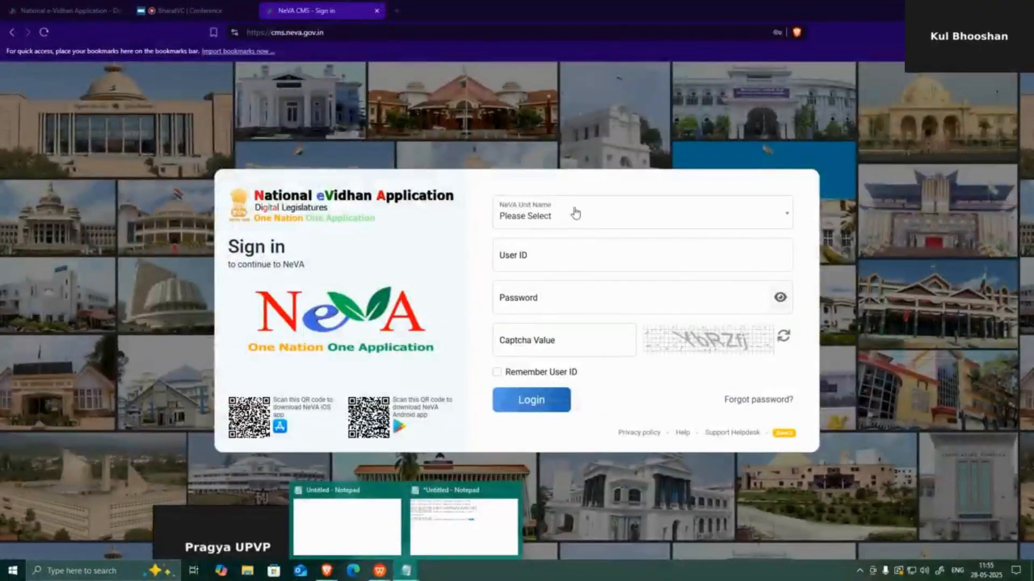
click(557, 215)
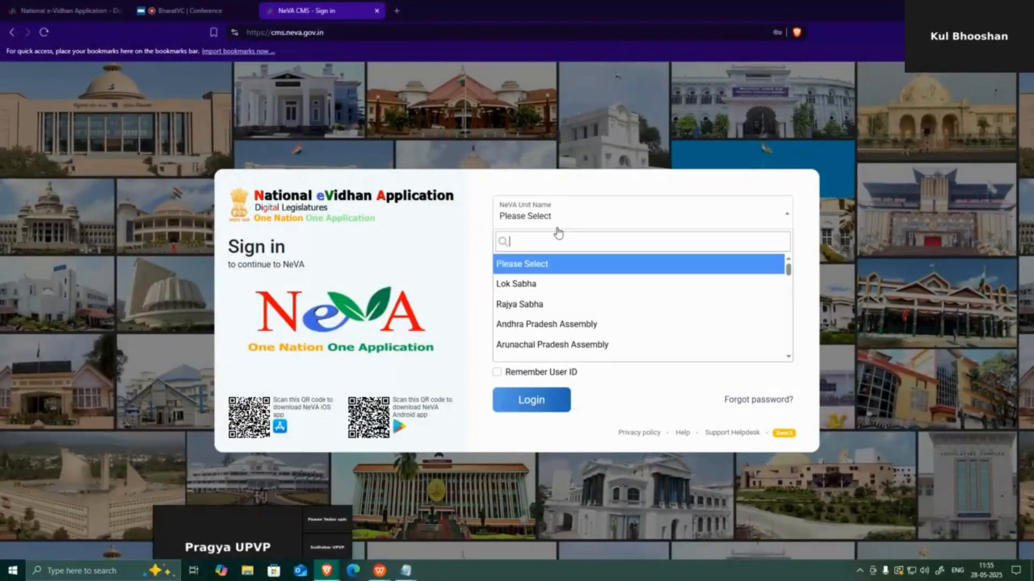
click(554, 282)
click(542, 253)
text(Sup)
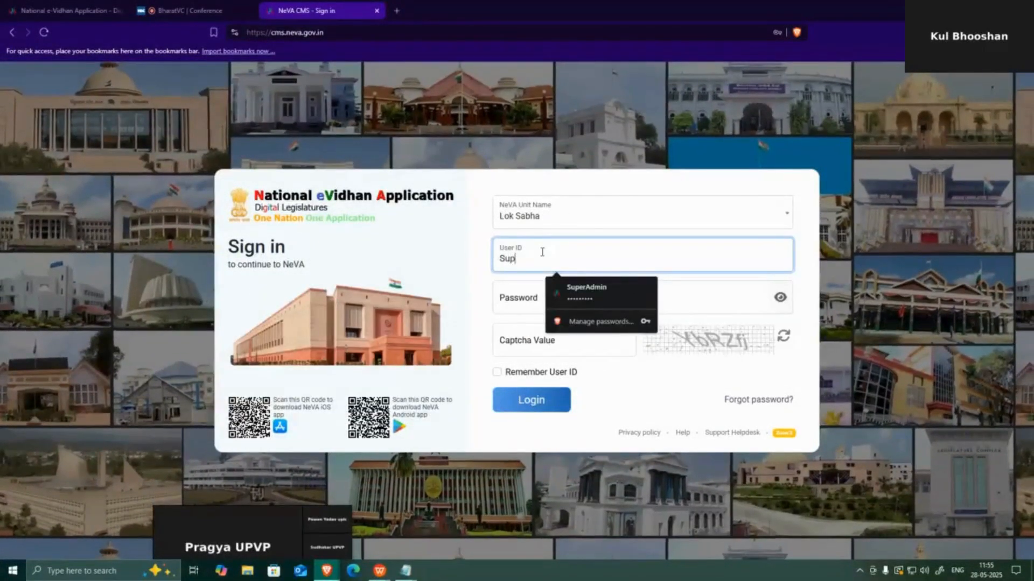
text(er)
key(BackSpace)
key(BackSpace)
key(BackSpace)
key(BackSpace)
key(BackSpace)
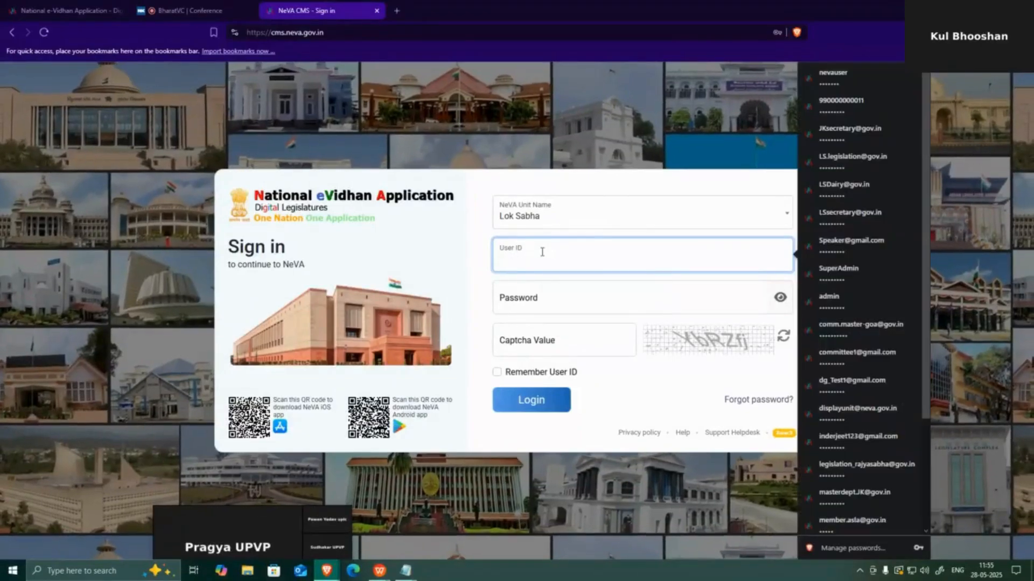
text(S)
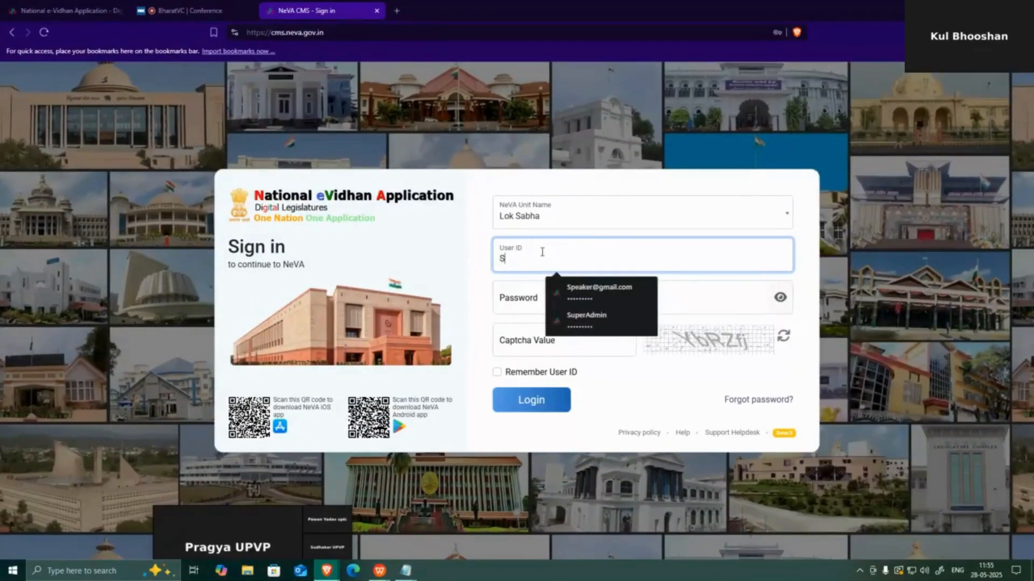
text(upera)
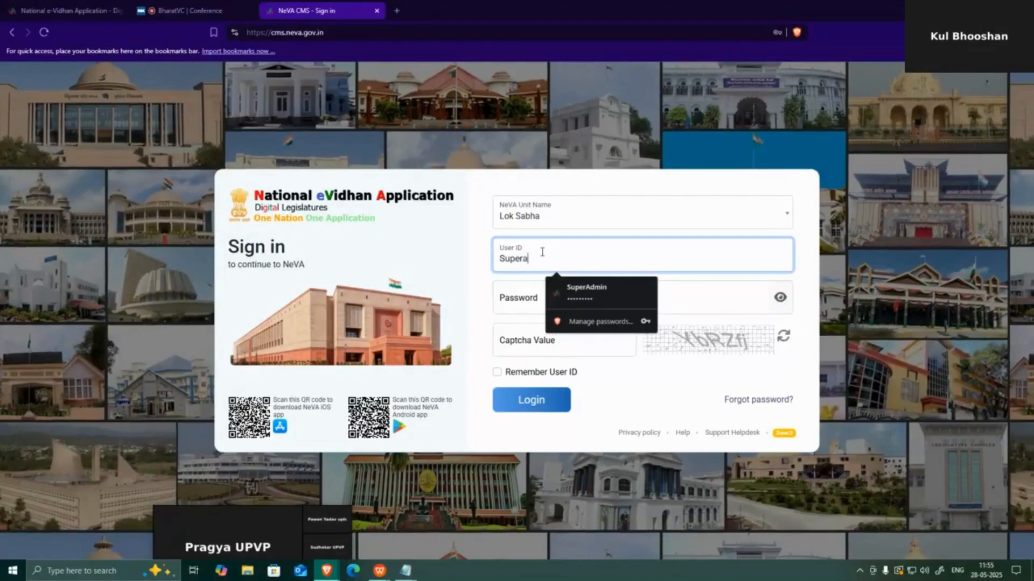
key(BackSpace)
text(Adm)
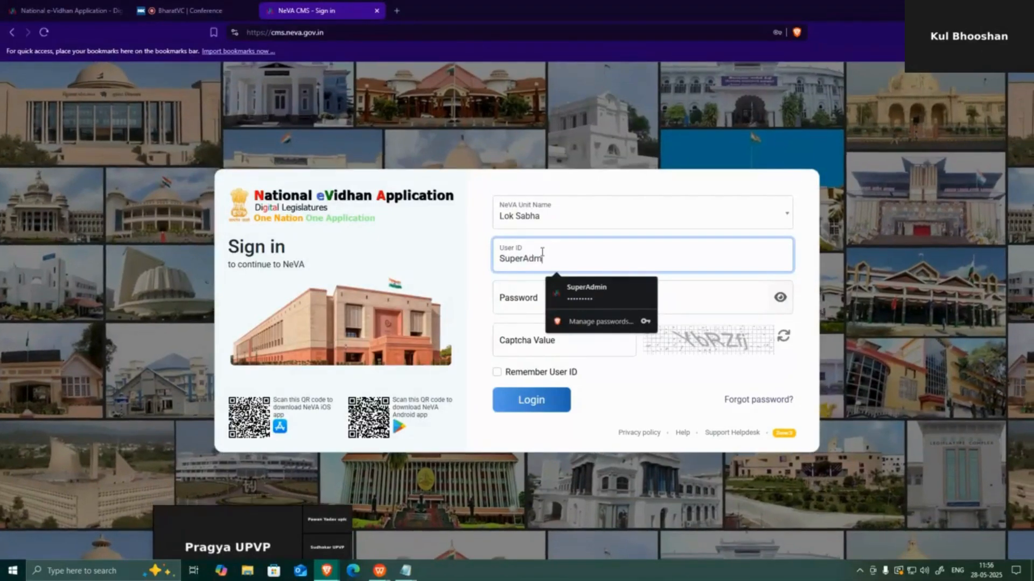
text(in)
click(508, 308)
Enter the SuperAdmin password and captcha t8HUnt, then submit the login
text(••)
key(BackSpace)
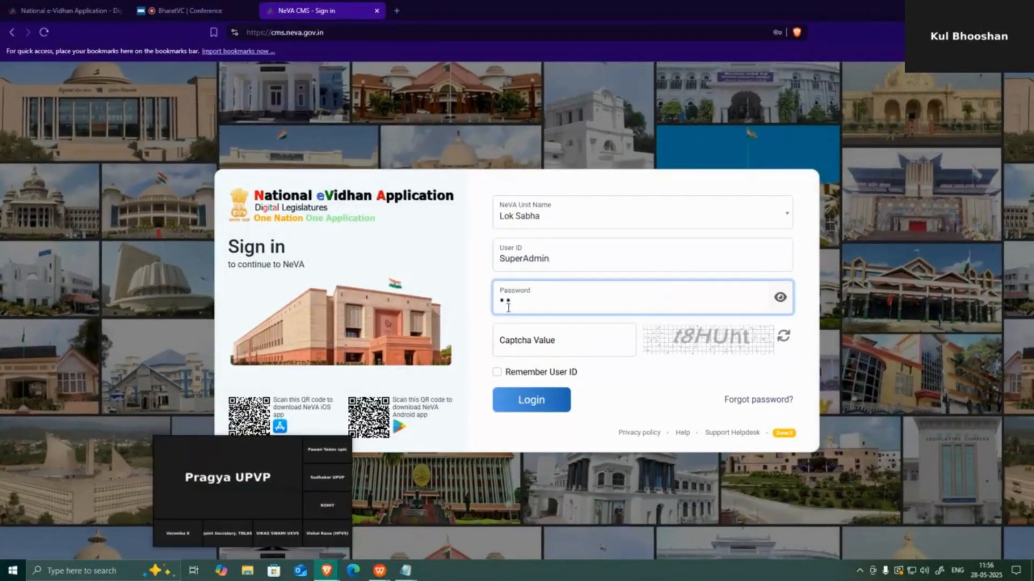
click(508, 308)
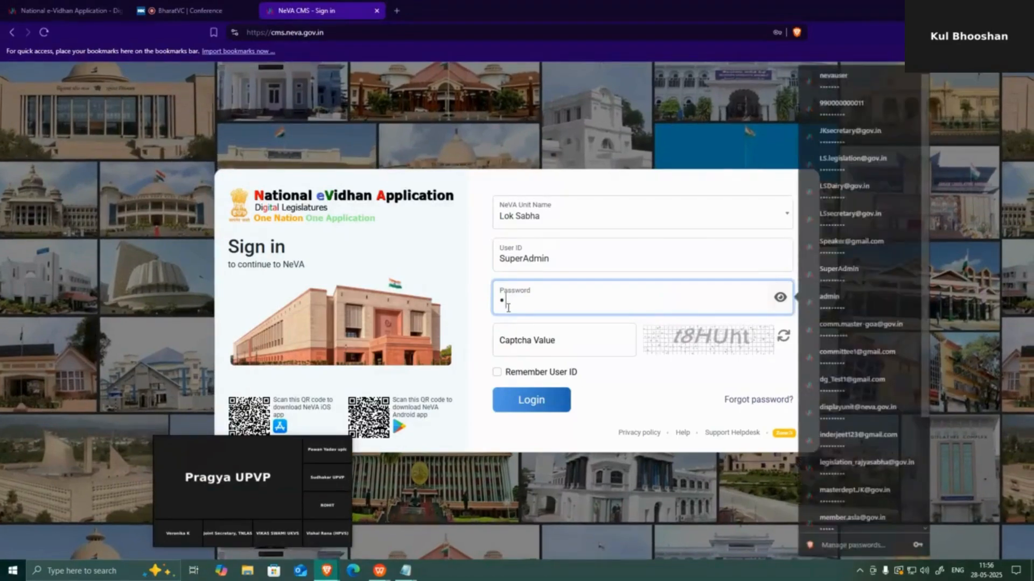
text(•)
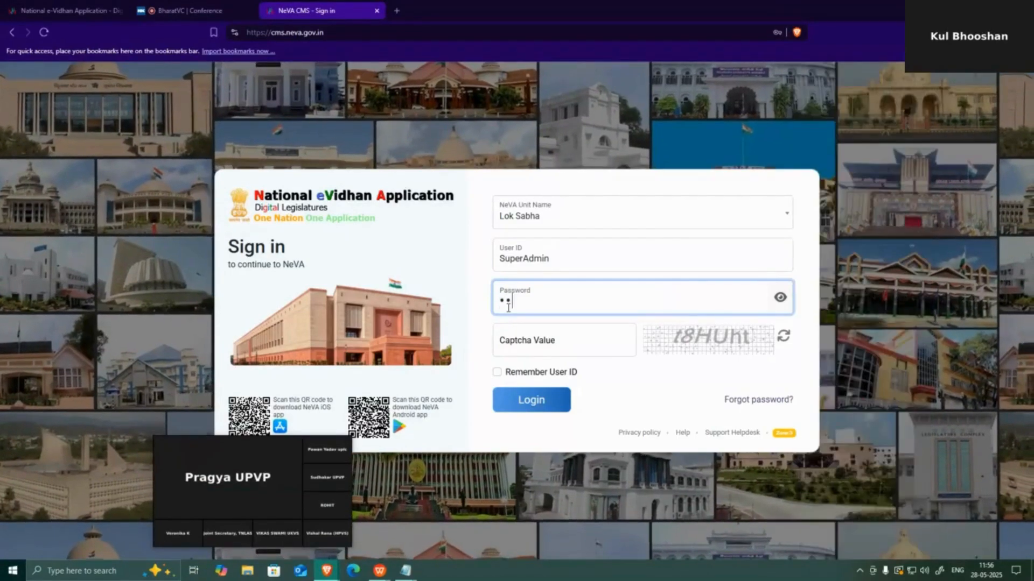
text(••)
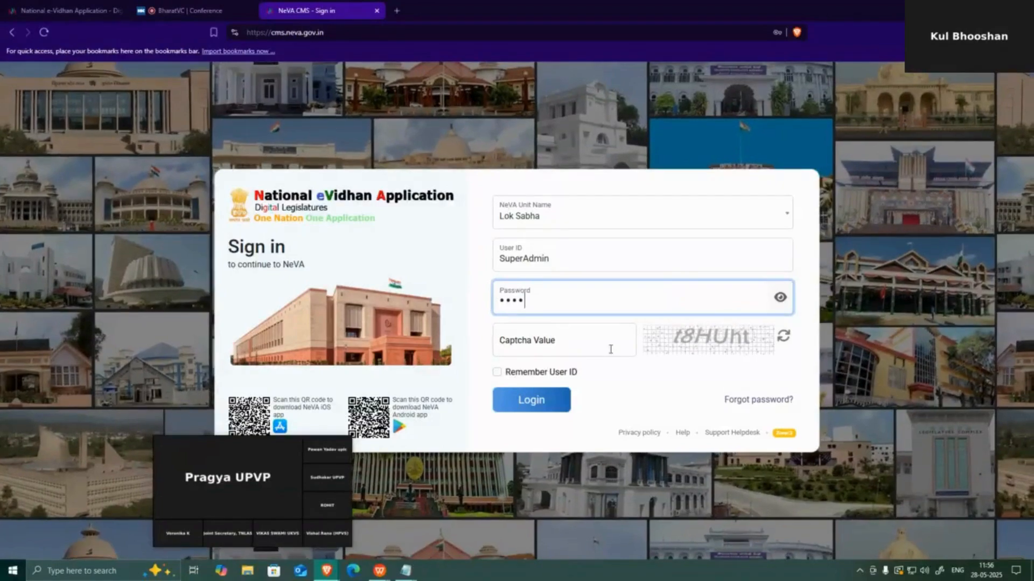
click(605, 344)
text(t)
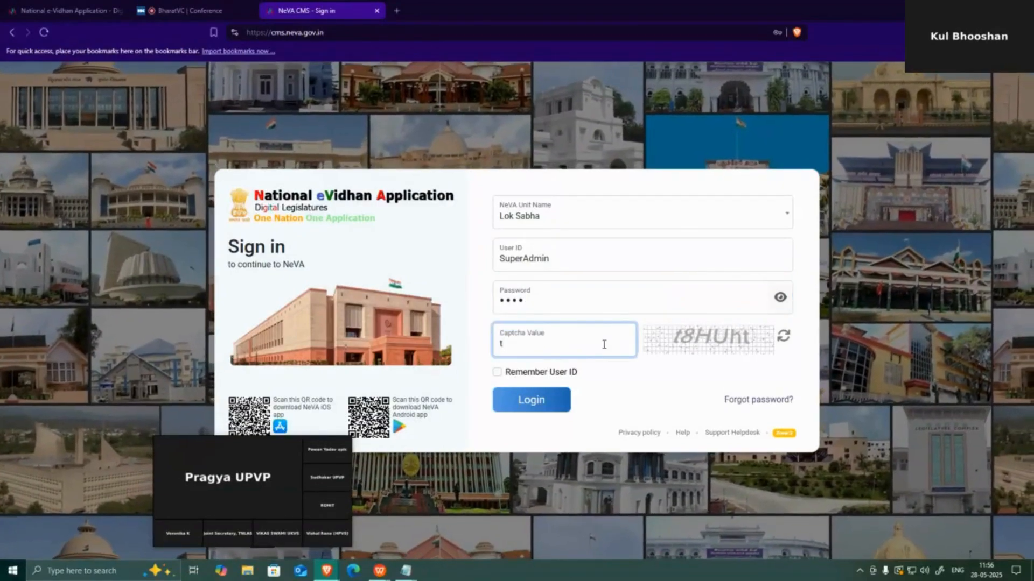
text(8H)
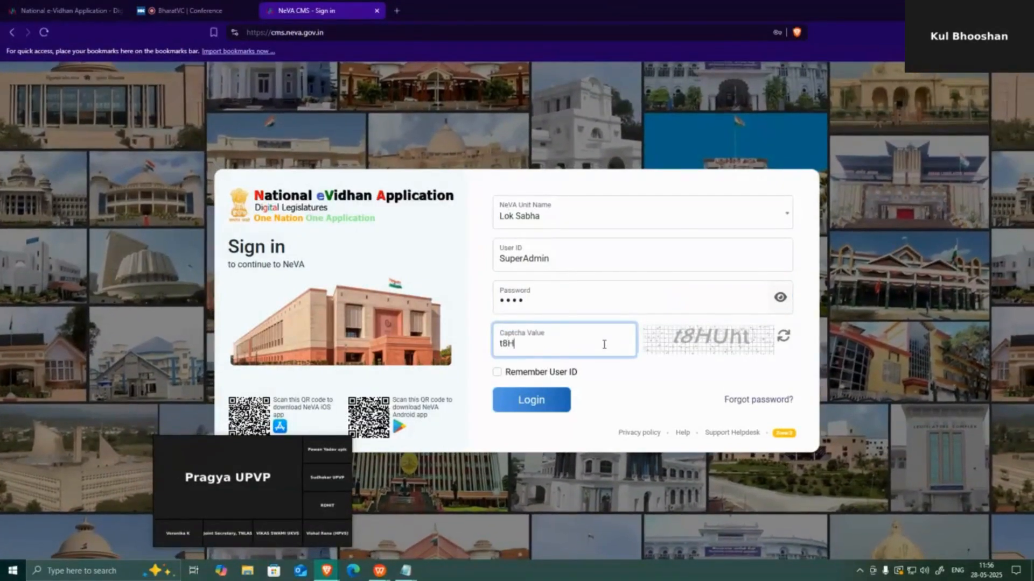
text(Unt)
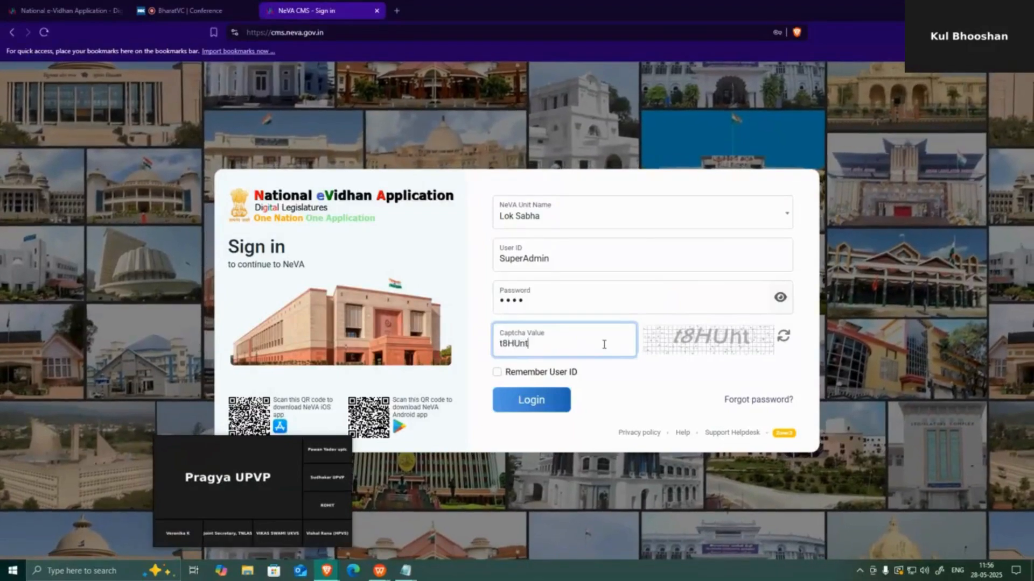
click(532, 401)
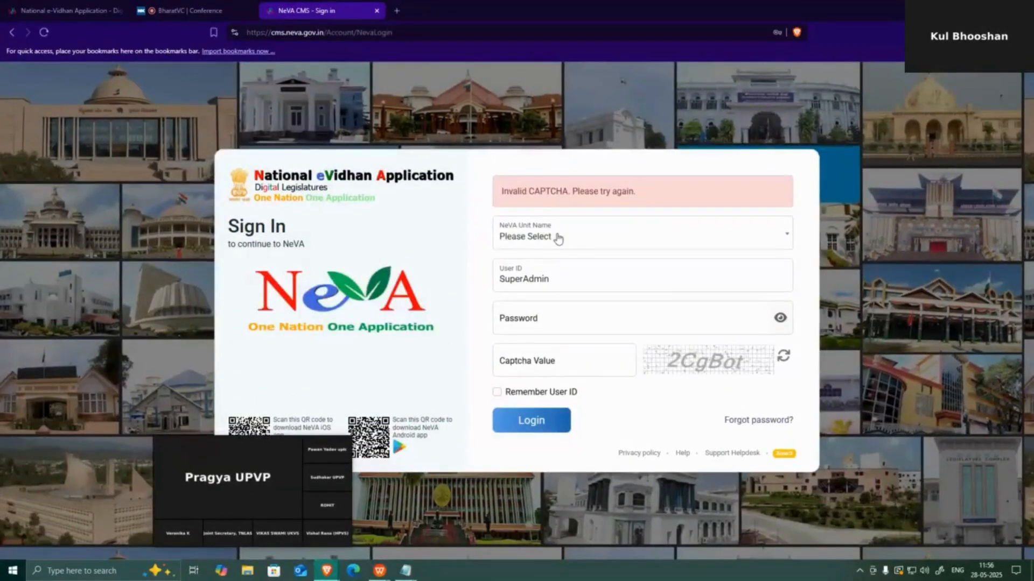
After the captcha error, reselect Lok Sabha, re-enter the password and captcha 2CgBot, and log in
click(558, 239)
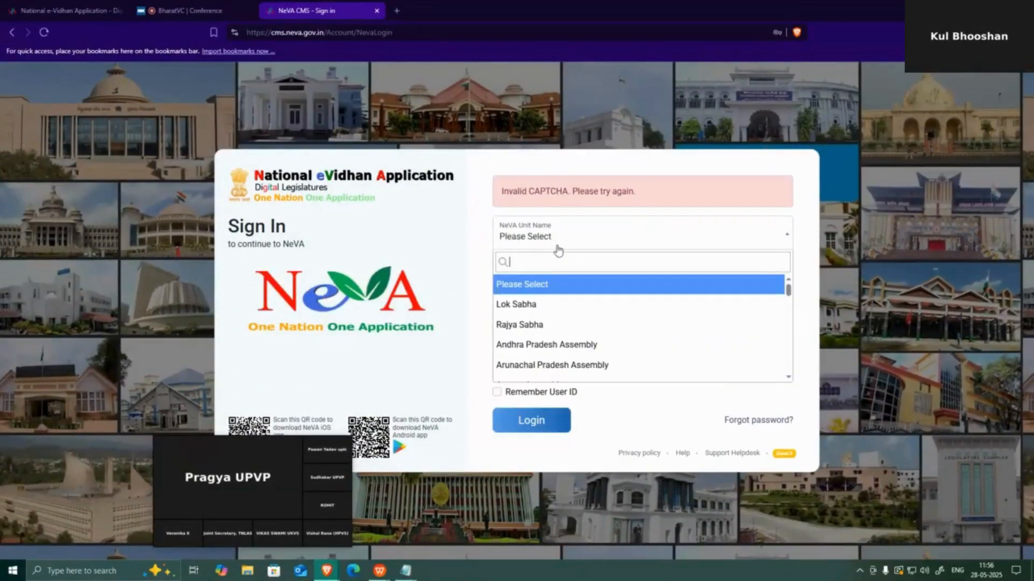
click(544, 304)
click(539, 325)
text(••)
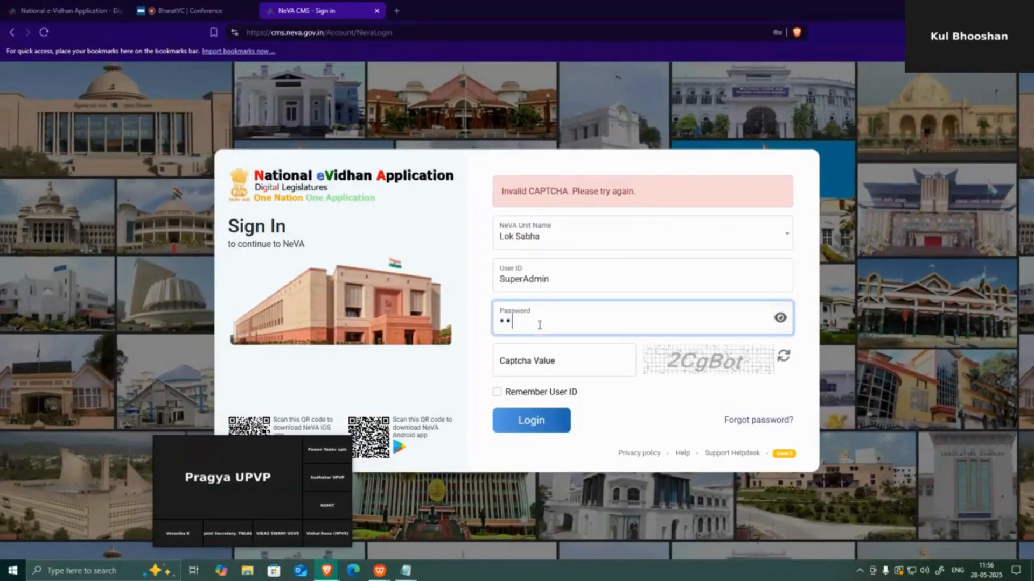
text(••)
click(583, 370)
text(2C)
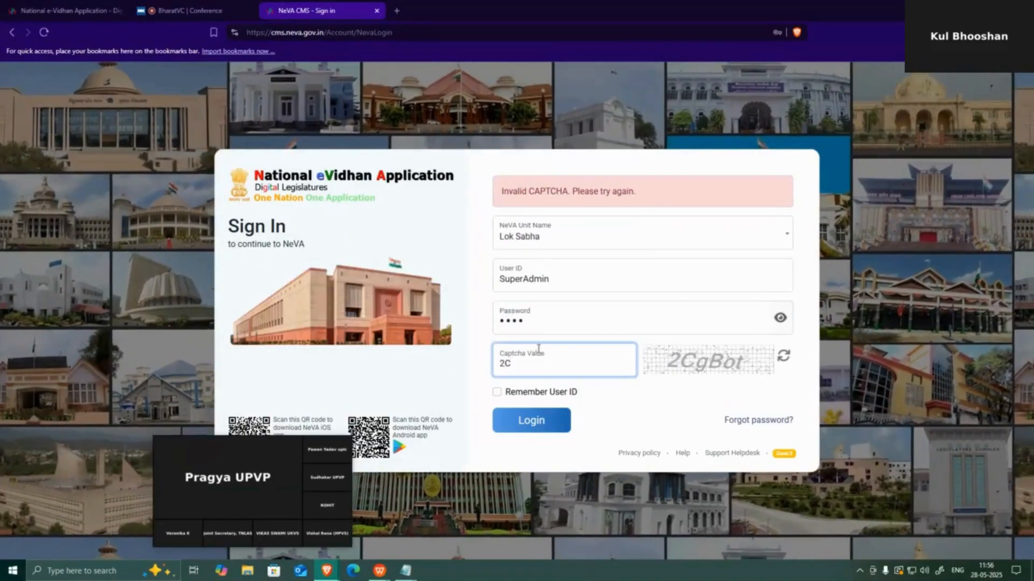
text(gBot)
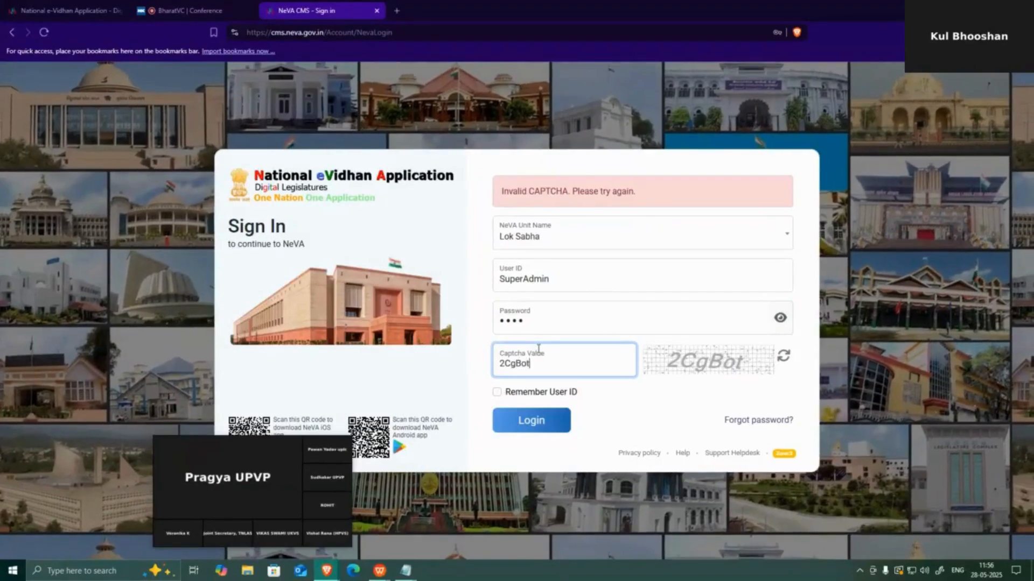
key(Return)
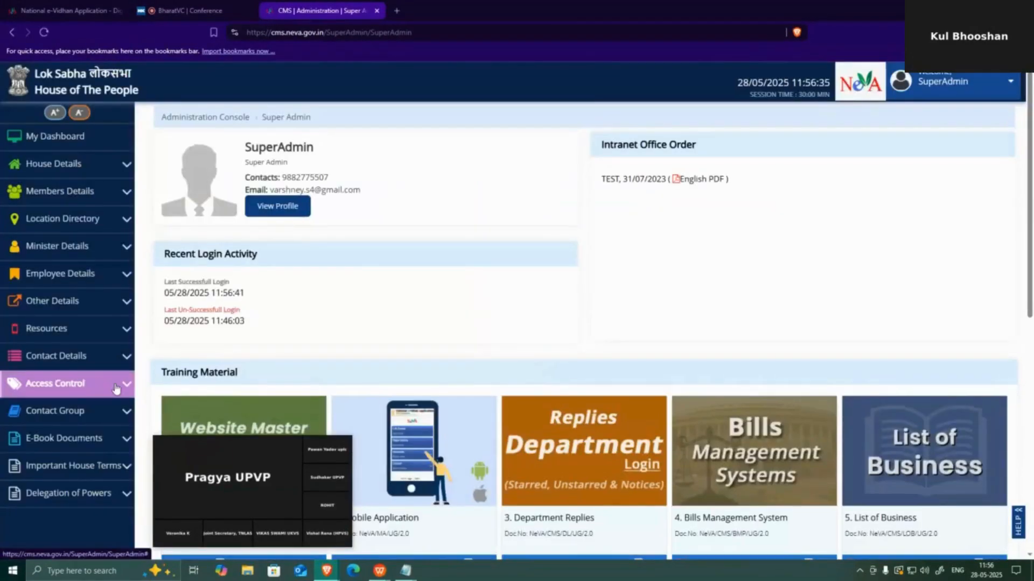
Open Access Control > Pending Request to list the 24 awaiting requests
click(115, 384)
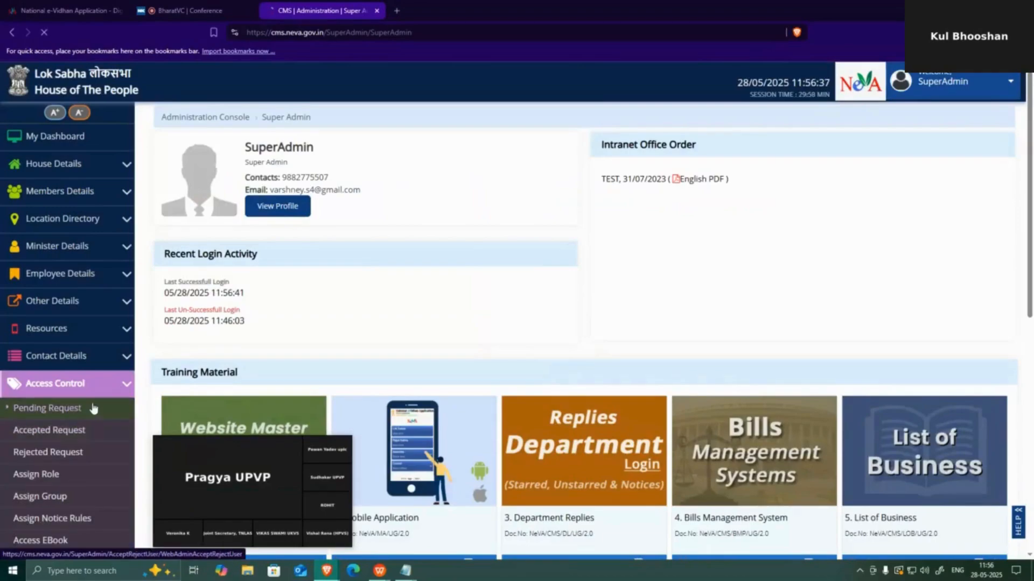
click(76, 408)
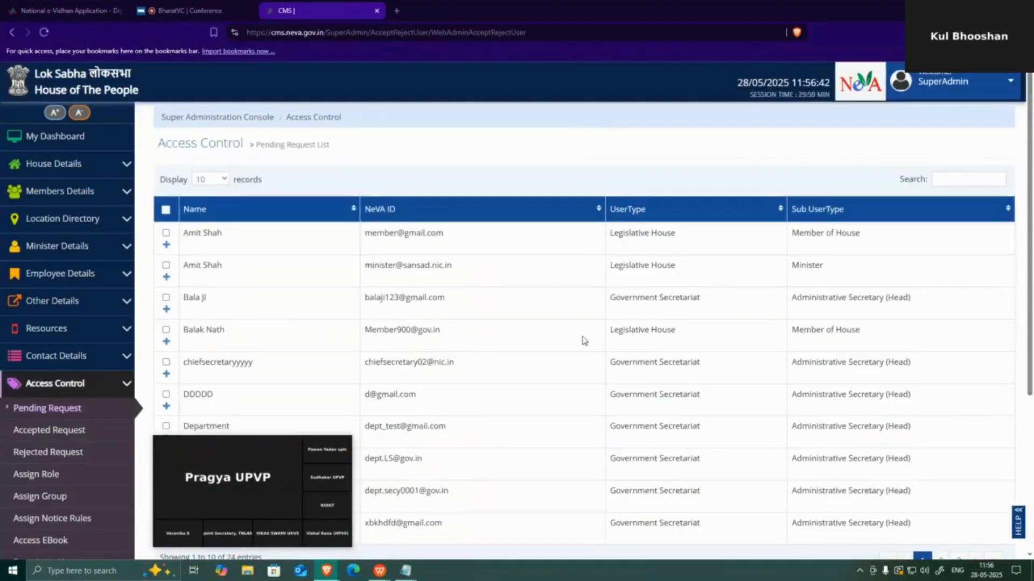
Search the requests for the member's NeVA ID from Notepad, accept it, and confirm
mouse_move(414, 573)
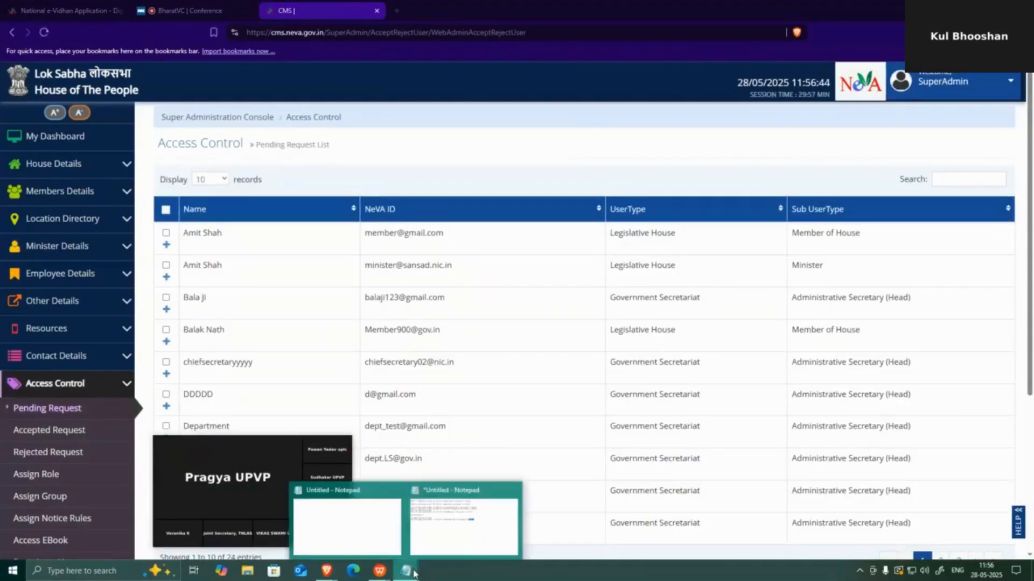
click(469, 522)
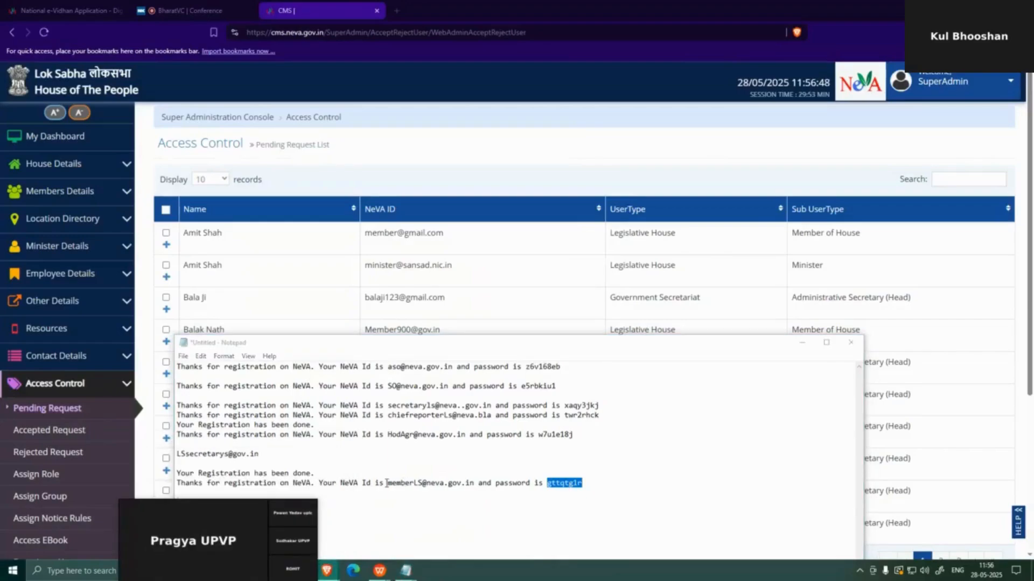
drag(386, 483, 475, 484)
key(ctrl+c)
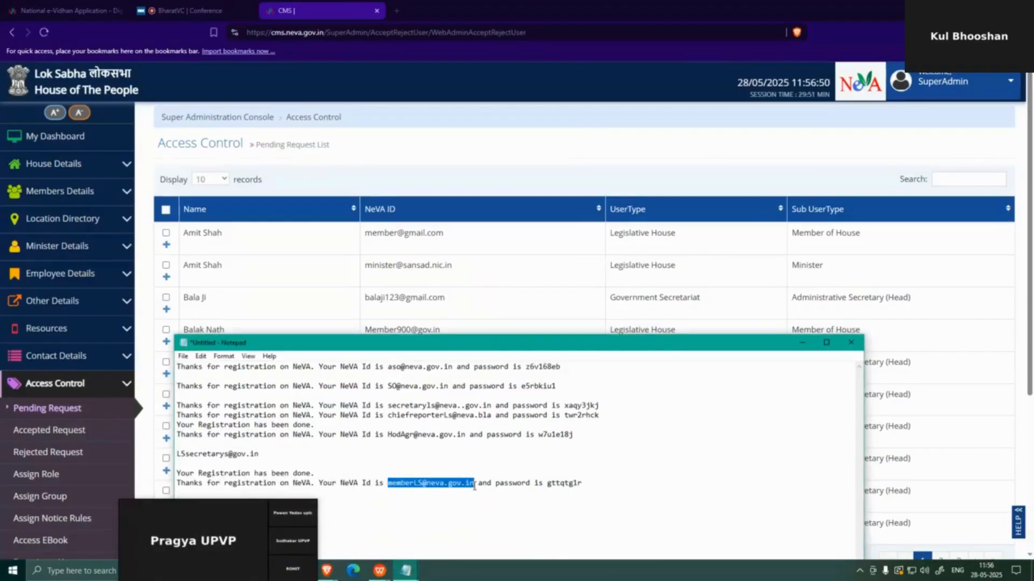
click(969, 185)
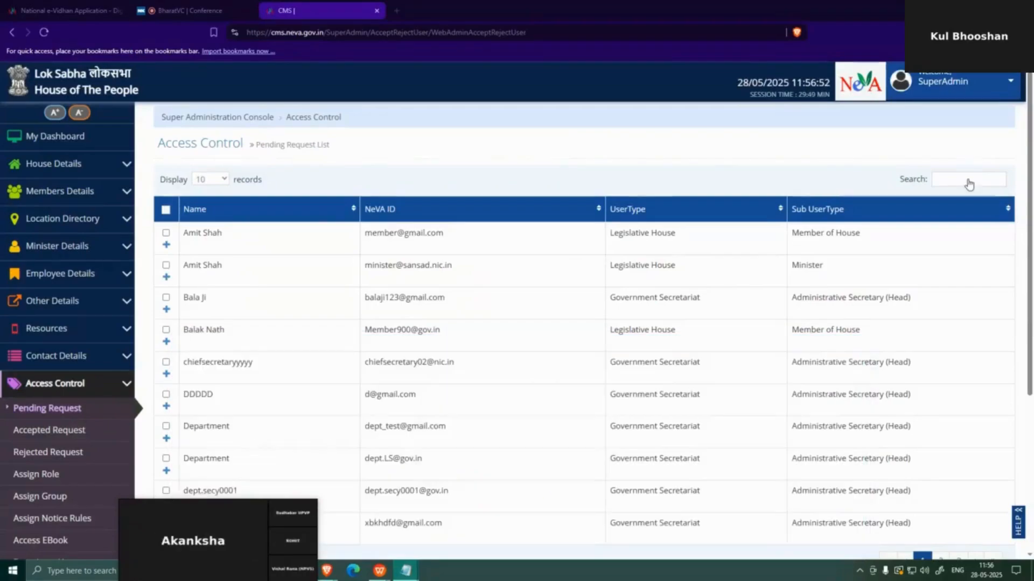
key(ctrl+v)
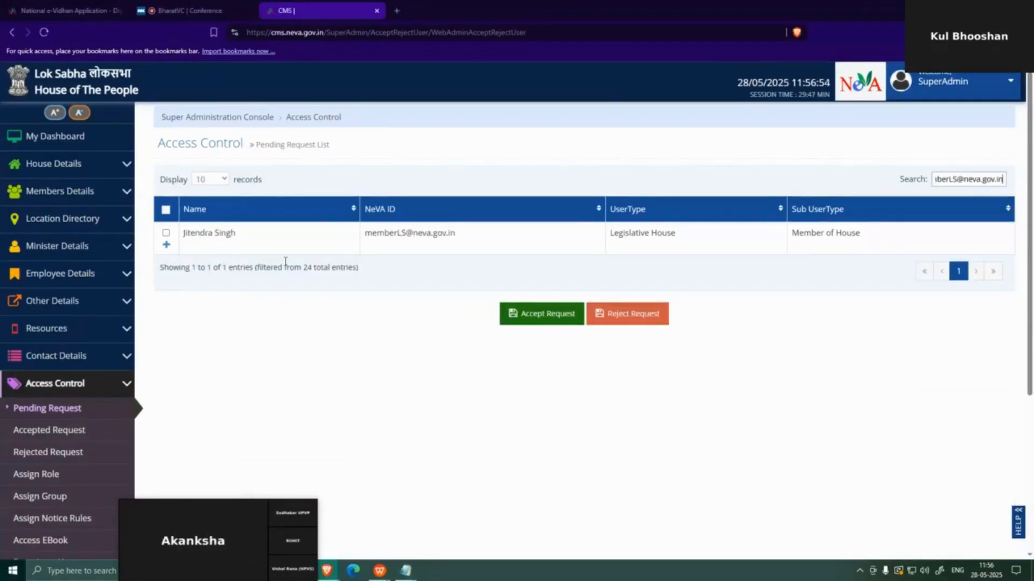
click(166, 233)
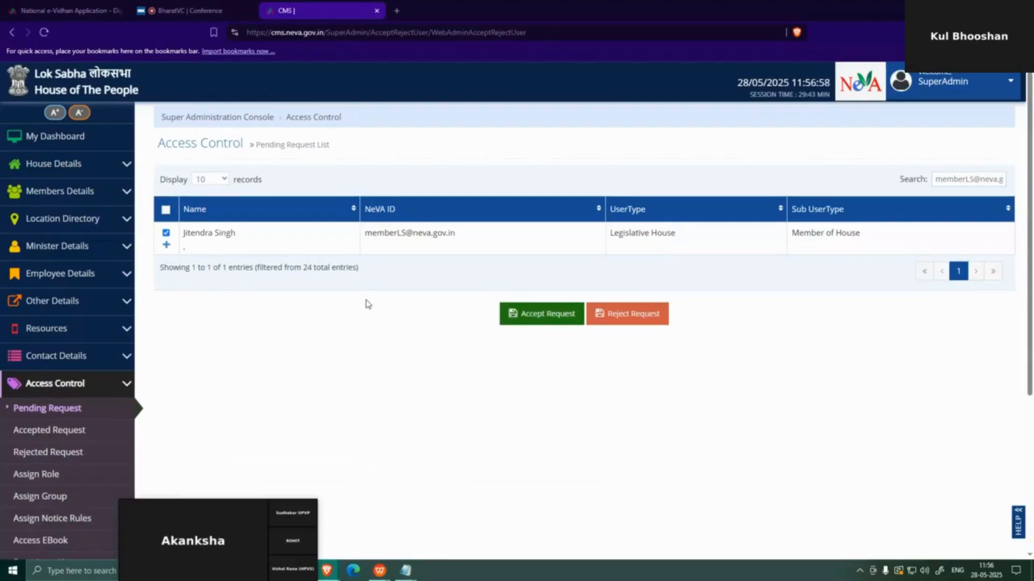
click(541, 314)
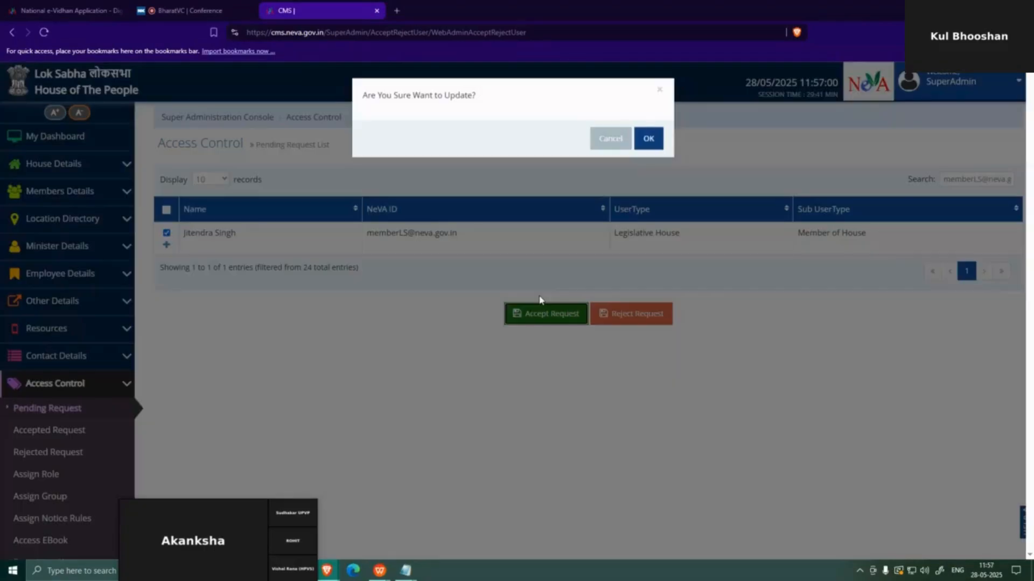
click(649, 140)
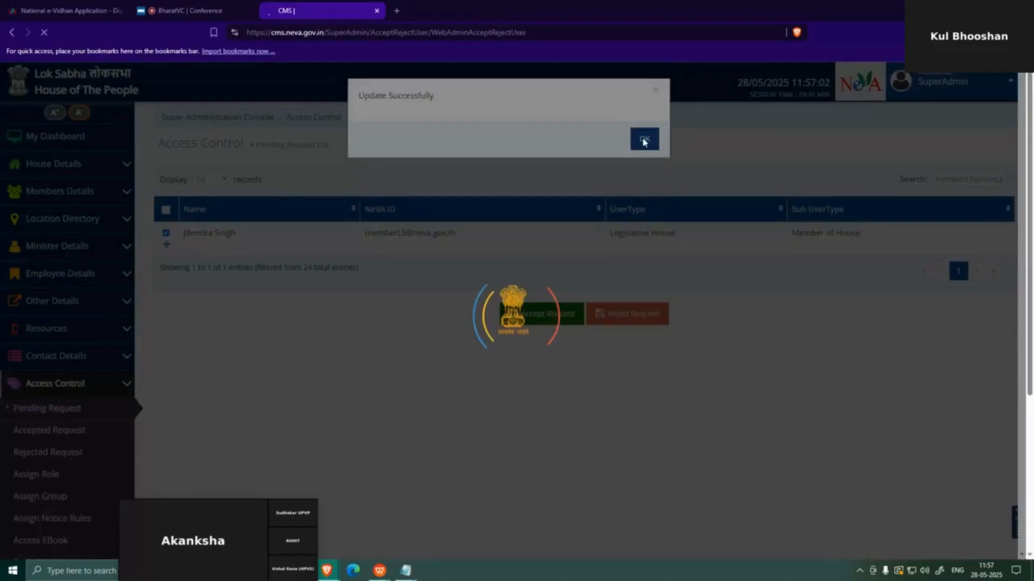
click(645, 139)
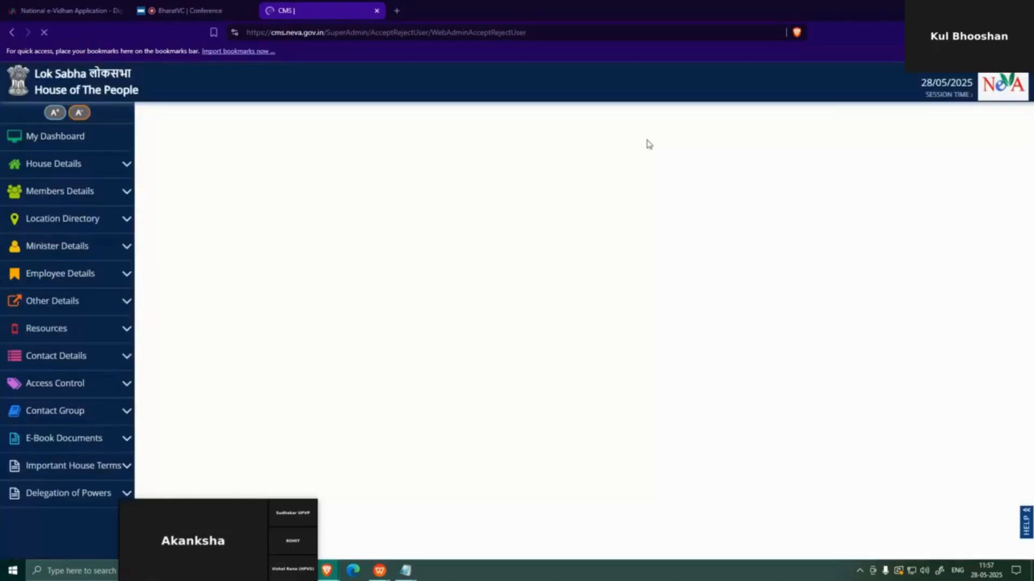
Sign out of SuperAdmin and set the sign-in unit to Lok Sabha
click(1005, 91)
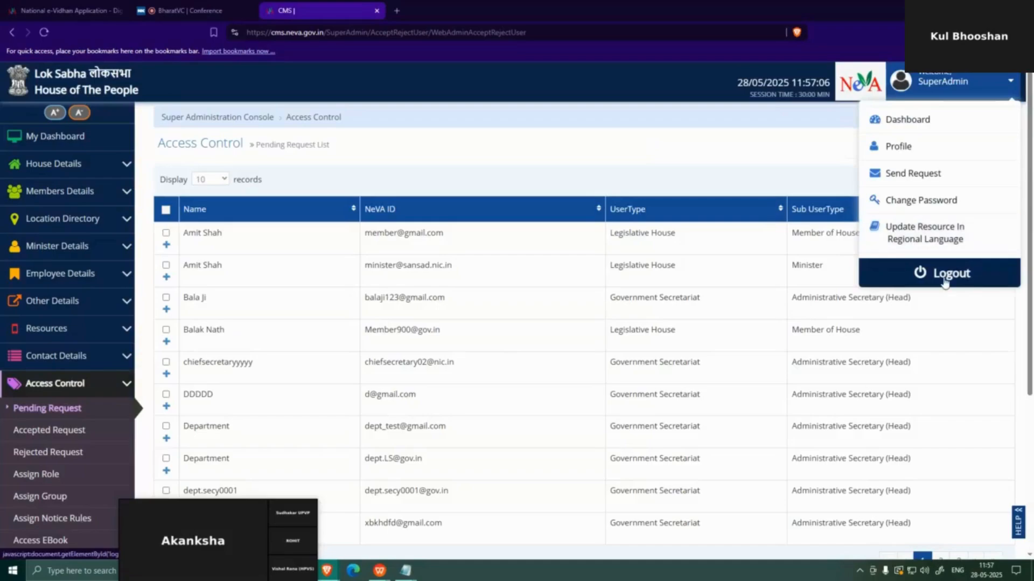
click(944, 278)
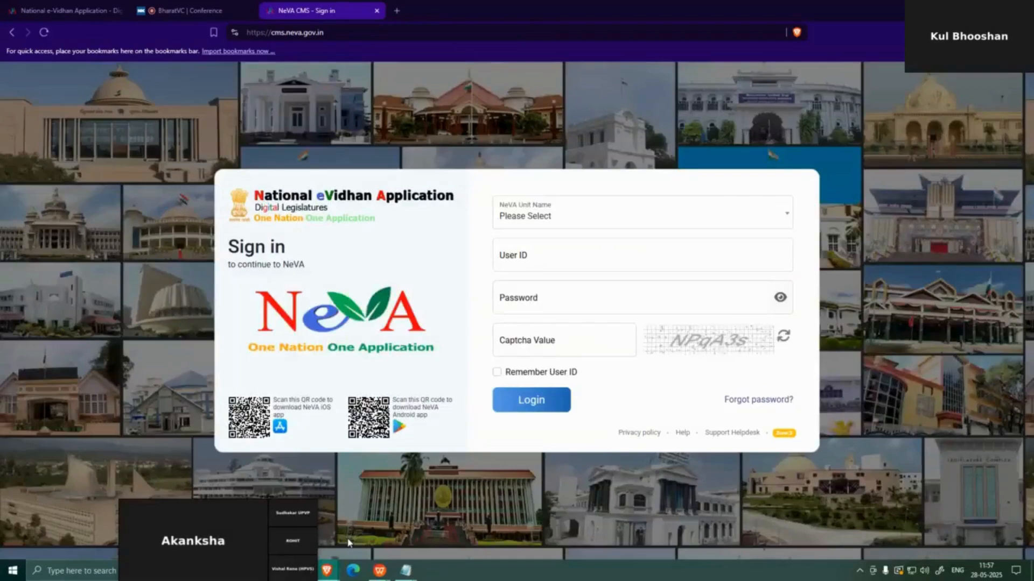
click(405, 570)
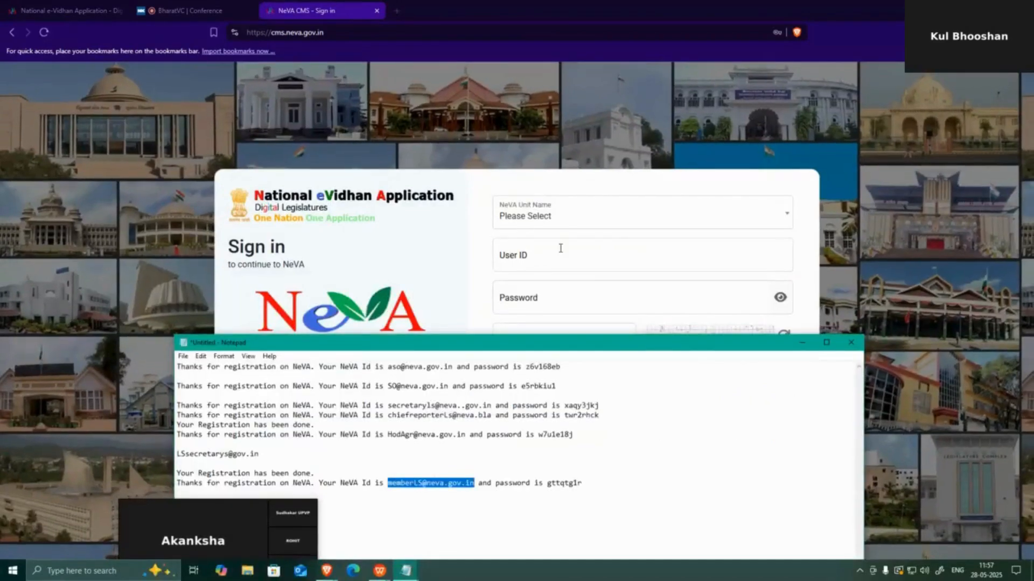
click(561, 223)
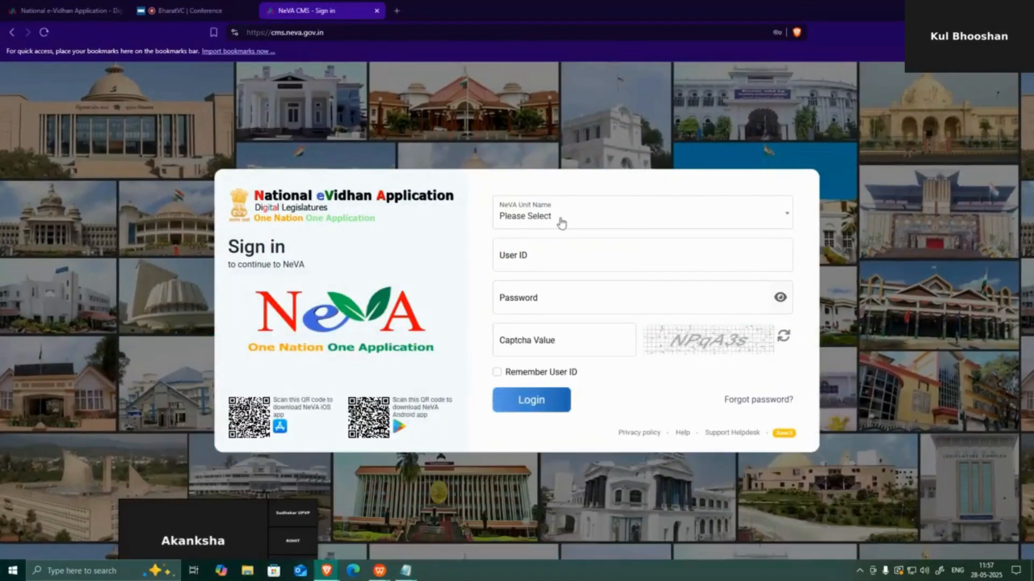
click(532, 263)
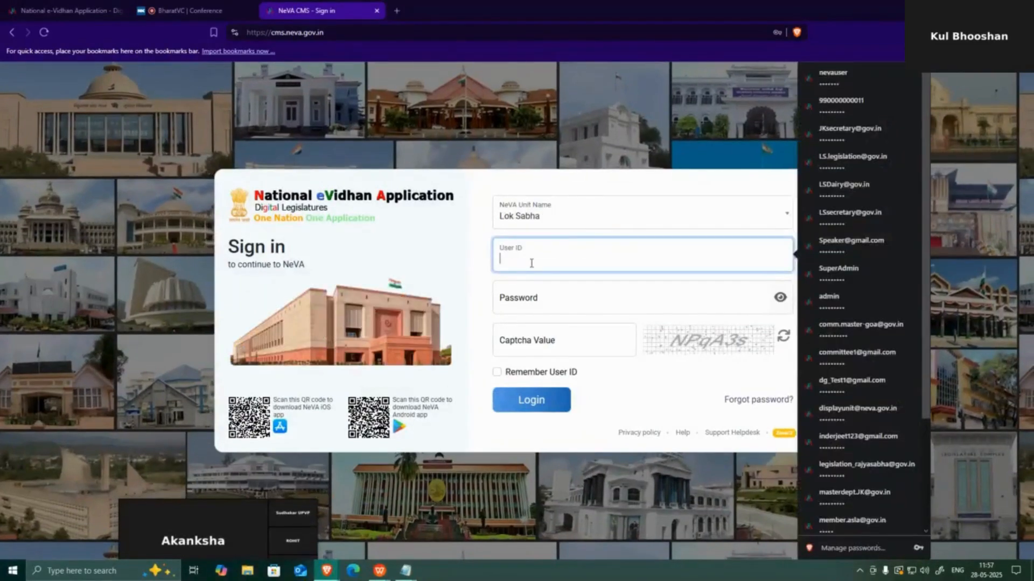
Paste the member's user ID and password from Notepad and type captcha fonwVw
key(ctrl+v)
key(alt+Tab)
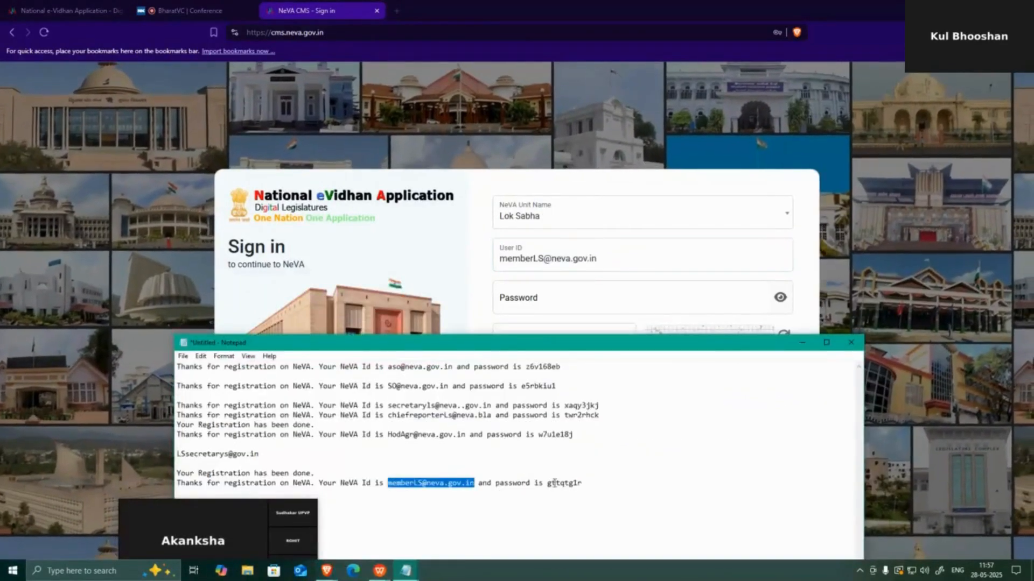
double_click(554, 483)
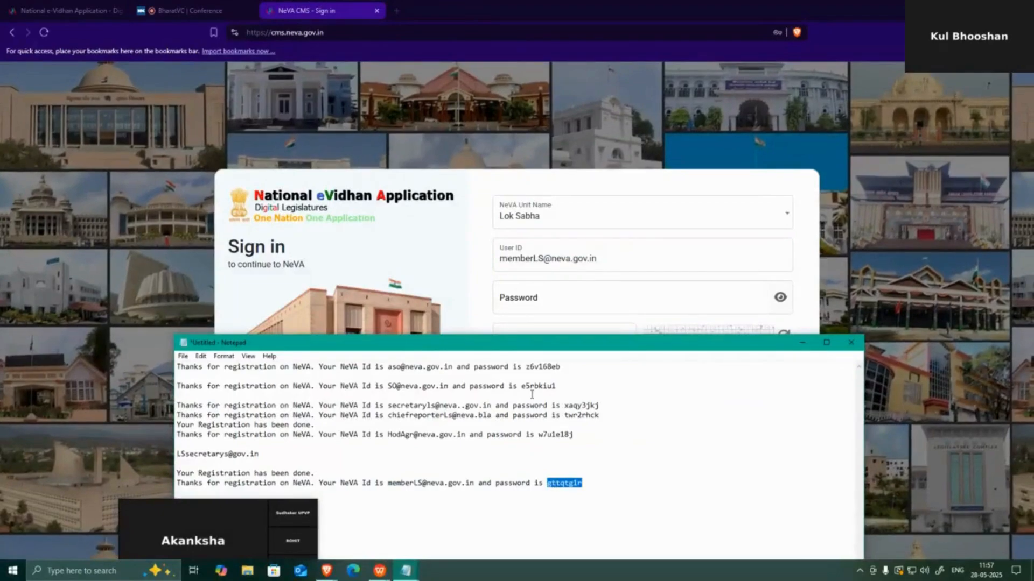
click(527, 300)
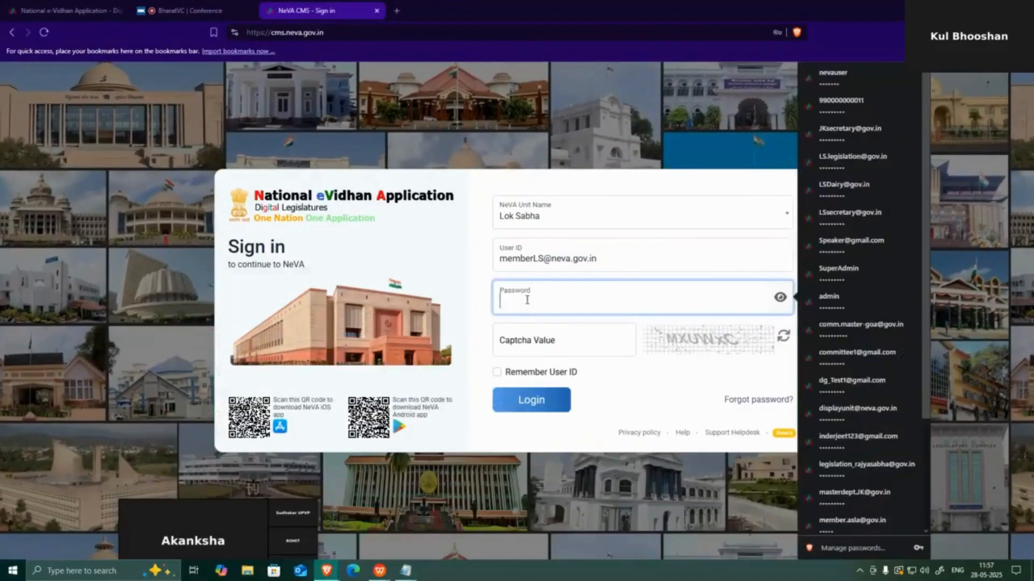
key(ctrl+v)
click(533, 340)
text(fo)
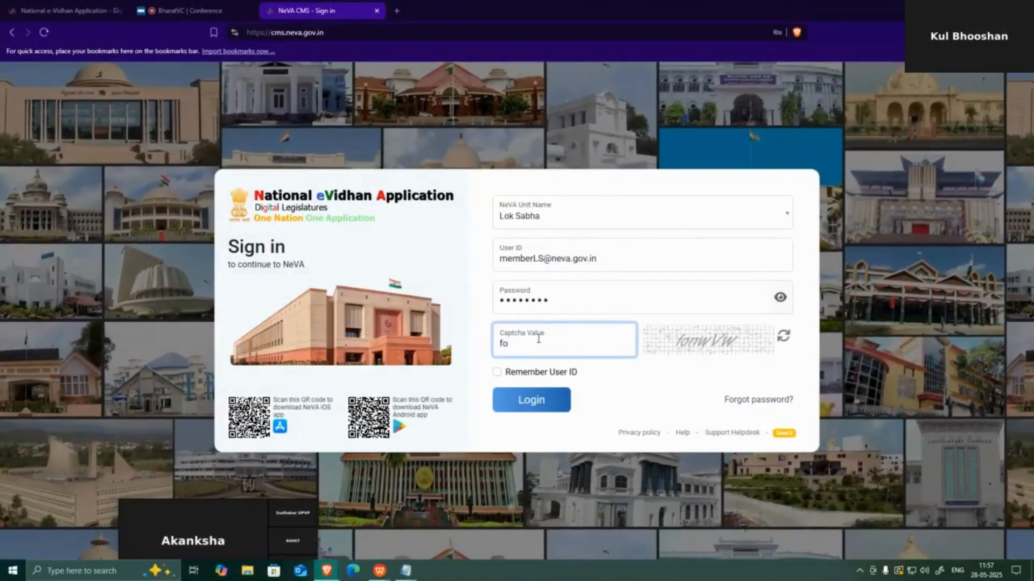
text(nw)
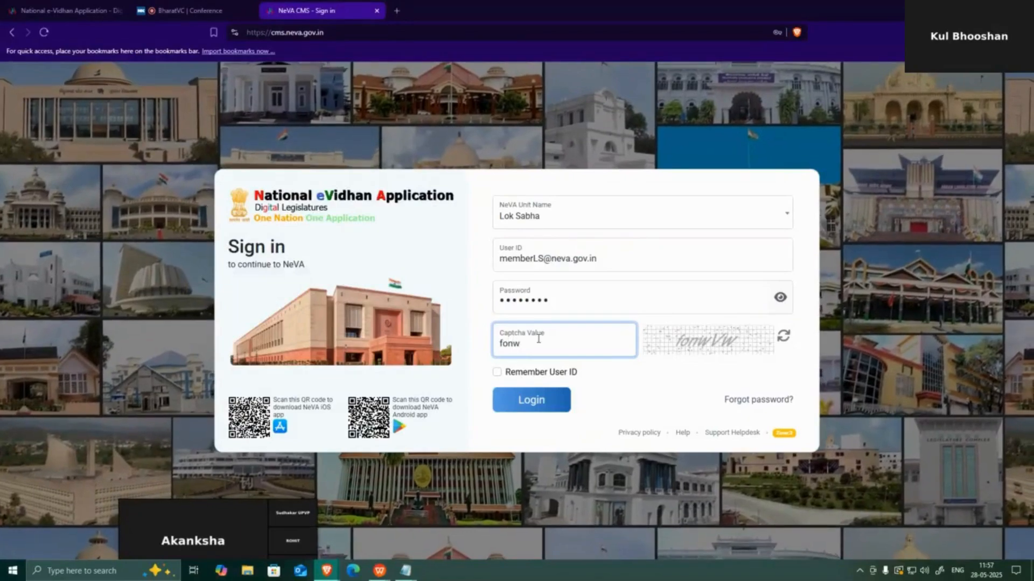
text(V)
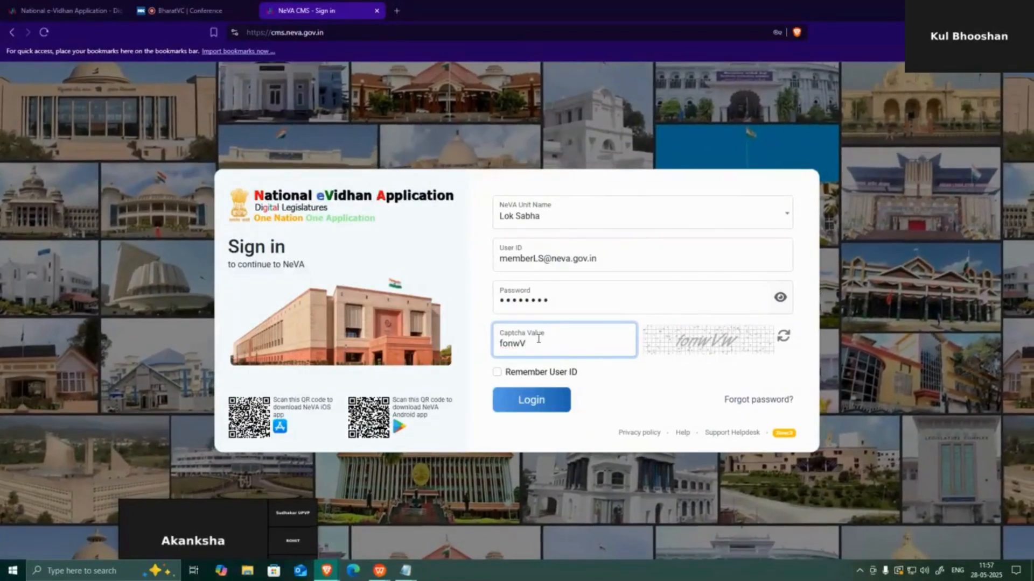
text(w)
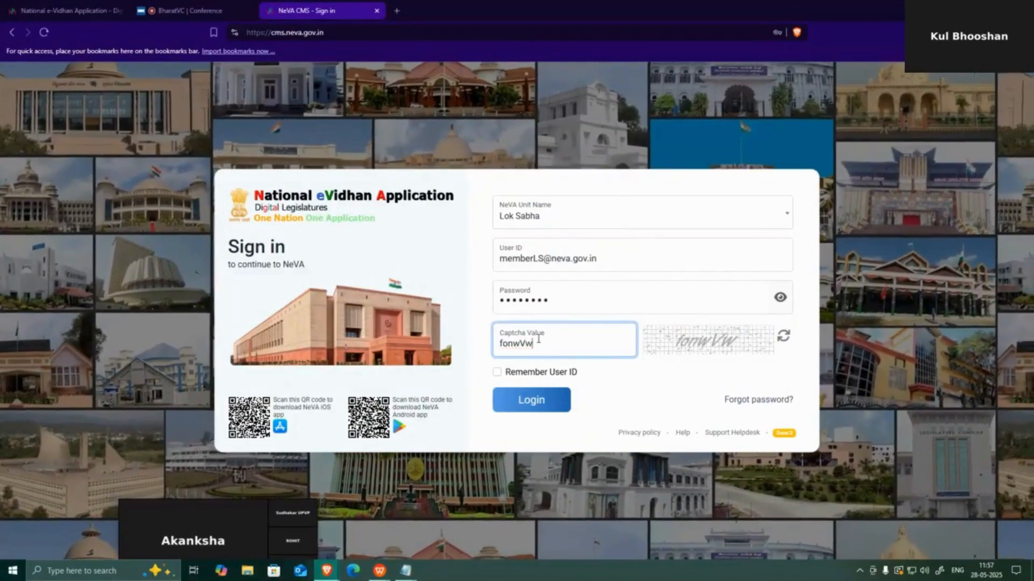
Log in as the member, open Profile, and browse the personal details and designation sections
click(555, 410)
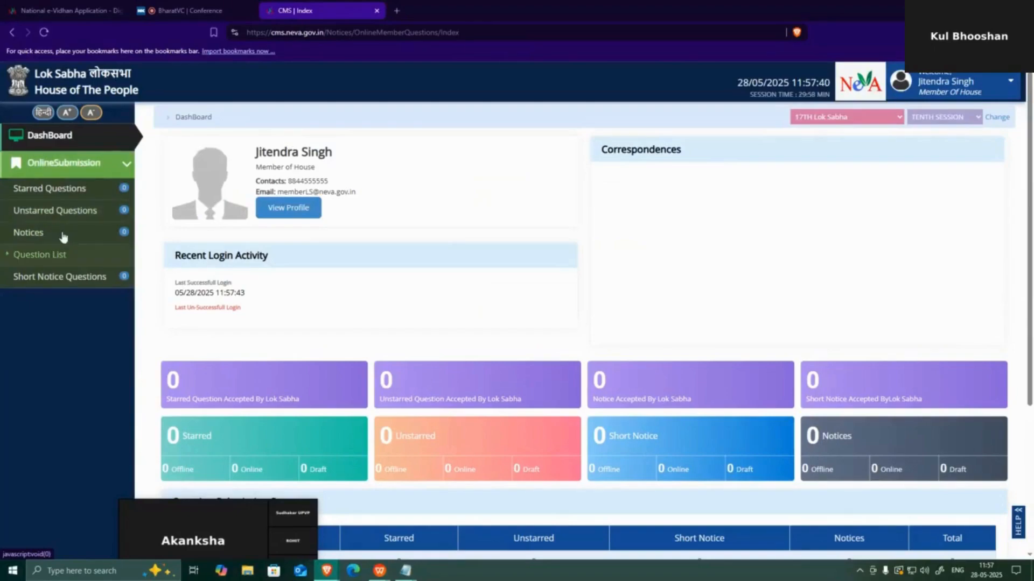
click(979, 92)
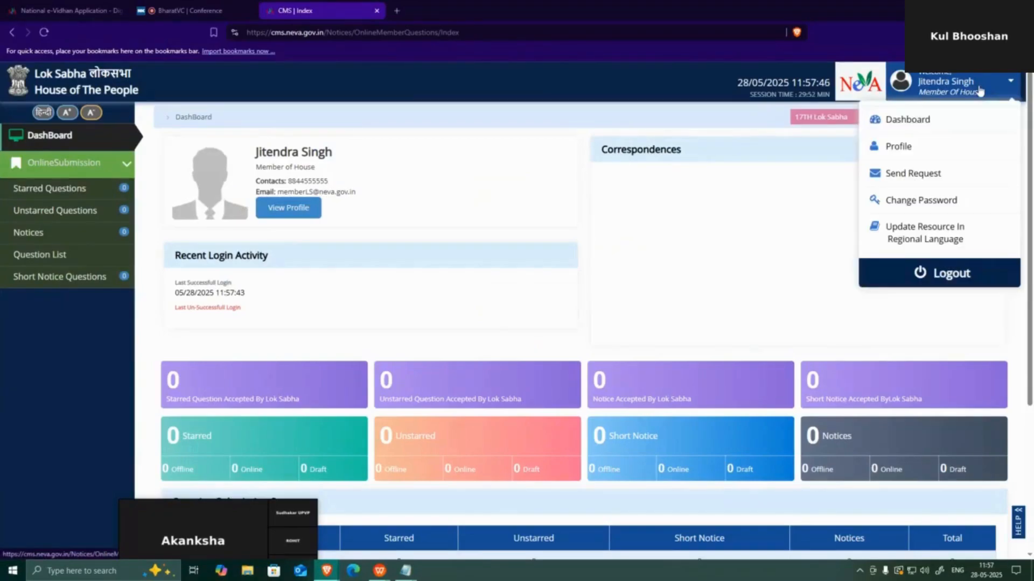
click(899, 149)
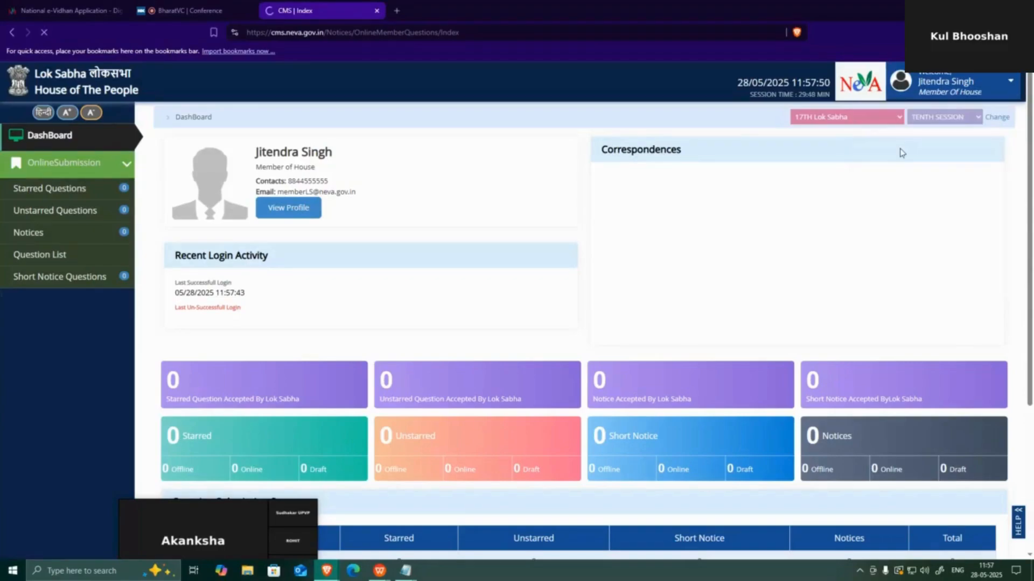
scroll(896, 204, down, 3)
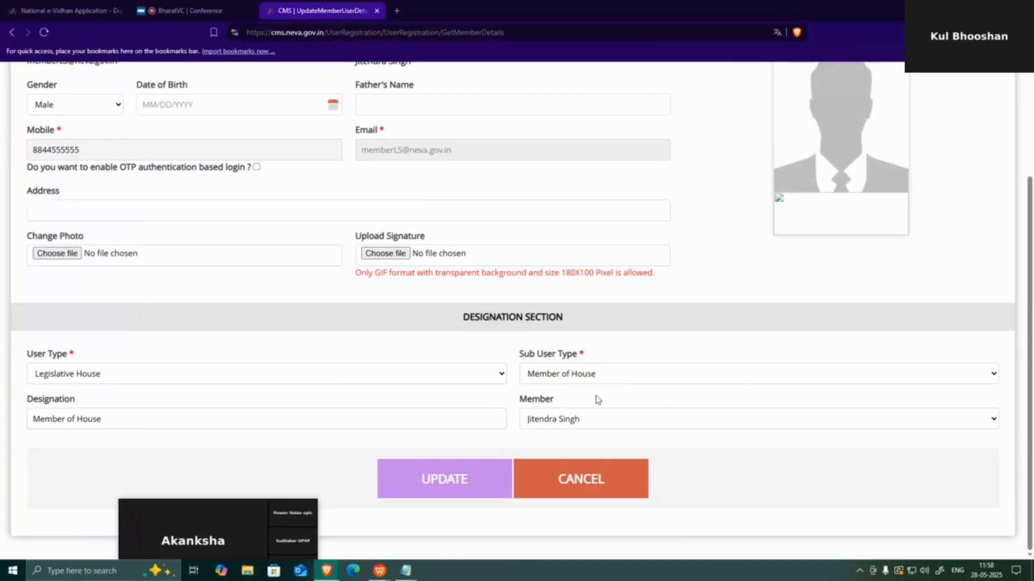
scroll(654, 375, up, 2)
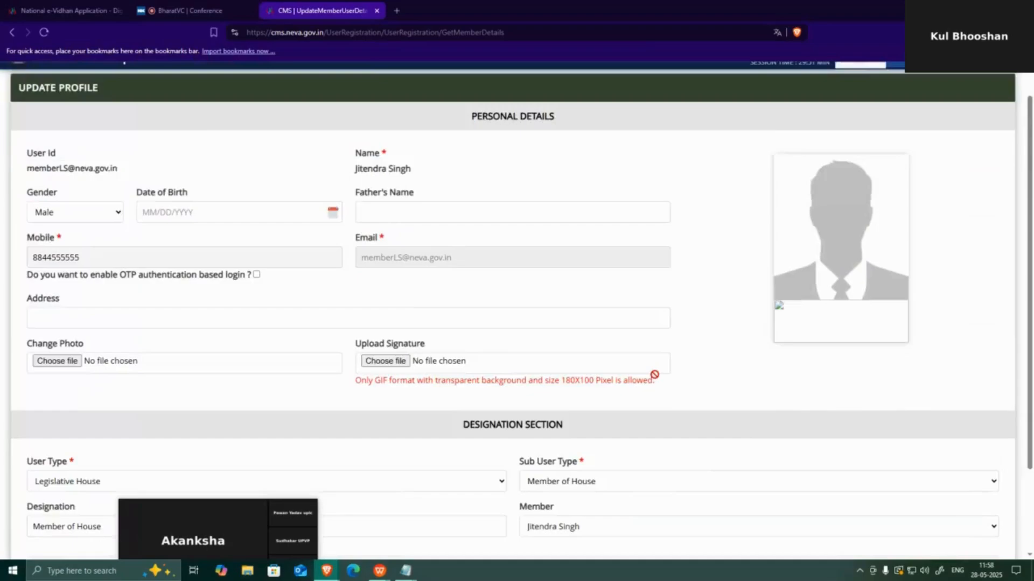
scroll(654, 377, down, 2)
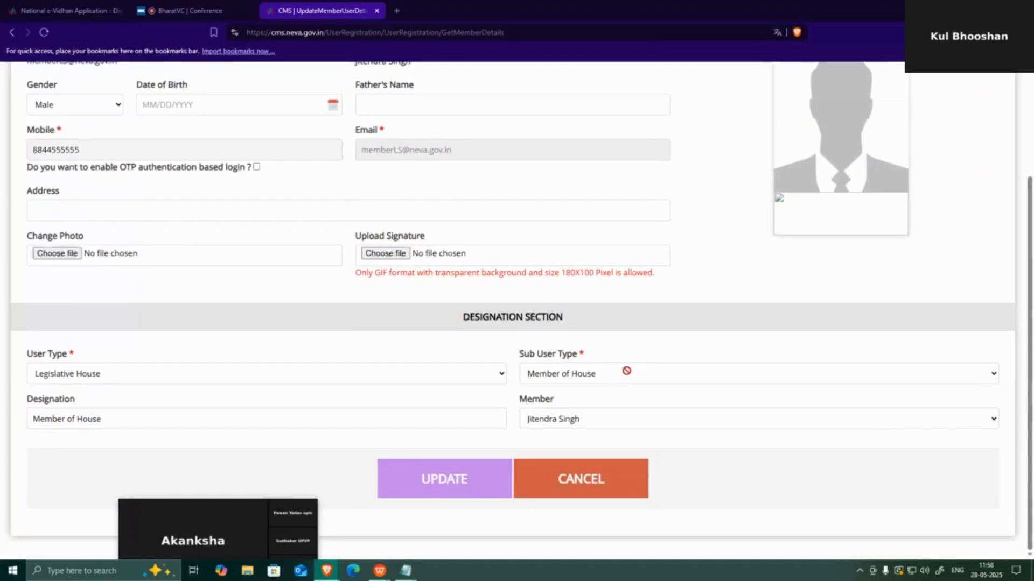
scroll(629, 374, up, 1)
scroll(628, 373, up, 3)
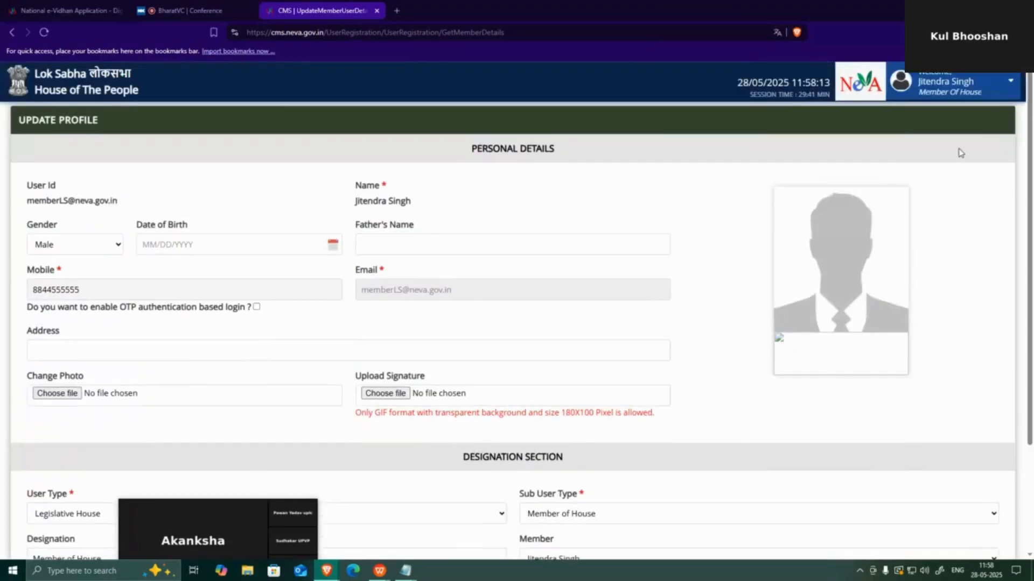
click(974, 82)
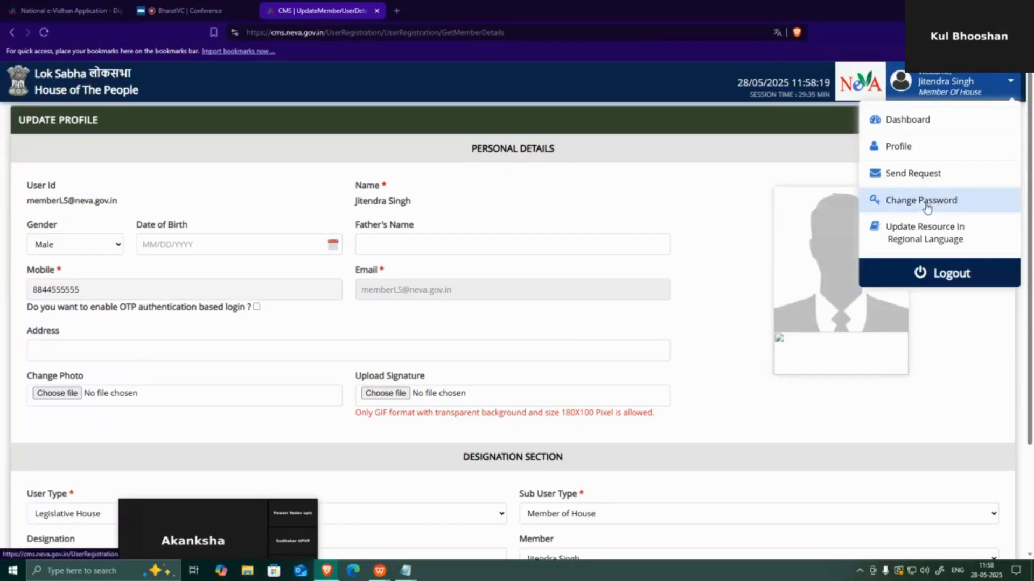
scroll(927, 207, down, 2)
scroll(923, 213, up, 1)
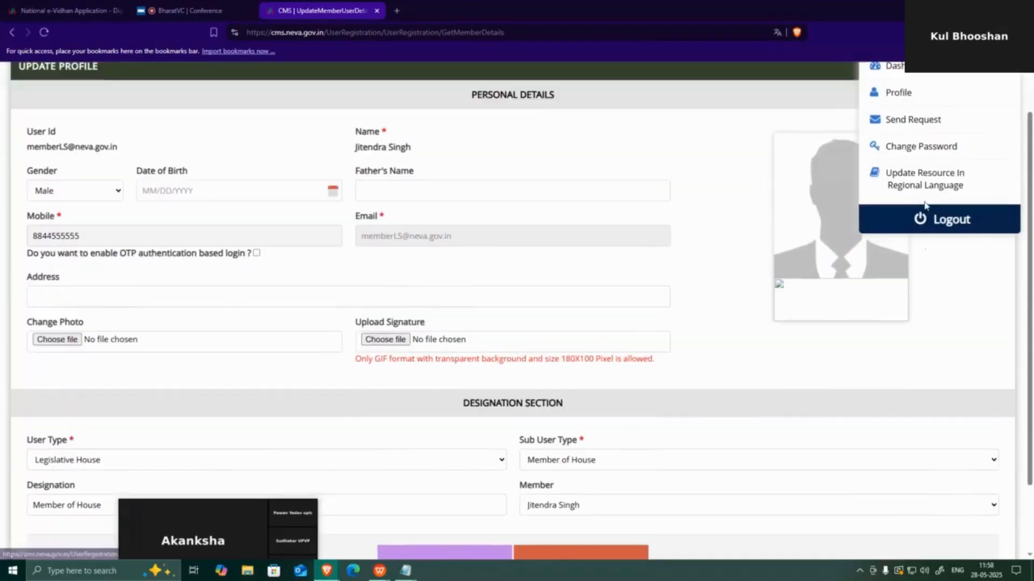
click(914, 153)
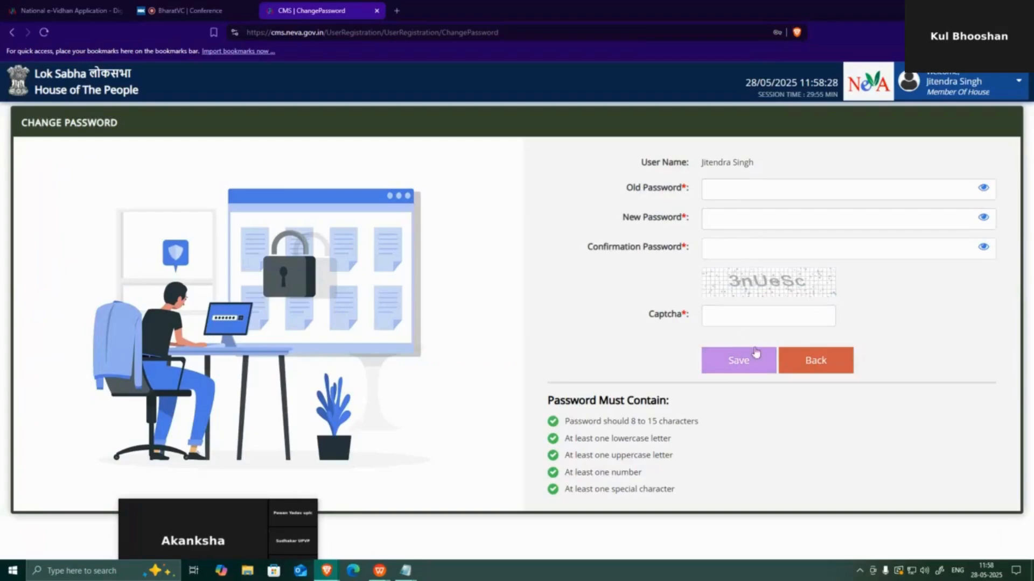
click(940, 92)
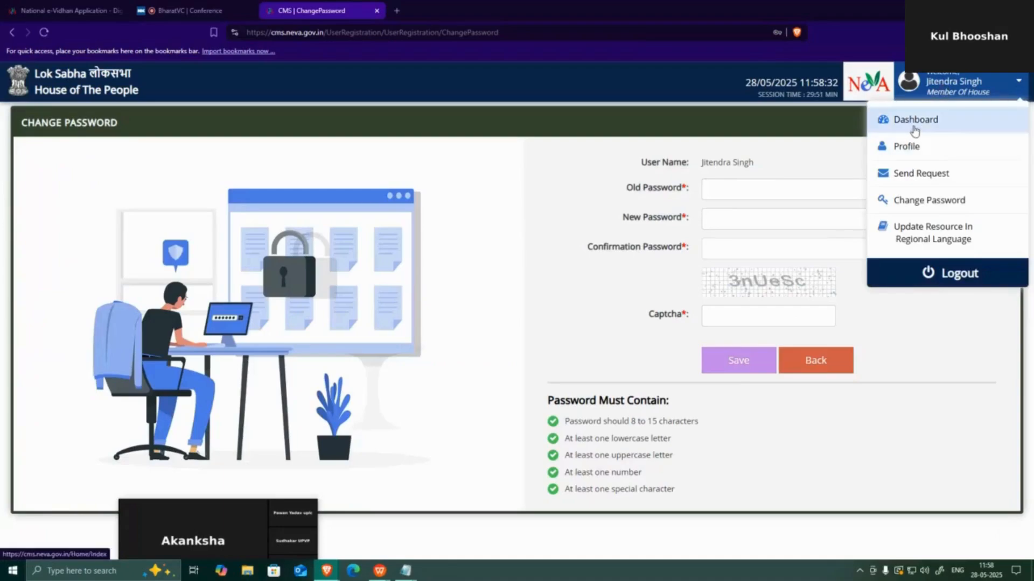
click(899, 151)
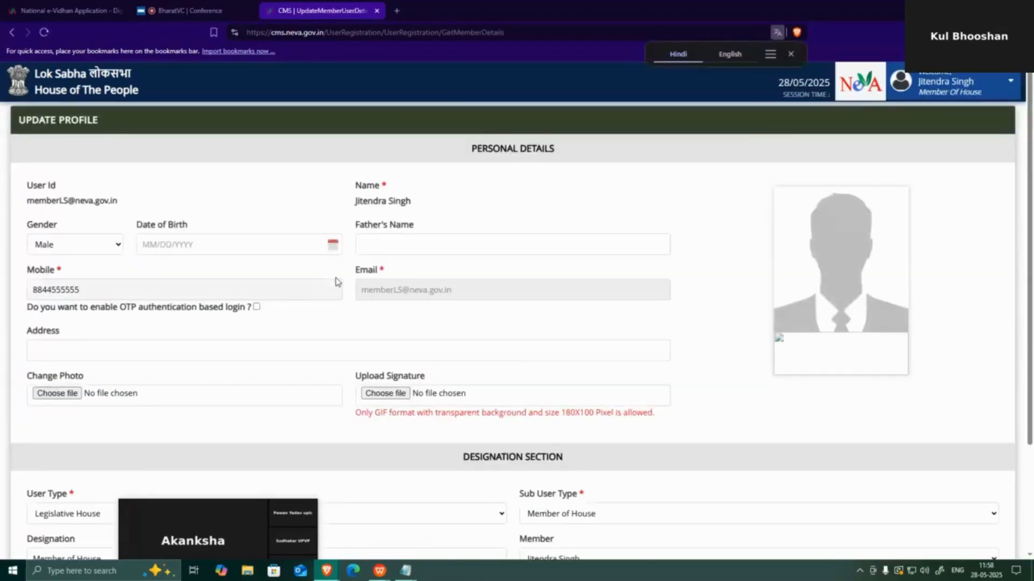
scroll(334, 280, down, 1)
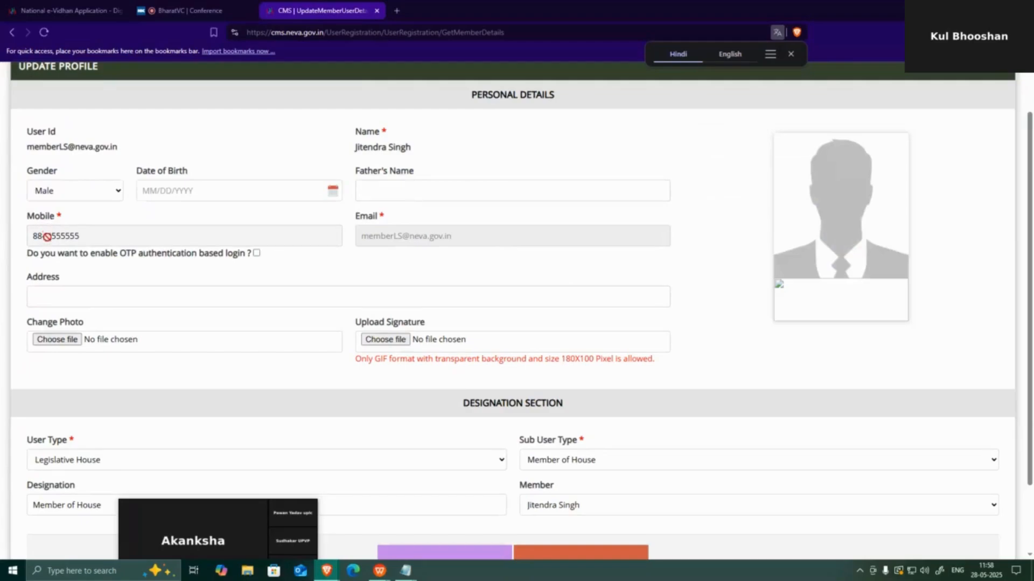
Enable 'Do you want to enable OTP authentication based login?' and review the form
click(256, 253)
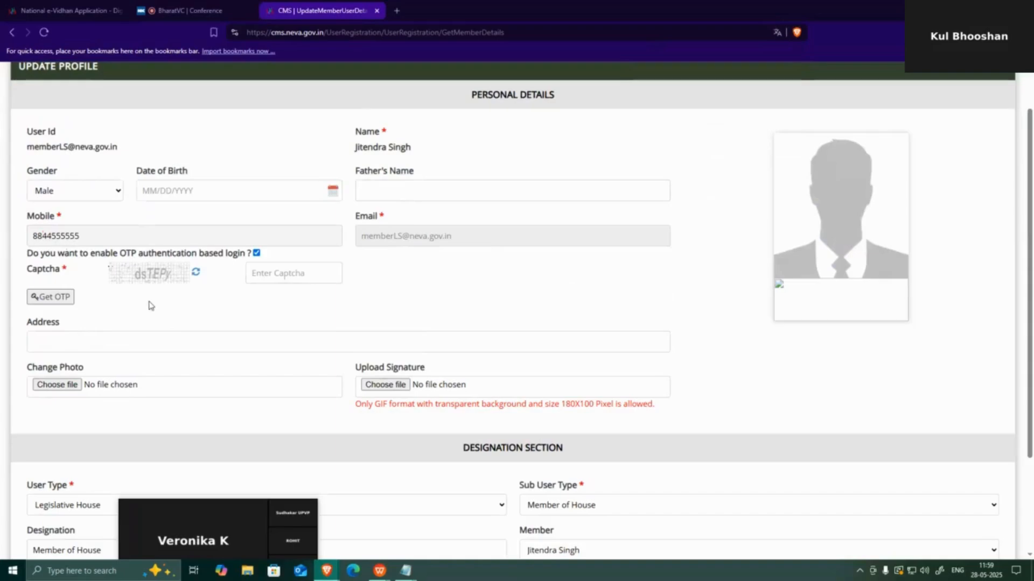
scroll(468, 129, up, 1)
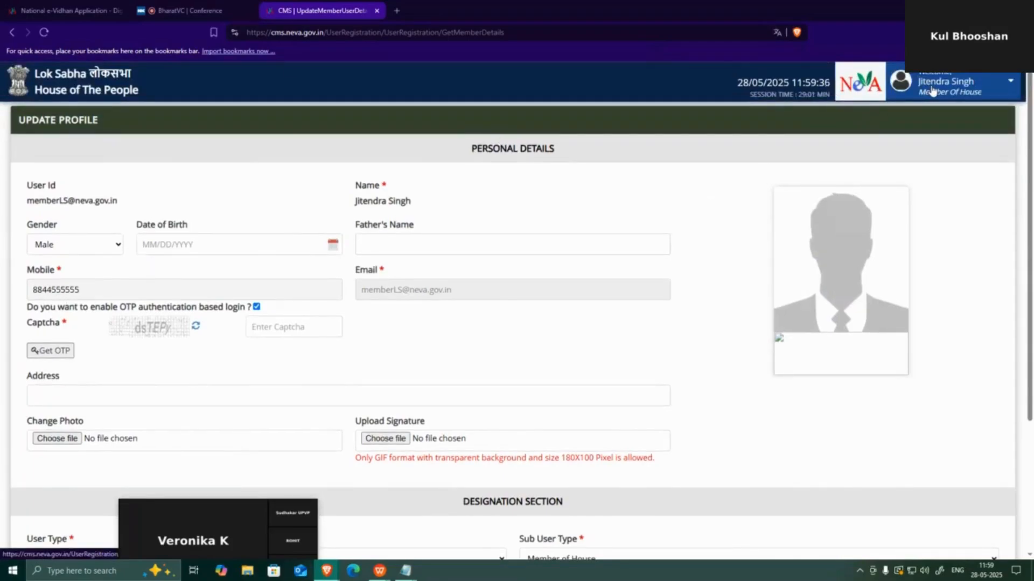
scroll(709, 410, down, 3)
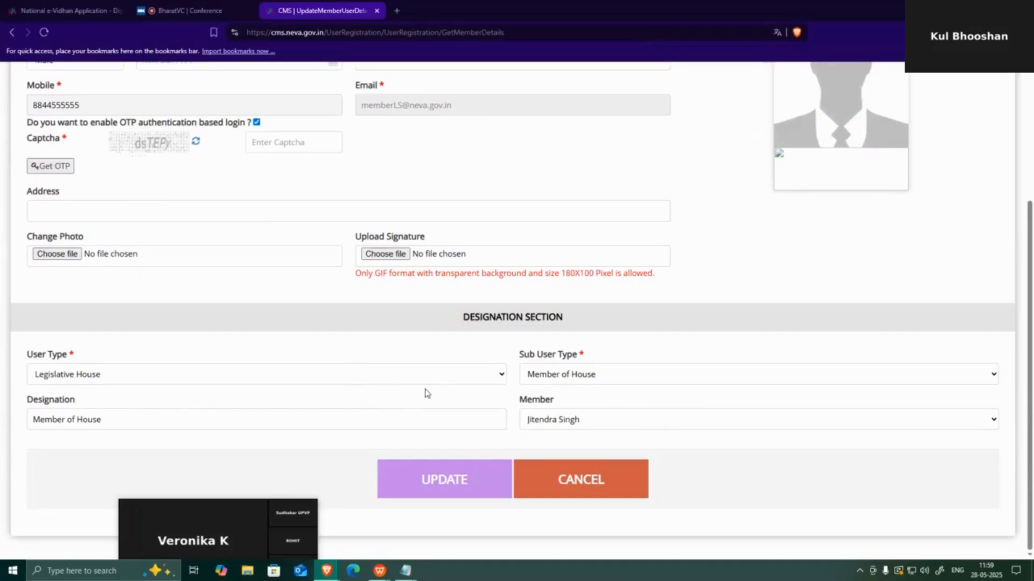
scroll(526, 392, up, 2)
scroll(537, 397, down, 2)
scroll(904, 226, up, 4)
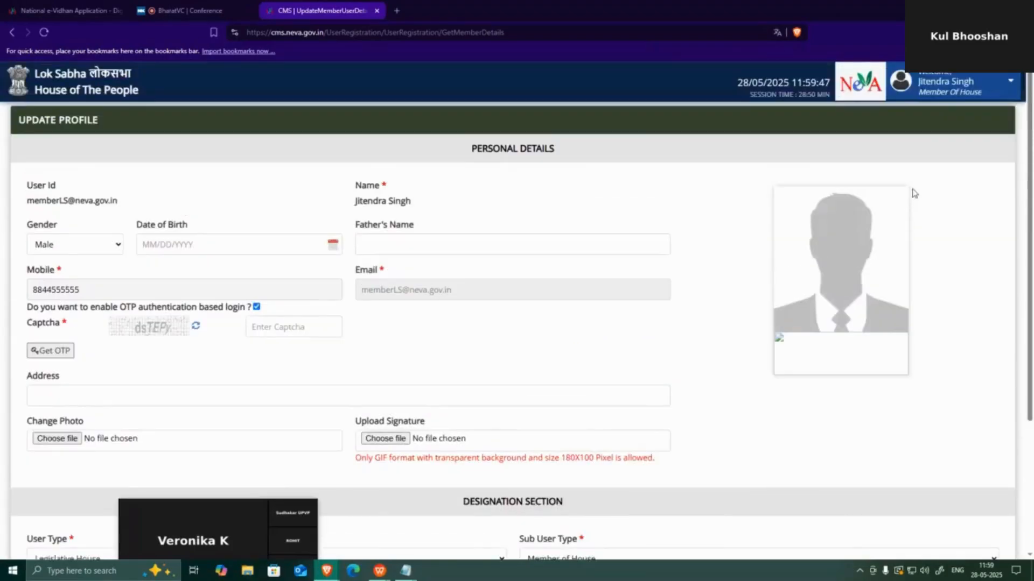
Sign the member out and log in as SuperAdmin on Lok Sabha with captcha JDome
click(945, 84)
click(937, 275)
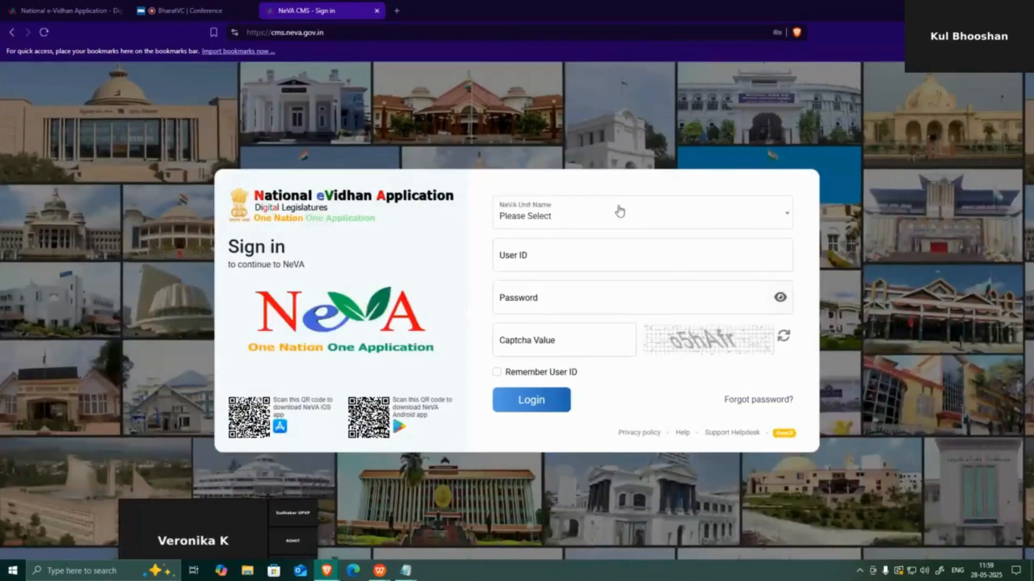
click(619, 212)
click(533, 284)
click(533, 256)
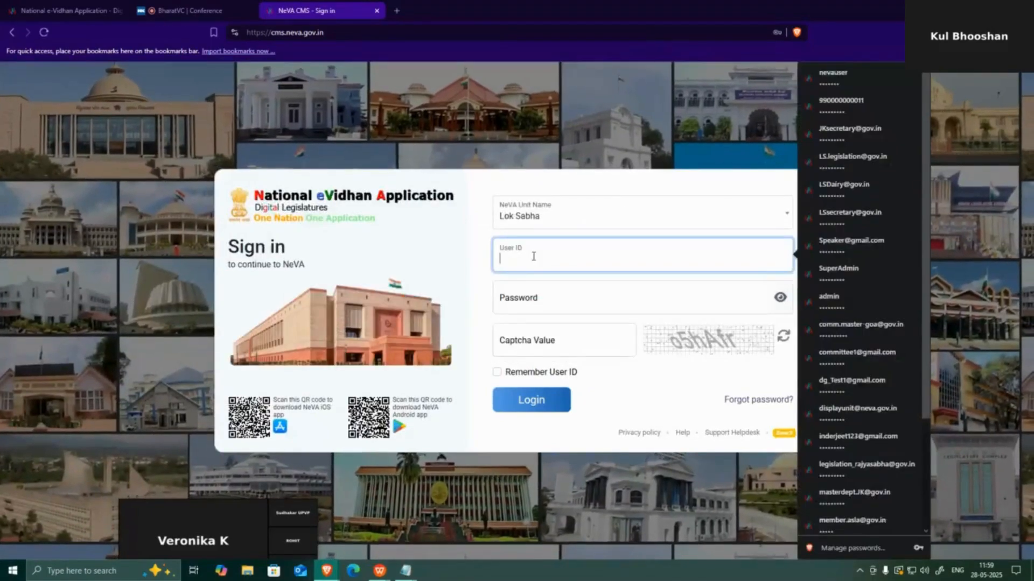
text(Supe)
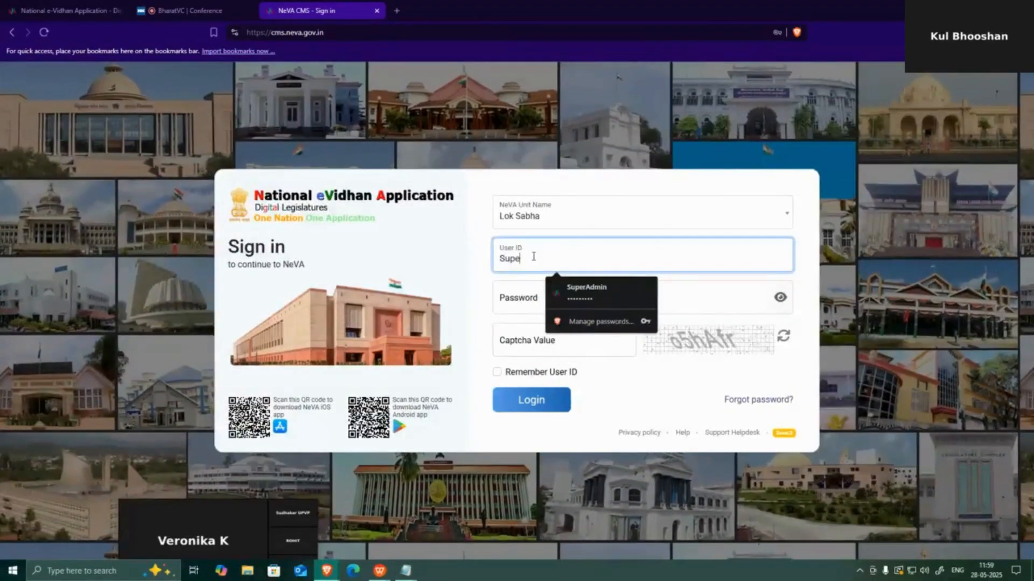
text(rAd)
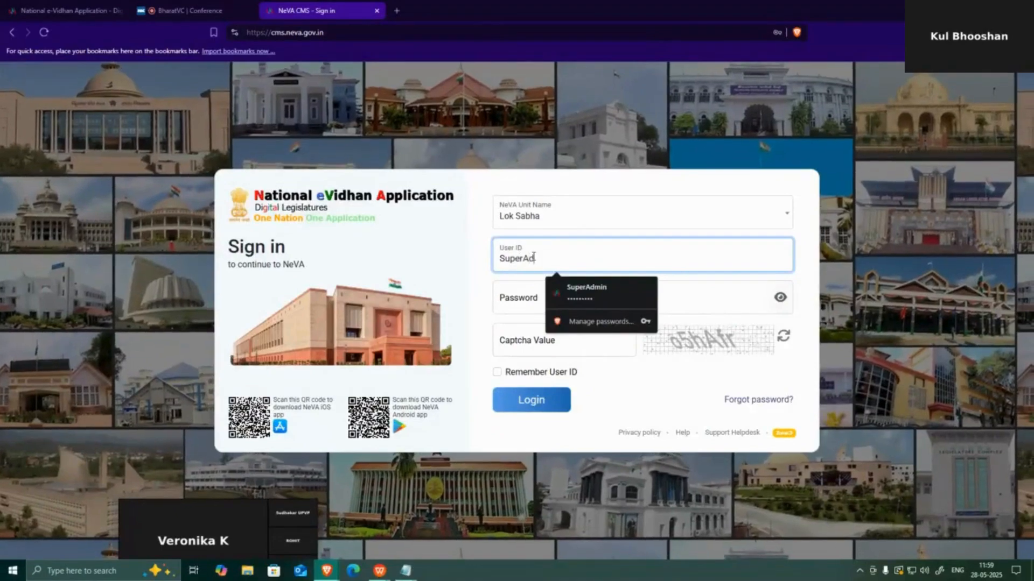
text(min)
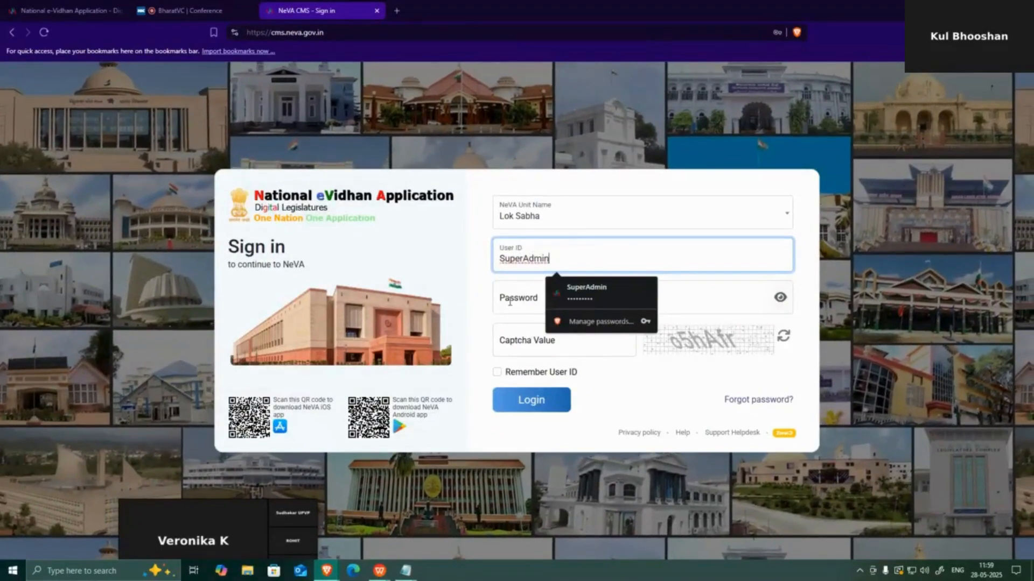
click(511, 300)
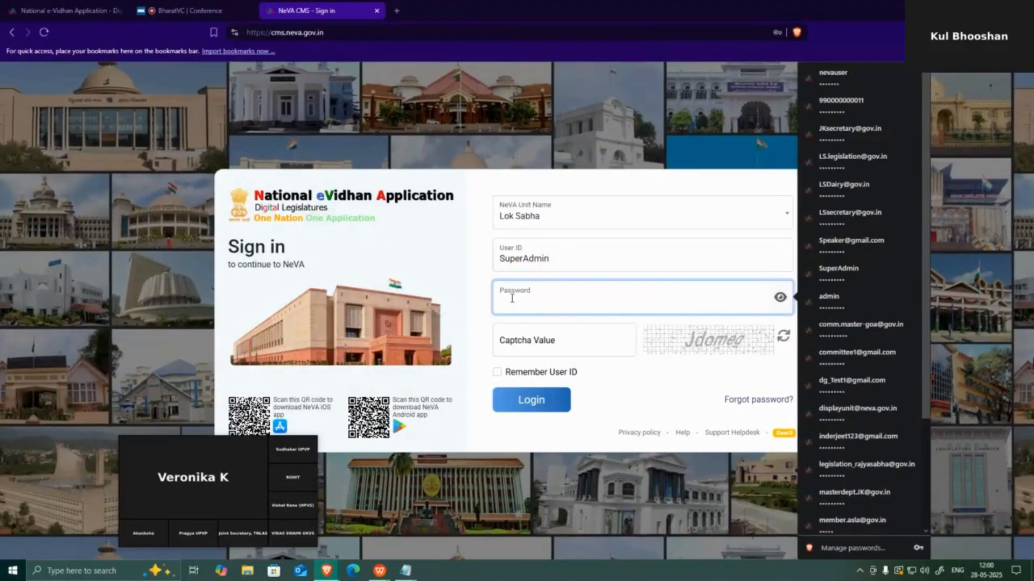
text(••••)
click(535, 341)
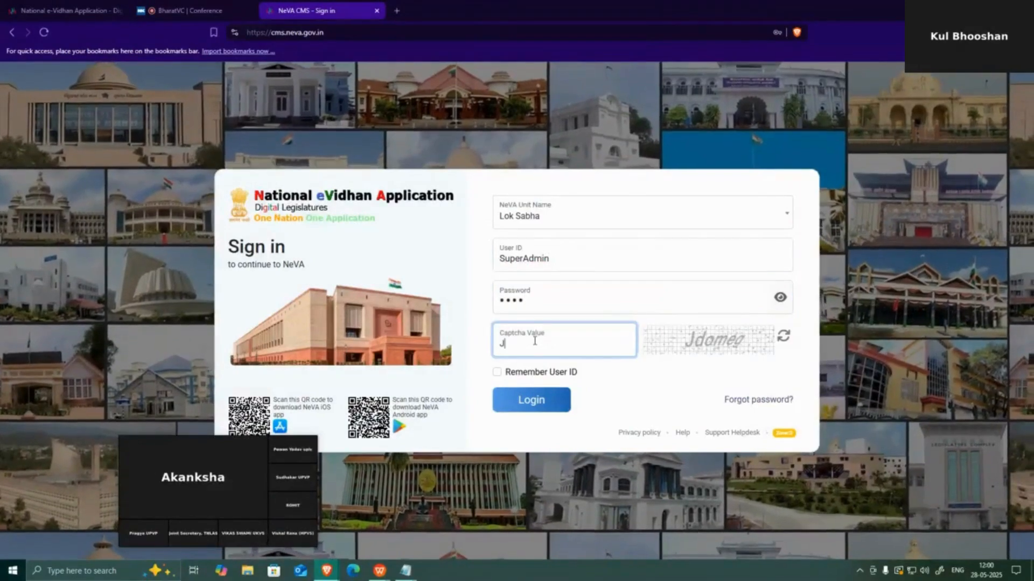
text(JDom)
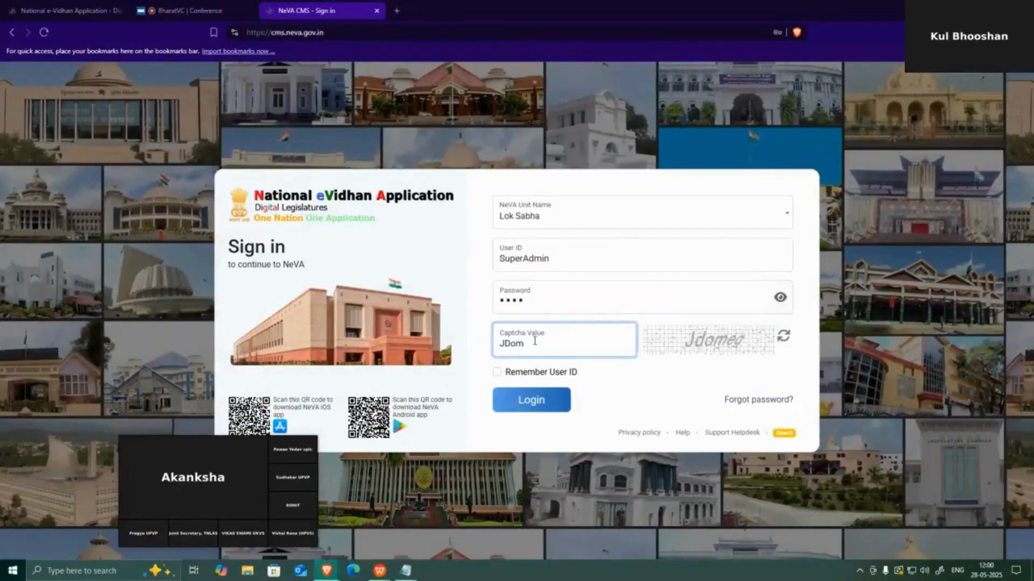
text(e)
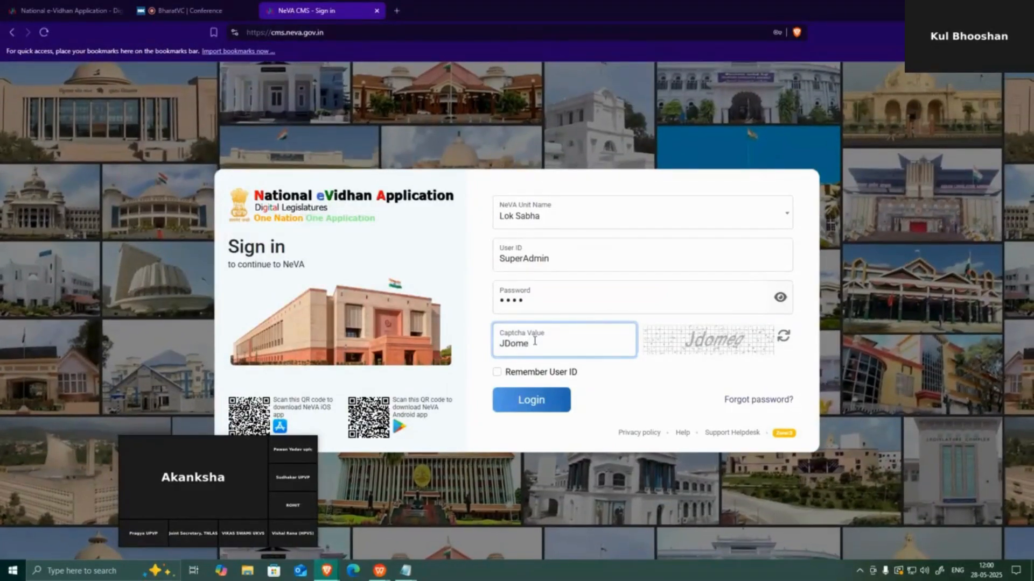
key(Return)
Retry the SuperAdmin login with the password re-entered and new captcha PhWik2
click(584, 239)
click(549, 299)
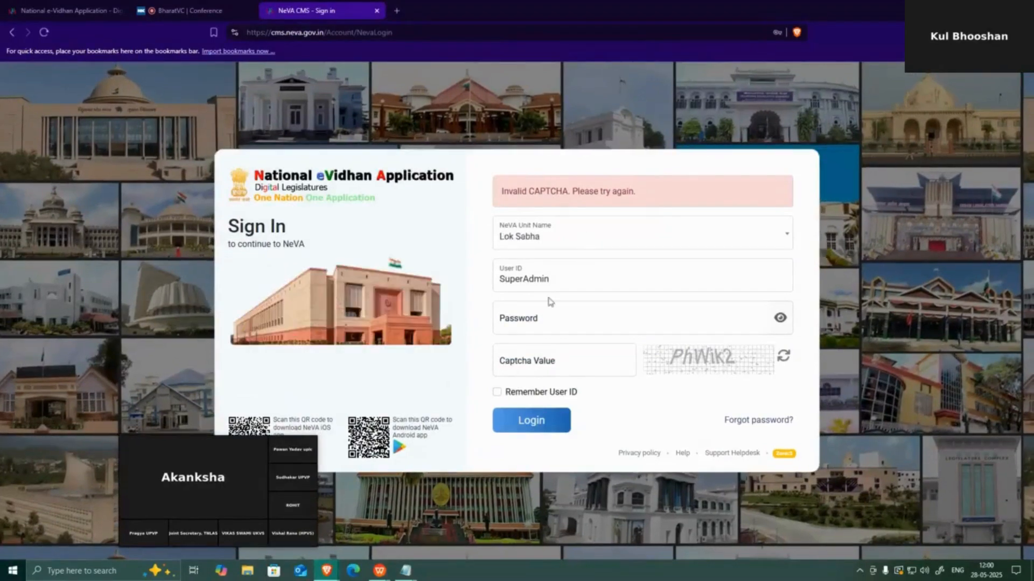
click(541, 322)
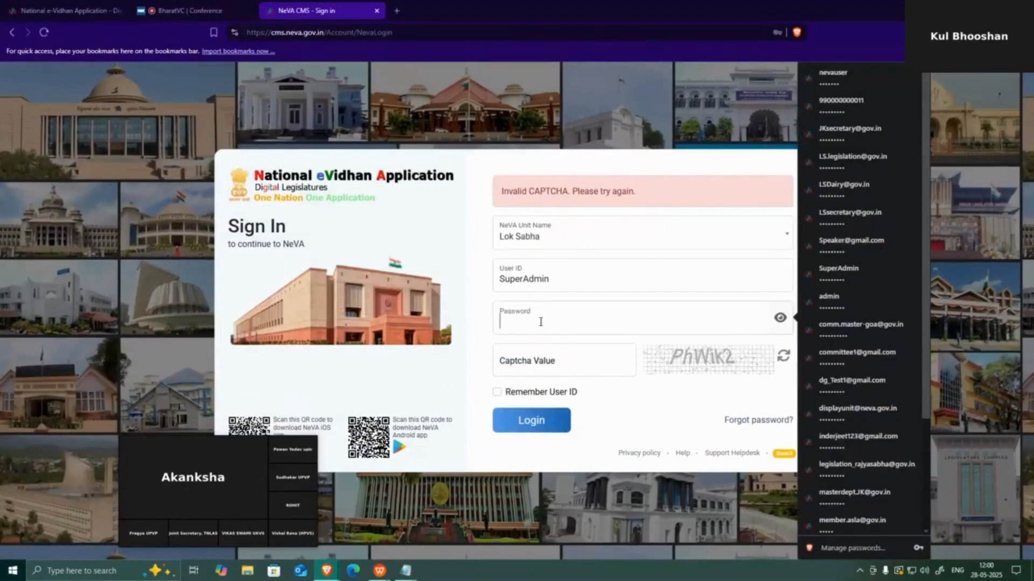
text(****)
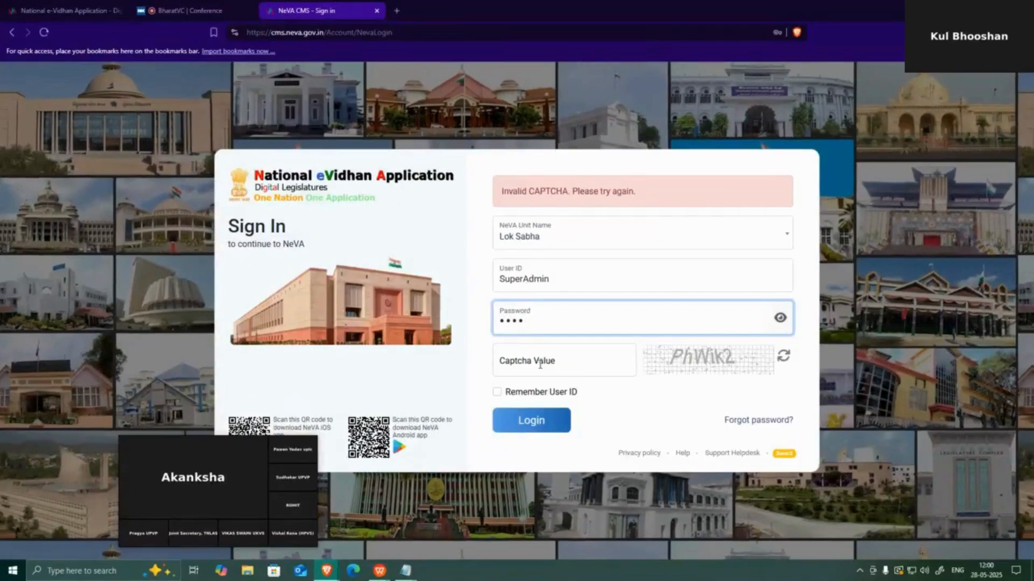
click(539, 364)
text(P)
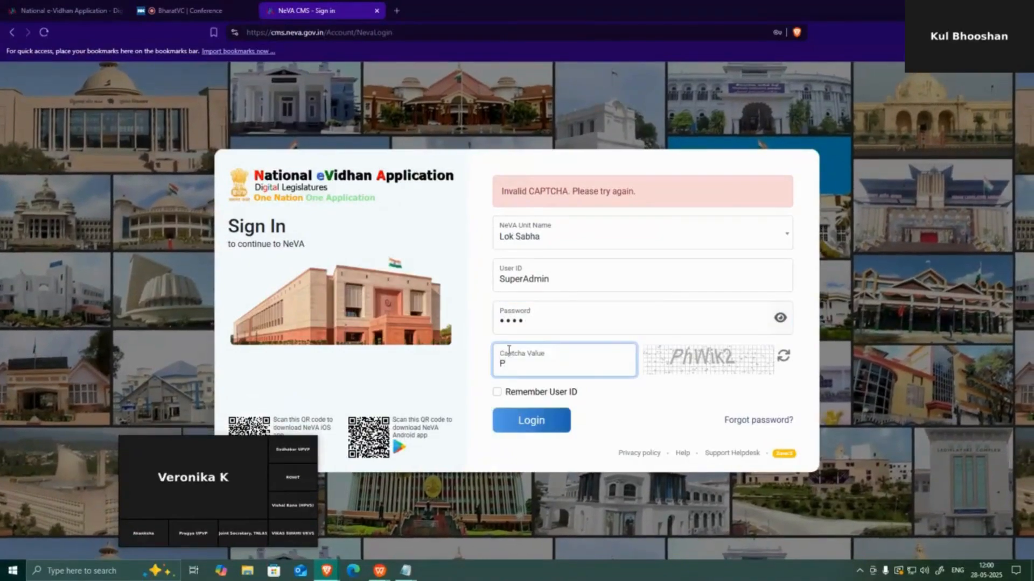
text(h)
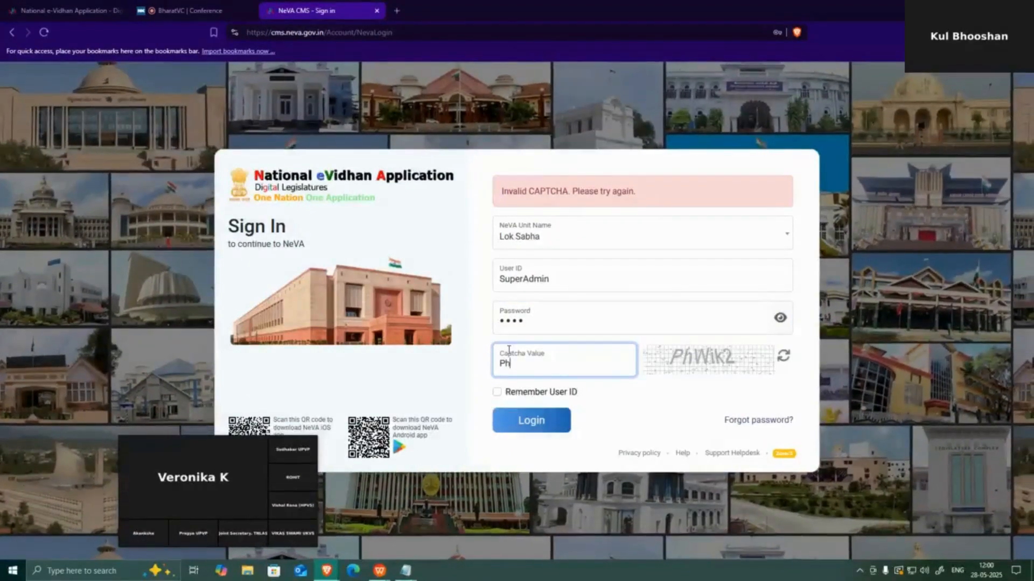
text(W)
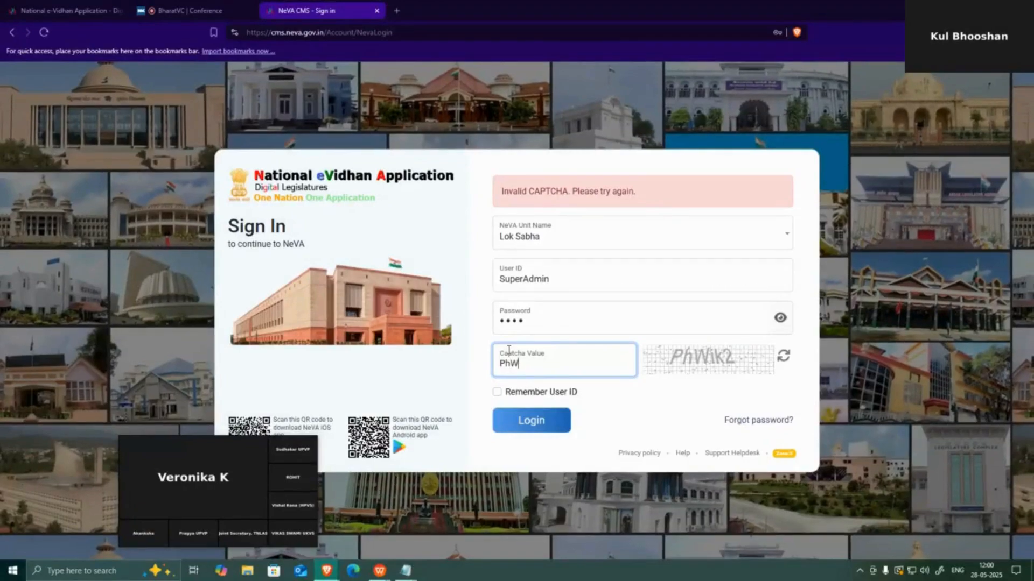
text(ik2)
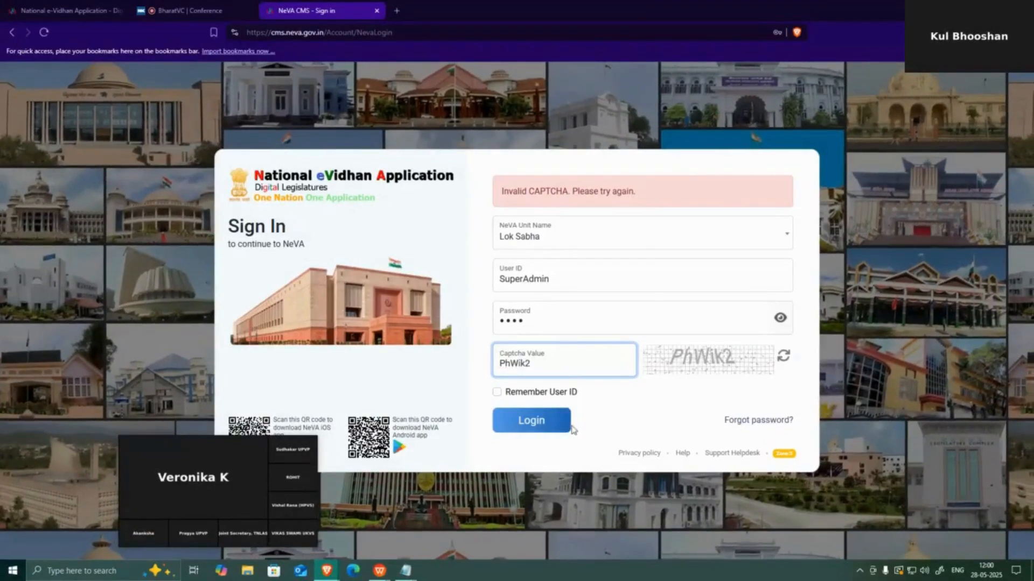
click(551, 434)
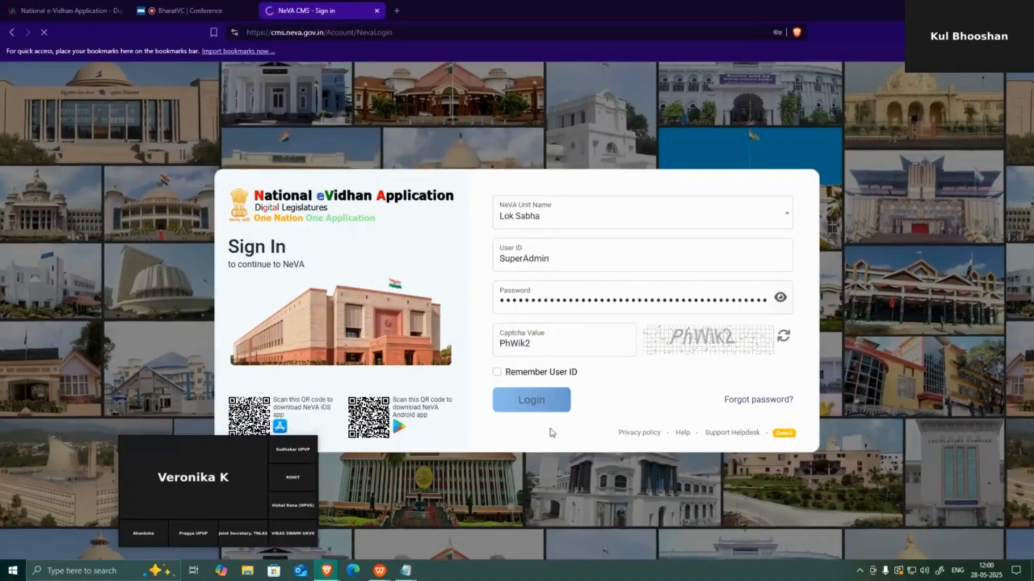
Expand Access Control in the sidebar and open the Deactivate User page
scroll(152, 315, down, 1)
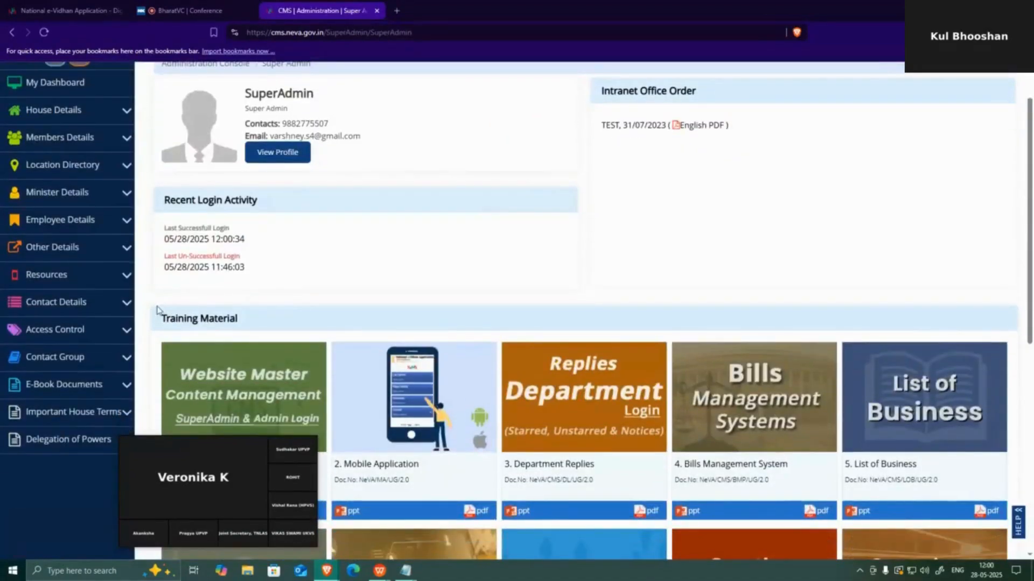
click(119, 334)
scroll(120, 336, down, 1)
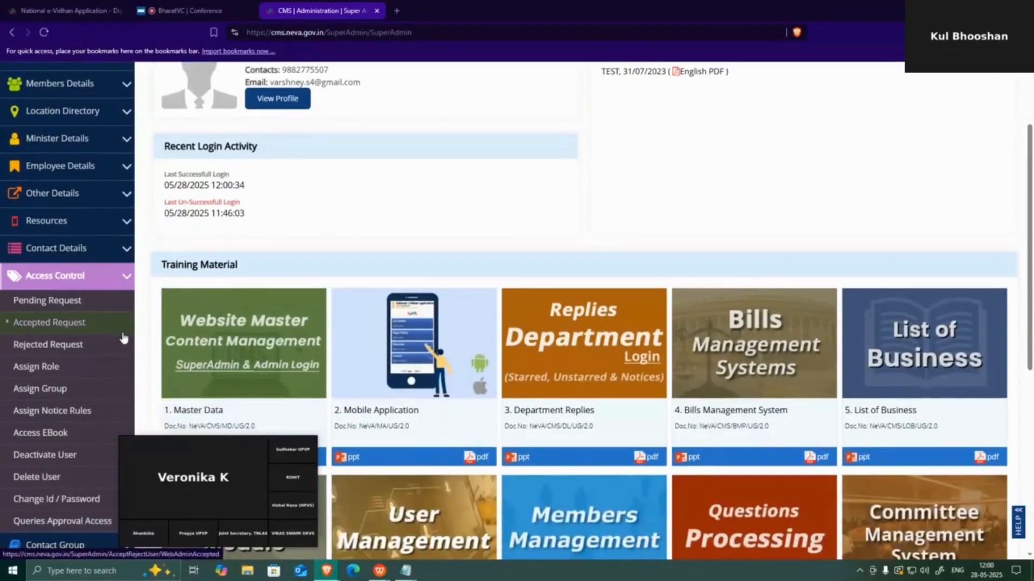
scroll(119, 334, down, 1)
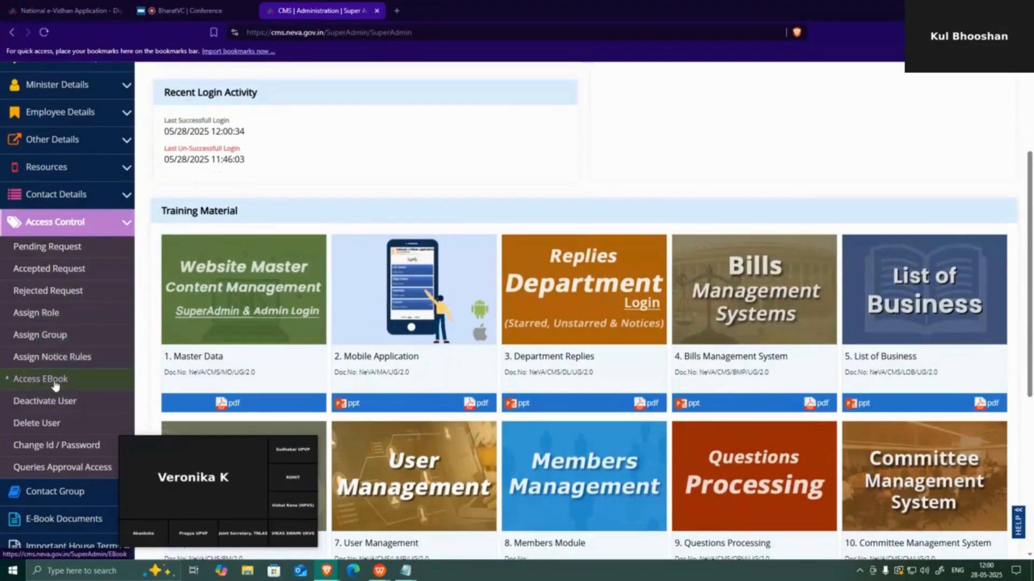
click(53, 405)
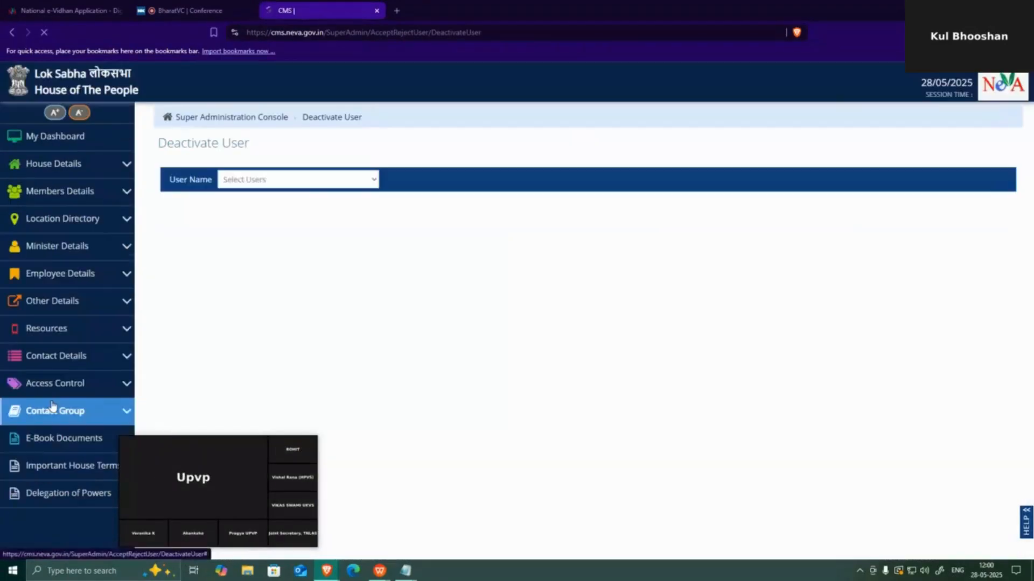
Copy the new member's user ID from the notes and select that member in User Name
click(302, 183)
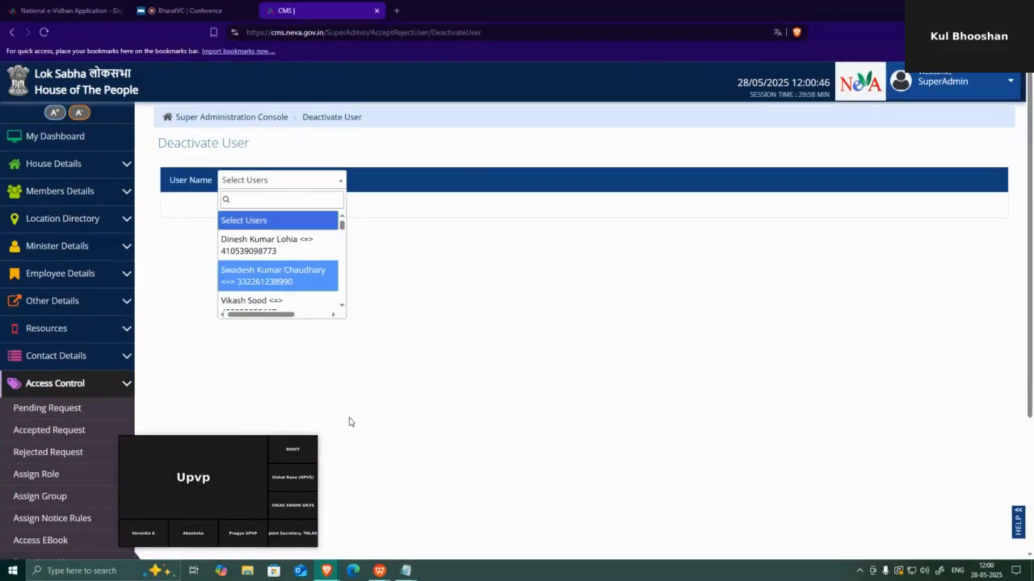
click(406, 570)
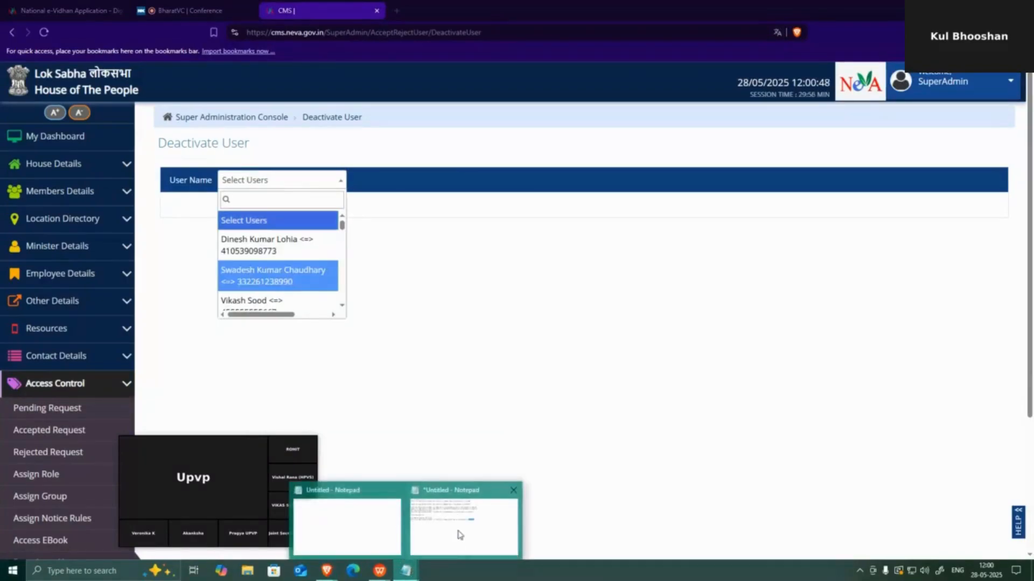
click(459, 535)
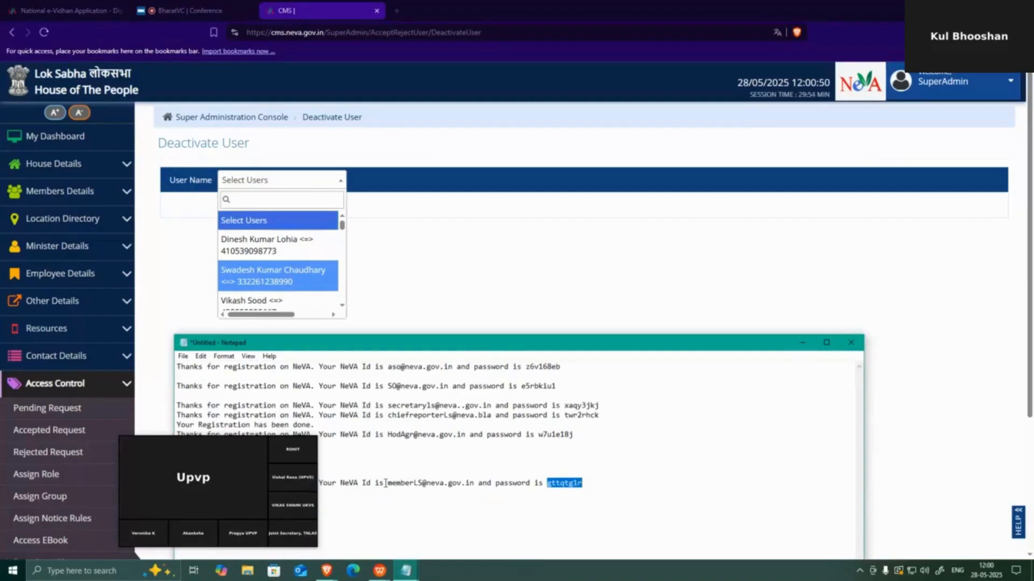
drag(387, 482, 475, 489)
key(ctrl+c)
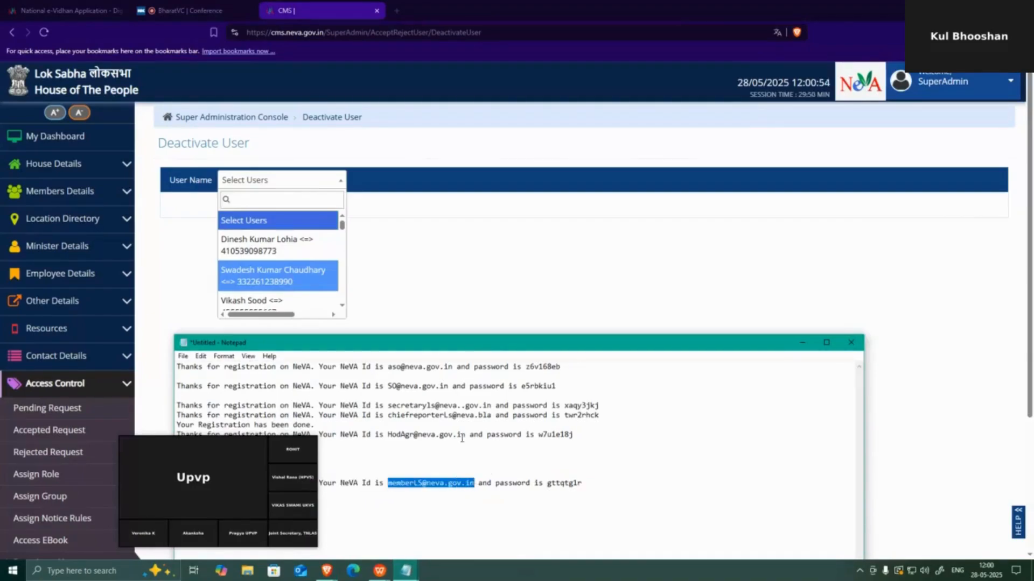
click(247, 201)
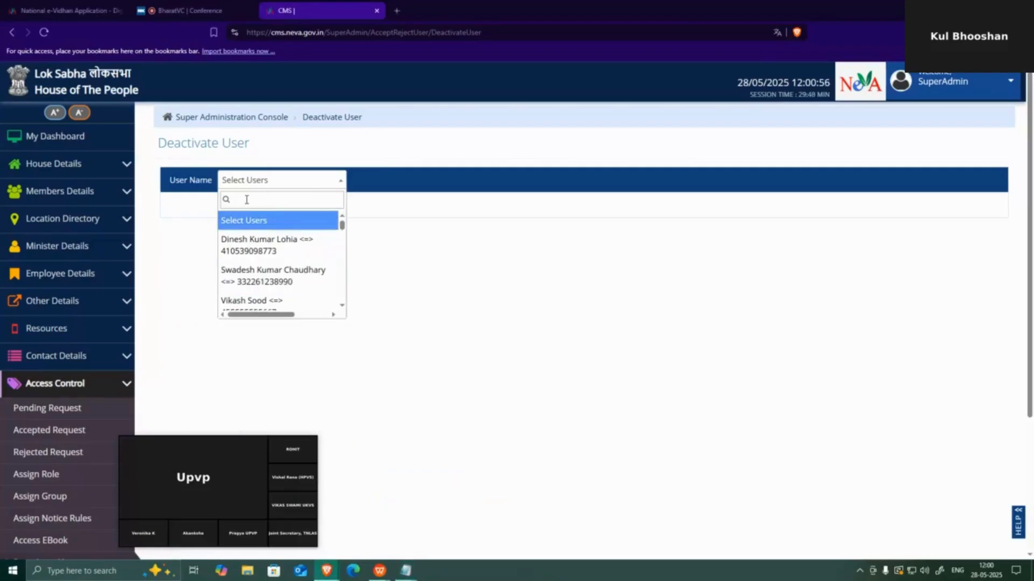
key(ctrl+v)
click(303, 240)
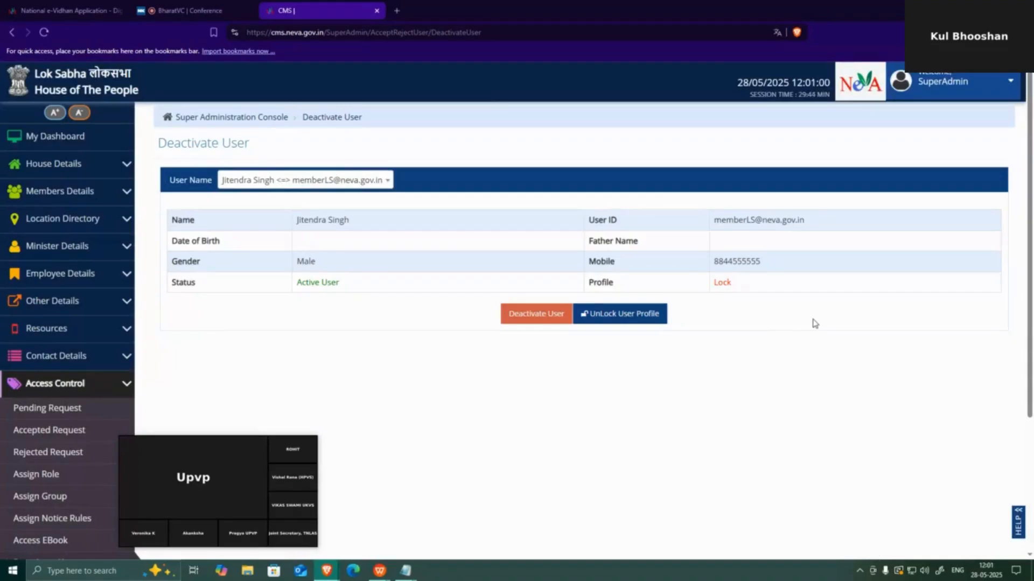
Unlock the member's profile and acknowledge the 'Update Successfully' alert
click(641, 317)
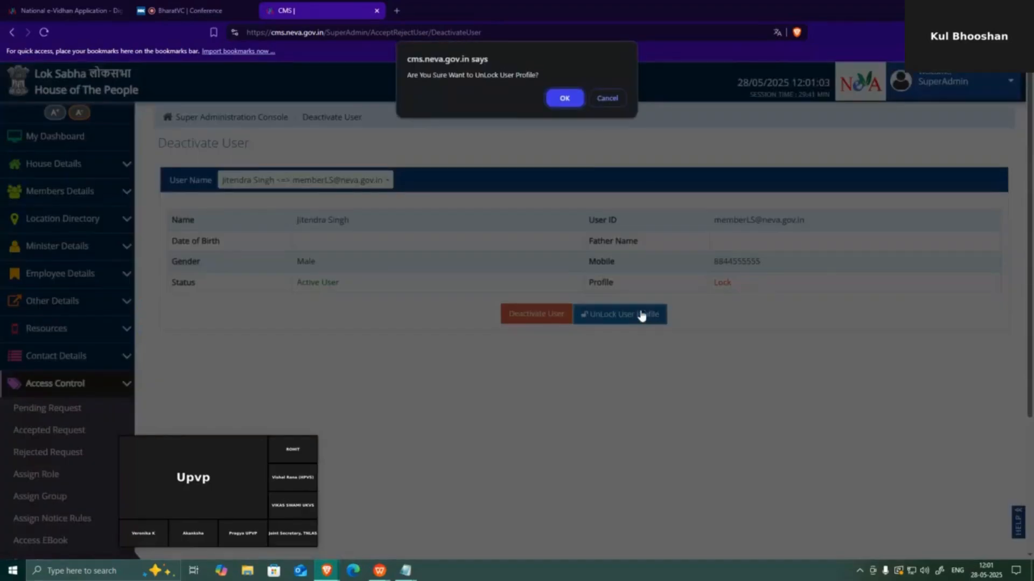
click(572, 106)
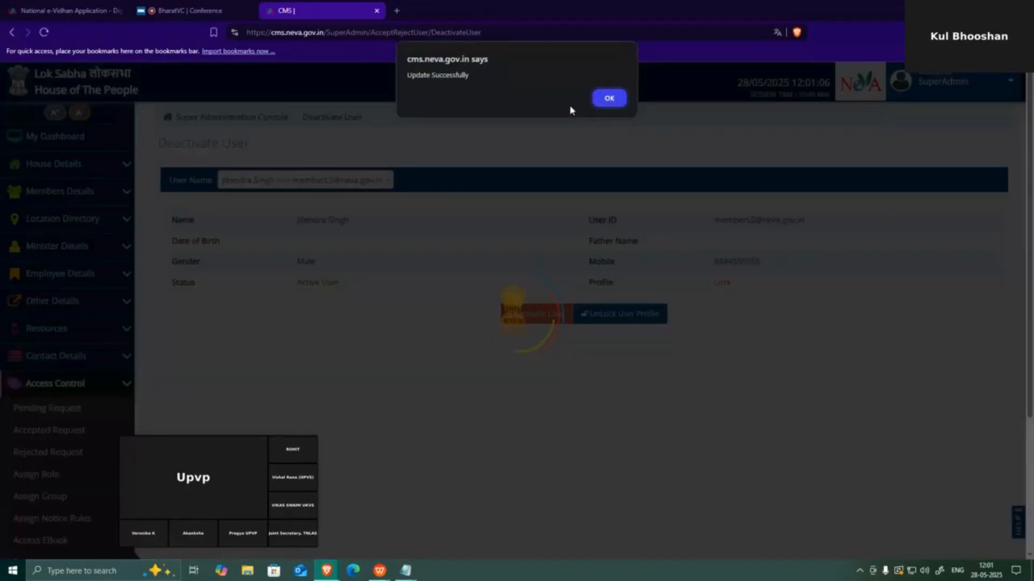
click(617, 104)
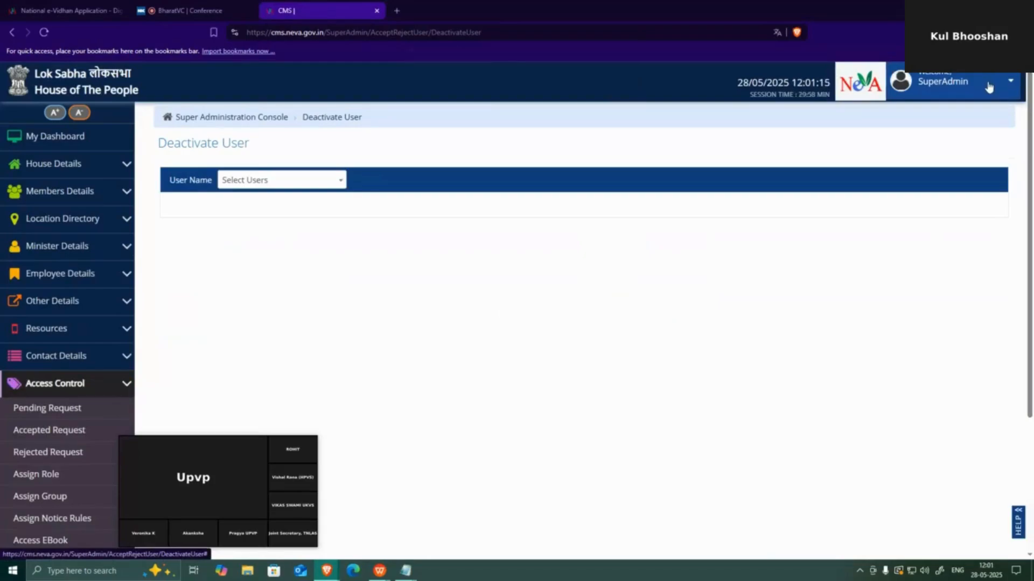
Sign out of the SuperAdmin account and choose Lok Sabha as the NeVA unit
click(988, 87)
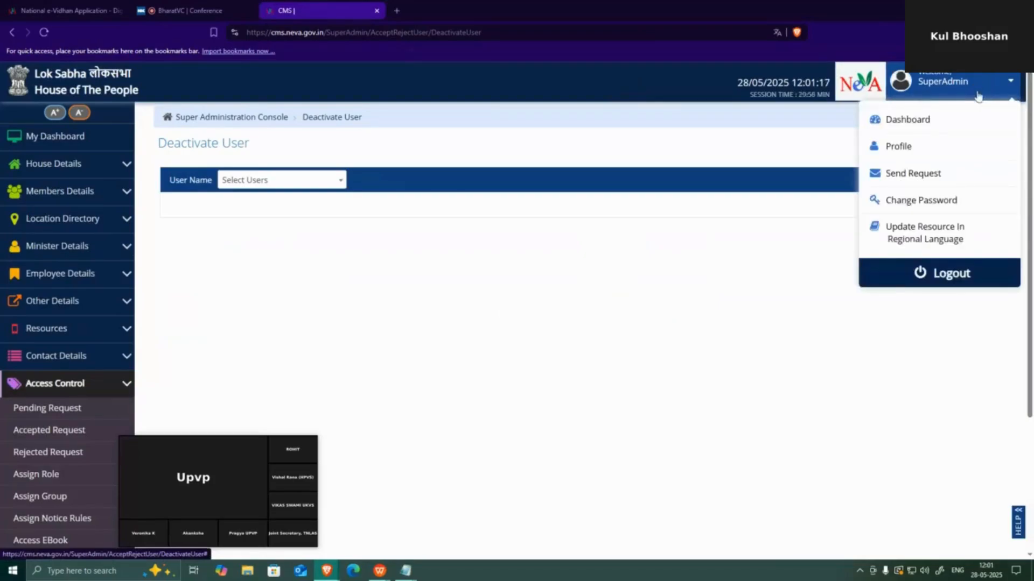
click(964, 278)
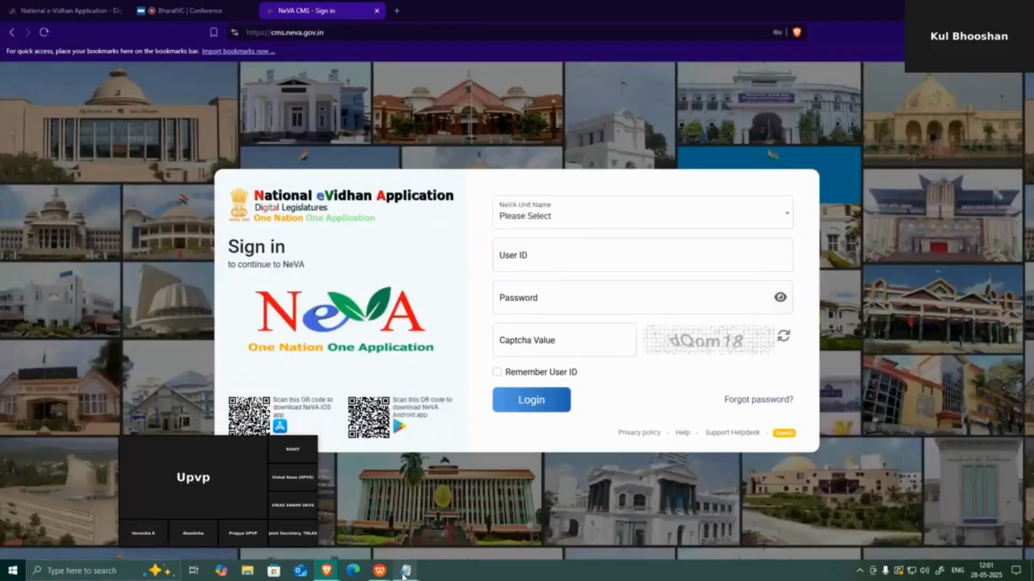
click(405, 571)
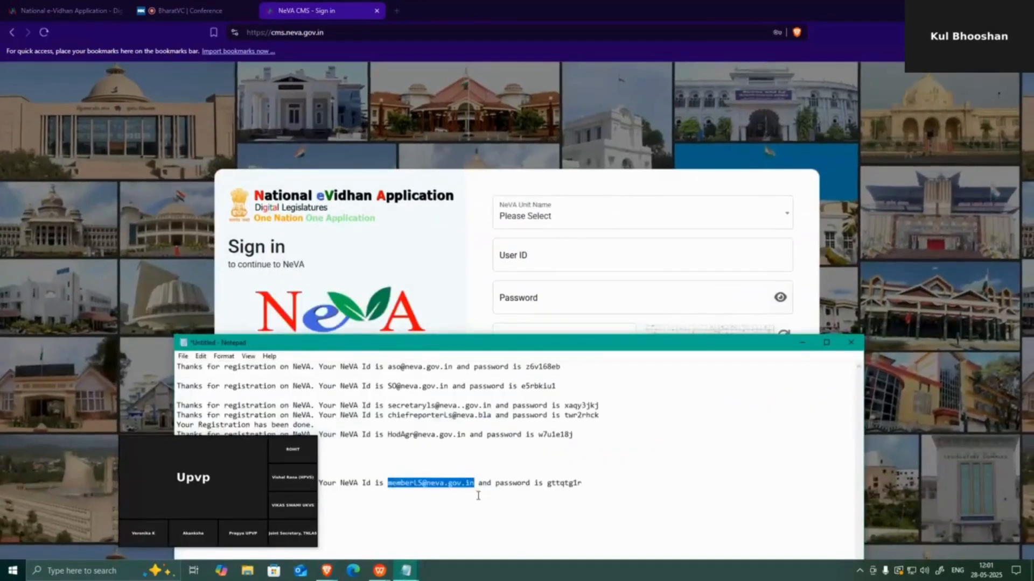
click(662, 211)
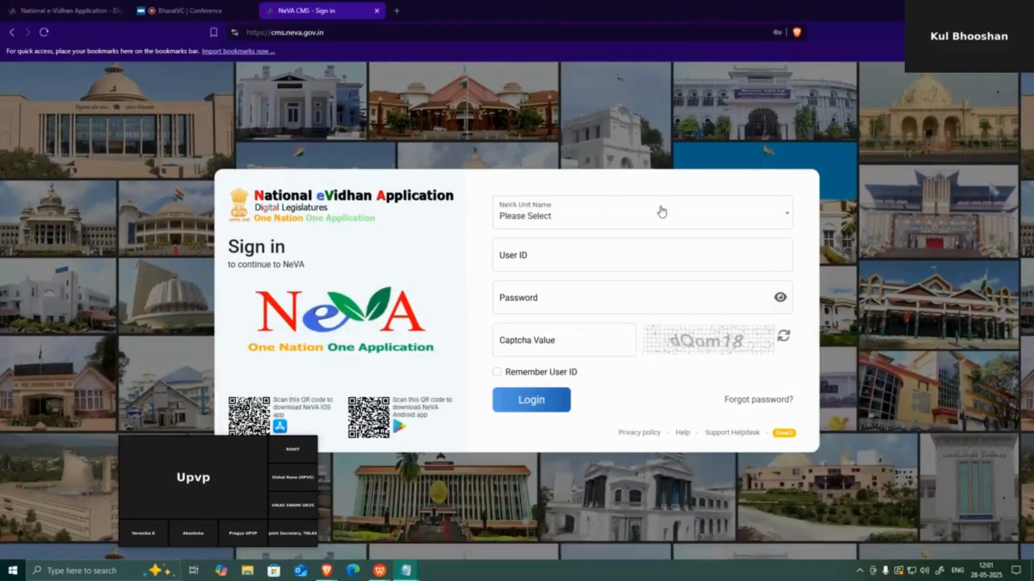
click(662, 211)
click(555, 282)
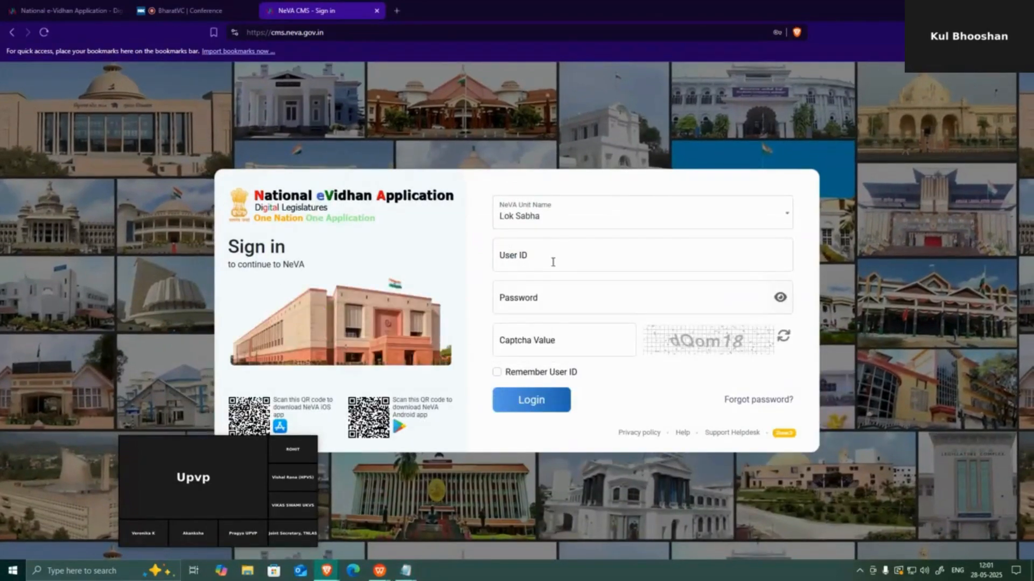
Sign in as the new member with the saved user ID, copied password and the captcha
click(553, 262)
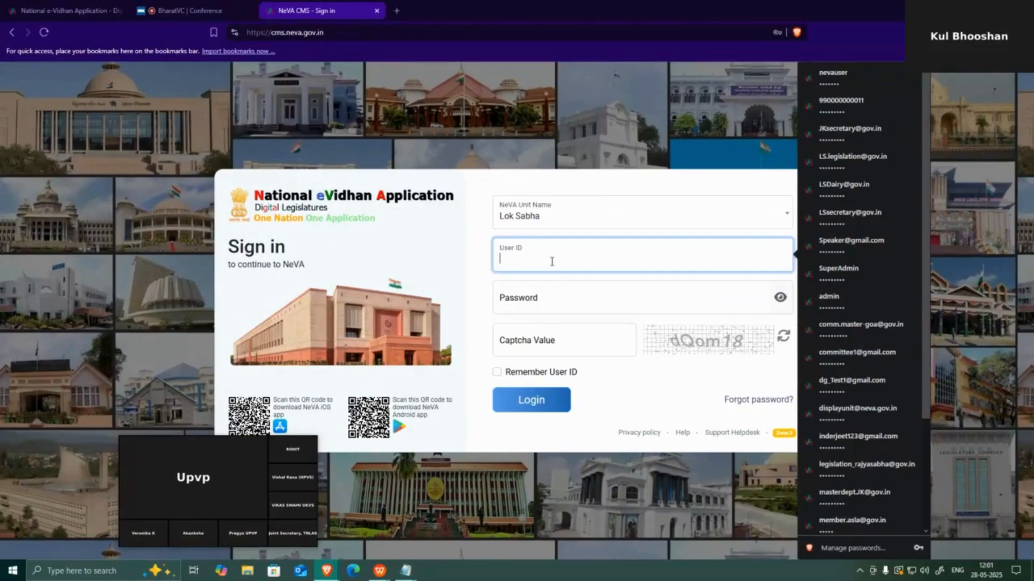
key(ctrl+v)
click(561, 296)
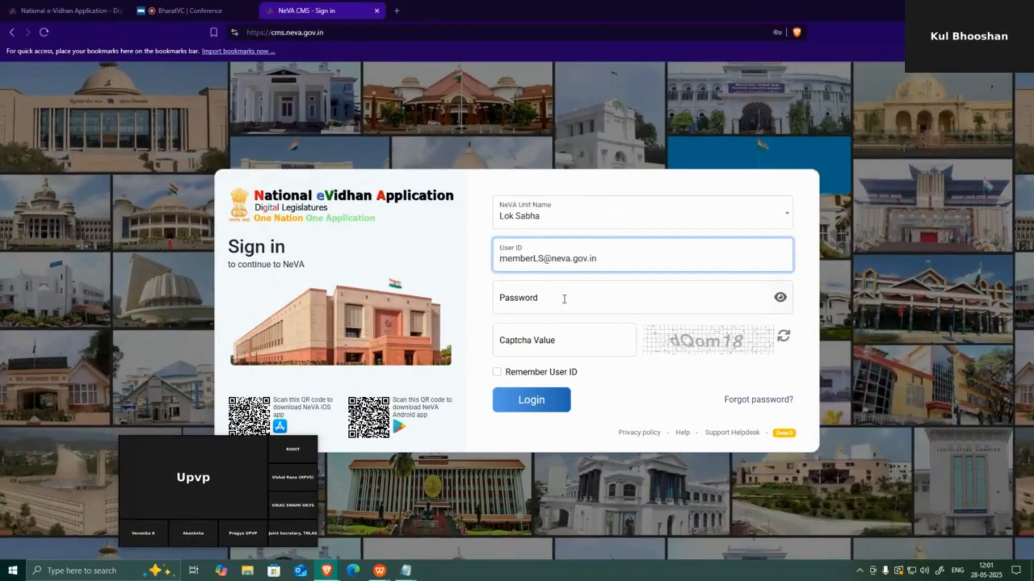
key(alt+Tab)
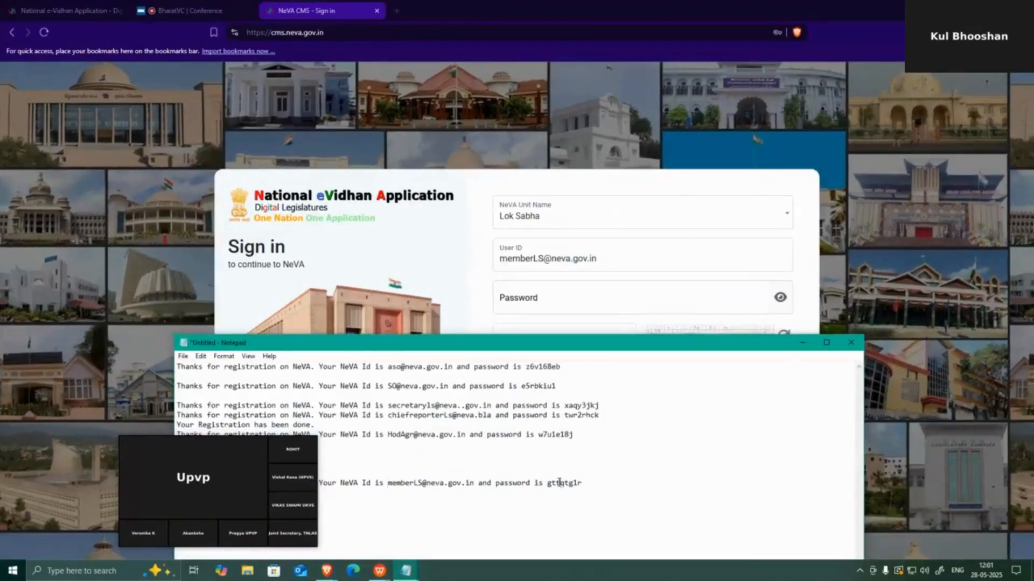
double_click(562, 483)
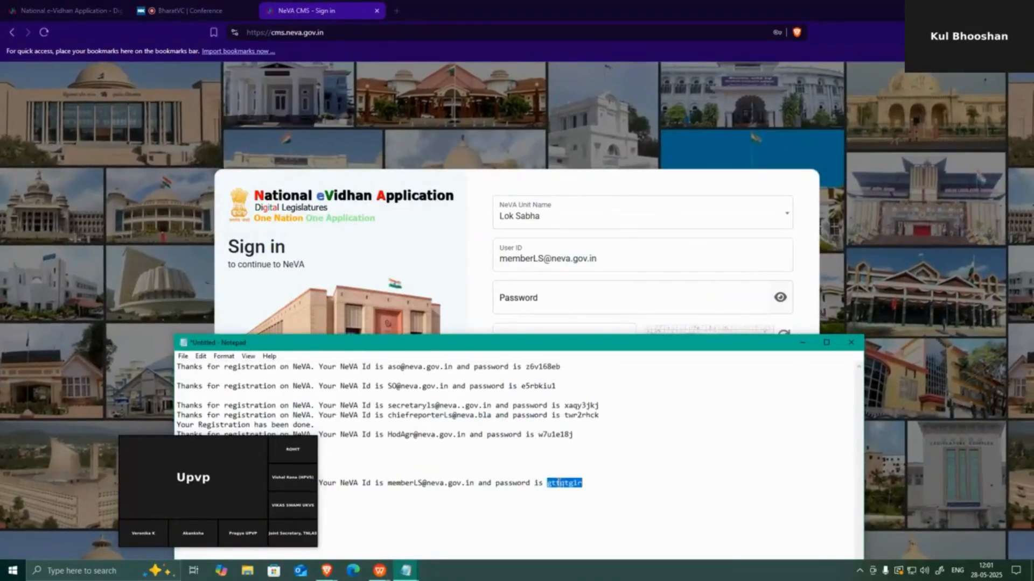
click(575, 309)
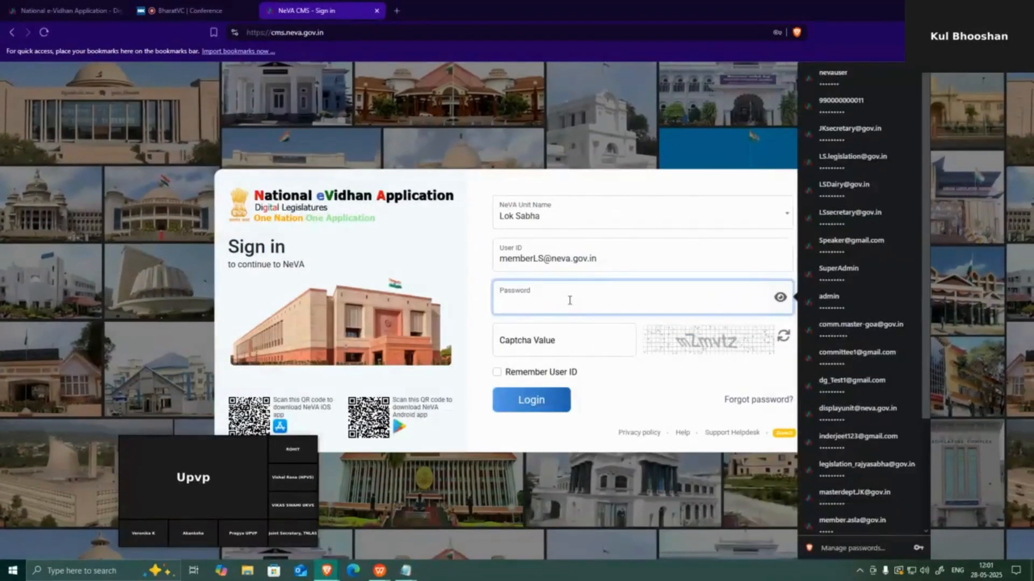
key(ctrl+v)
click(566, 340)
text(m)
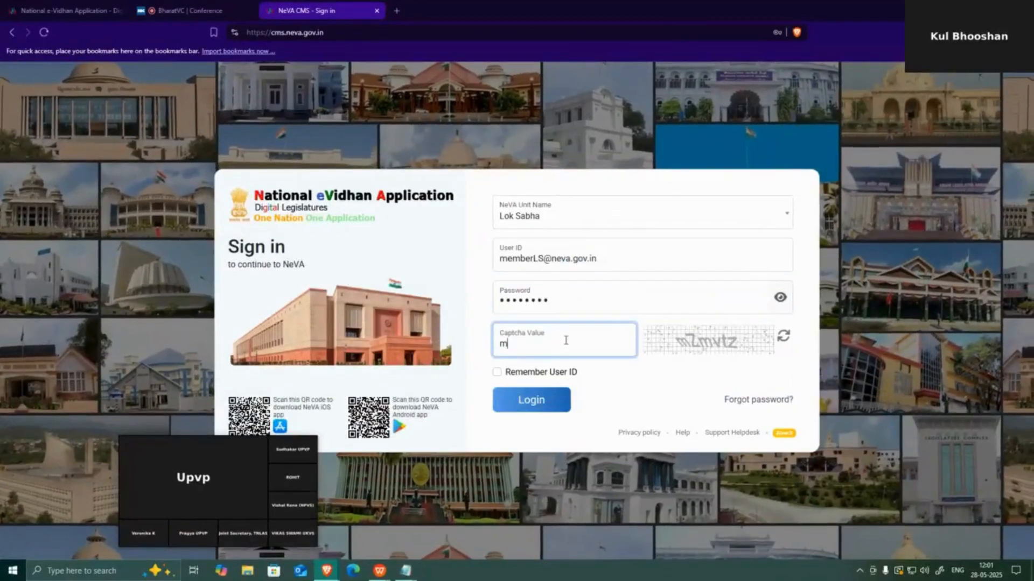
text(Zm)
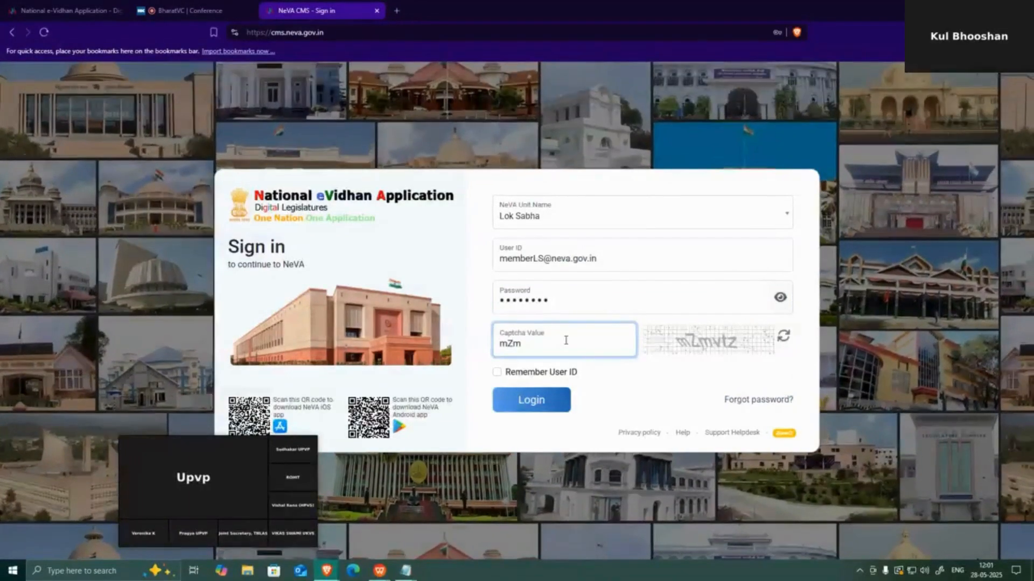
text(vtz)
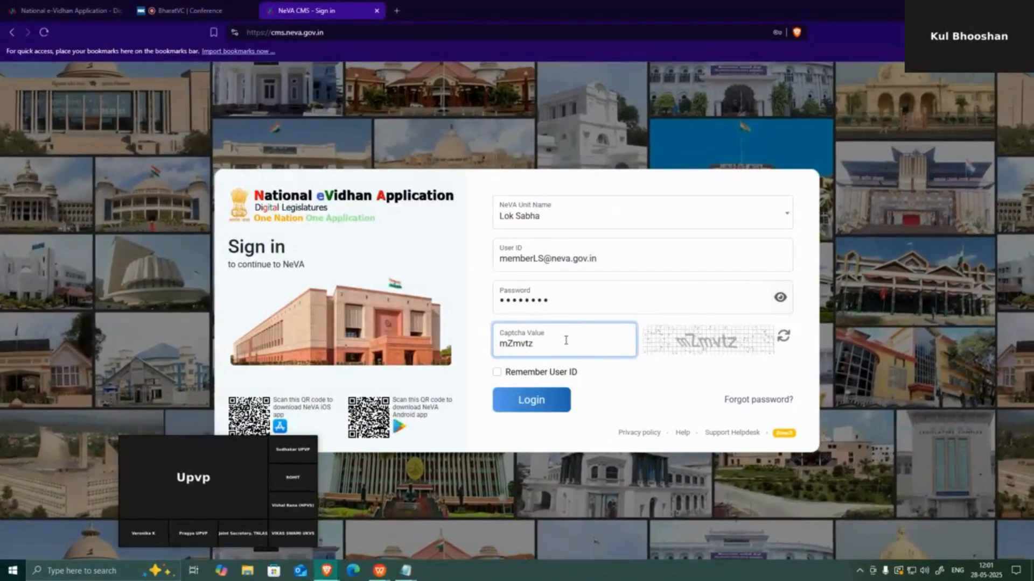
key(Return)
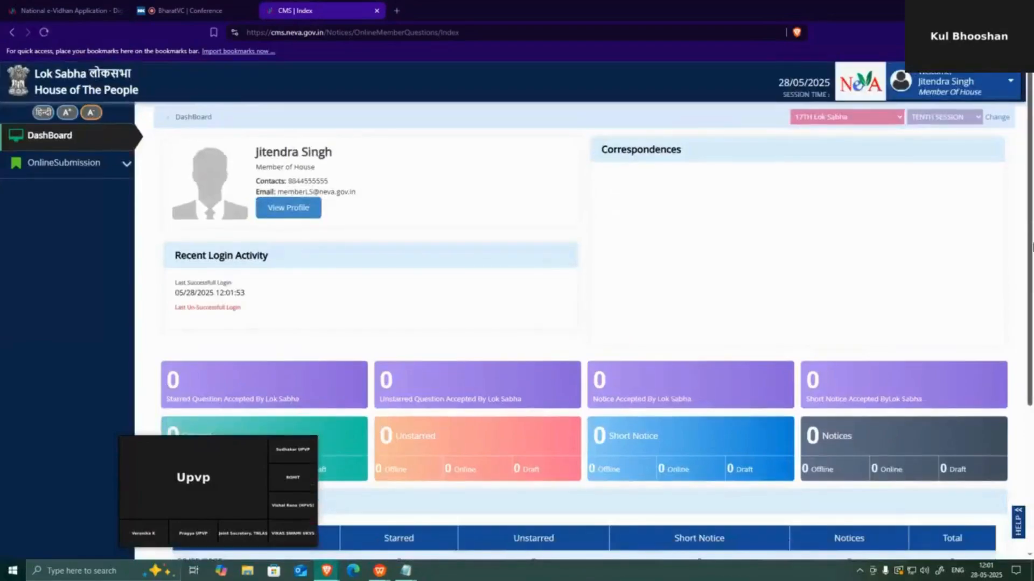
Open the member's Update Profile page and confirm Sub User Type remains Member of House
click(970, 81)
click(930, 154)
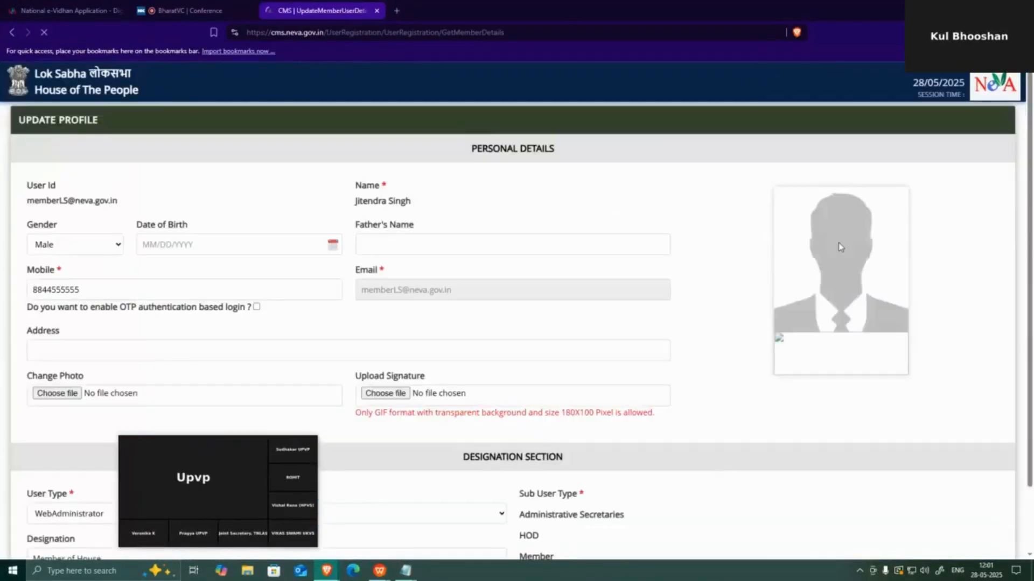
scroll(844, 253, down, 3)
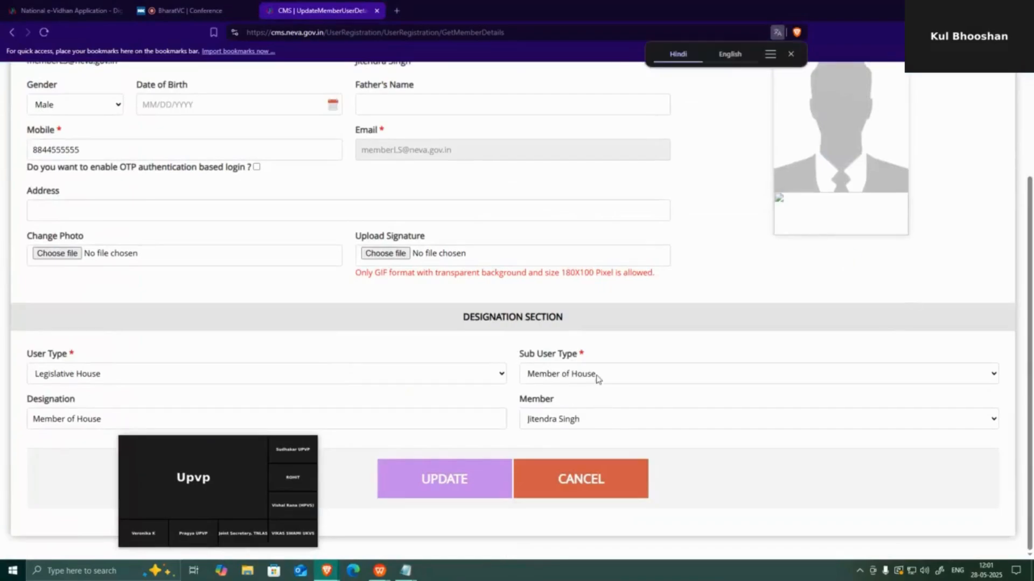
click(563, 380)
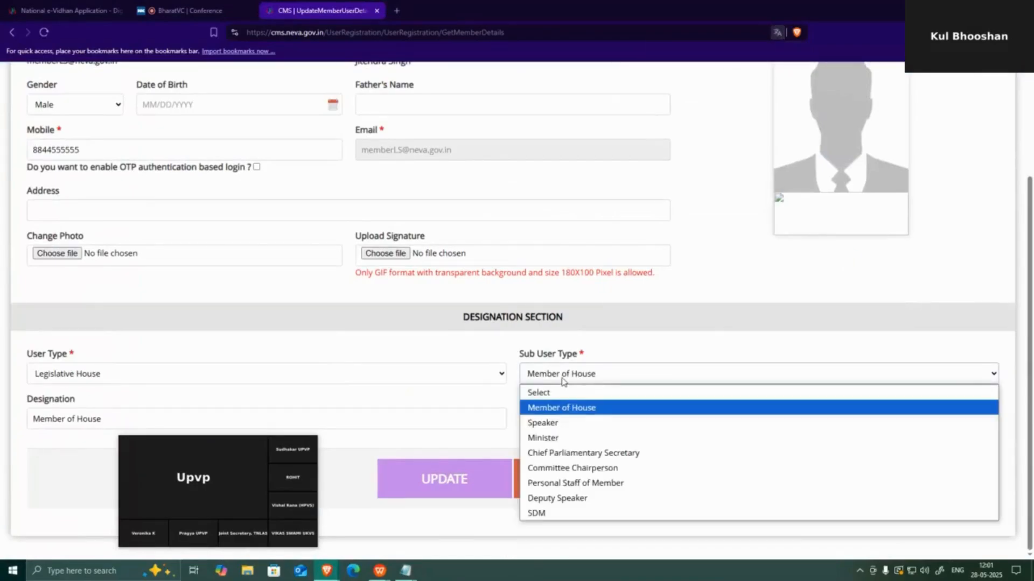
click(563, 380)
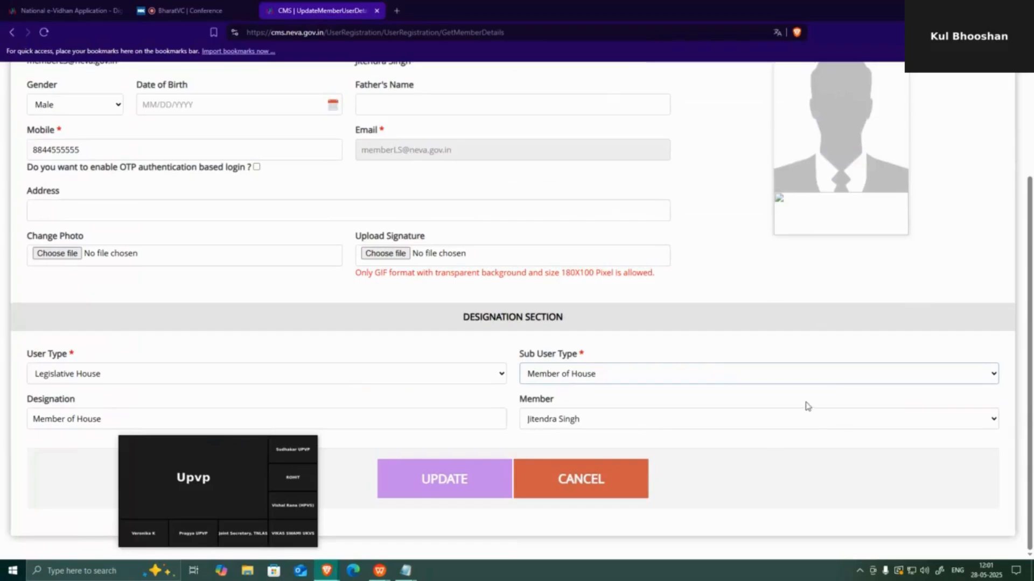
scroll(823, 401, up, 1)
scroll(828, 398, up, 3)
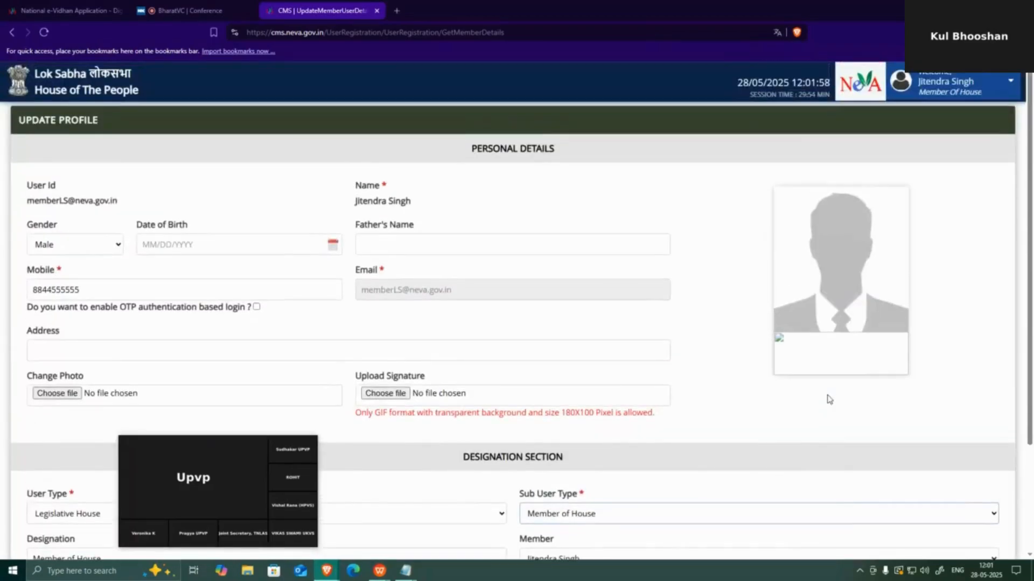
Log the member out of NeVA CMS and return to the BharatVC 'Training on NeVA Module' conference
click(953, 83)
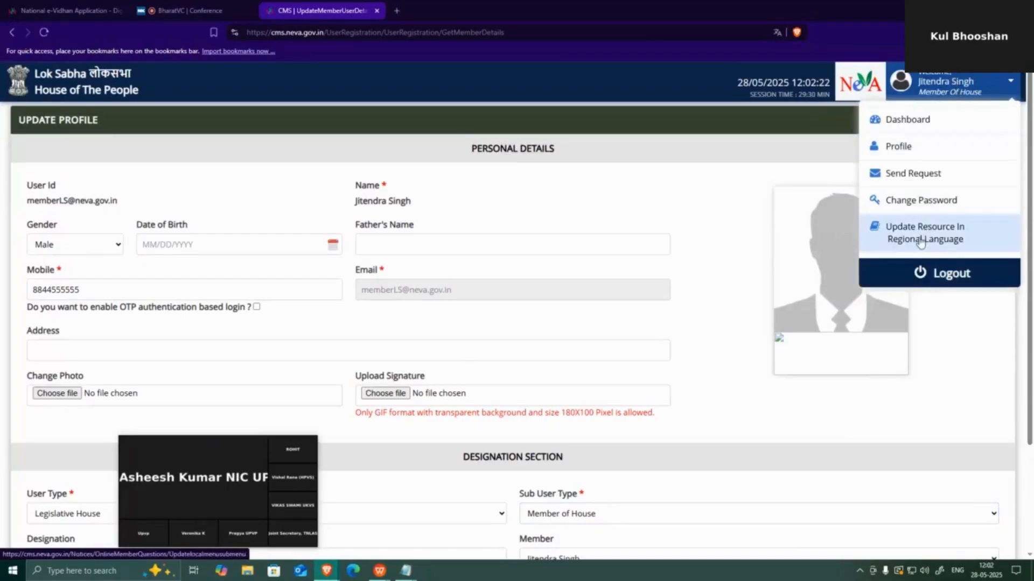
click(917, 277)
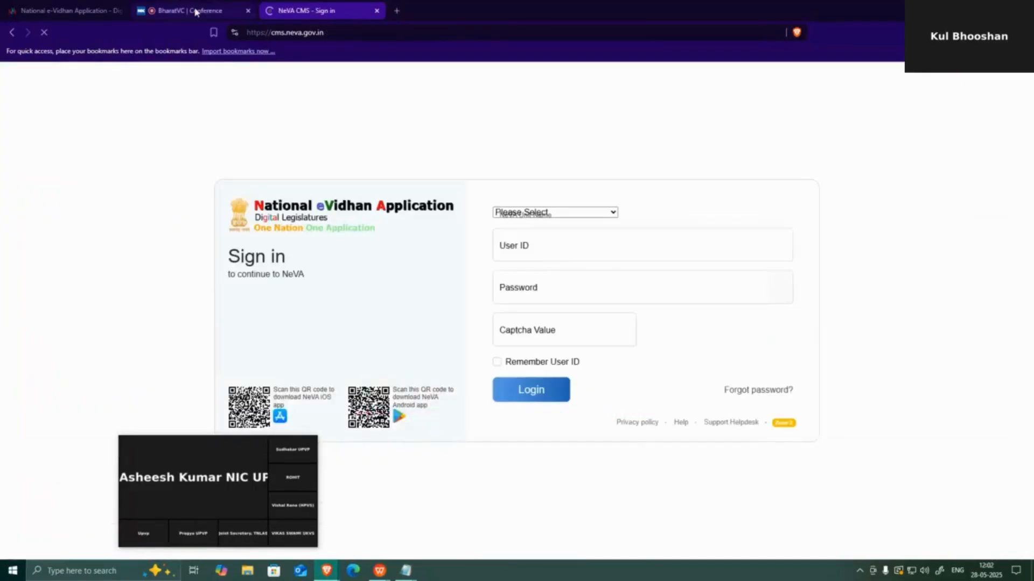
click(194, 10)
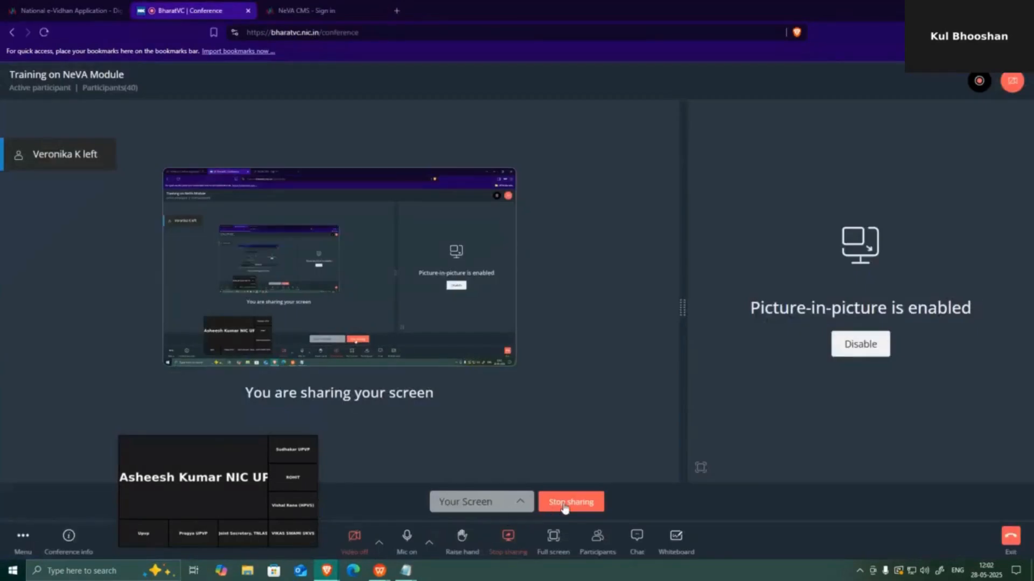